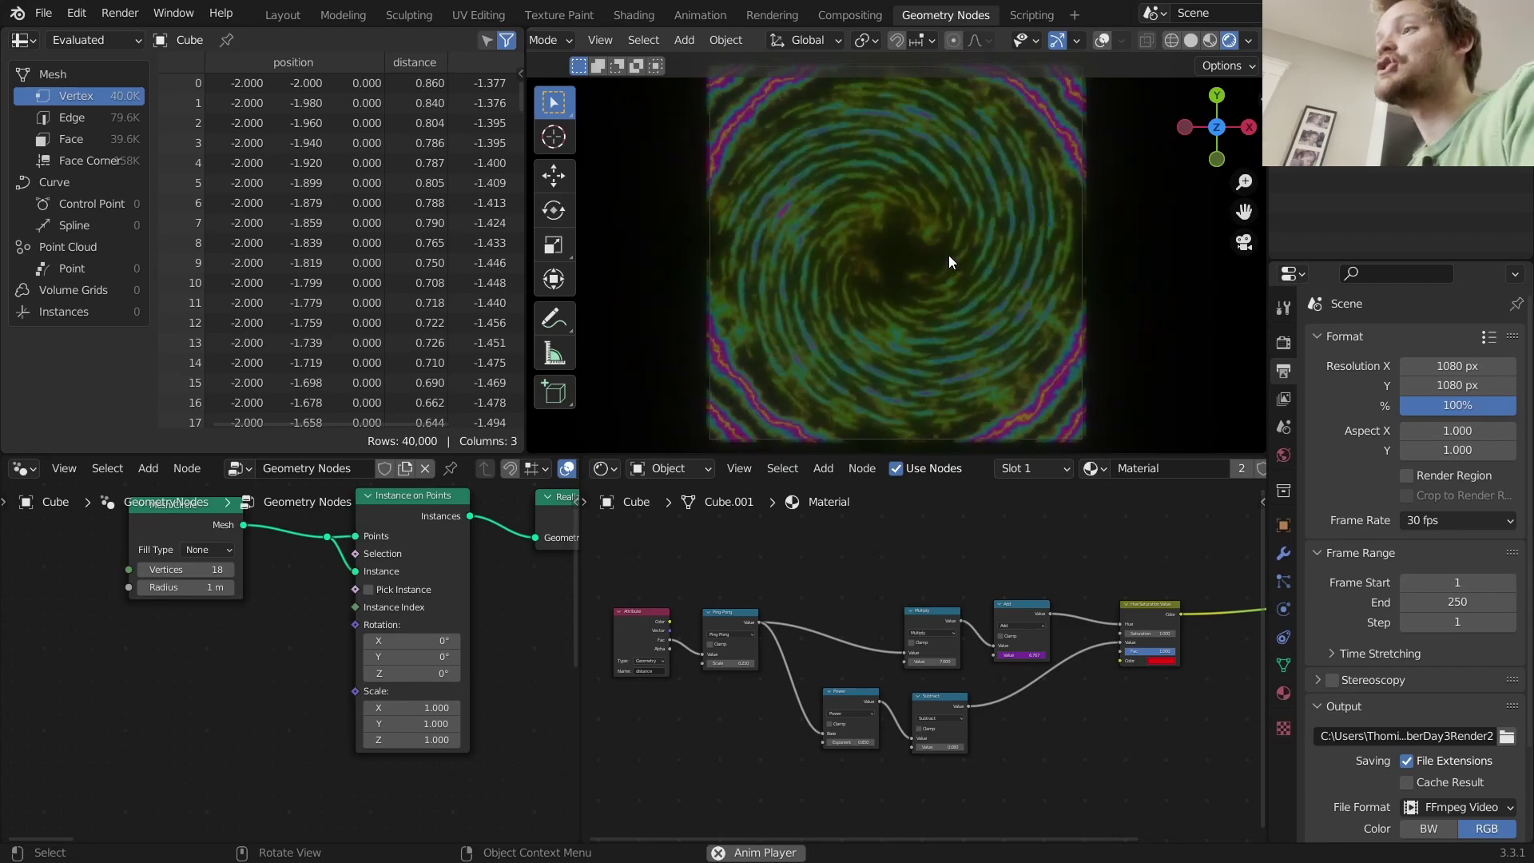
Examine the swirl animation together with its geometry node tree and its material node tree.
scroll(367, 606, "down", 2)
scroll(401, 644, "down", 5)
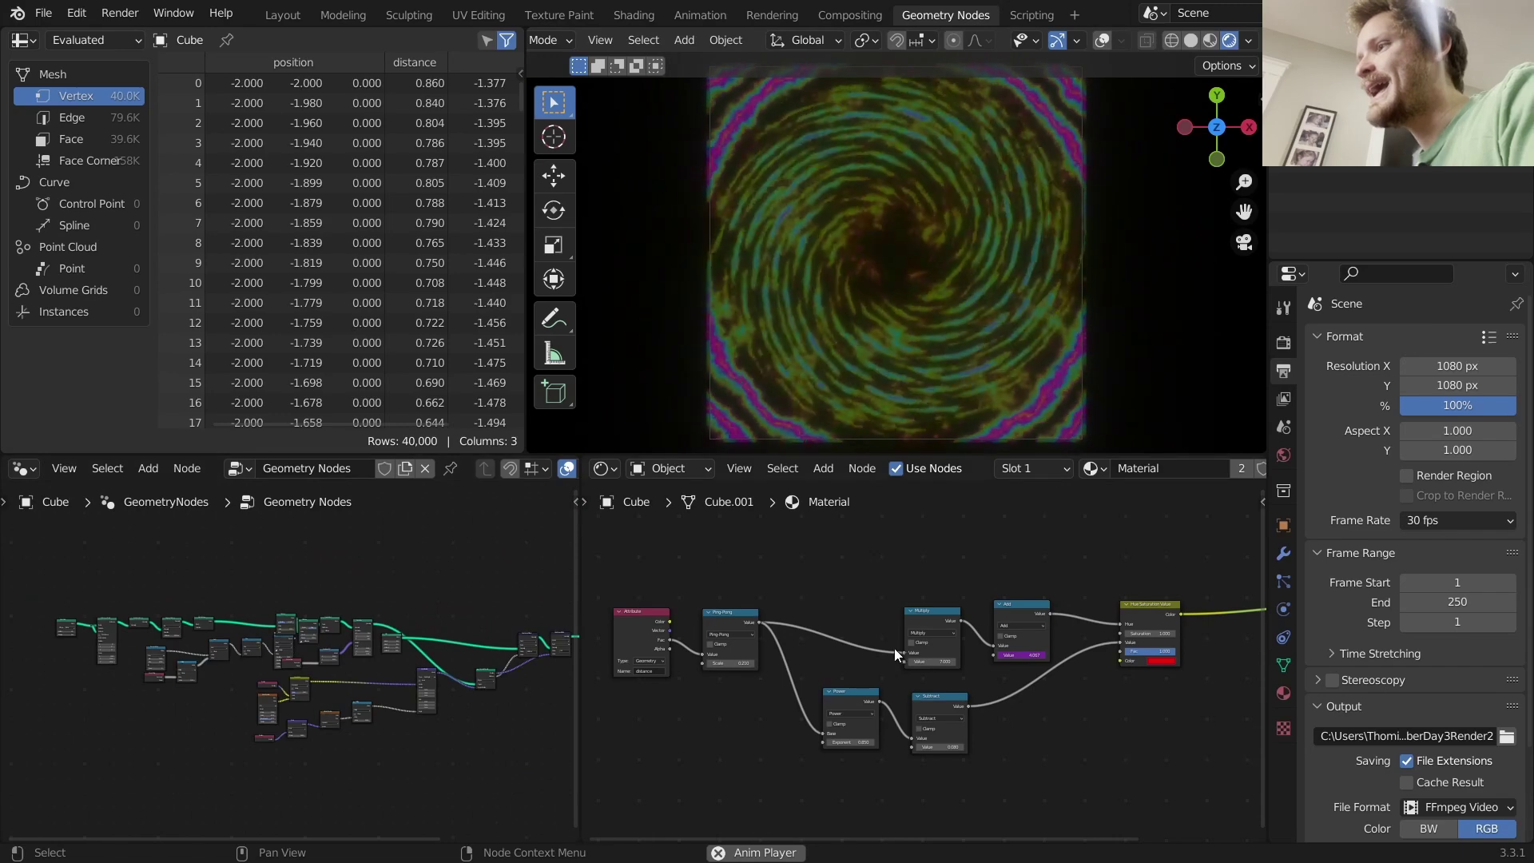
middle_click_drag(970, 648, 927, 645)
key("space")
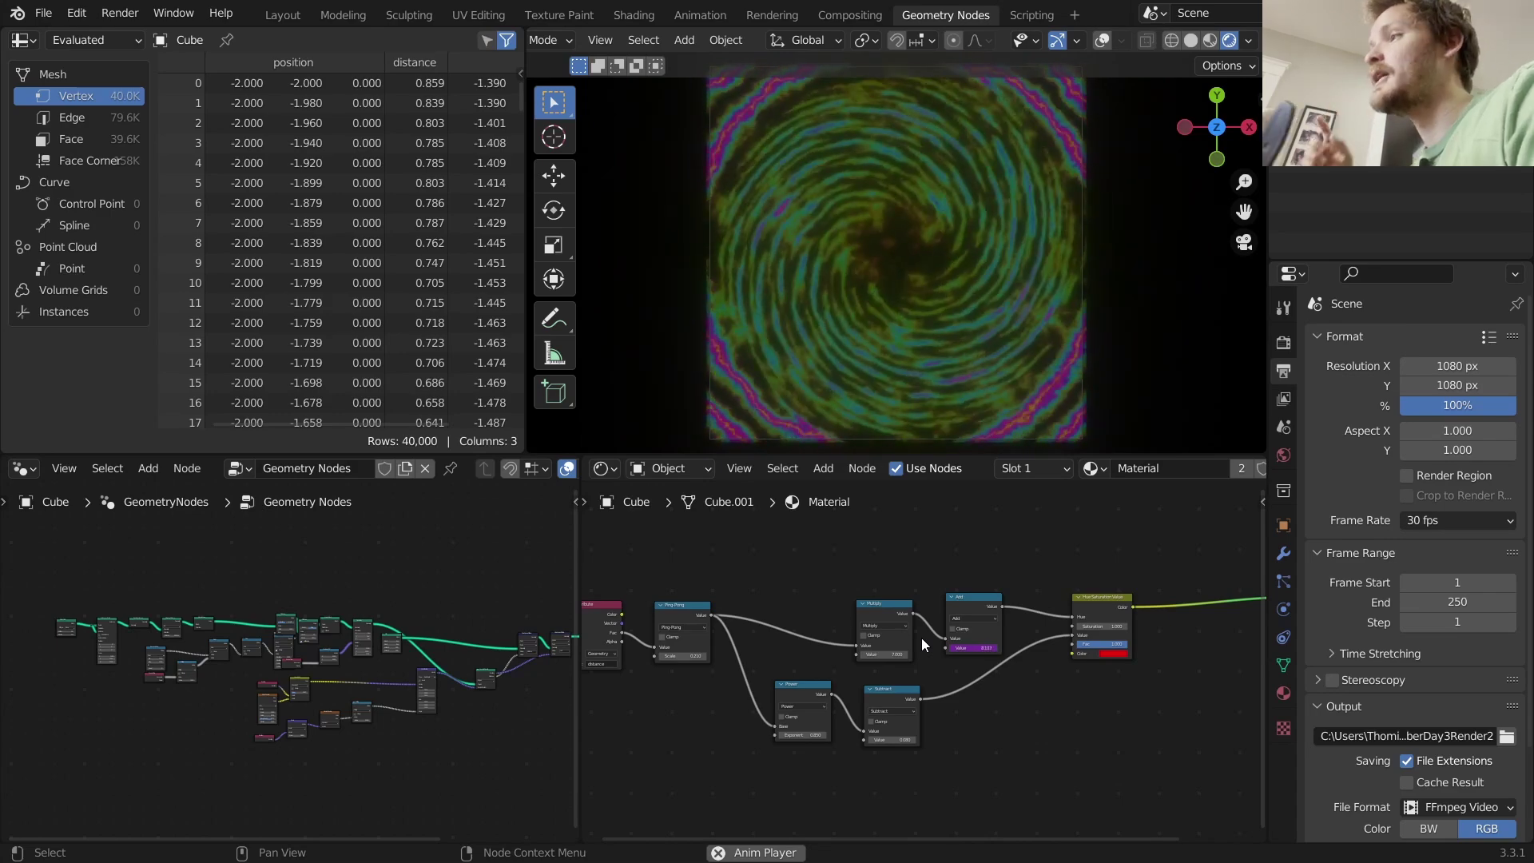
key("space")
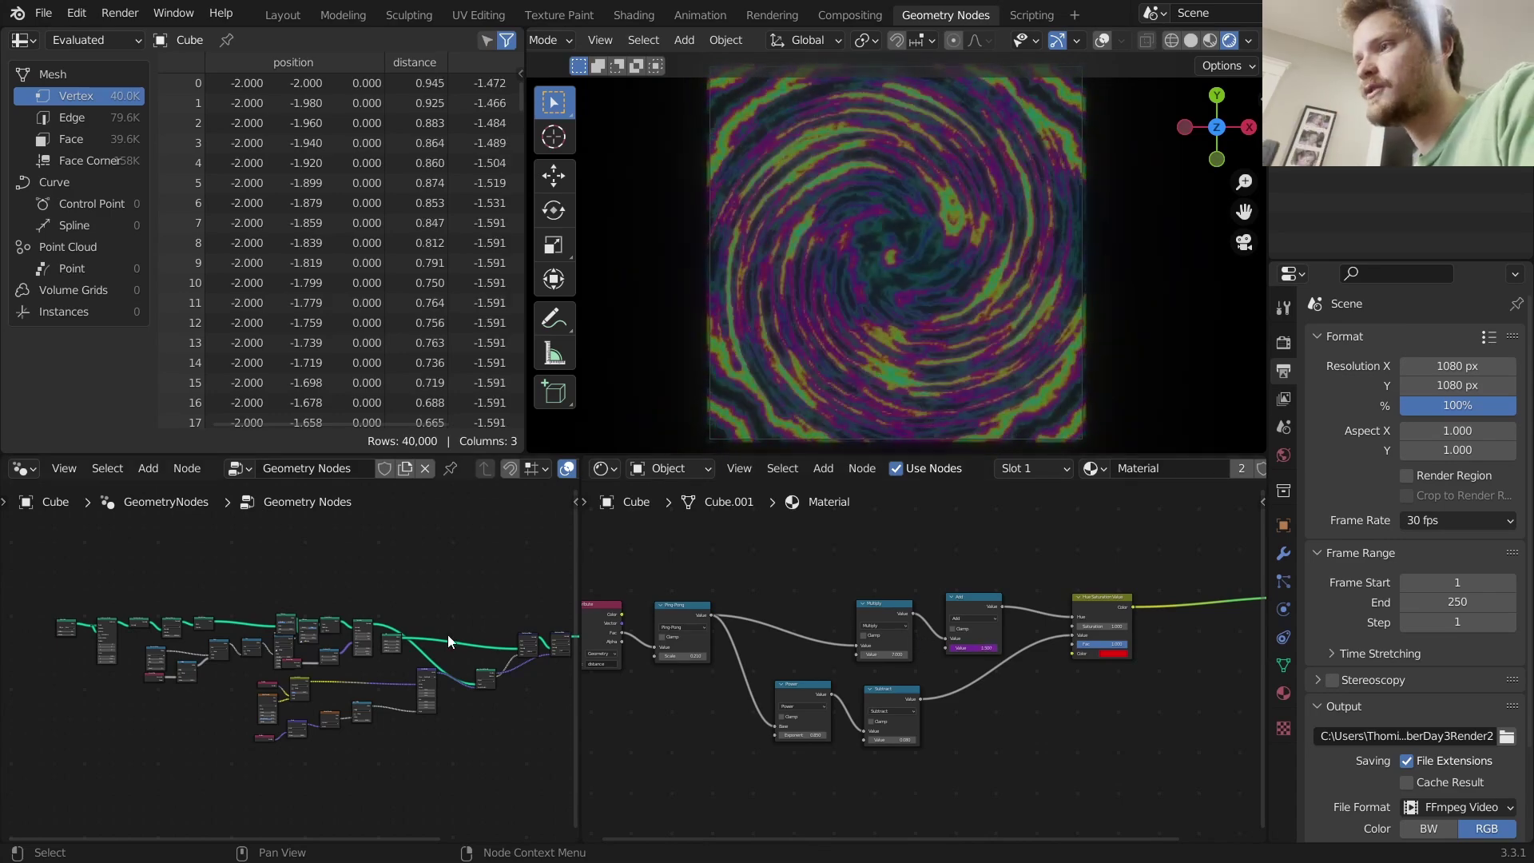
scroll(447, 634, "up", 5)
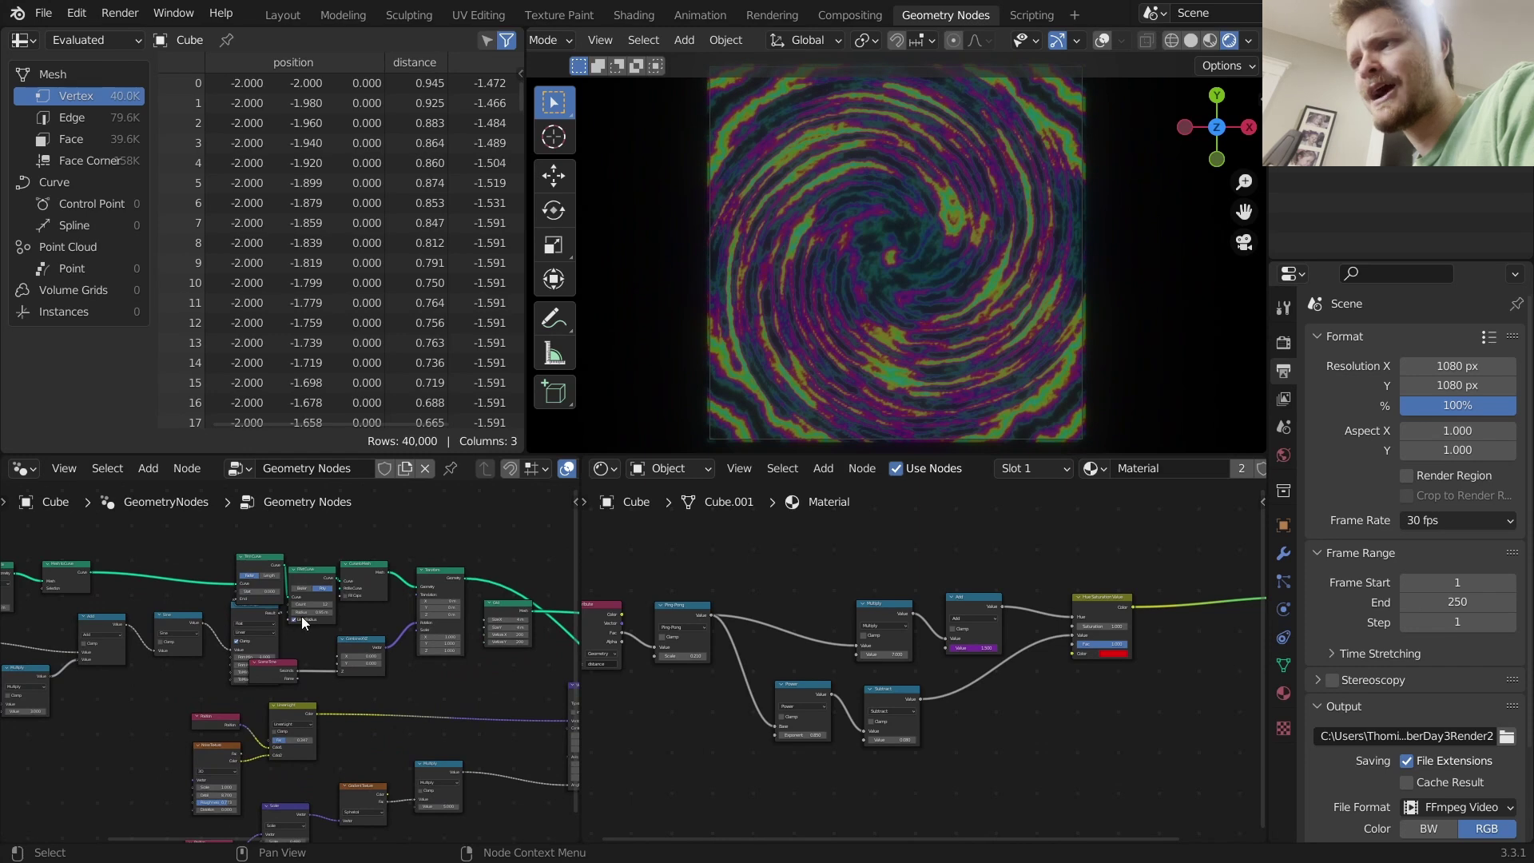
middle_click_drag(301, 616, 438, 612)
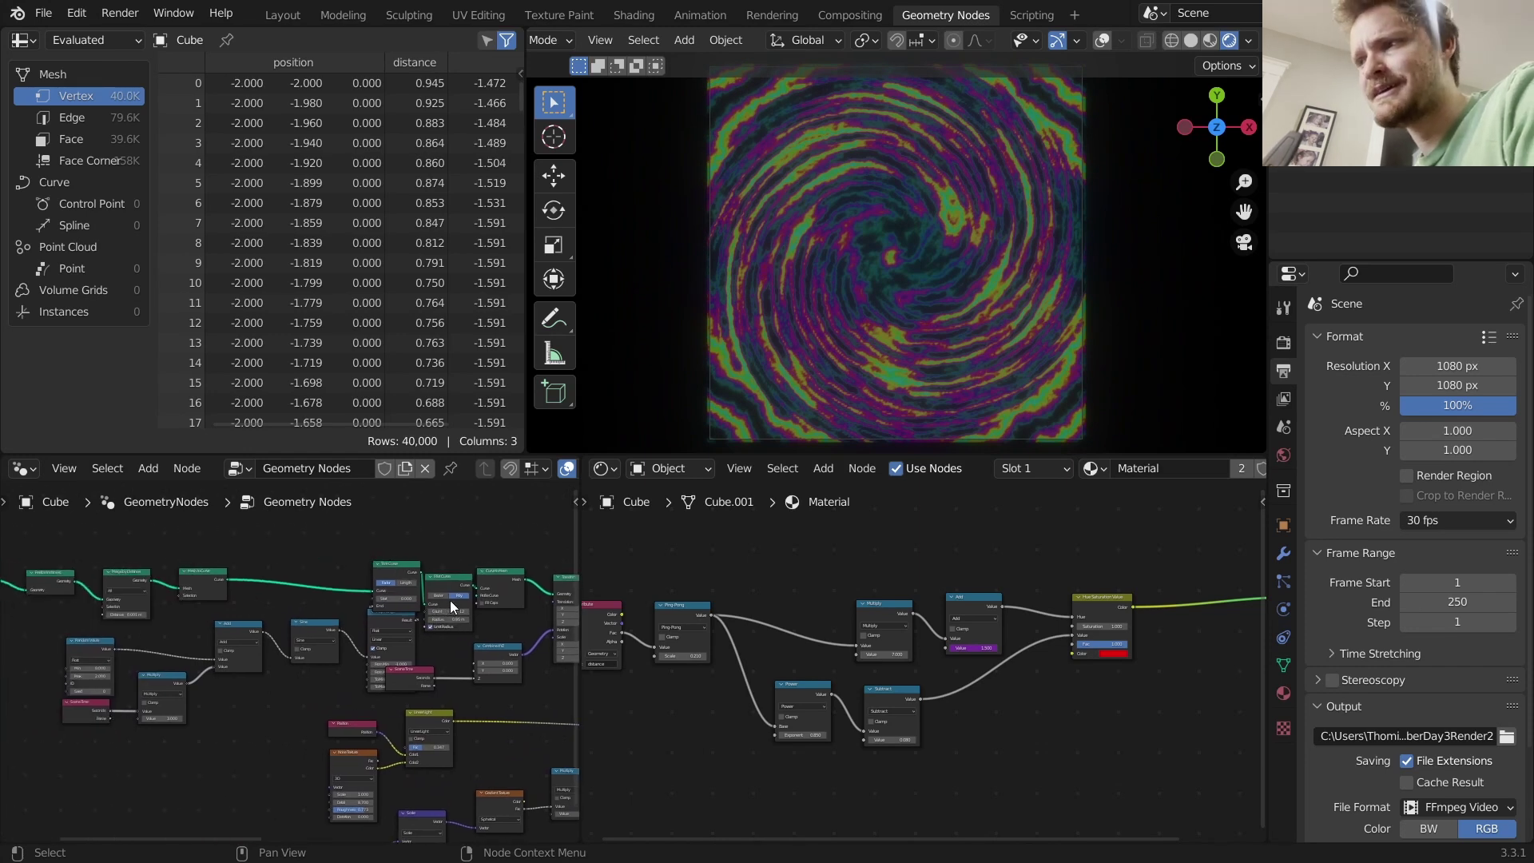
Preview the output of the curve node mid-tree during playback, first in solid and finally in rendered shading.
left_click(405, 574, "alt+shift")
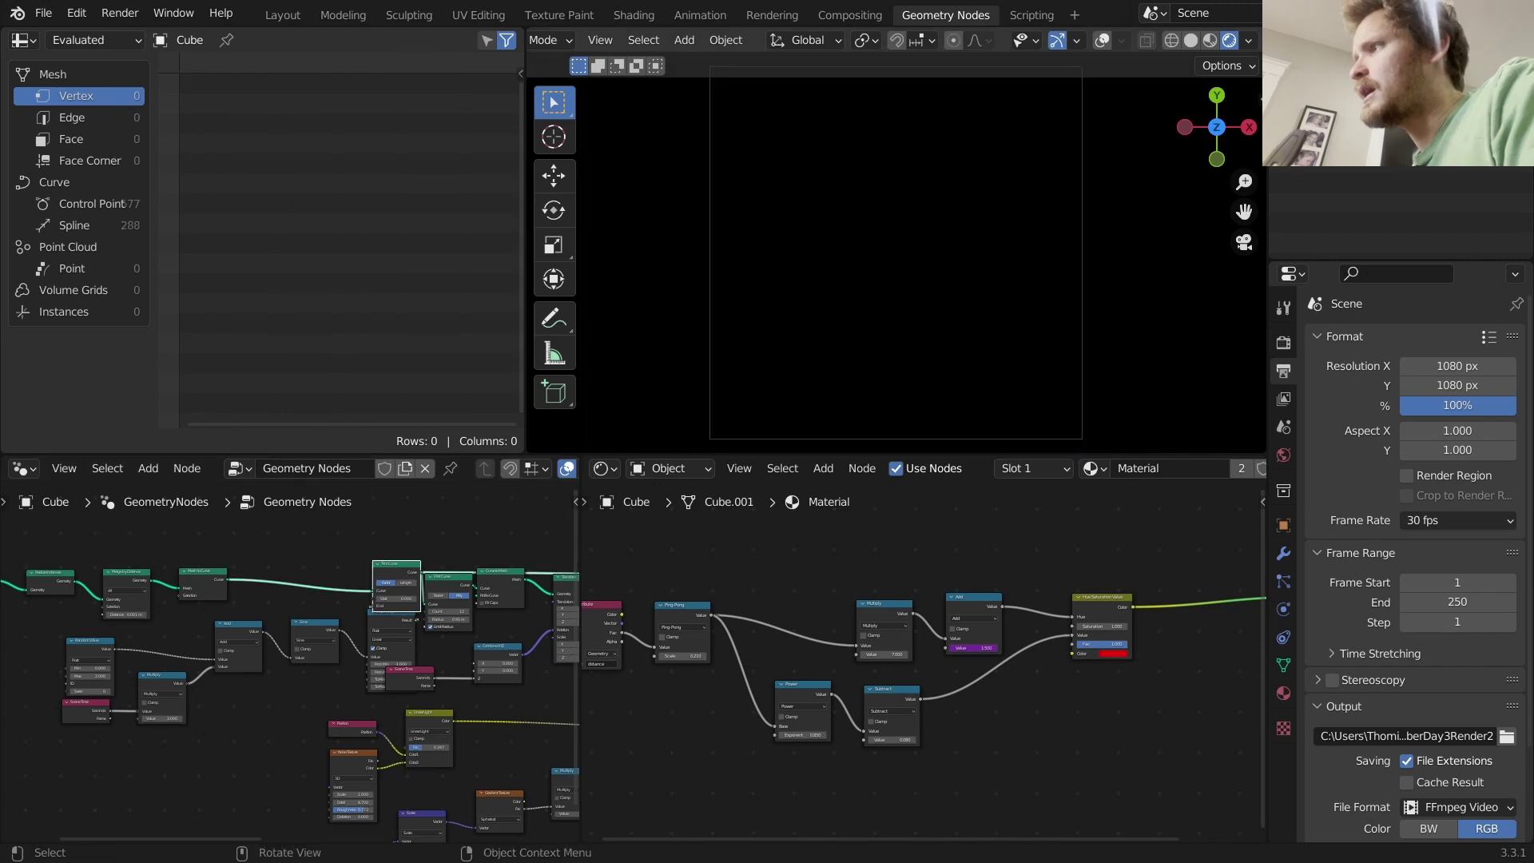
left_click(1190, 42)
key("space")
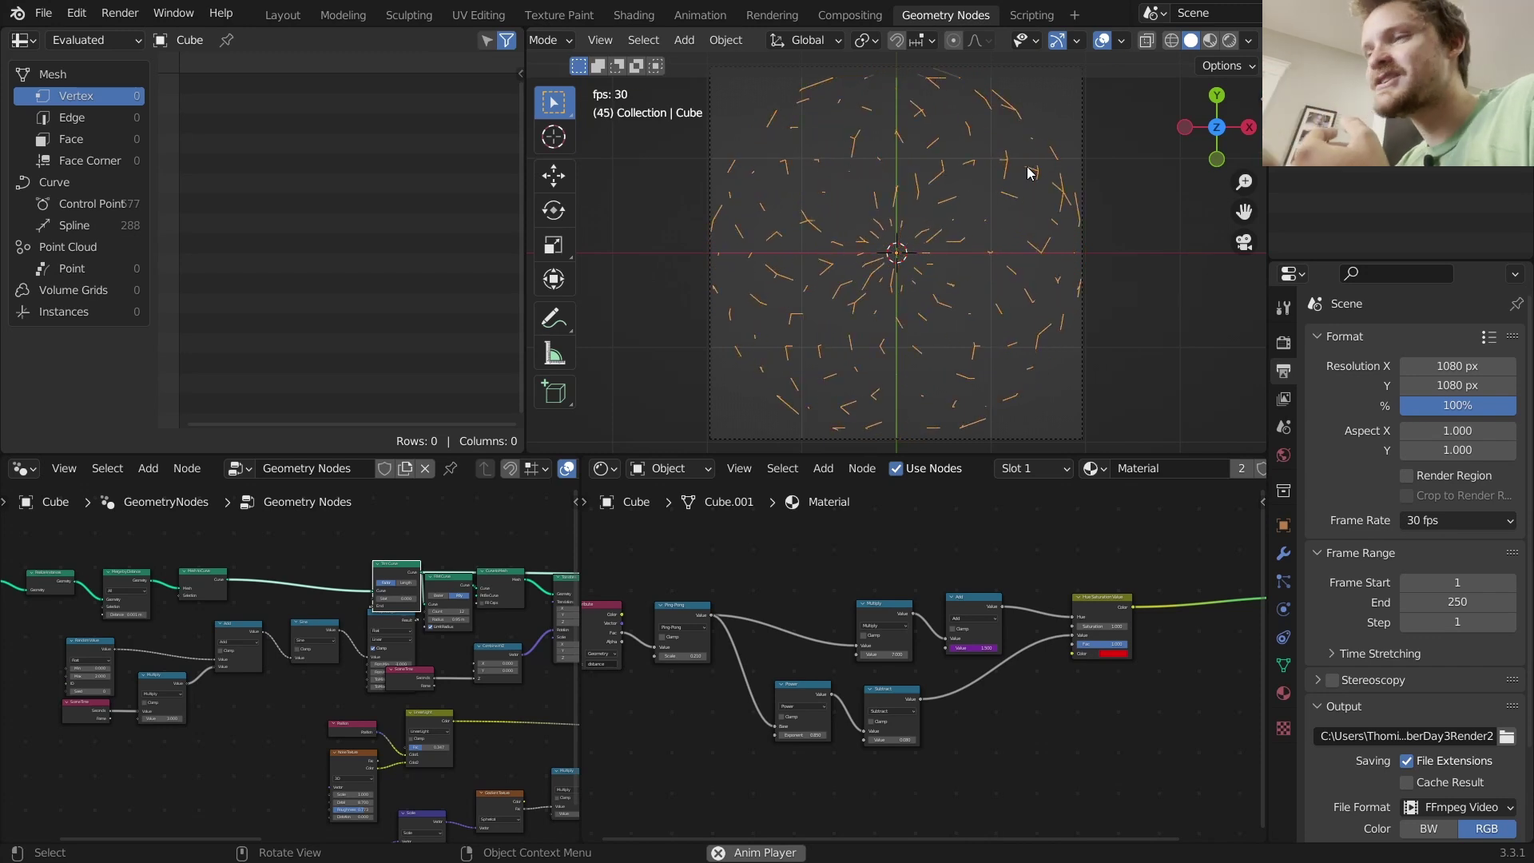
left_click(1228, 40)
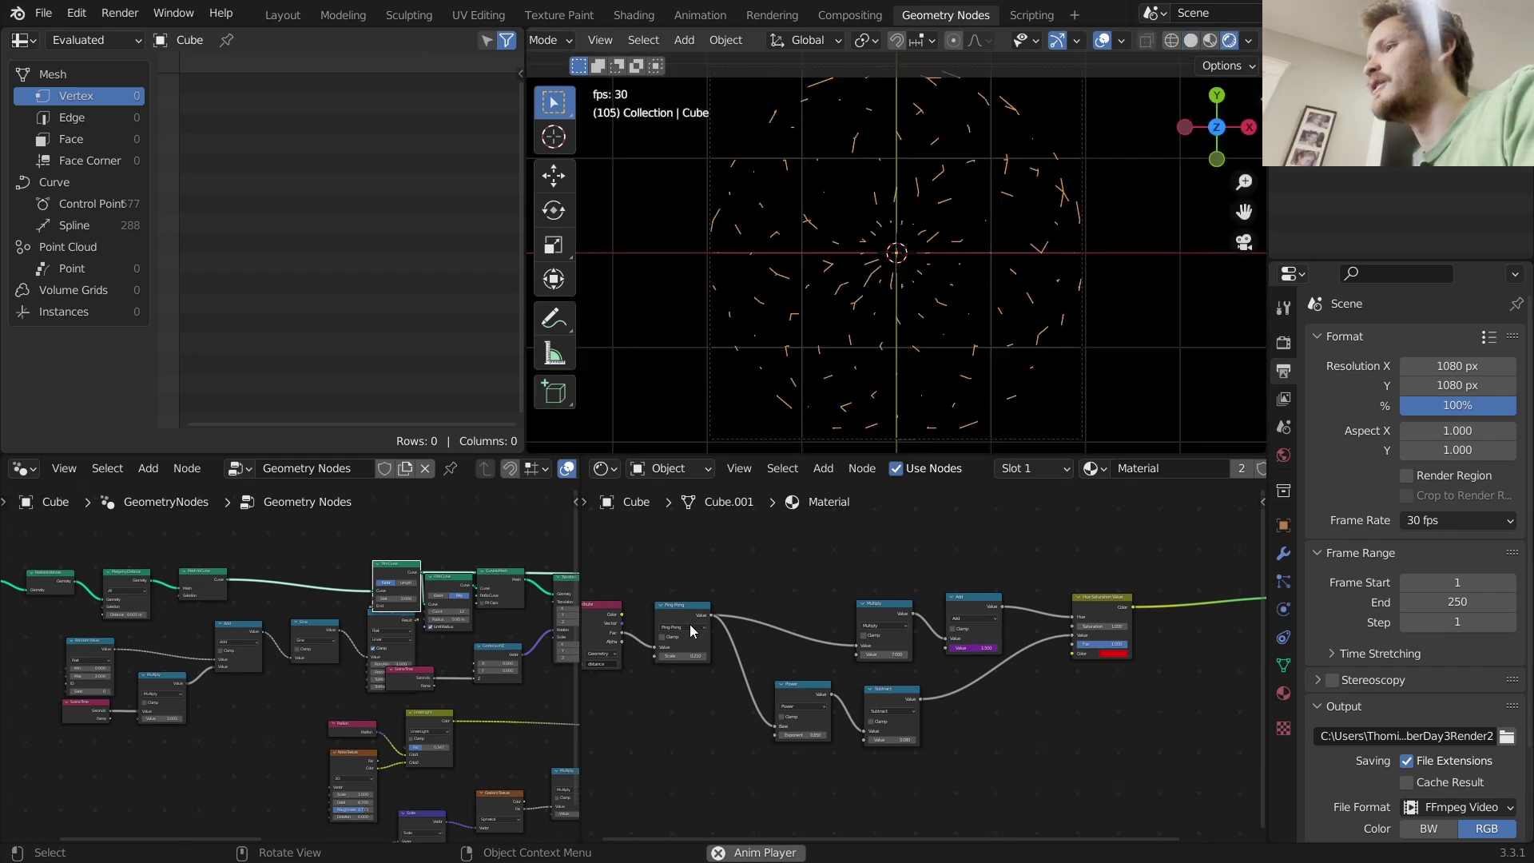
Send the last node before the Group Output back to the output and stop the playback.
mouse_move(378, 752)
middle_mouse_down()
mouse_move(141, 760)
mouse_move(225, 800)
middle_mouse_up()
middle_click_drag(376, 699, 207, 702)
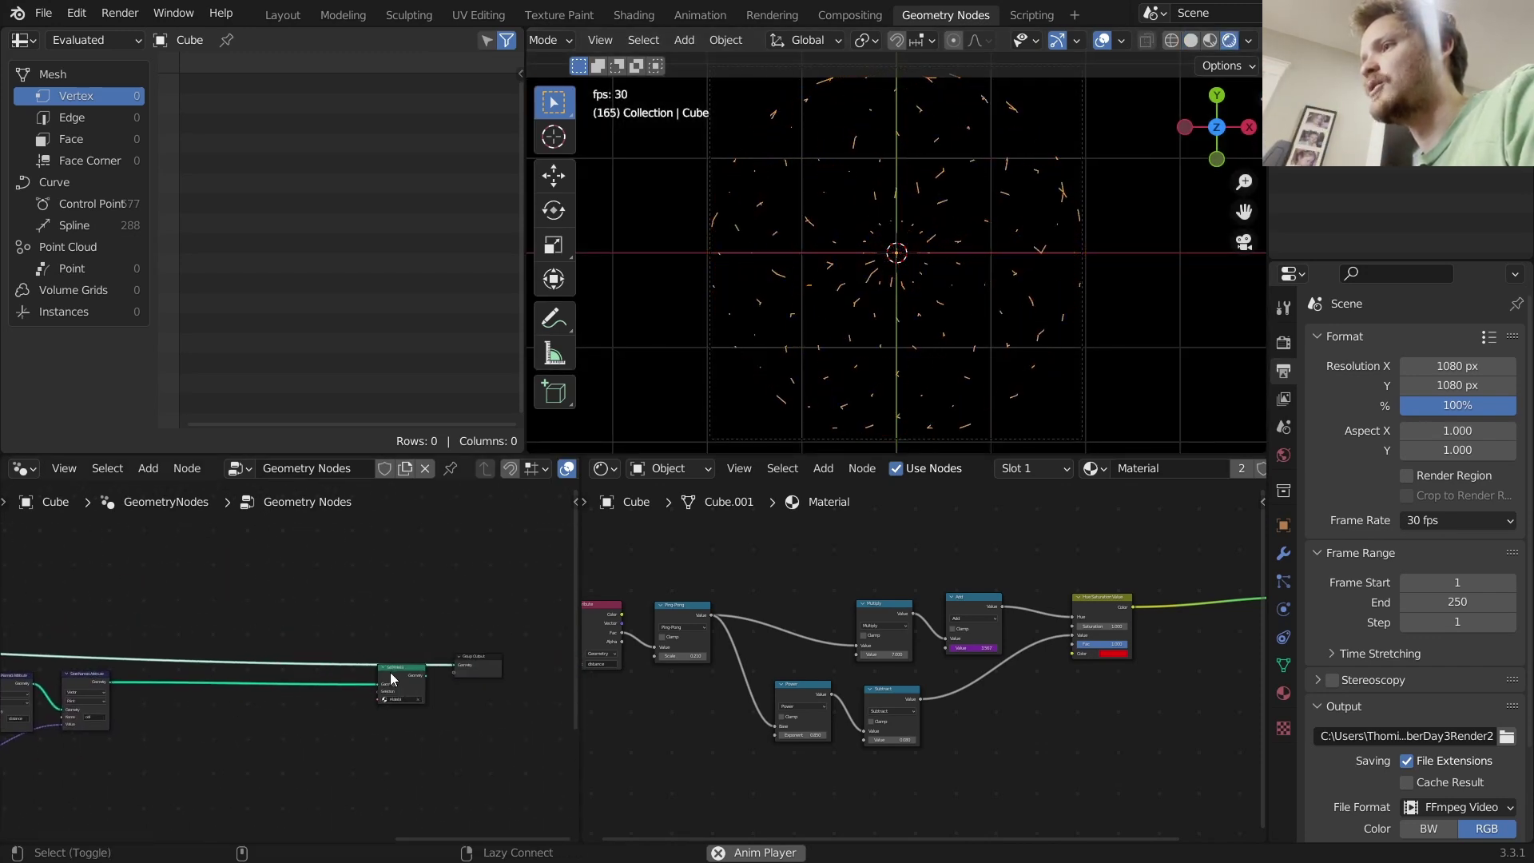
left_click(398, 676, "ctrl+shift")
left_click_drag(408, 678, 308, 681)
key("space")
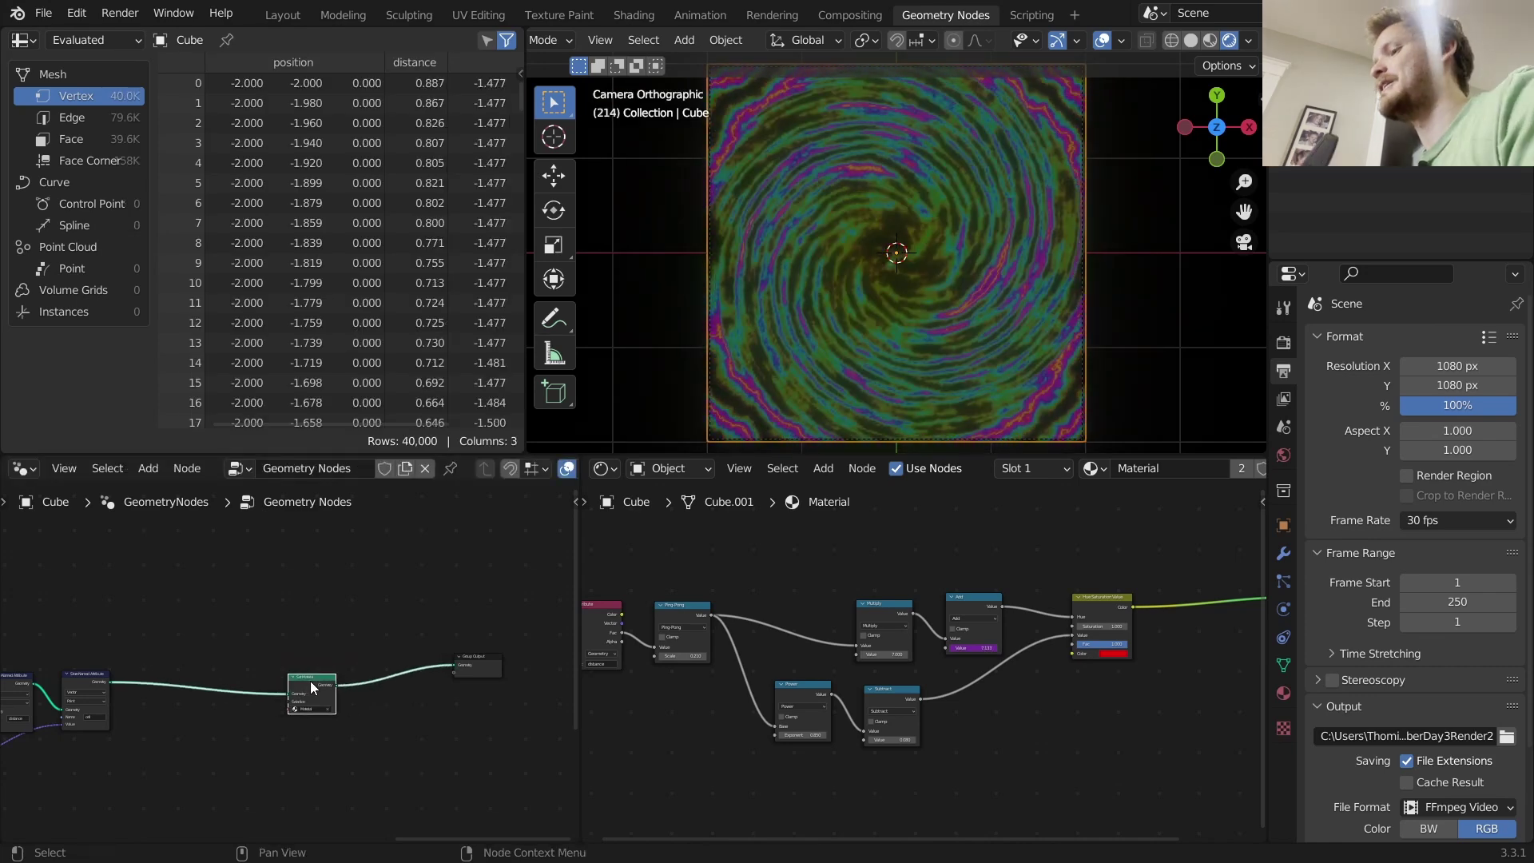
Start a new file without saving the changes to day3.blend.
key("ctrl+n")
left_click(706, 386)
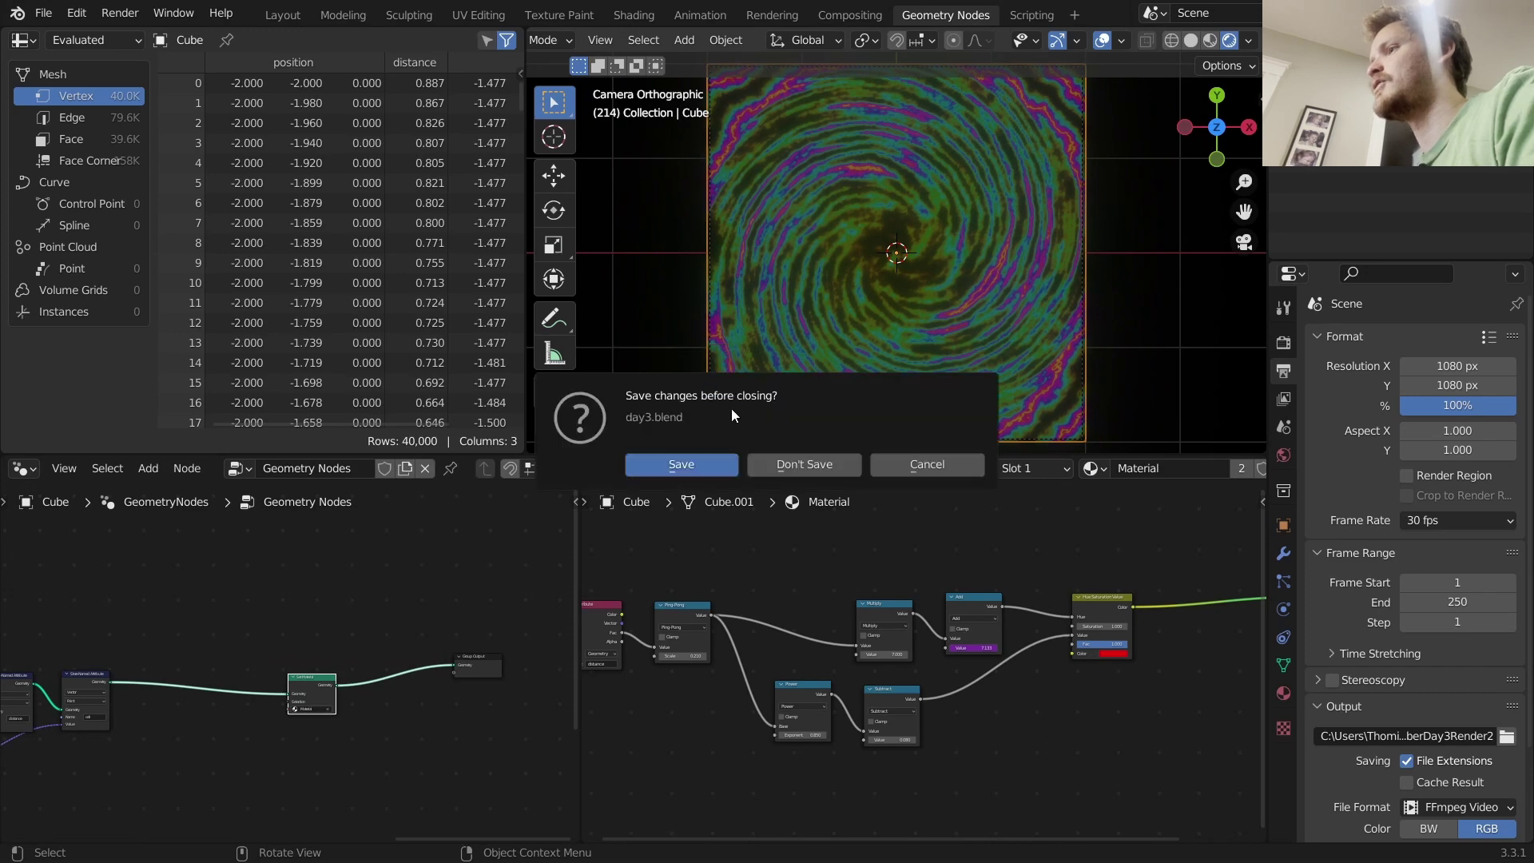
left_click(788, 465)
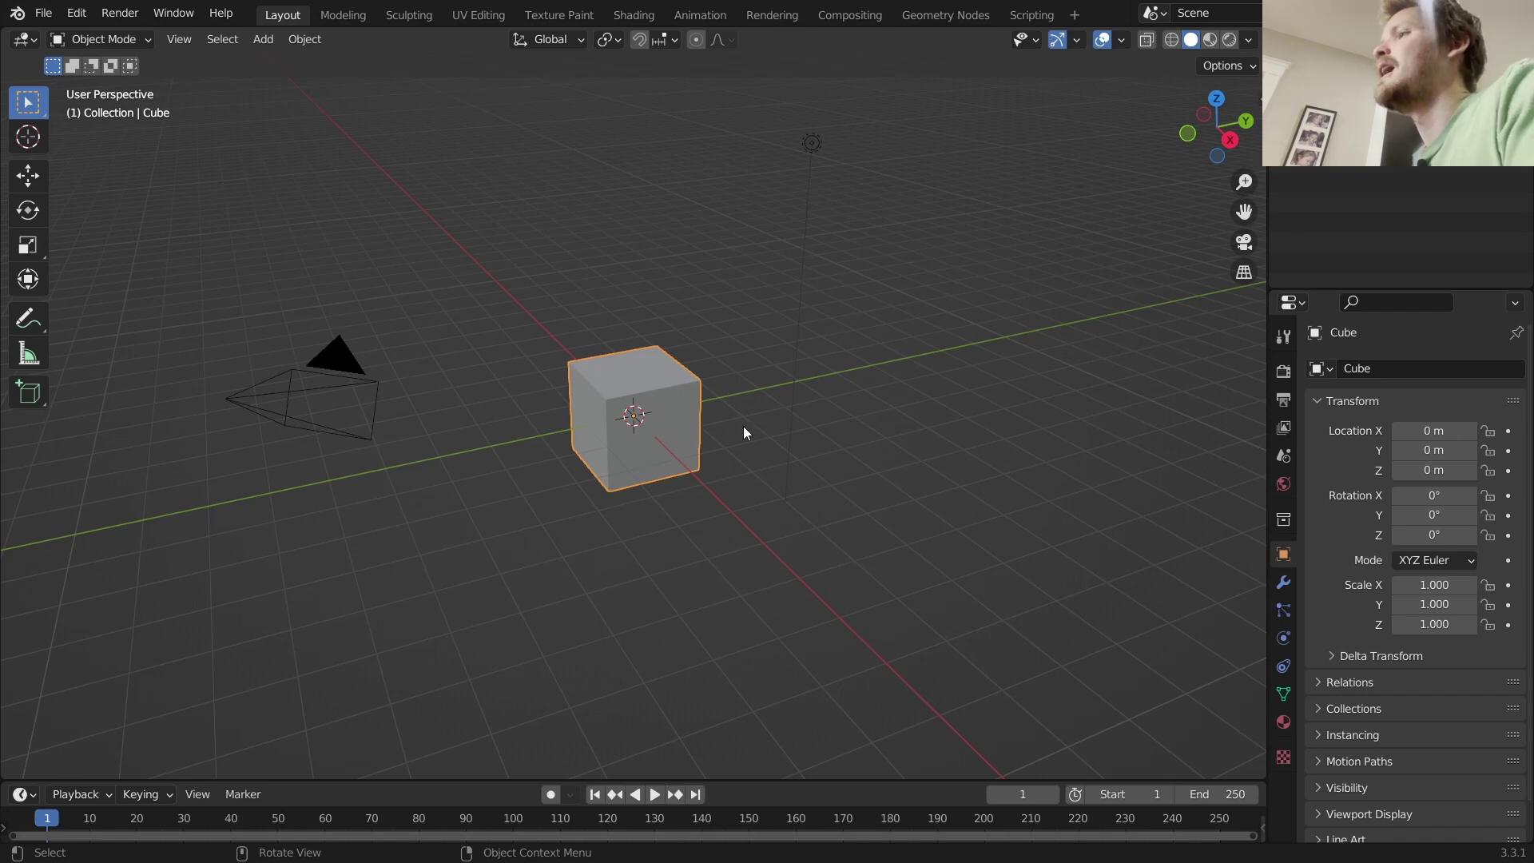
Delete all default objects from the scene and add a new cube mesh.
key("a")
key("x")
left_click(695, 312)
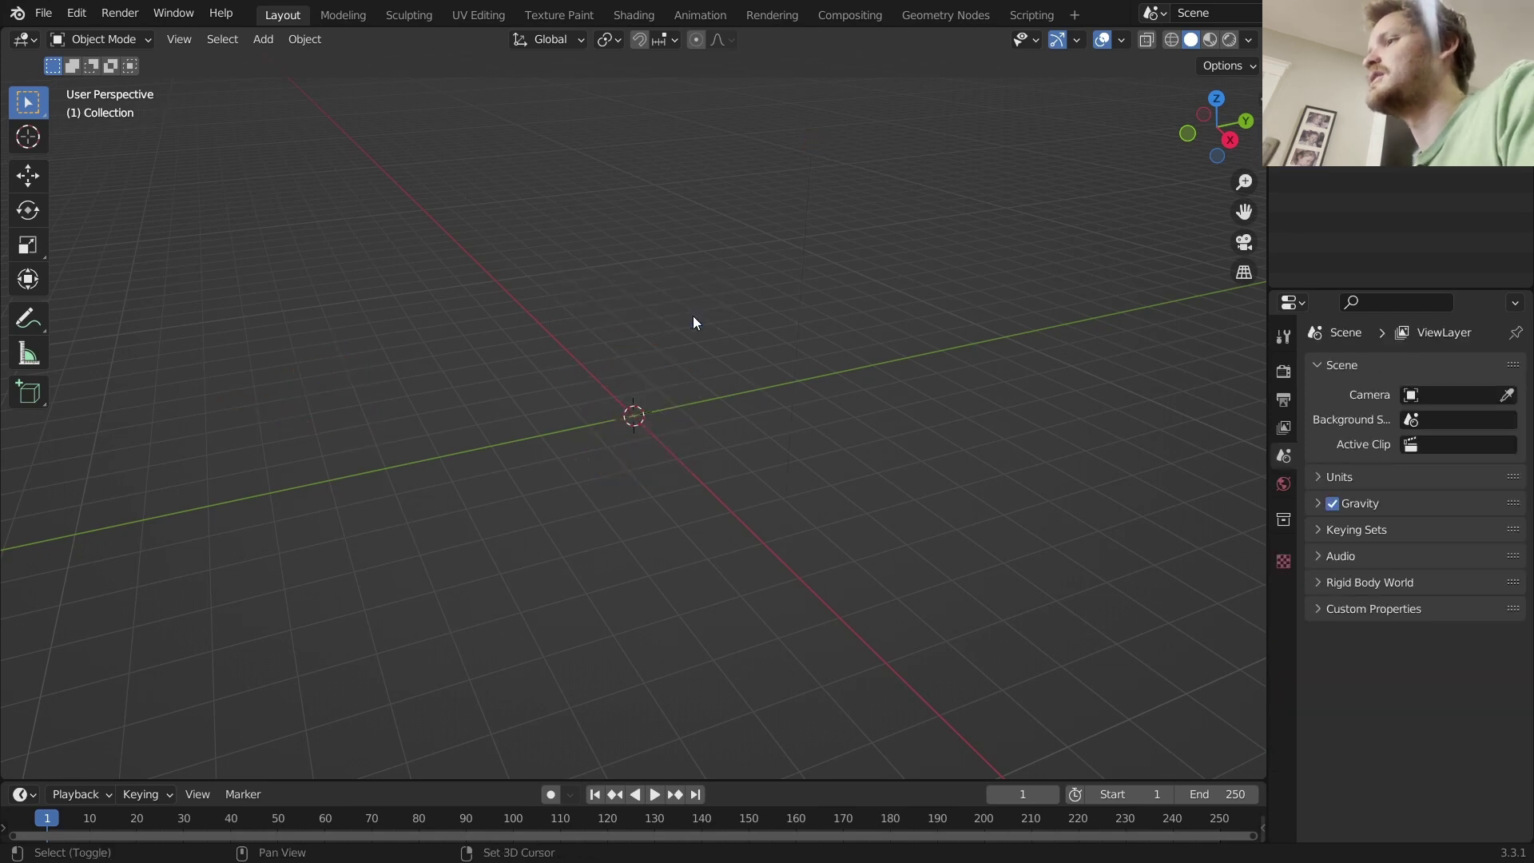
key("shift+a")
mouse_move(693, 315)
left_click(748, 336)
Create a new geometry node tree on the cube in the Geometry Nodes workspace and delete its Group Input node.
left_click(923, 18)
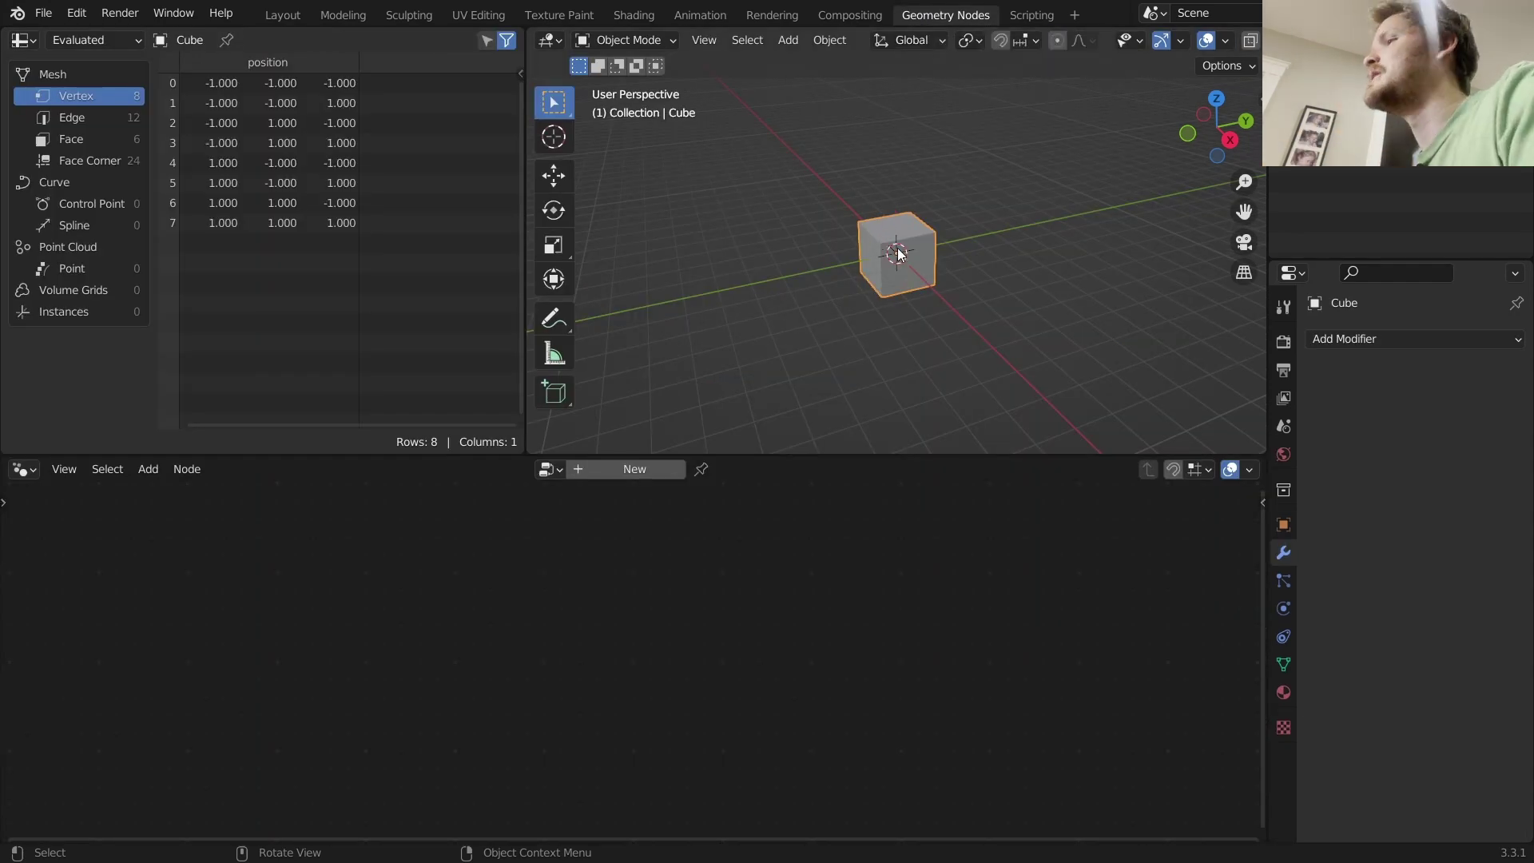
scroll(899, 254, "up", 1)
scroll(904, 251, "up", 1)
left_click(631, 469)
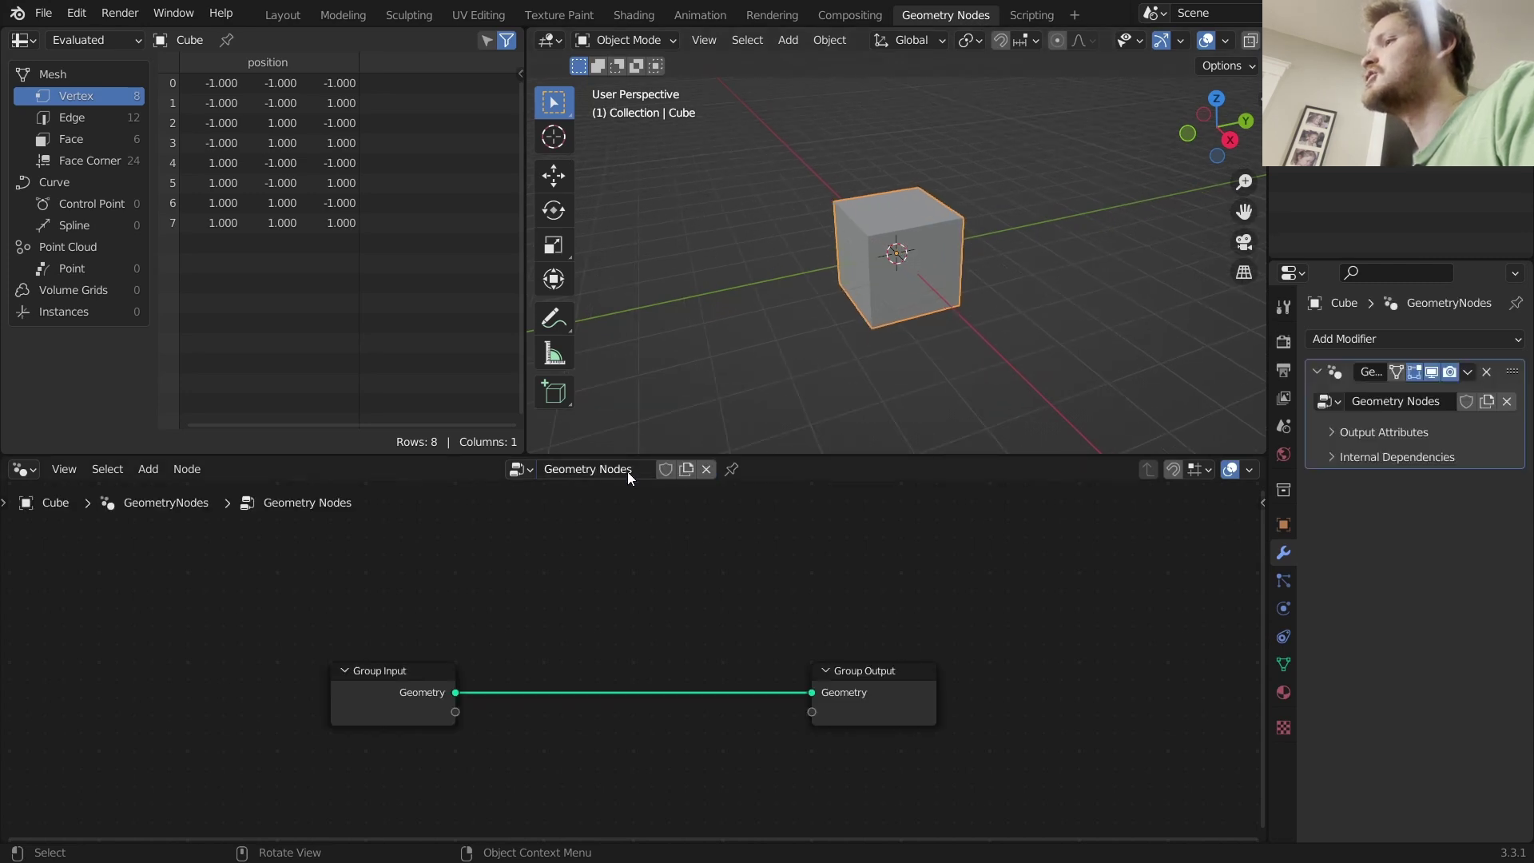
left_click(364, 668)
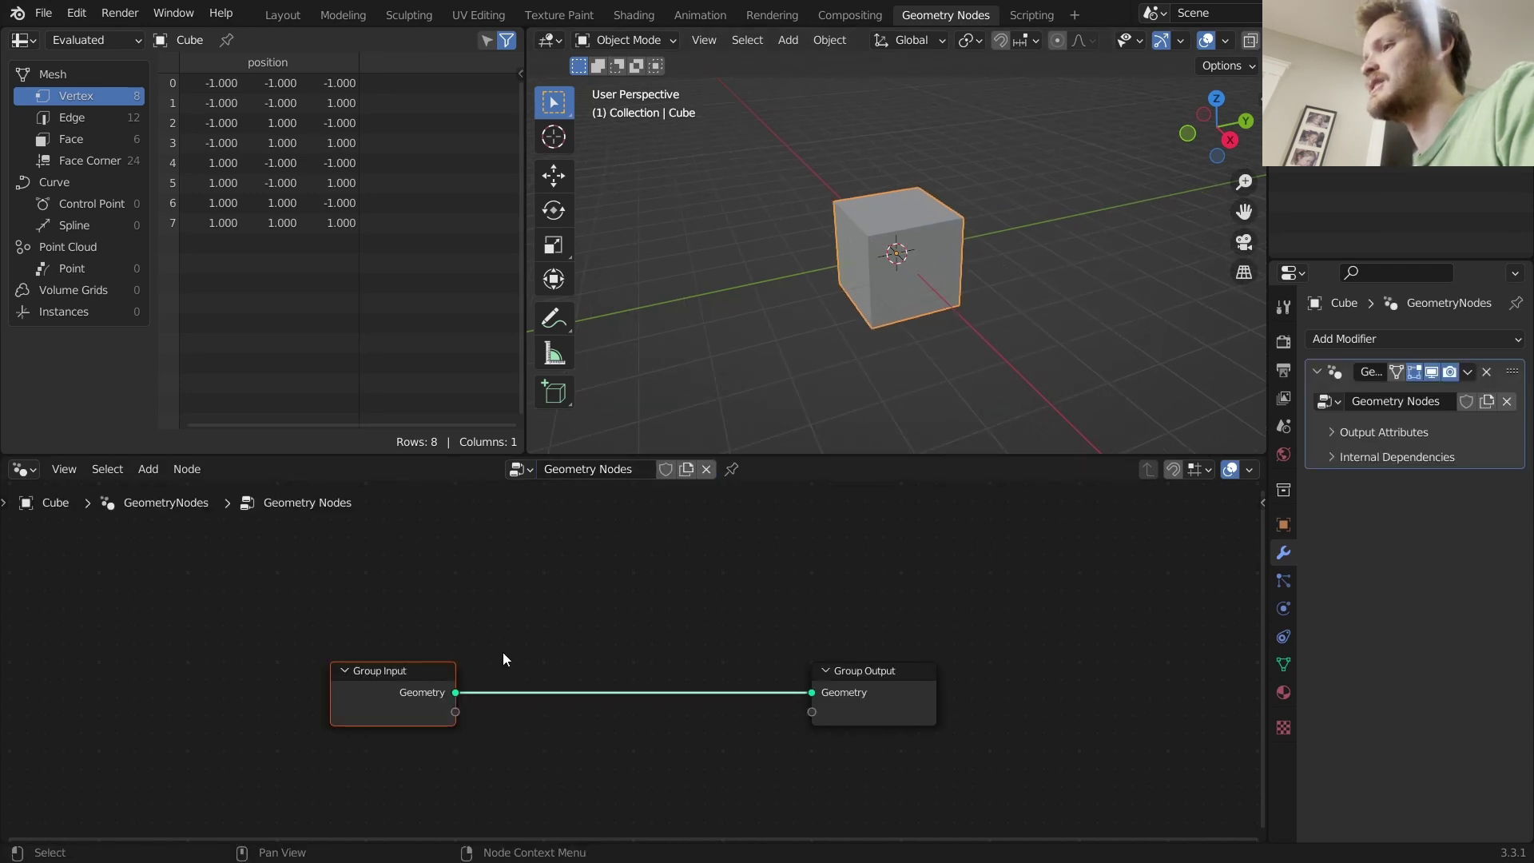
key("x")
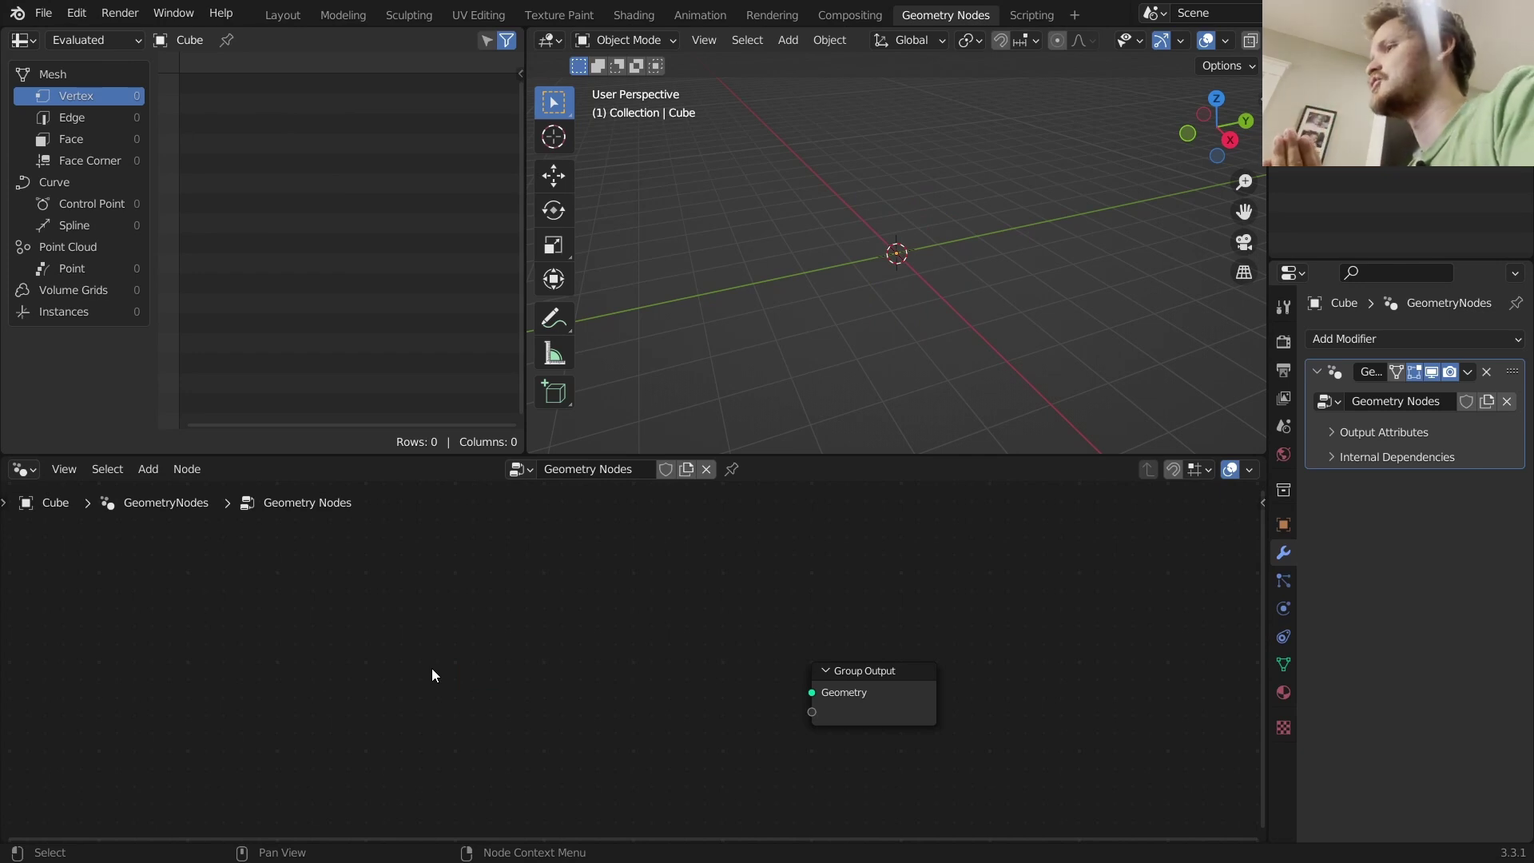
Set the 3D viewport to the top view and add a Mesh Circle node to the node tree.
left_click(1216, 98)
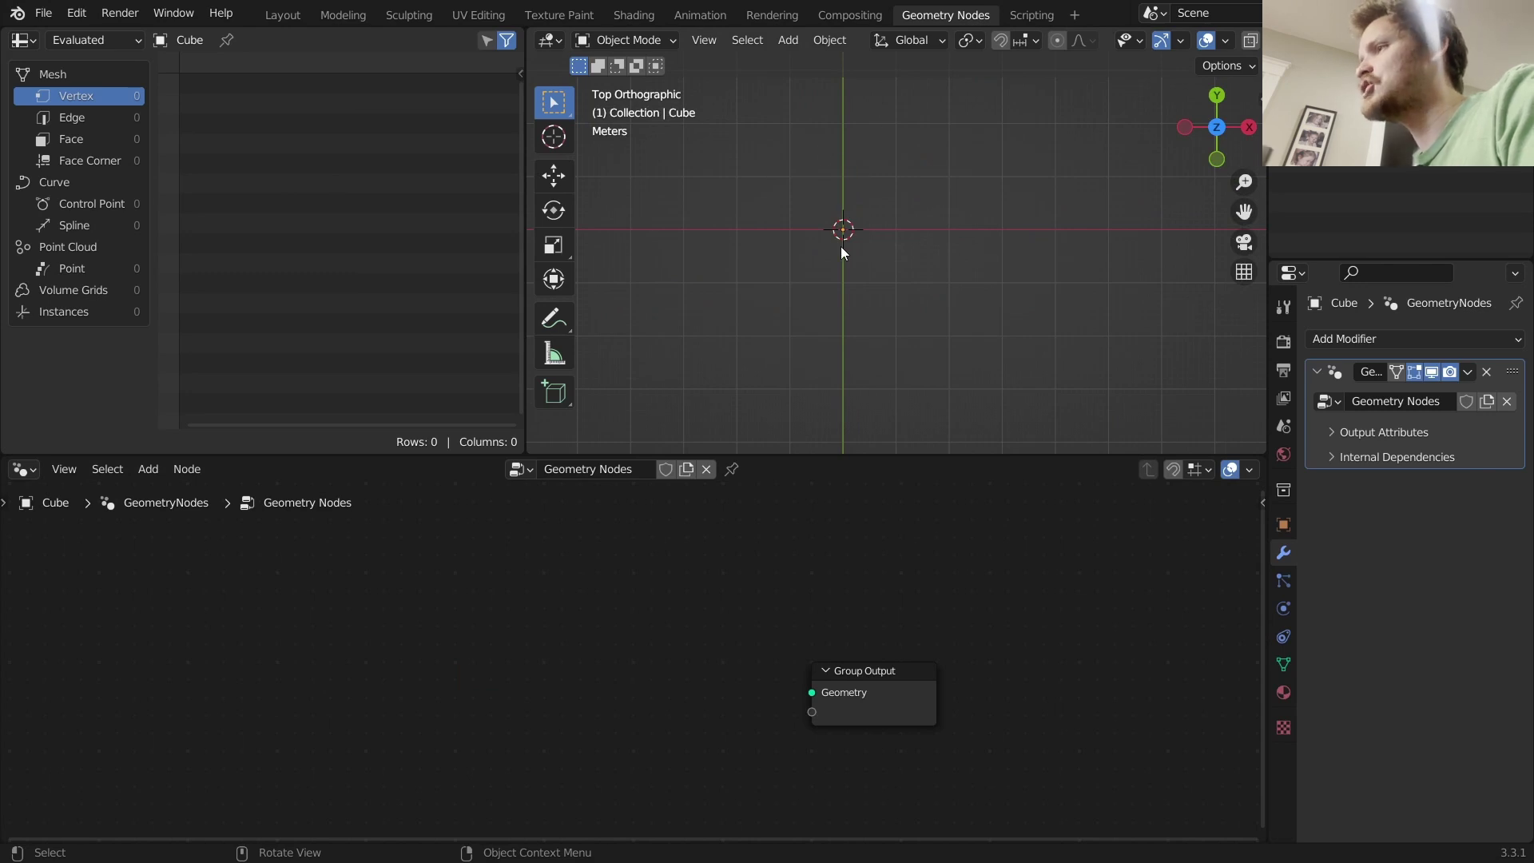
middle_click_drag(843, 252, 869, 279, "shift")
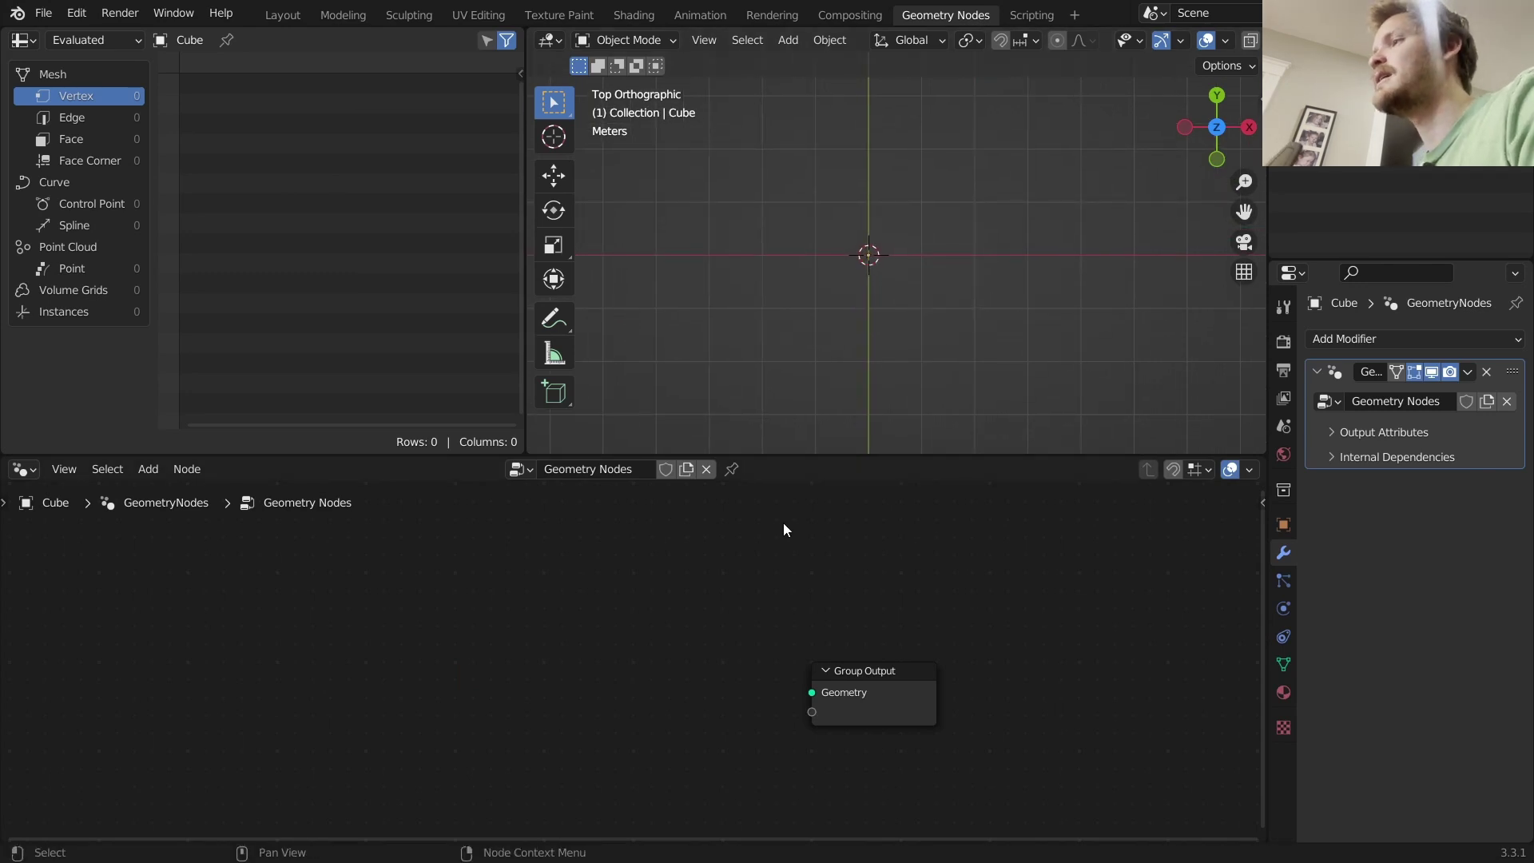
key("shift+a")
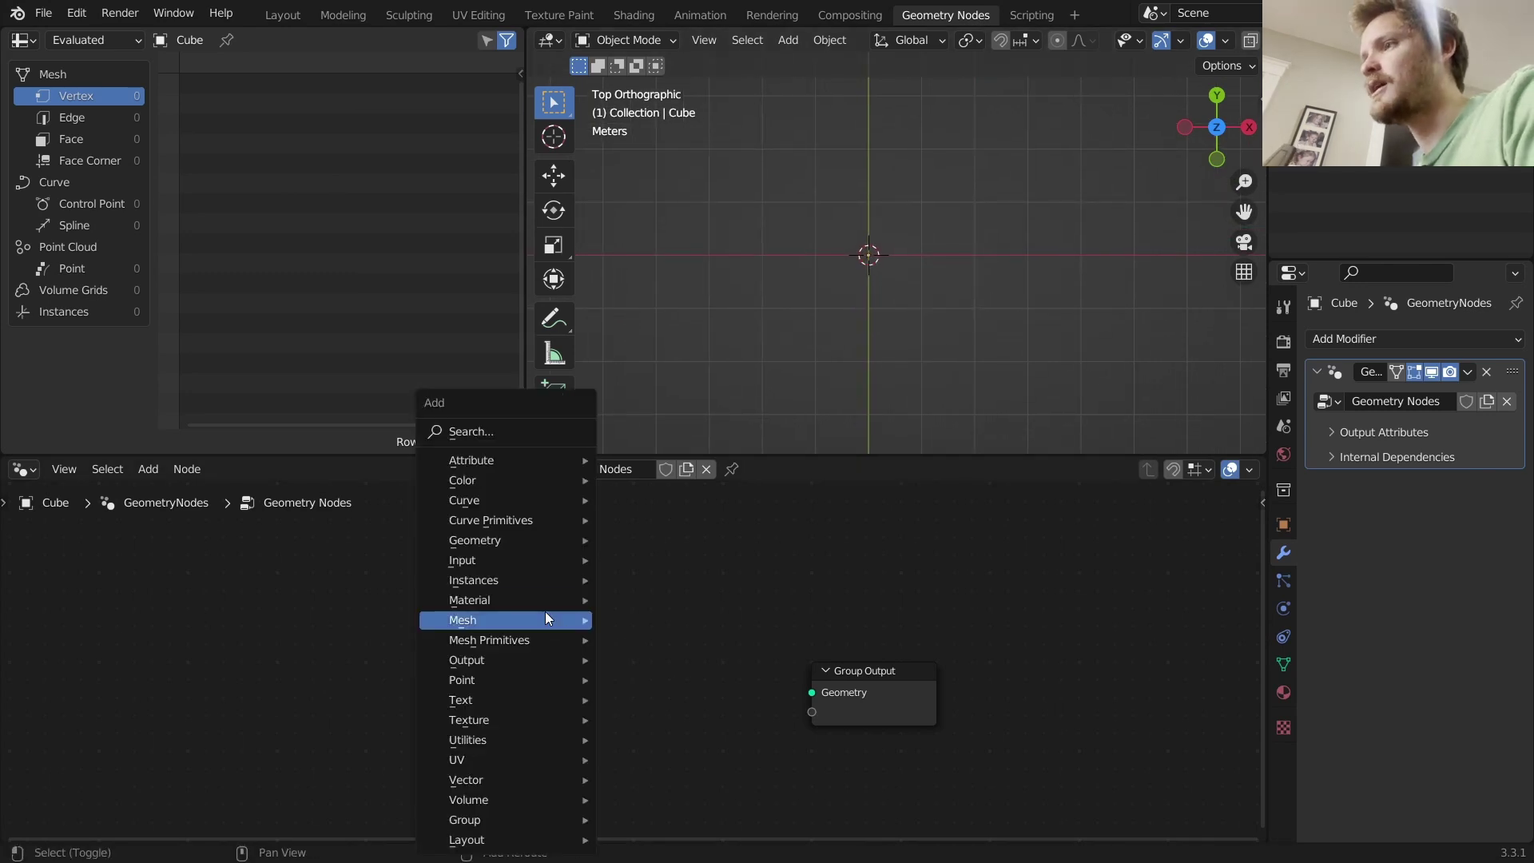
left_click(502, 434)
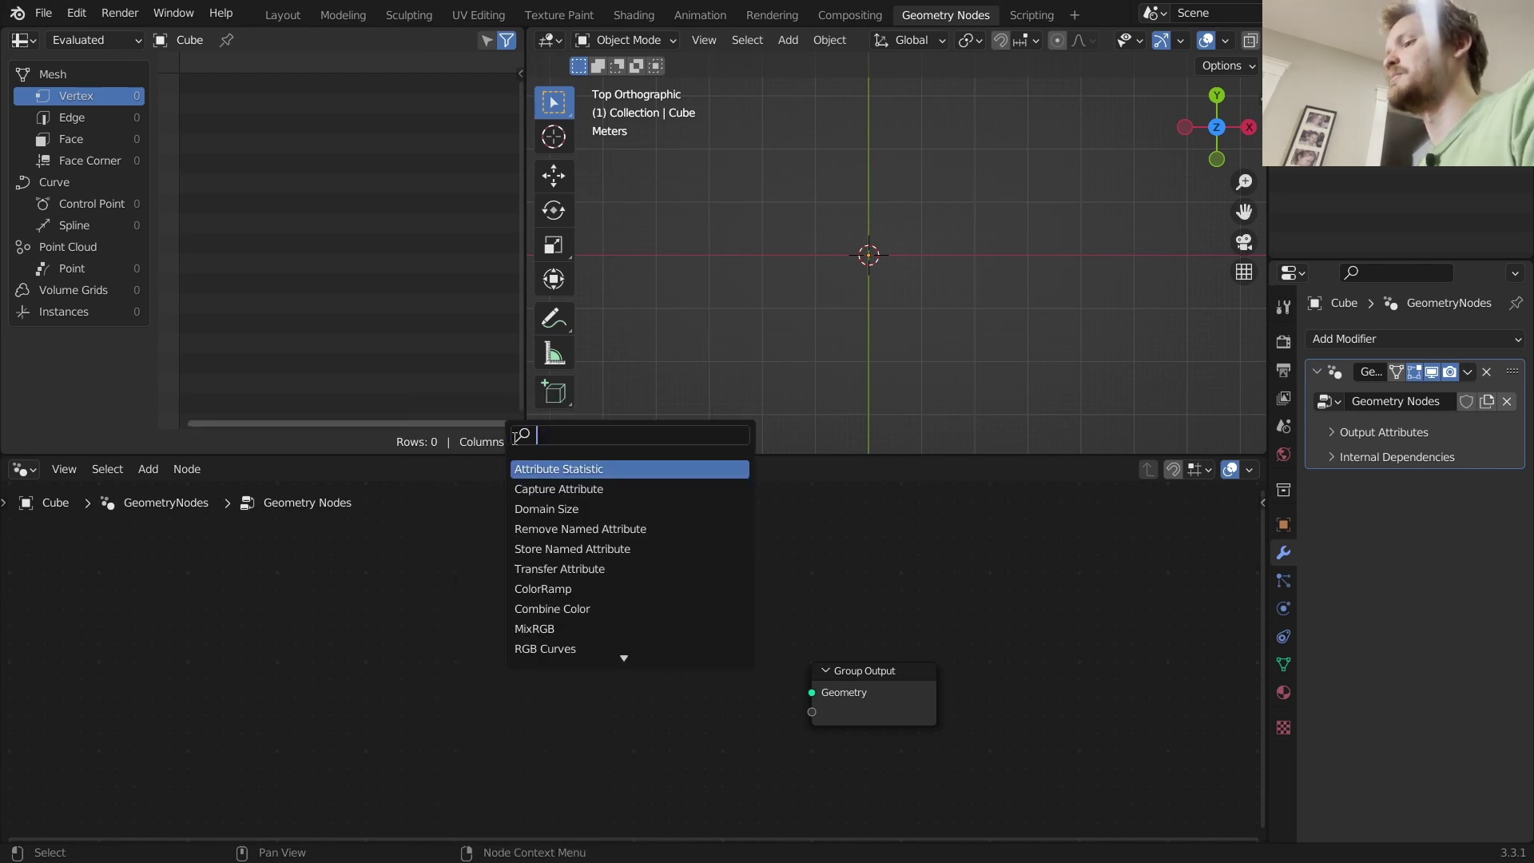
type("mesh c")
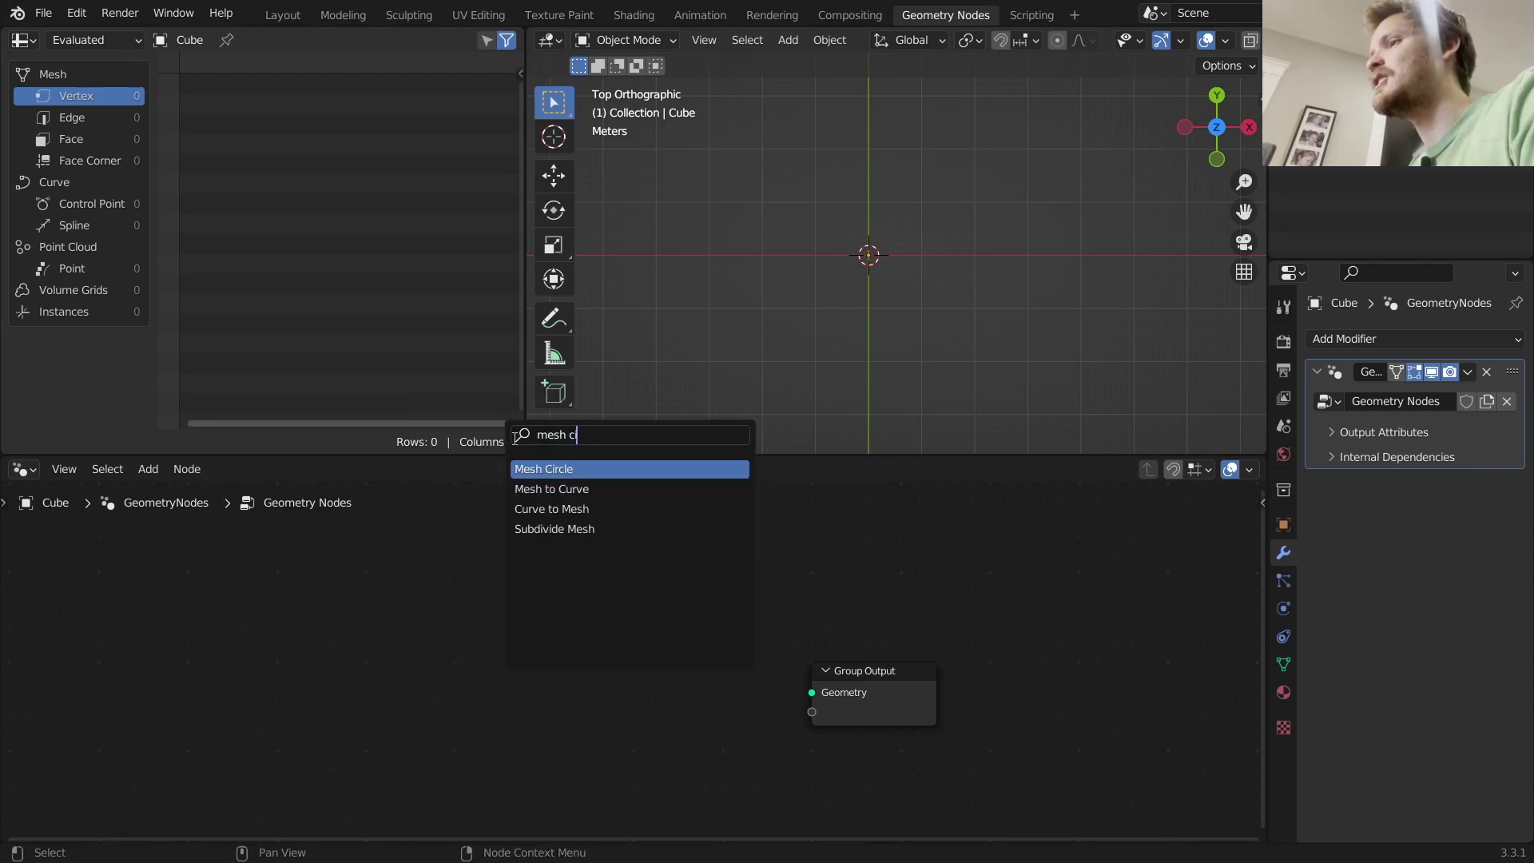
key("Return")
left_click(538, 524)
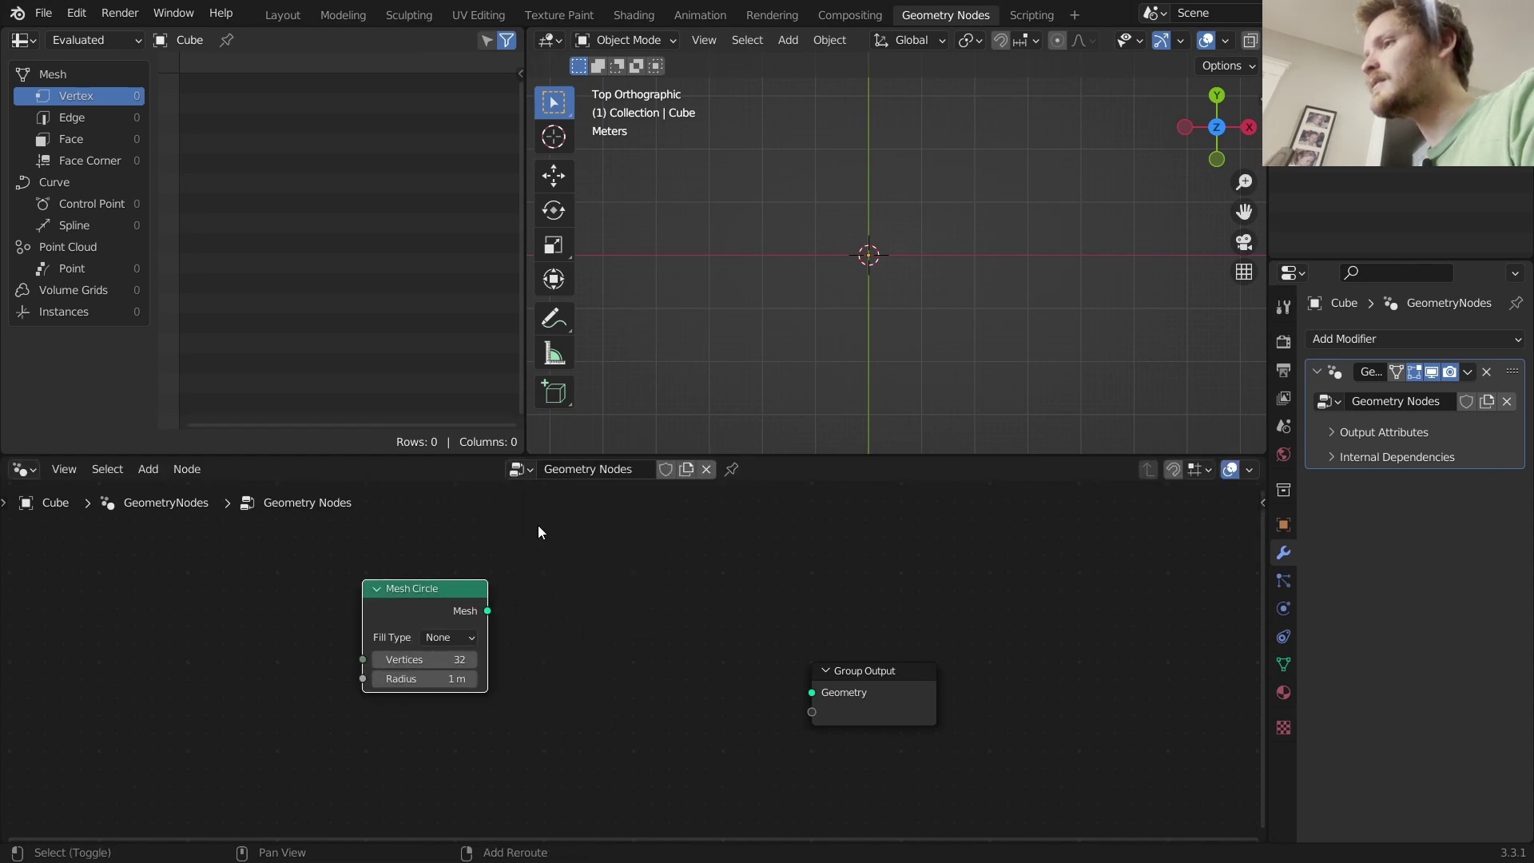
Add an Instance on Points node between the Mesh Circle and Group Output nodes.
key("shift+a")
left_click(499, 430)
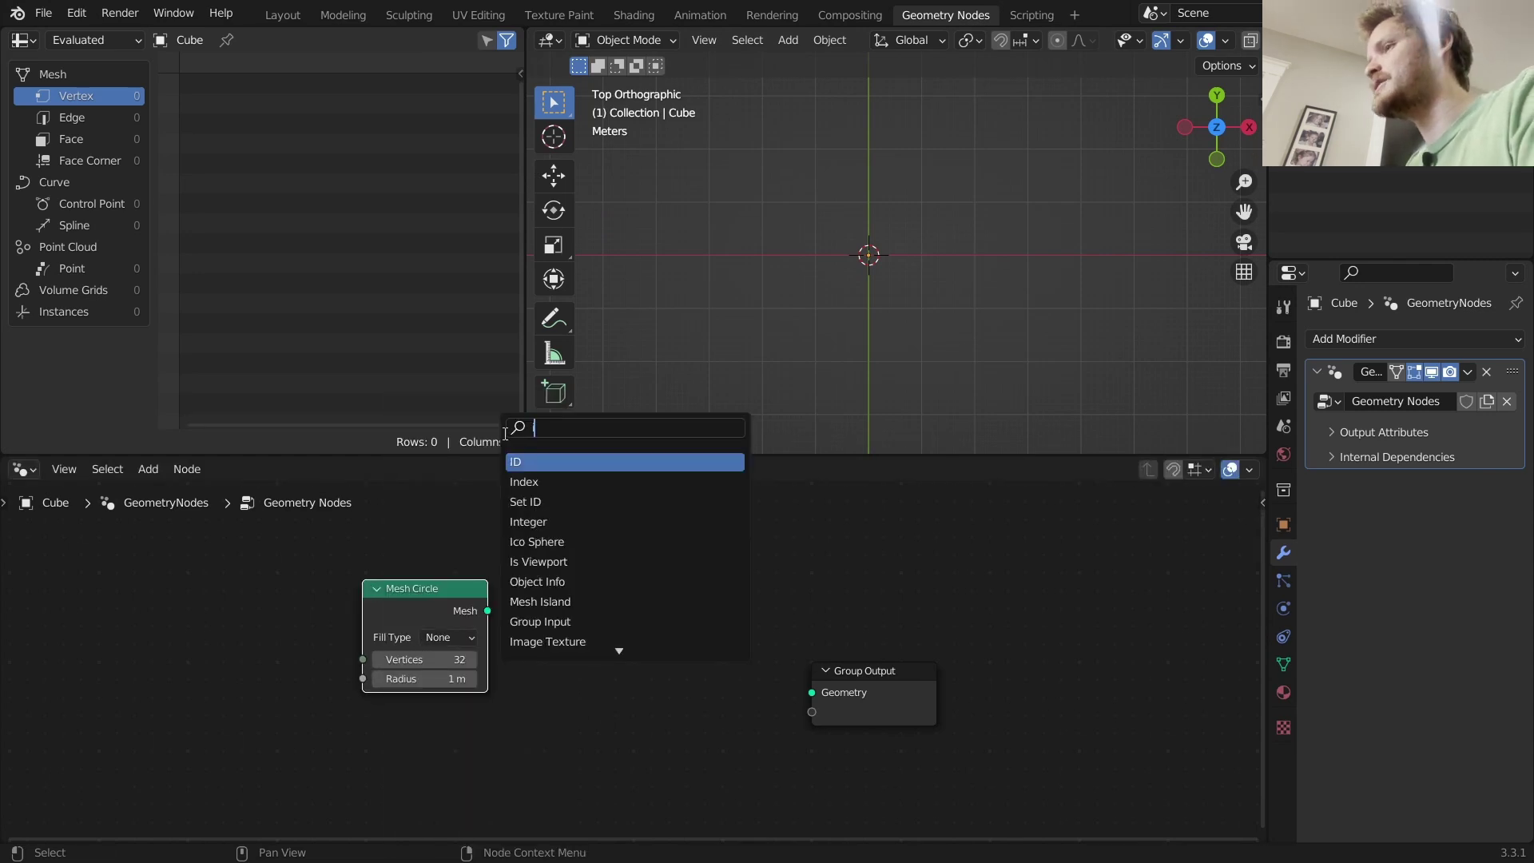
type("instance on")
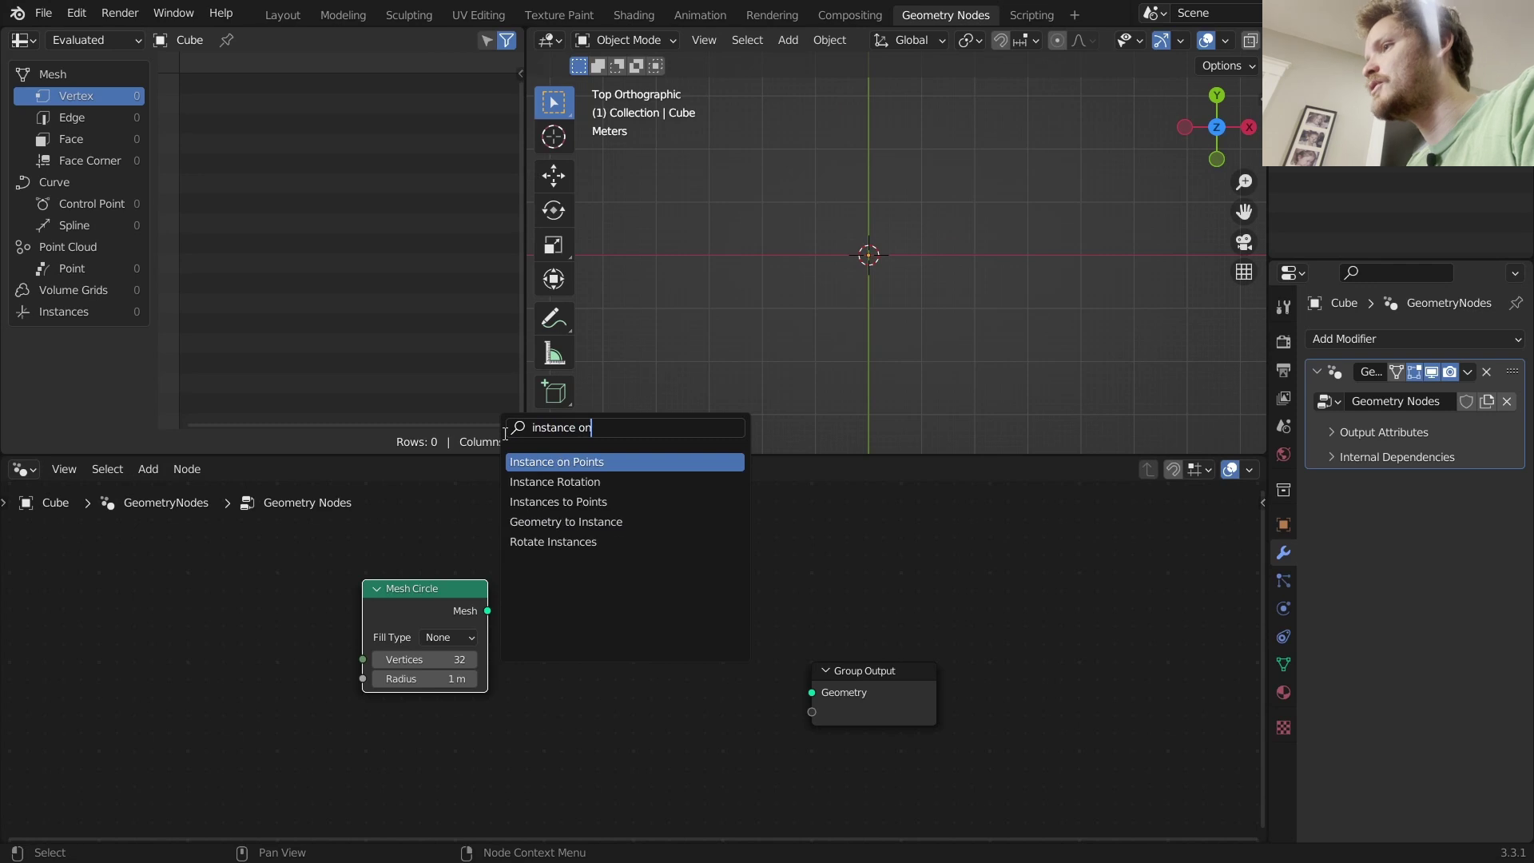
key("Return")
left_click(566, 545)
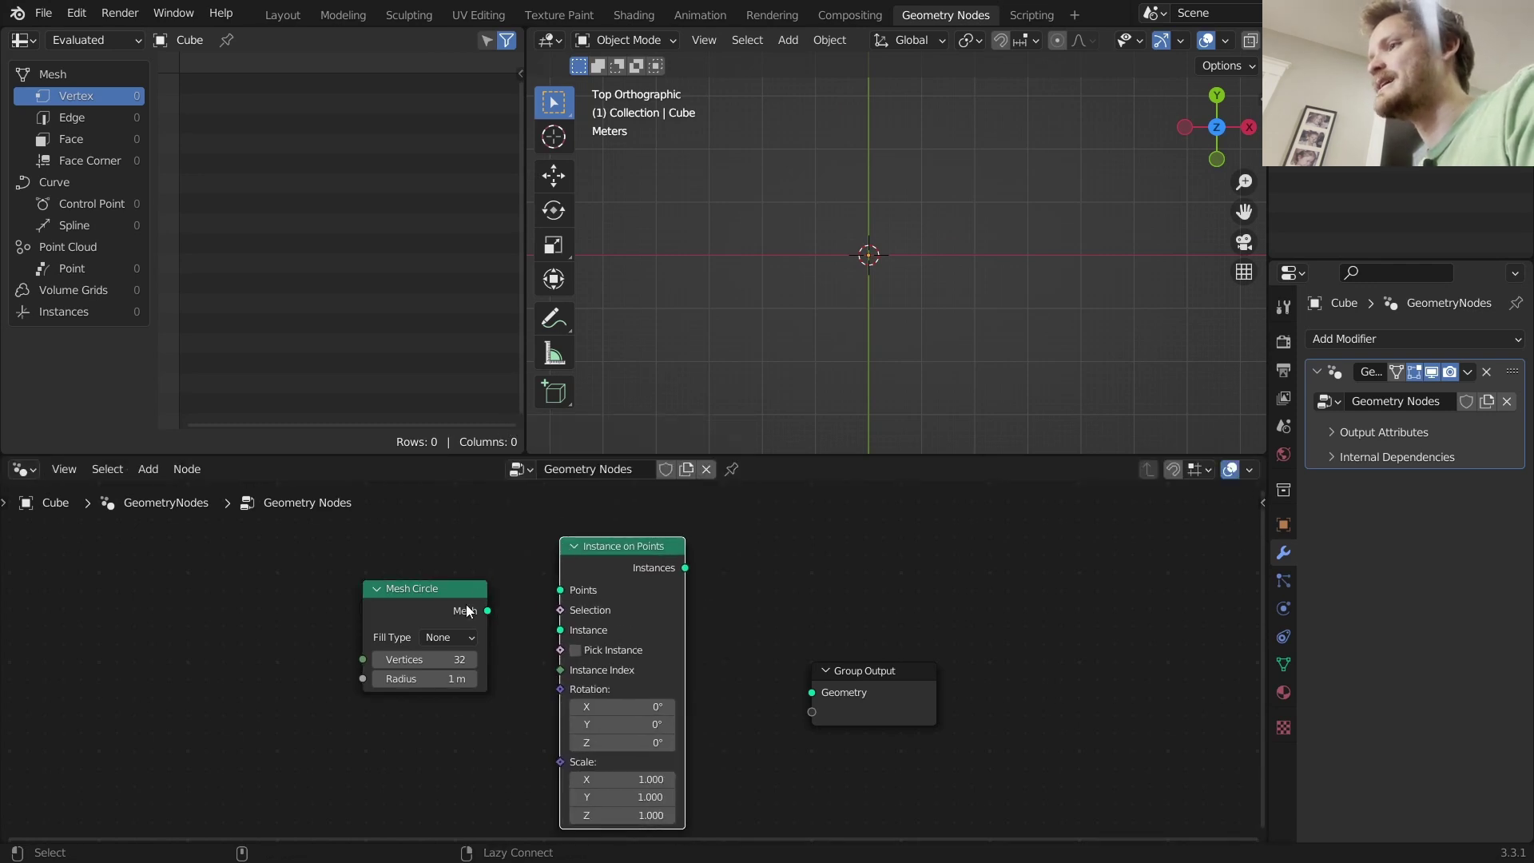
Connect the Mesh Circle to both Points and Instance of Instance on Points, and its Instances to the Group Output.
right_click_drag(467, 612, 597, 586, "alt")
right_click_drag(469, 617, 601, 604, "alt")
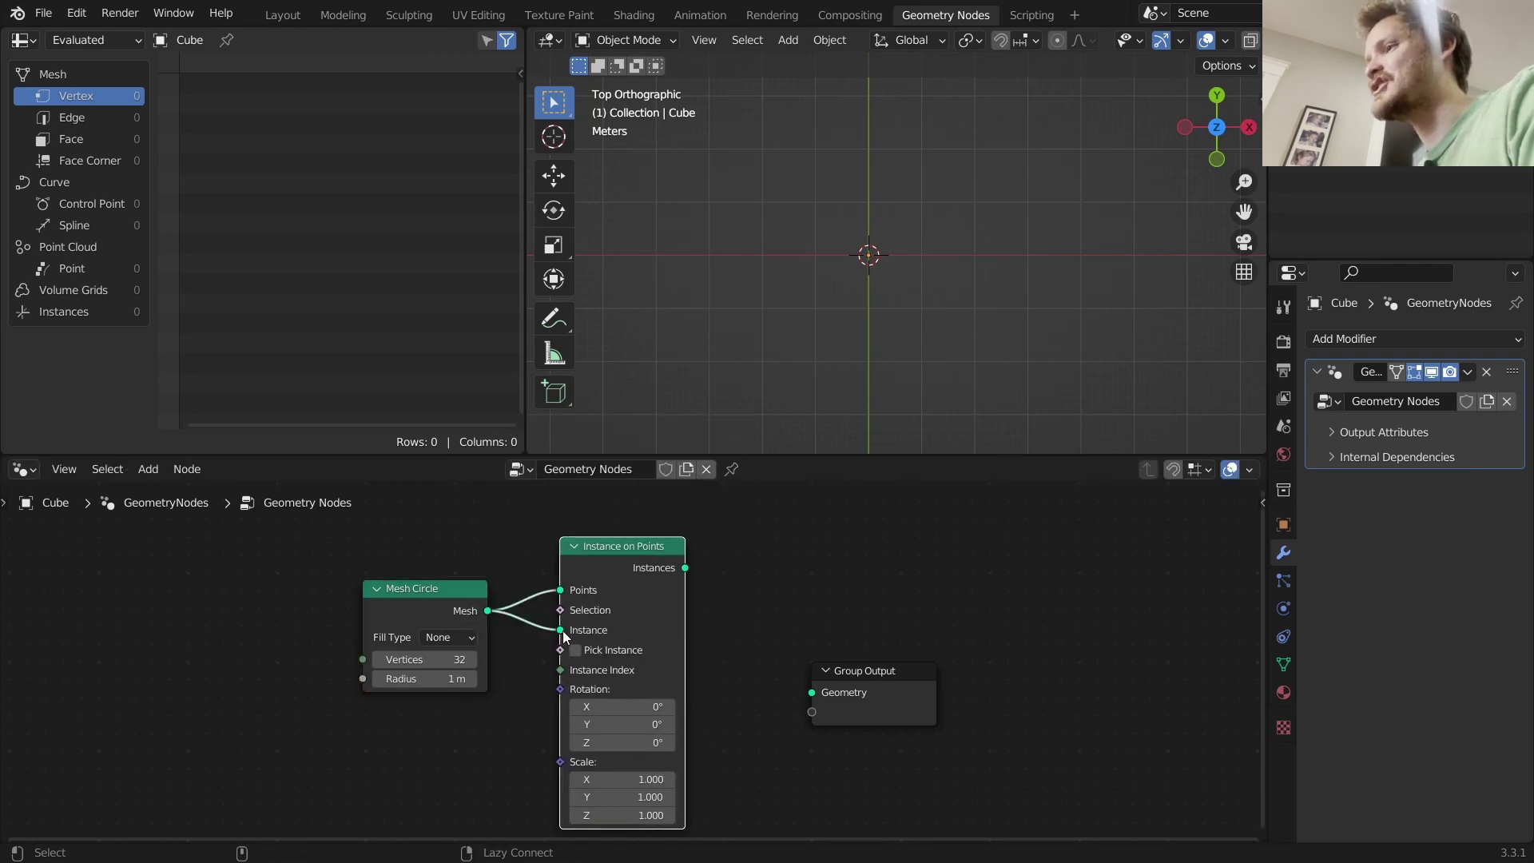
left_click(652, 554, "alt+shift")
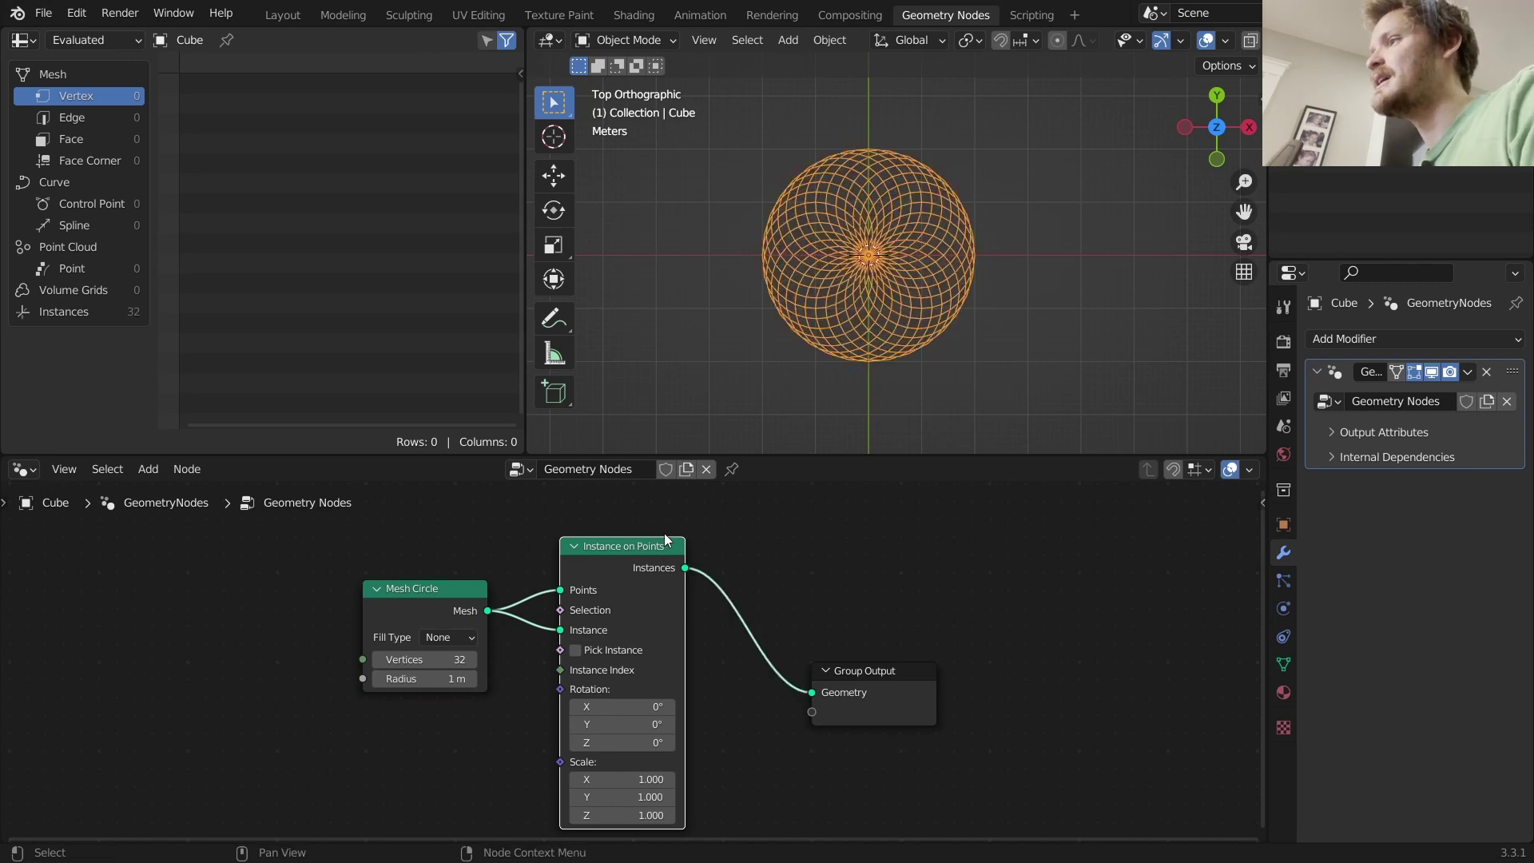
scroll(952, 179, "up", 3)
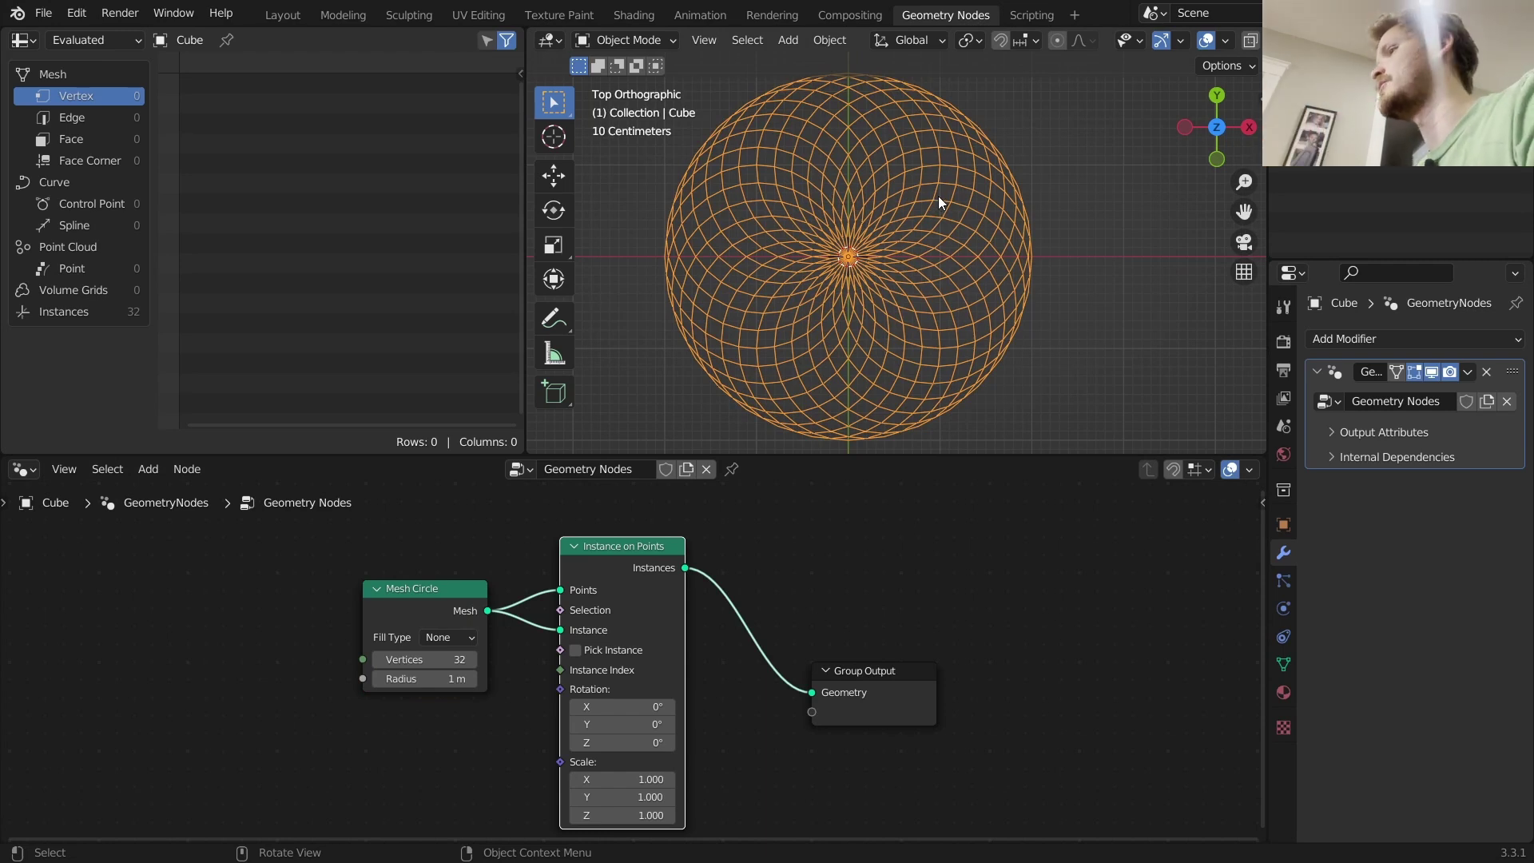
Try 5, 3 and 26 vertices on the Mesh Circle node and settle on 14.
left_click_drag(430, 654, 377, 654)
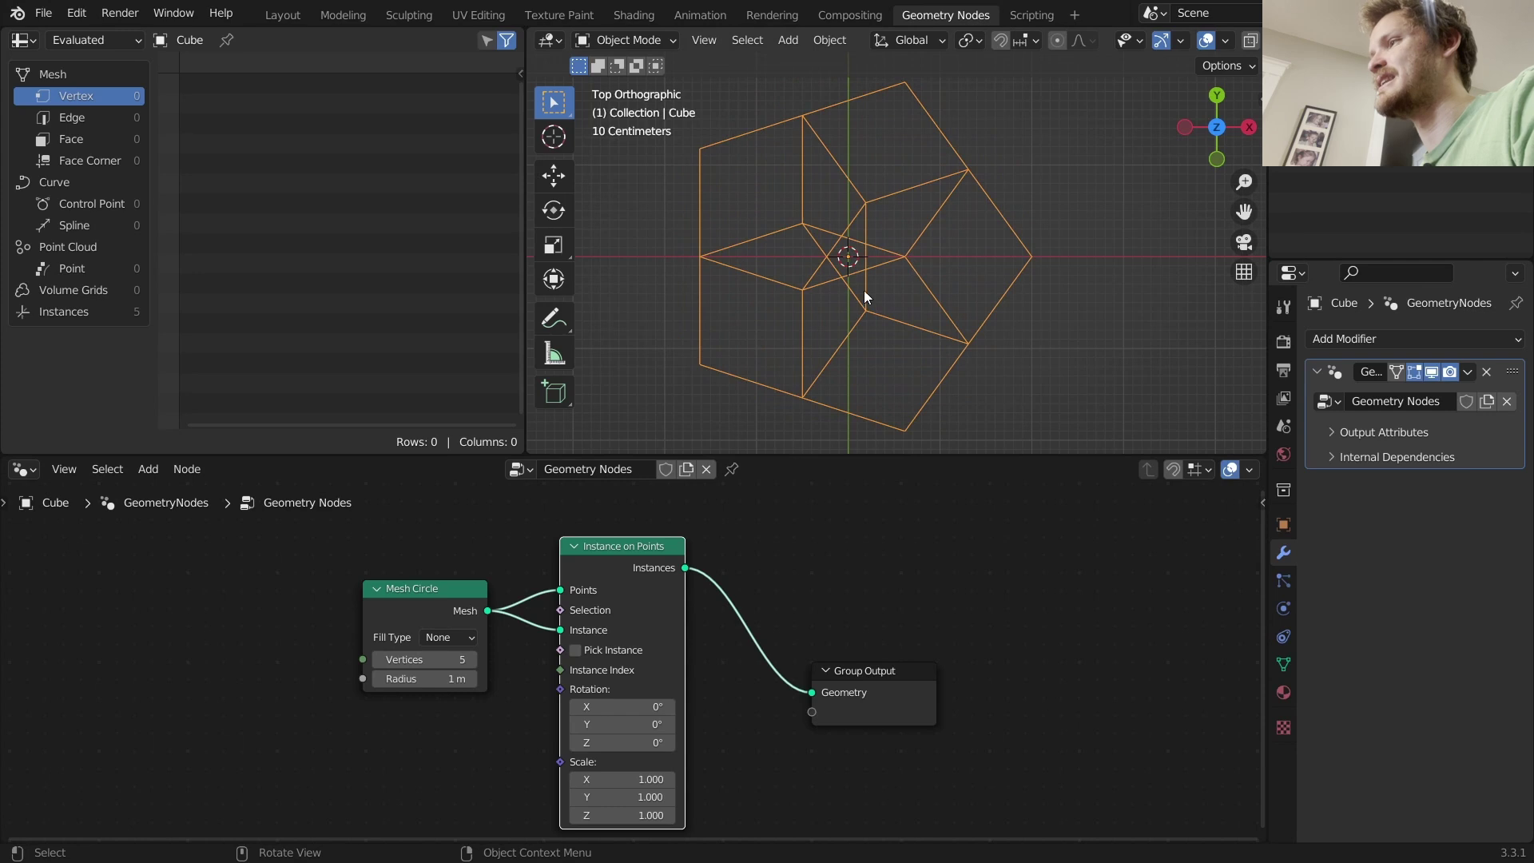
left_click_drag(372, 654, 362, 654)
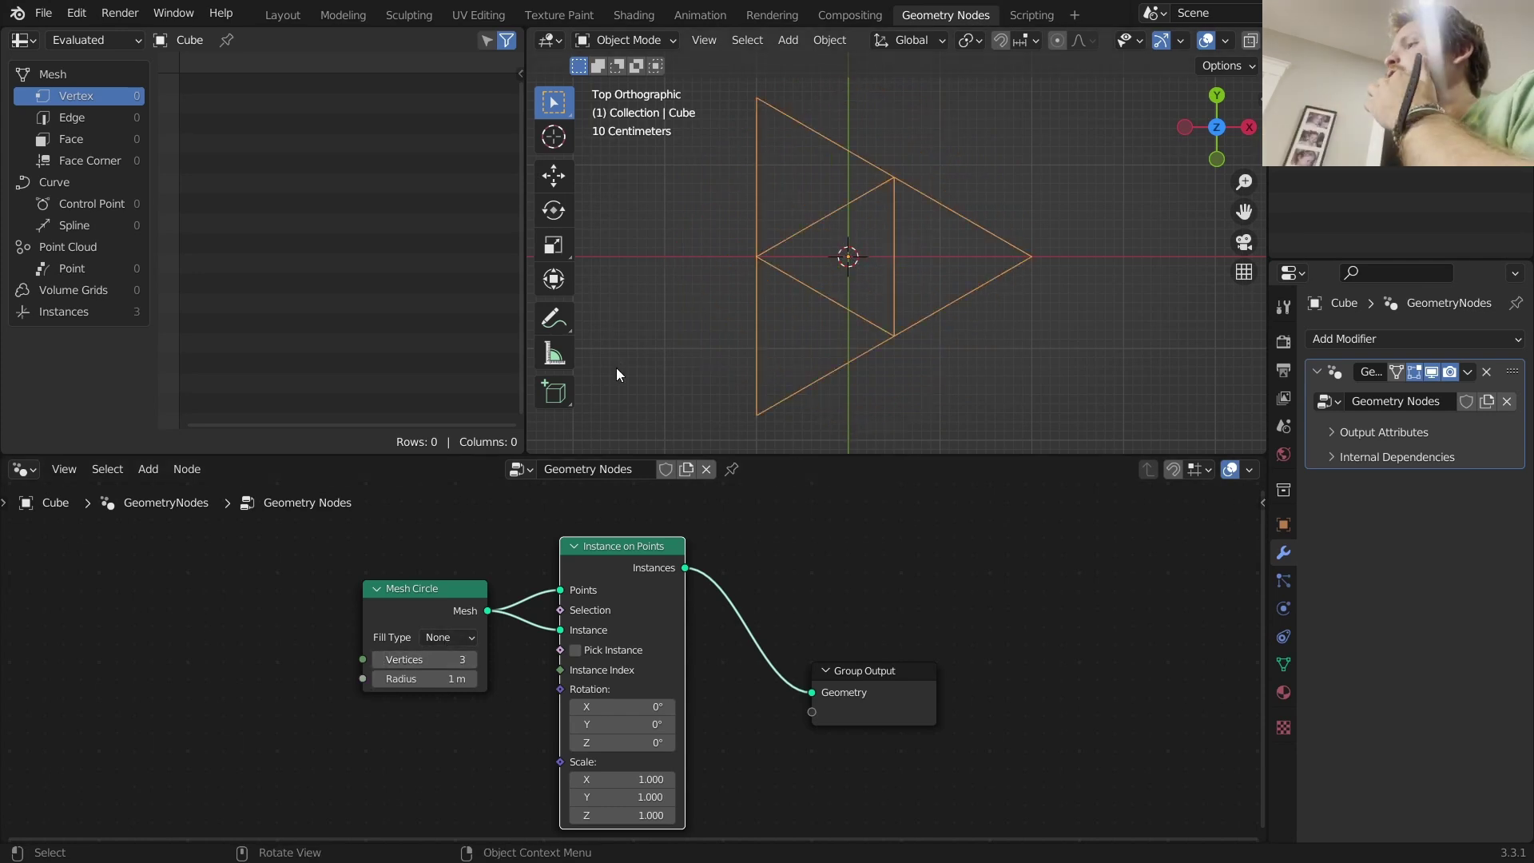
left_click_drag(413, 659, 536, 659)
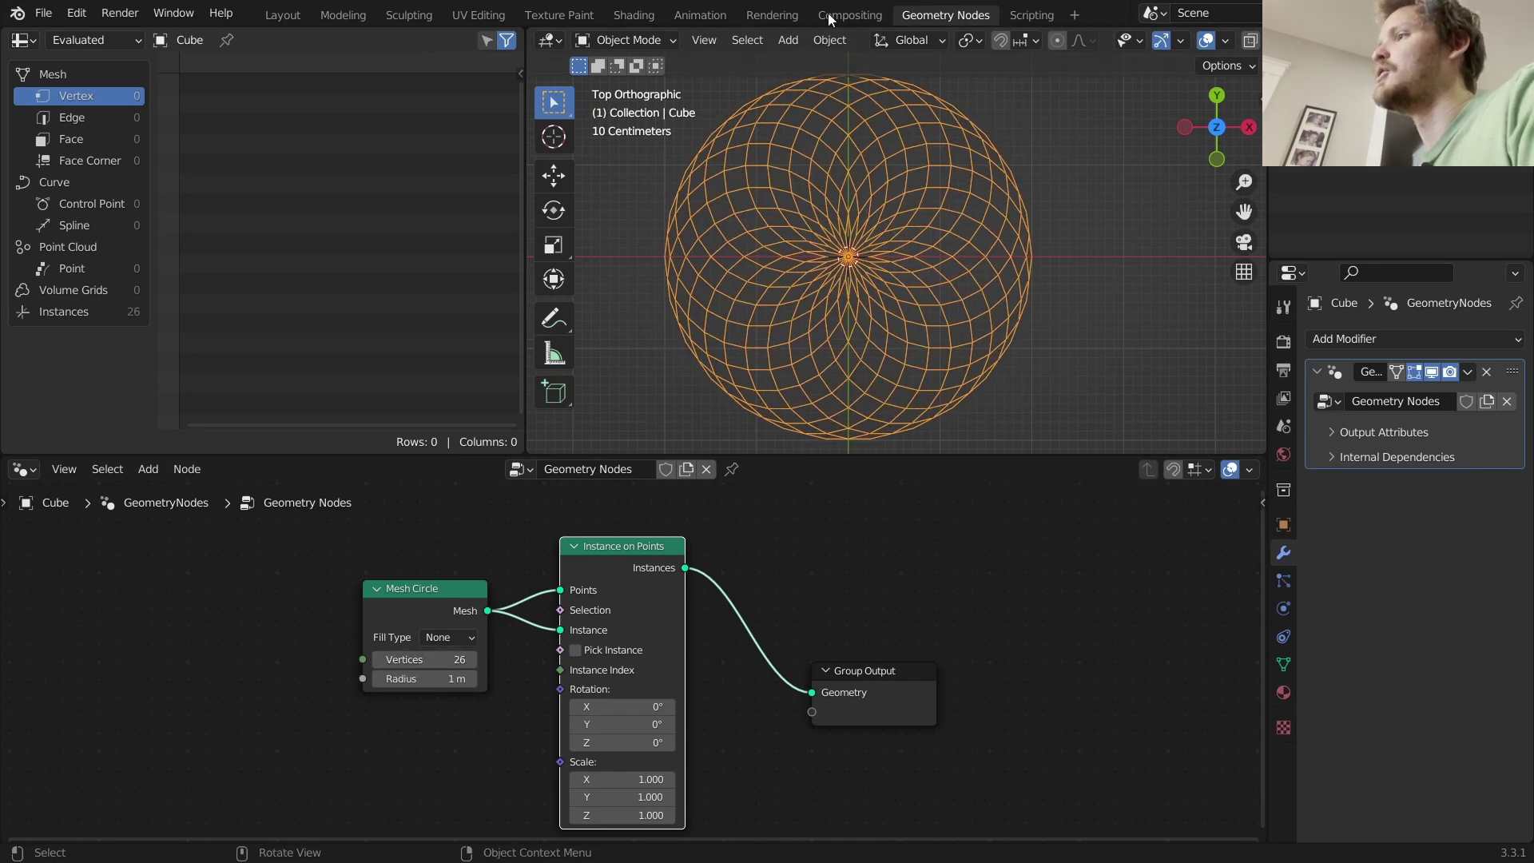
left_click_drag(435, 659, 372, 659)
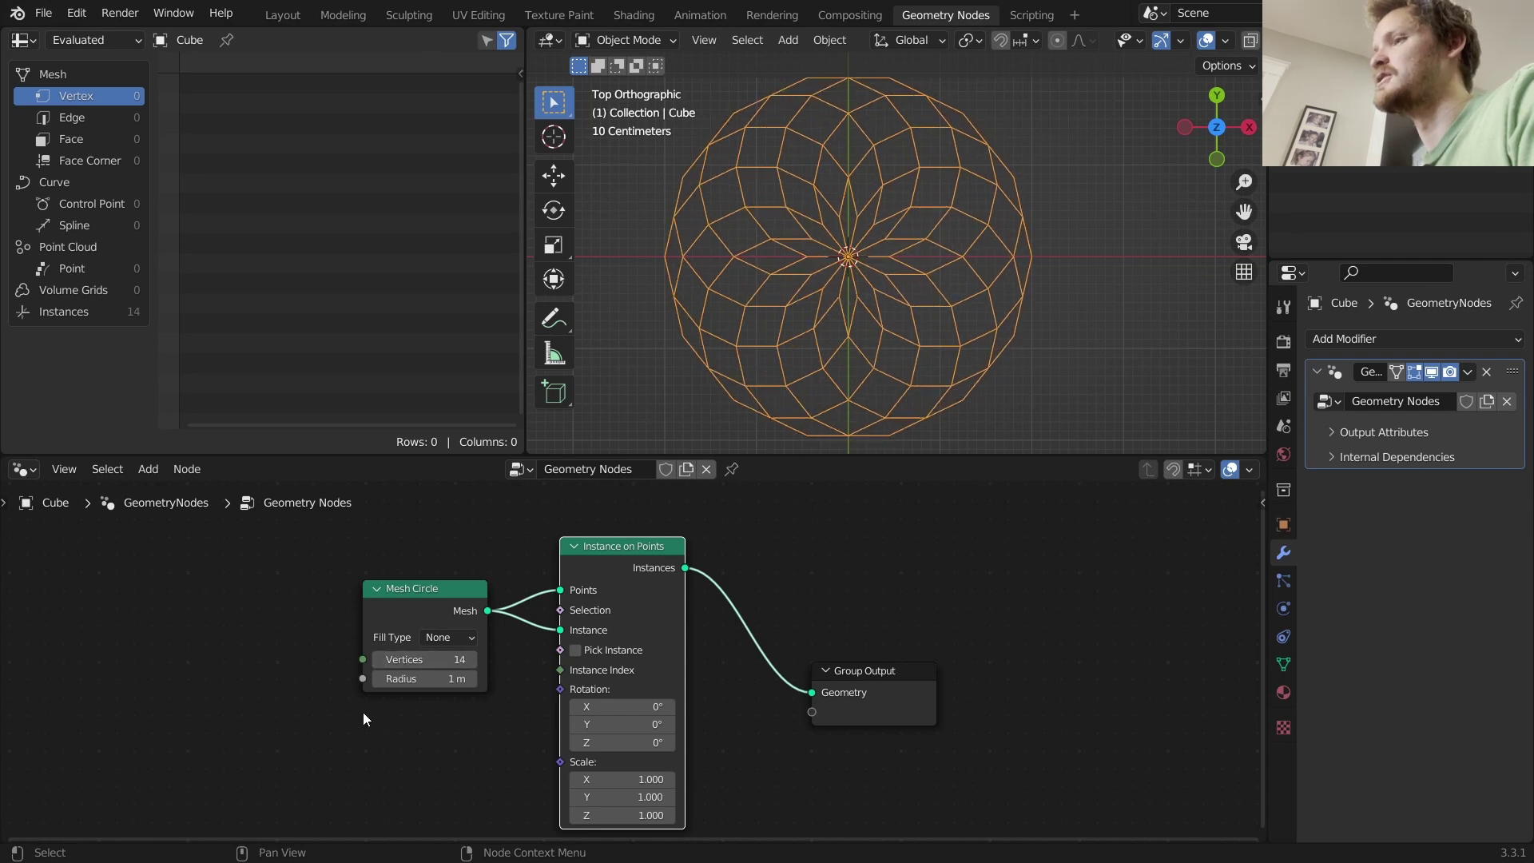
Add a Realize Instances node between the Instance on Points and Group Output nodes.
left_click_drag(369, 728, 566, 620)
left_click_drag(602, 579, 276, 598)
key("shift+a")
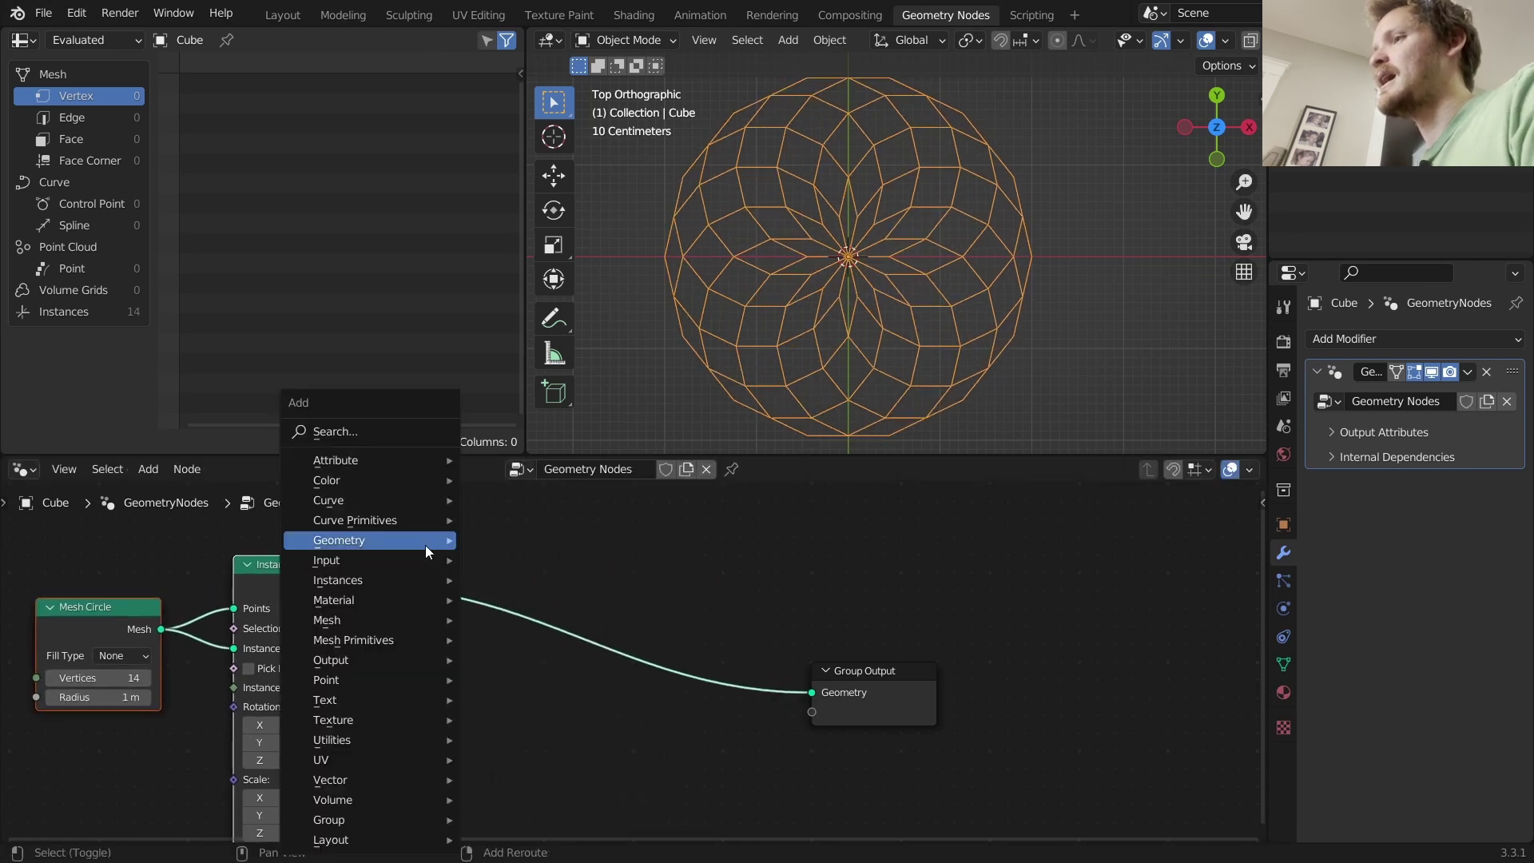
left_click(366, 424)
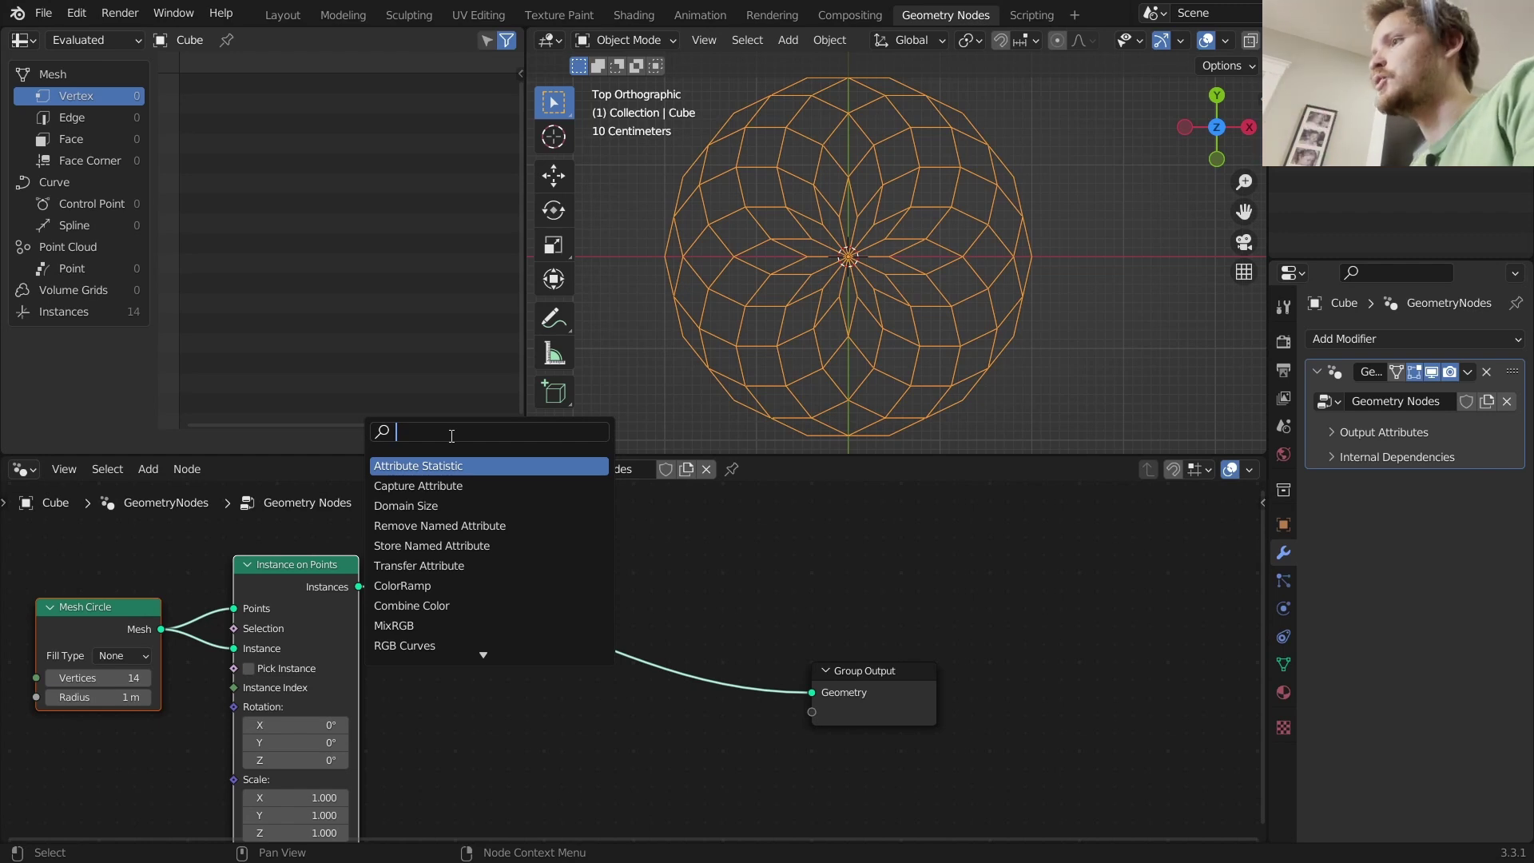
type("real")
key("Return")
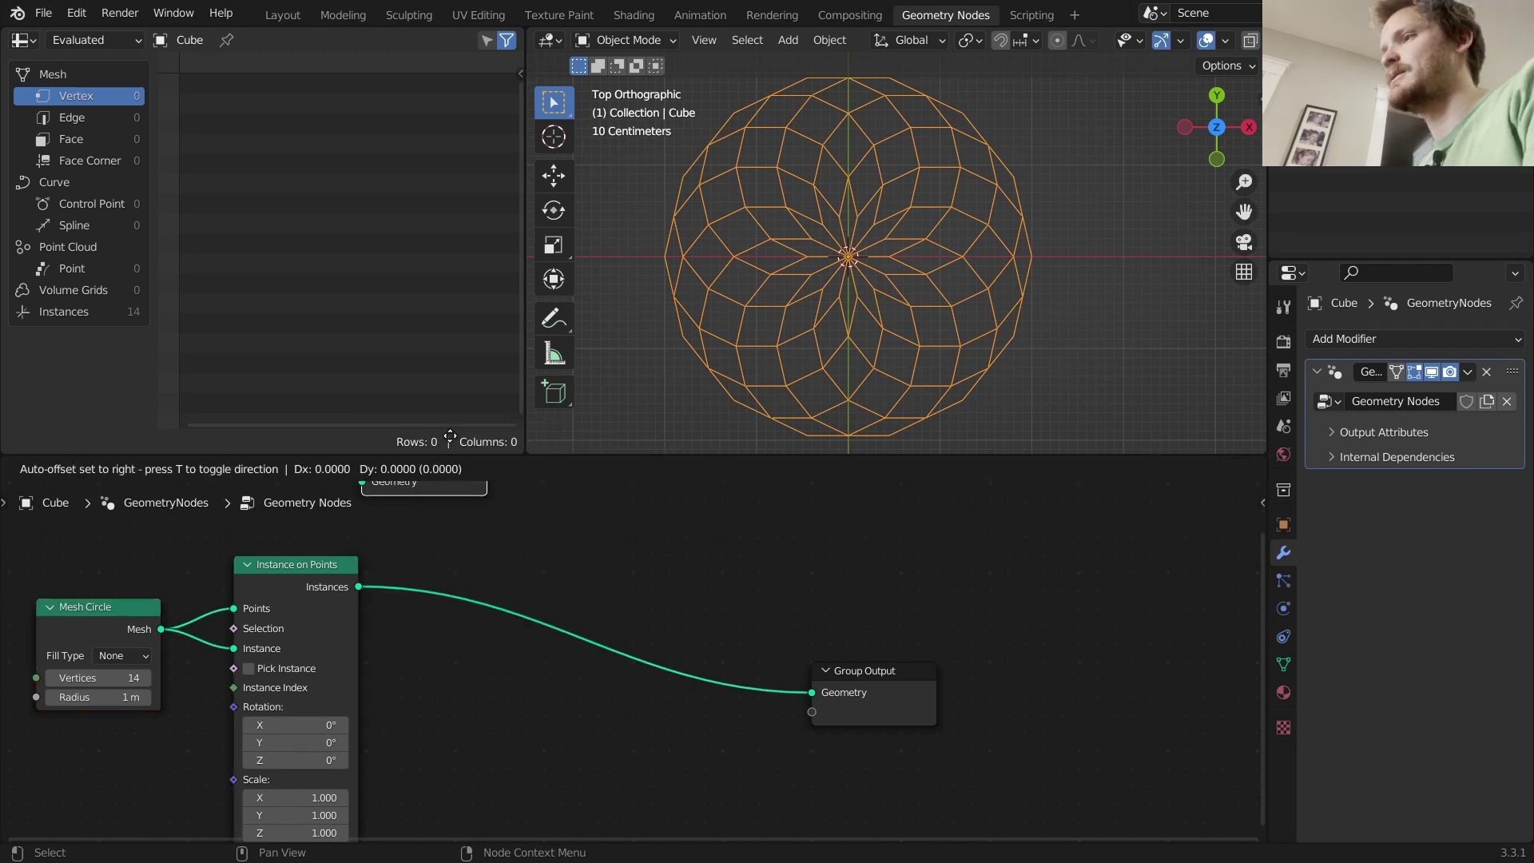
left_click(518, 557)
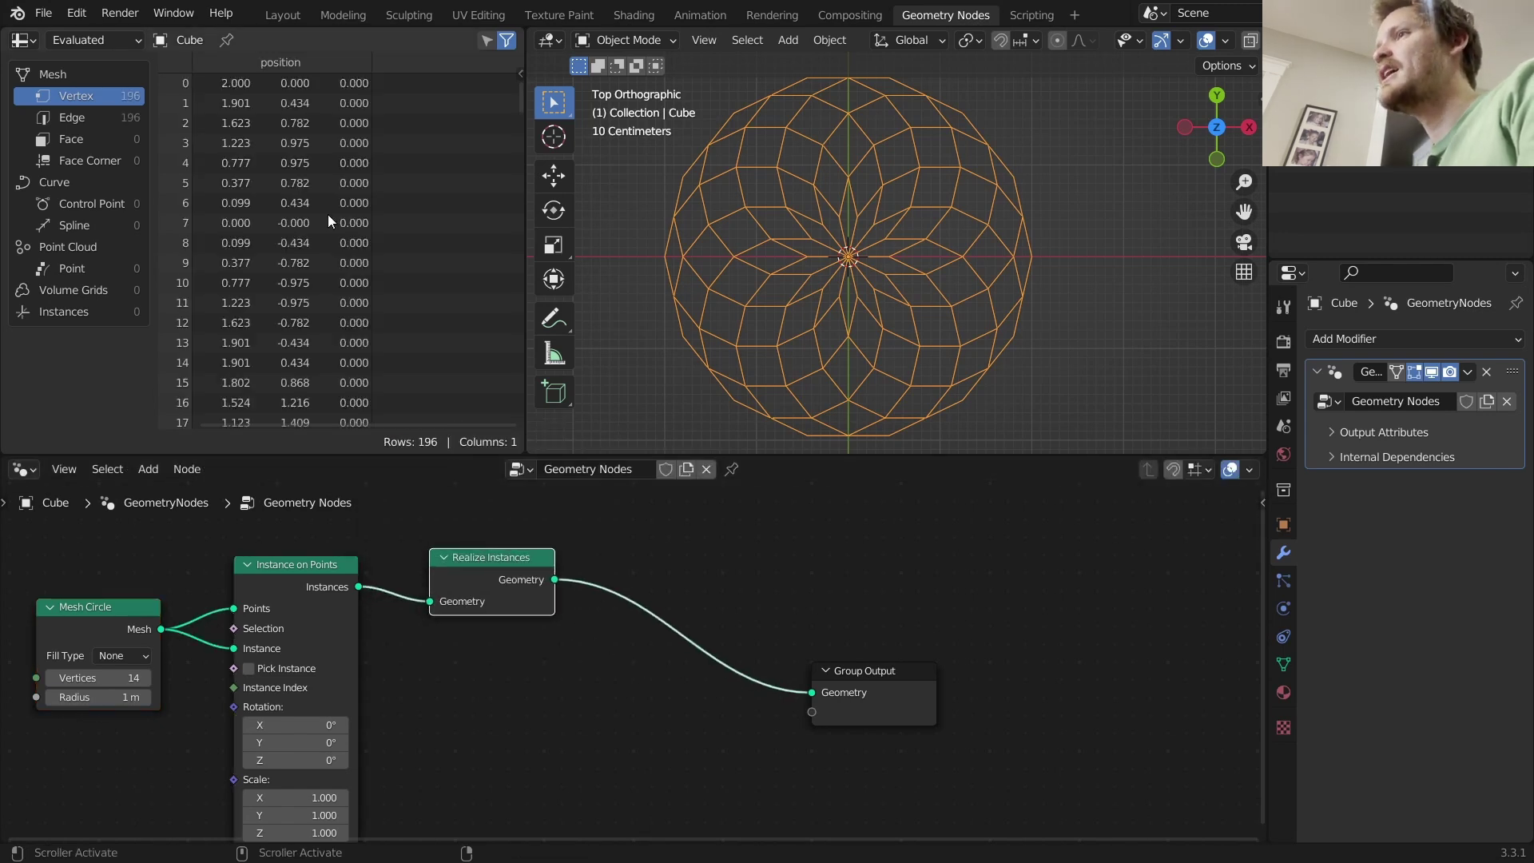
Add a Merge by Distance node between Realize Instances and Group Output.
key("shift+a")
left_click(560, 433)
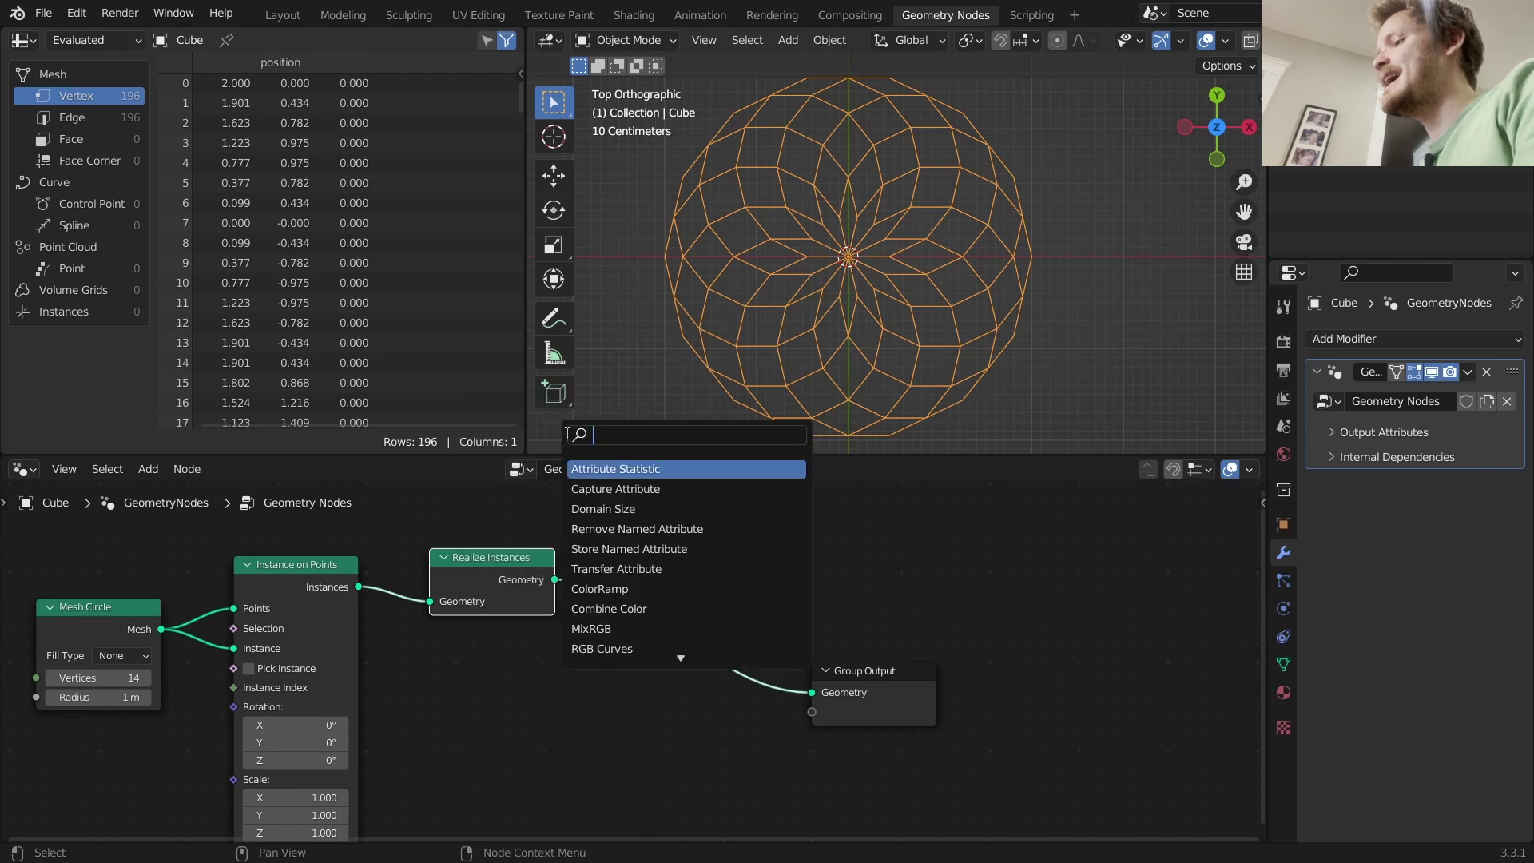
type("merge")
key("Return")
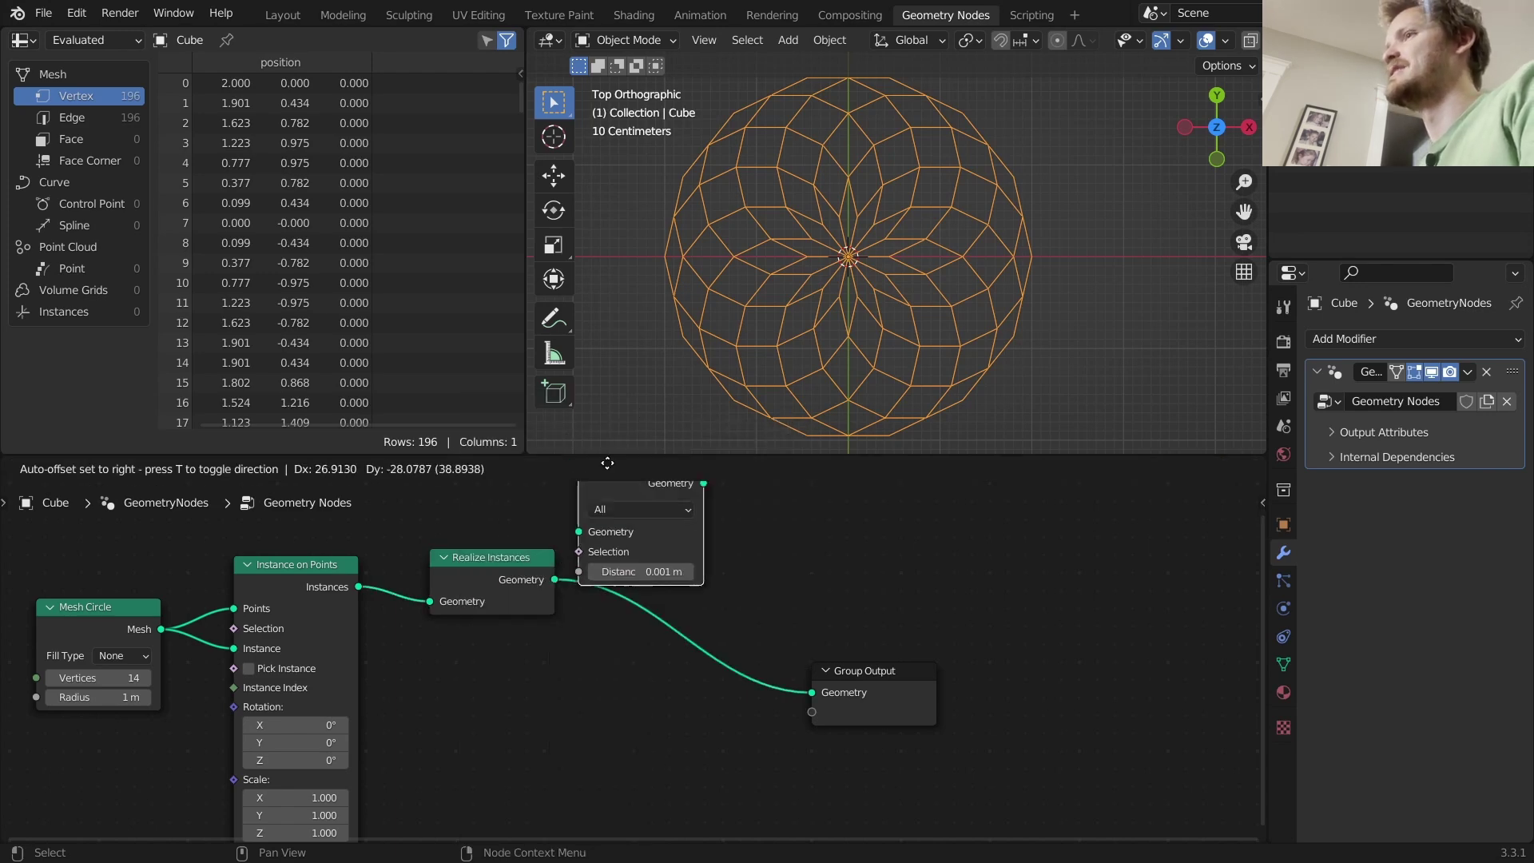
left_click(609, 525)
Toggle muting of the Merge by Distance node several times to compare the geometry with and without merging, leaving it active.
scroll(715, 257, "up", 3)
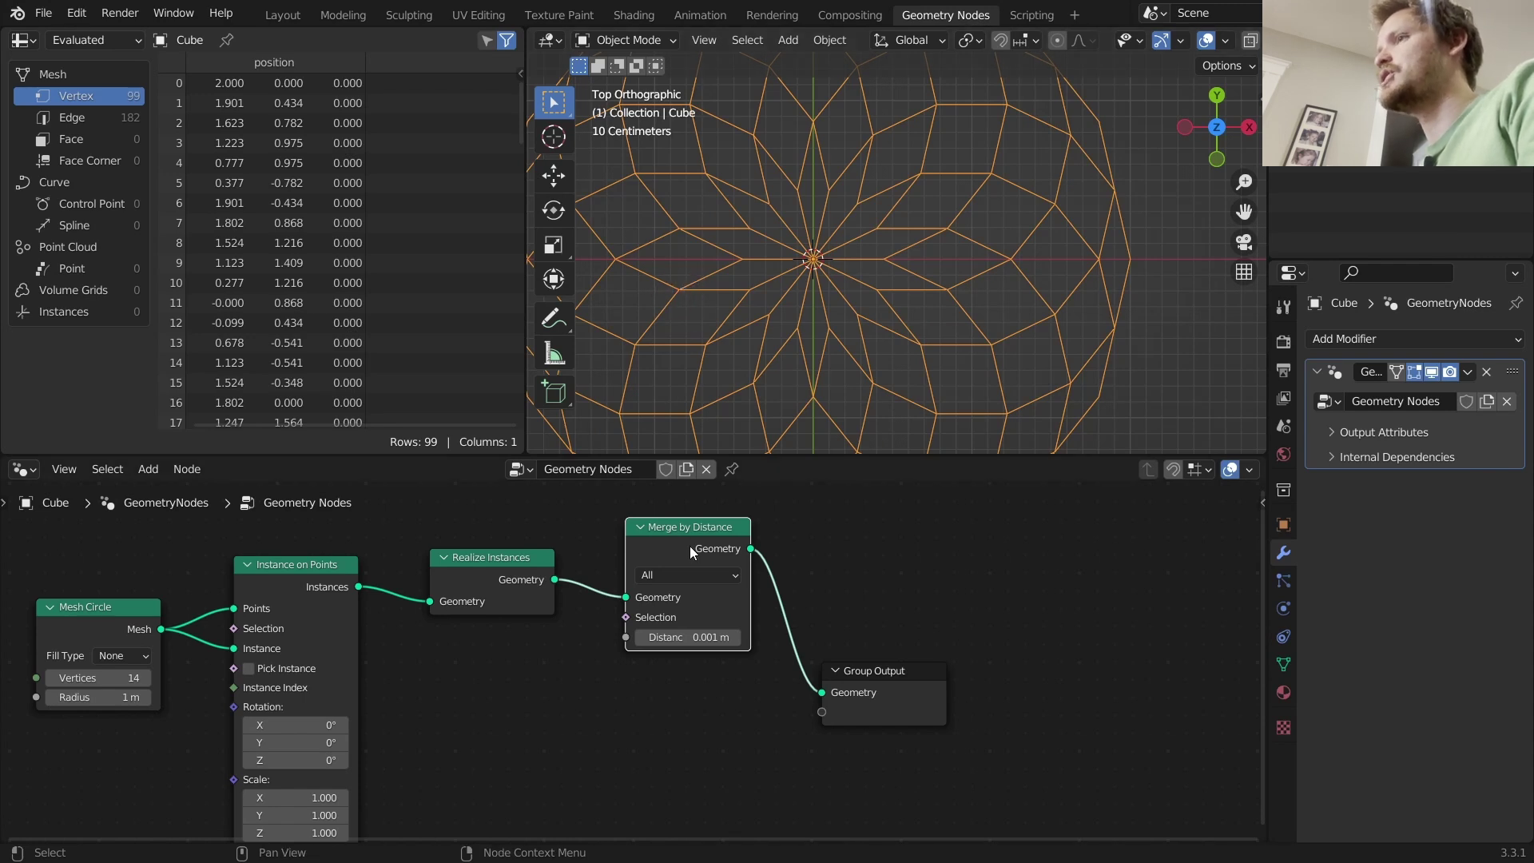
key("m")
key("m")
key("m")
key("m")
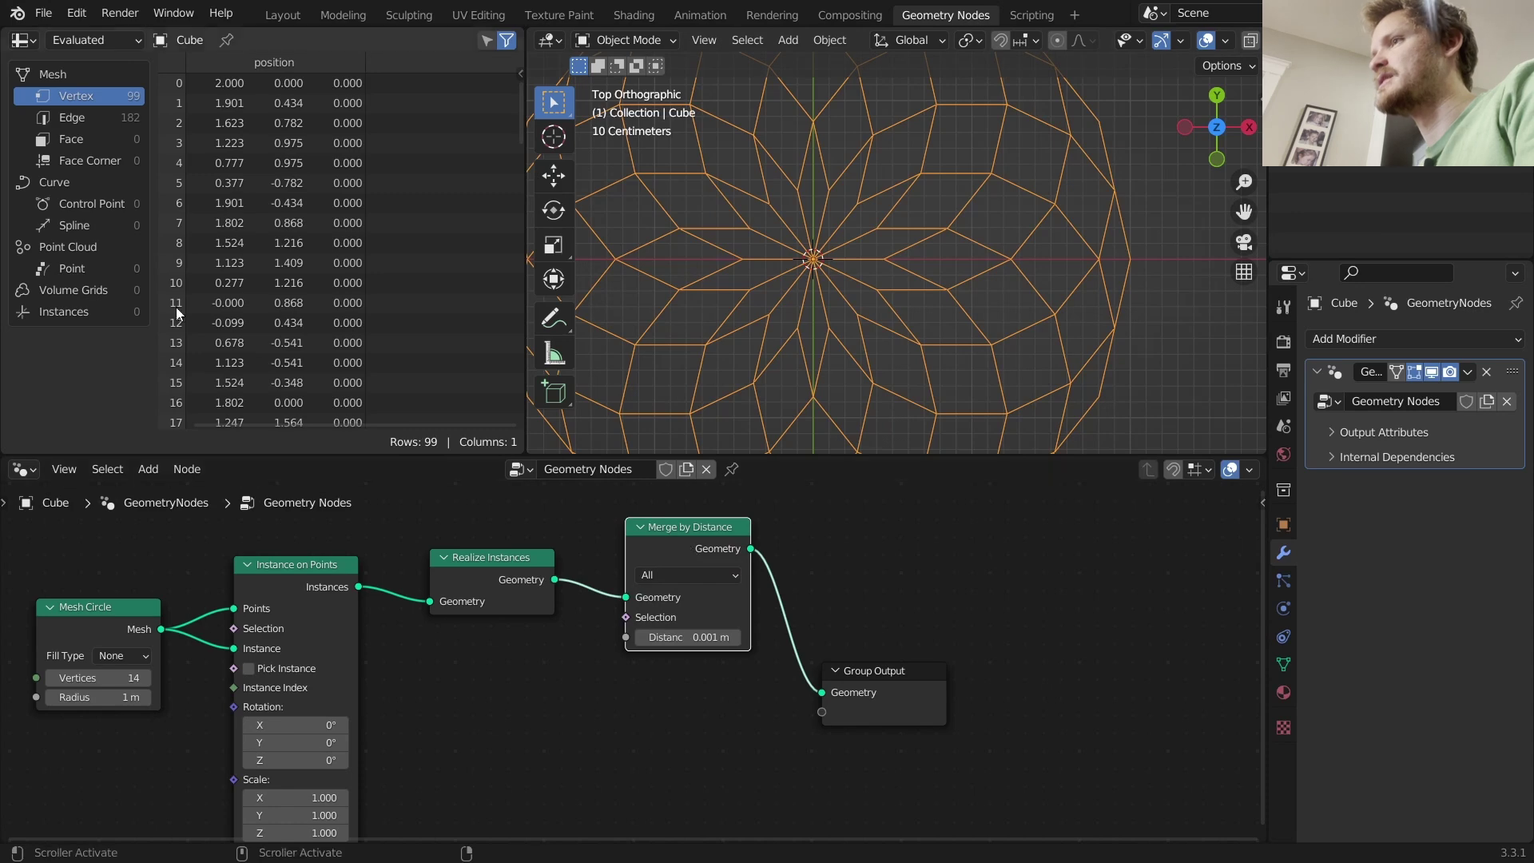
key("m")
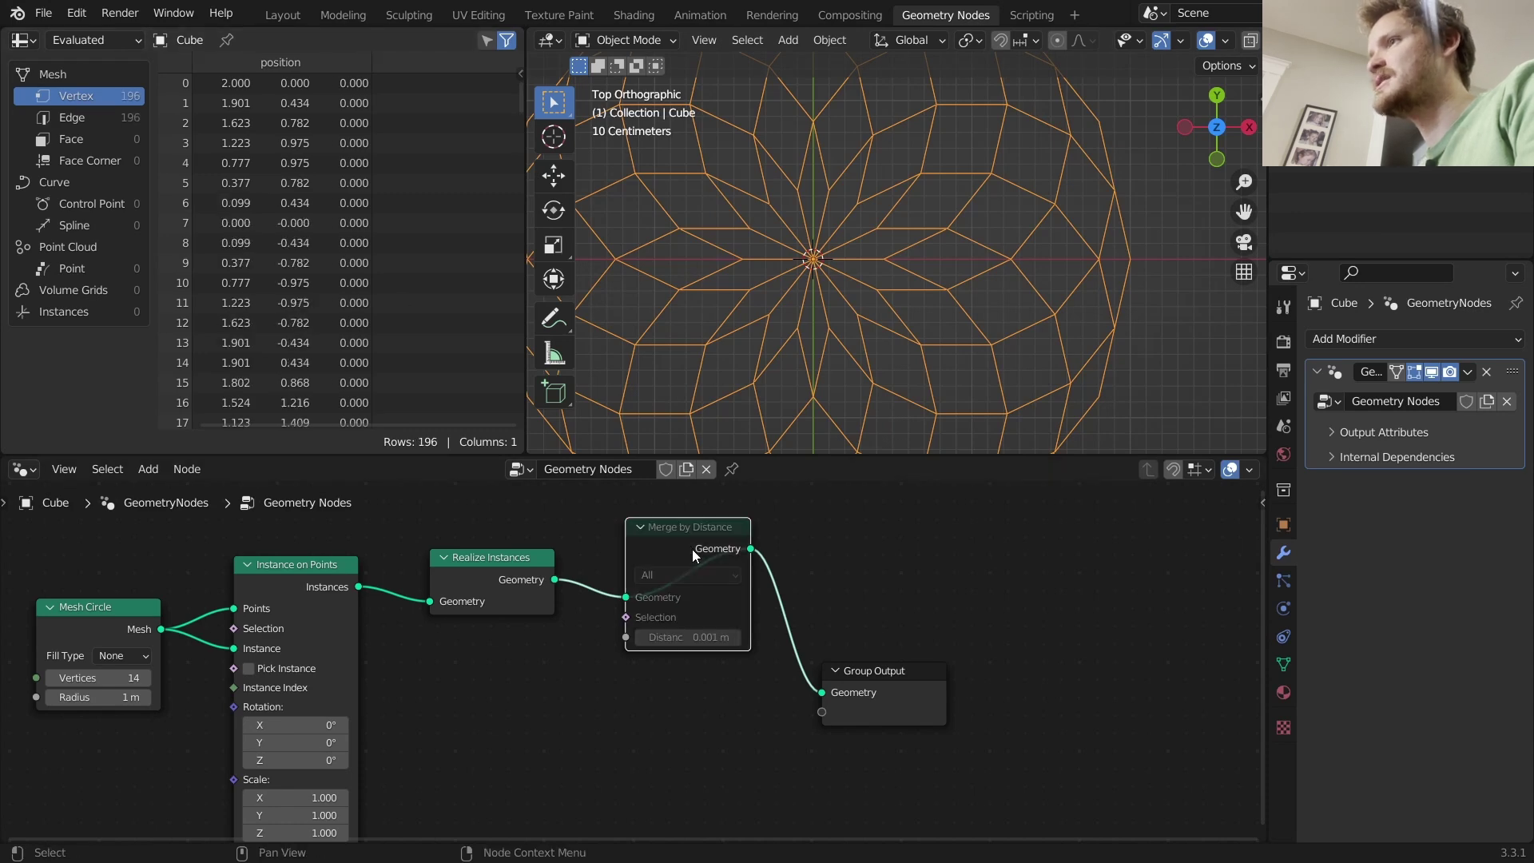
key("m")
Set the Mesh Circle node to 18 vertices.
scroll(745, 595, "down", 2)
left_click_drag(172, 675, 204, 675)
left_click(207, 675)
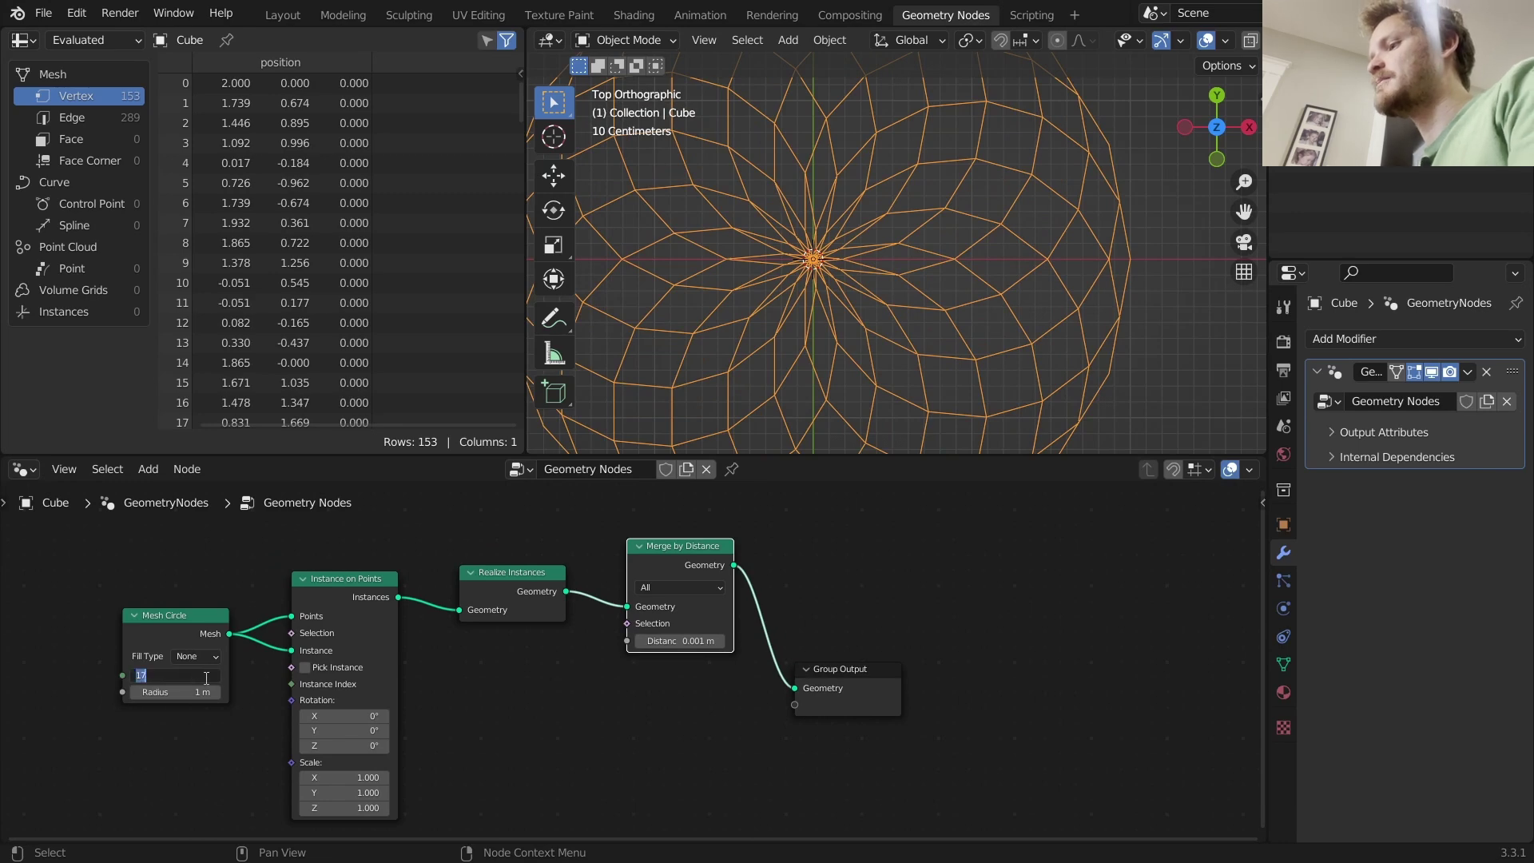
type("18")
key("Return")
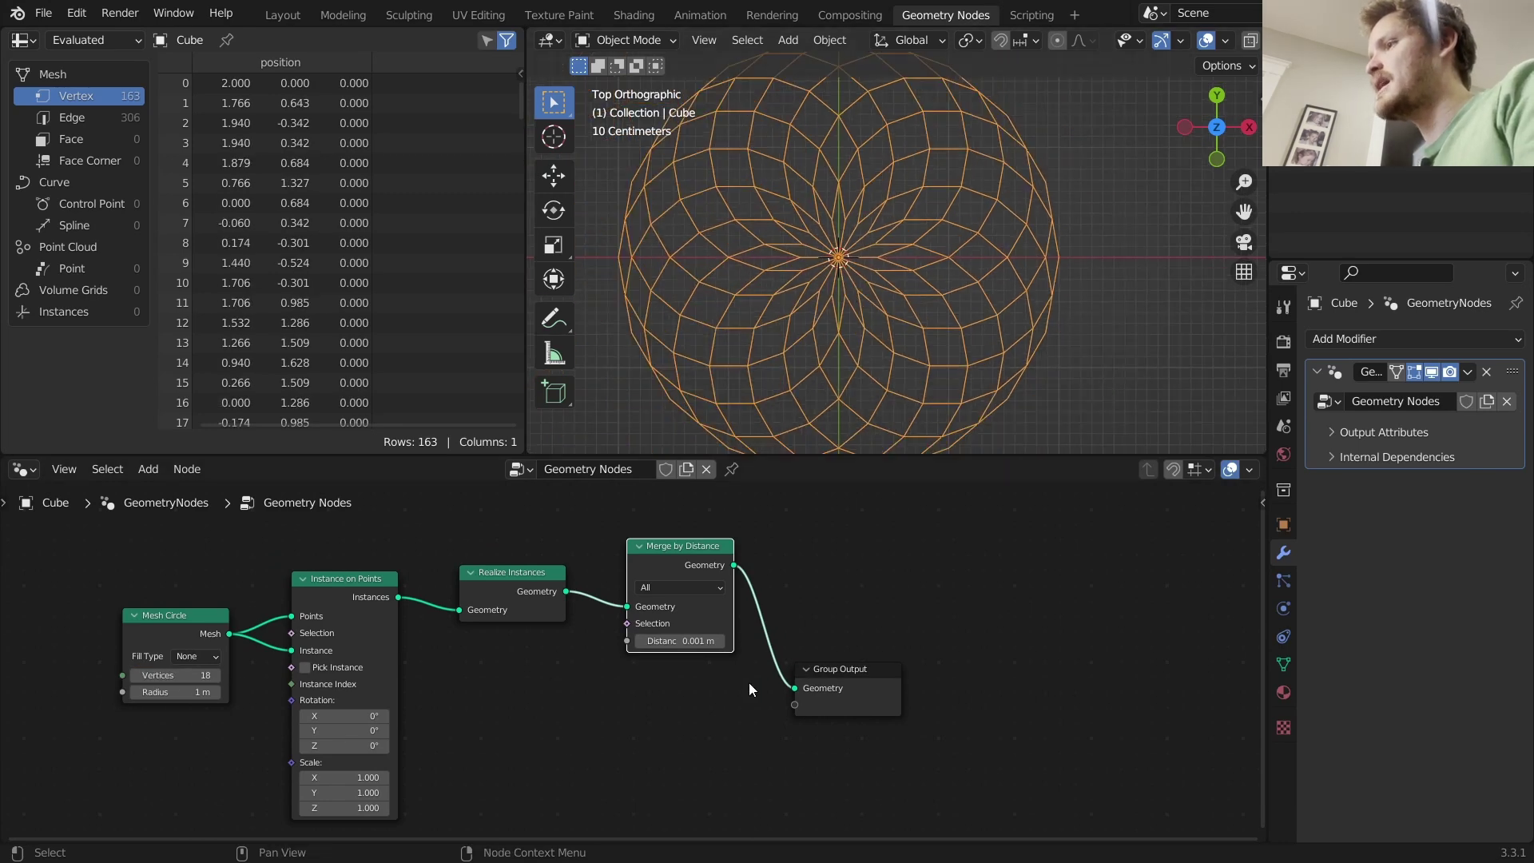
Make room before the Group Output node and add a Mesh to Curve node after Merge by Distance.
scroll(749, 683, "down", 3, "ctrl")
left_click_drag(678, 668, 975, 655)
key("shift+a")
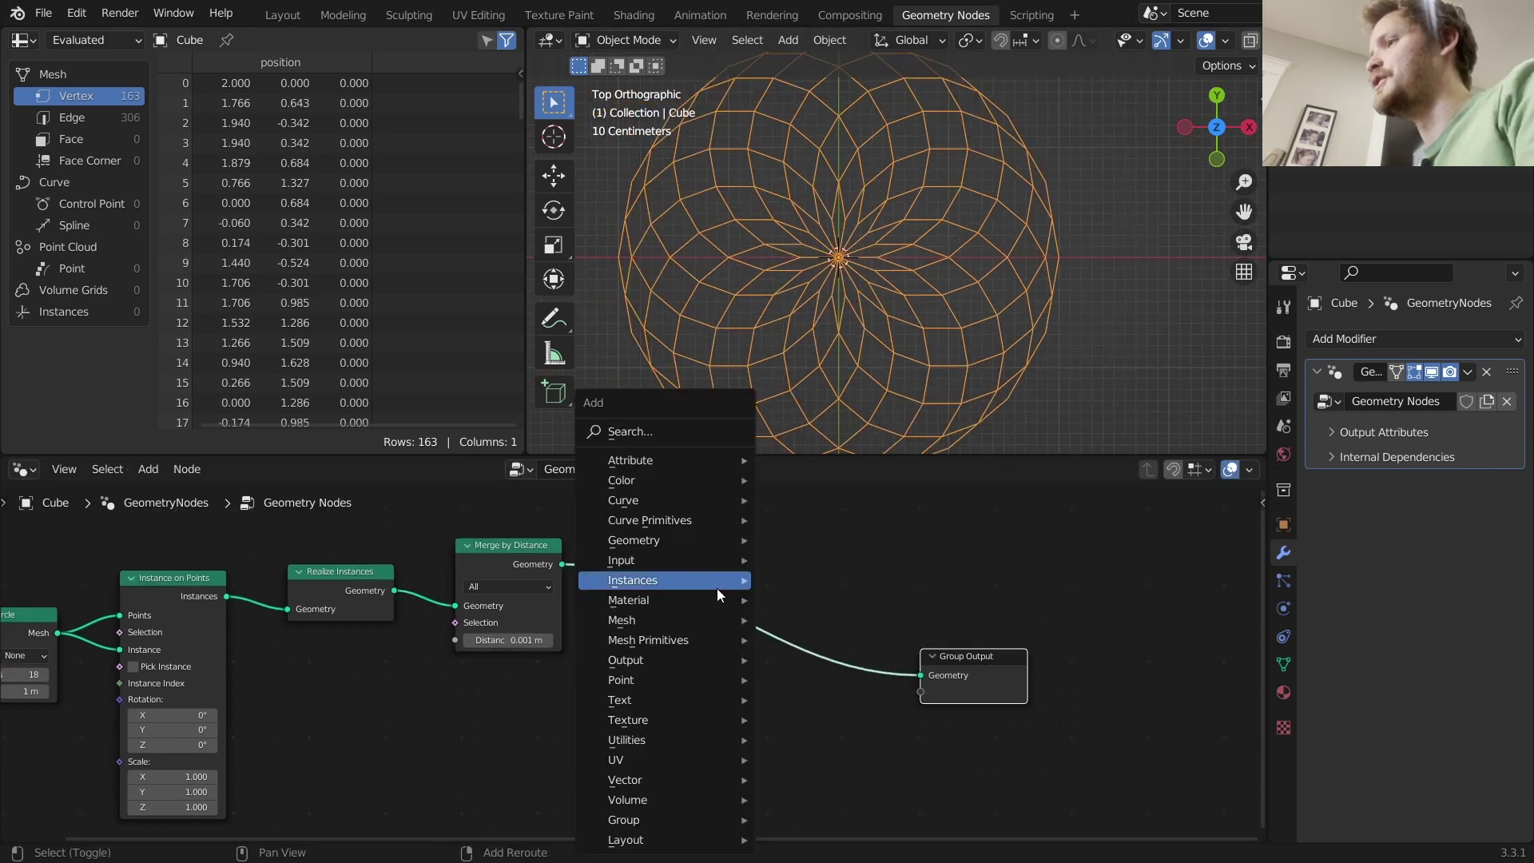
left_click(647, 436)
type("mesh to c")
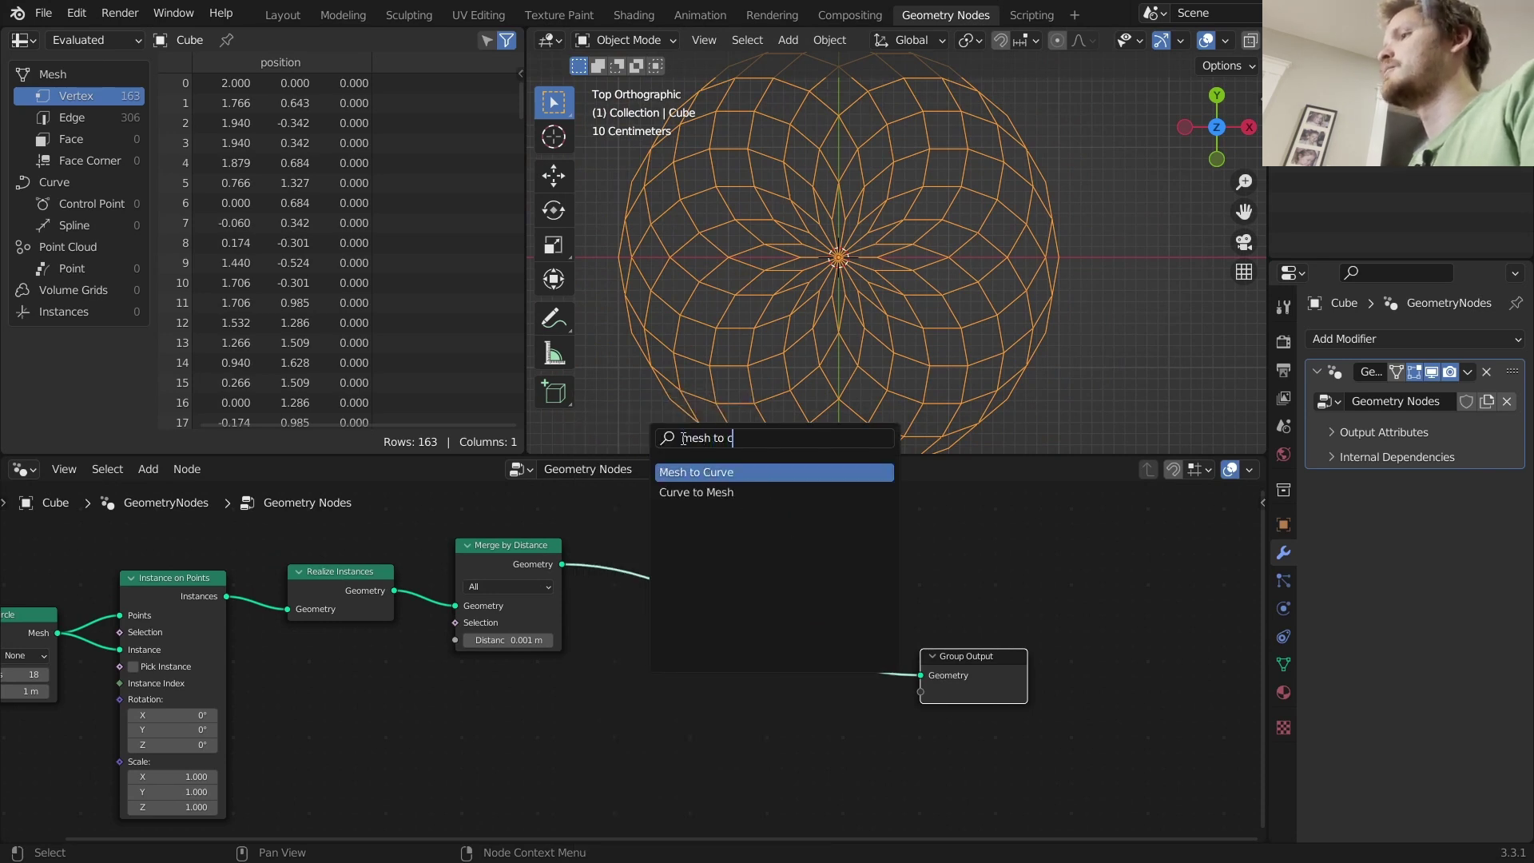
key("Return")
left_click(688, 546)
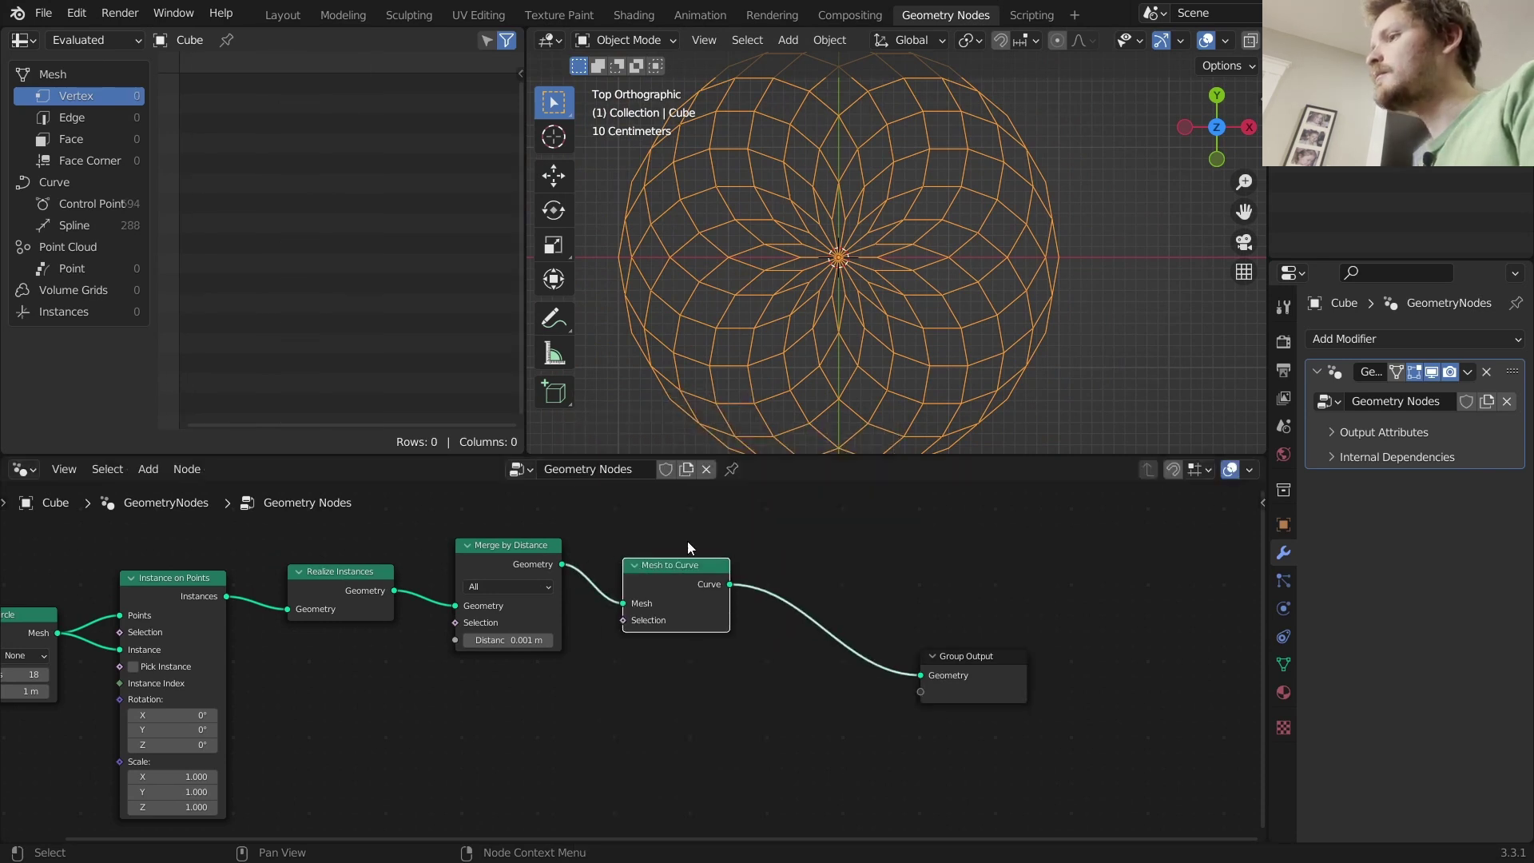
Sketch short annotation strokes over individual edges of the circular pattern and undo them.
mouse_move(856, 244)
middle_mouse_down("shift")
mouse_move(860, 230)
mouse_move(861, 247)
middle_mouse_up("shift")
scroll(861, 246, "down", 1)
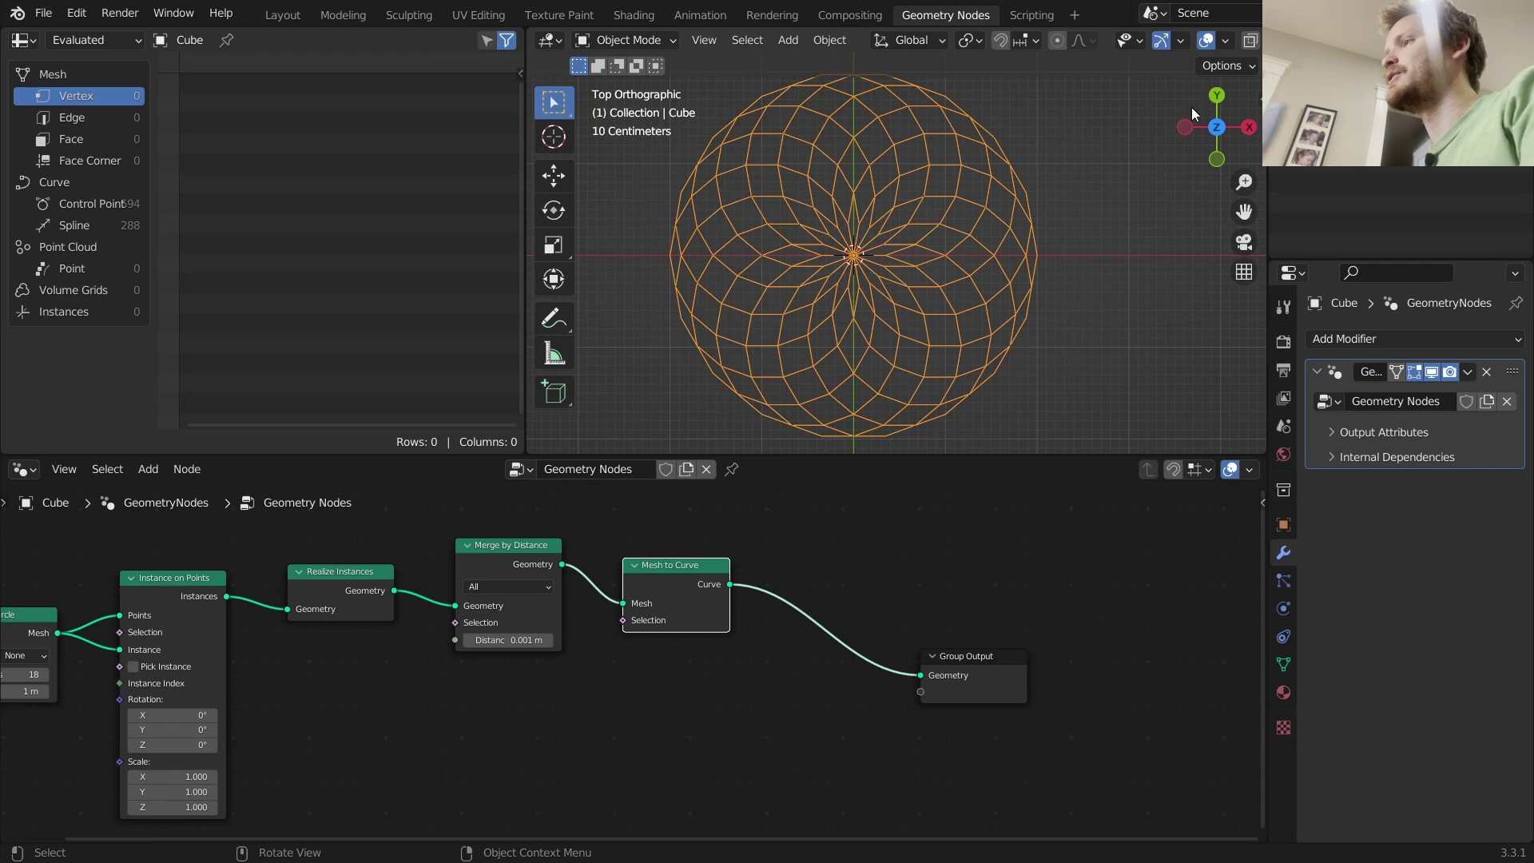
scroll(764, 174, "up", 2)
key("d")
left_click_drag(726, 198, 709, 162)
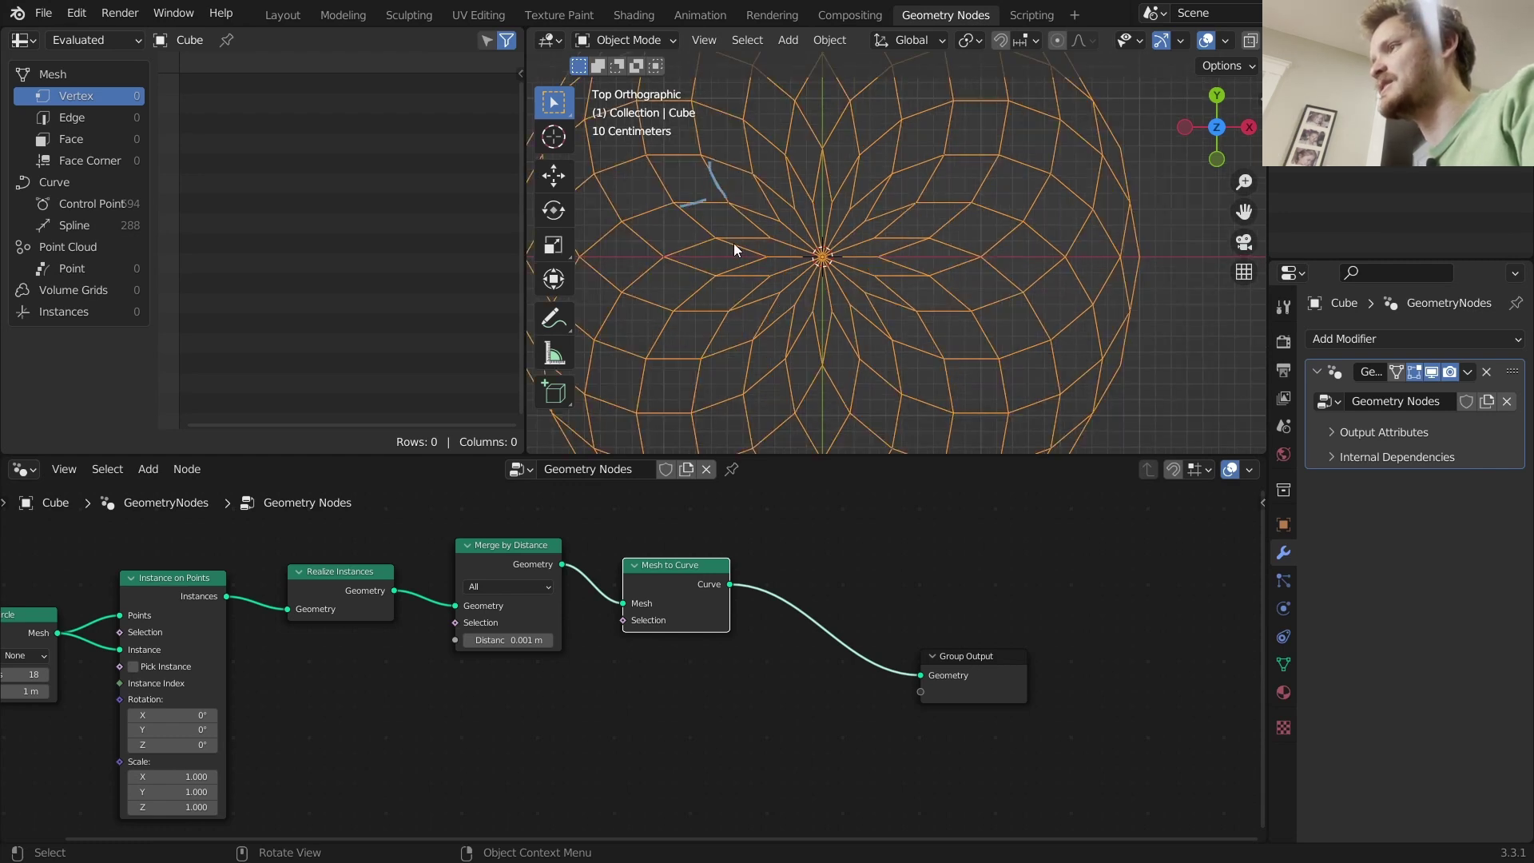
key("ctrl+z")
key("ctrl+z")
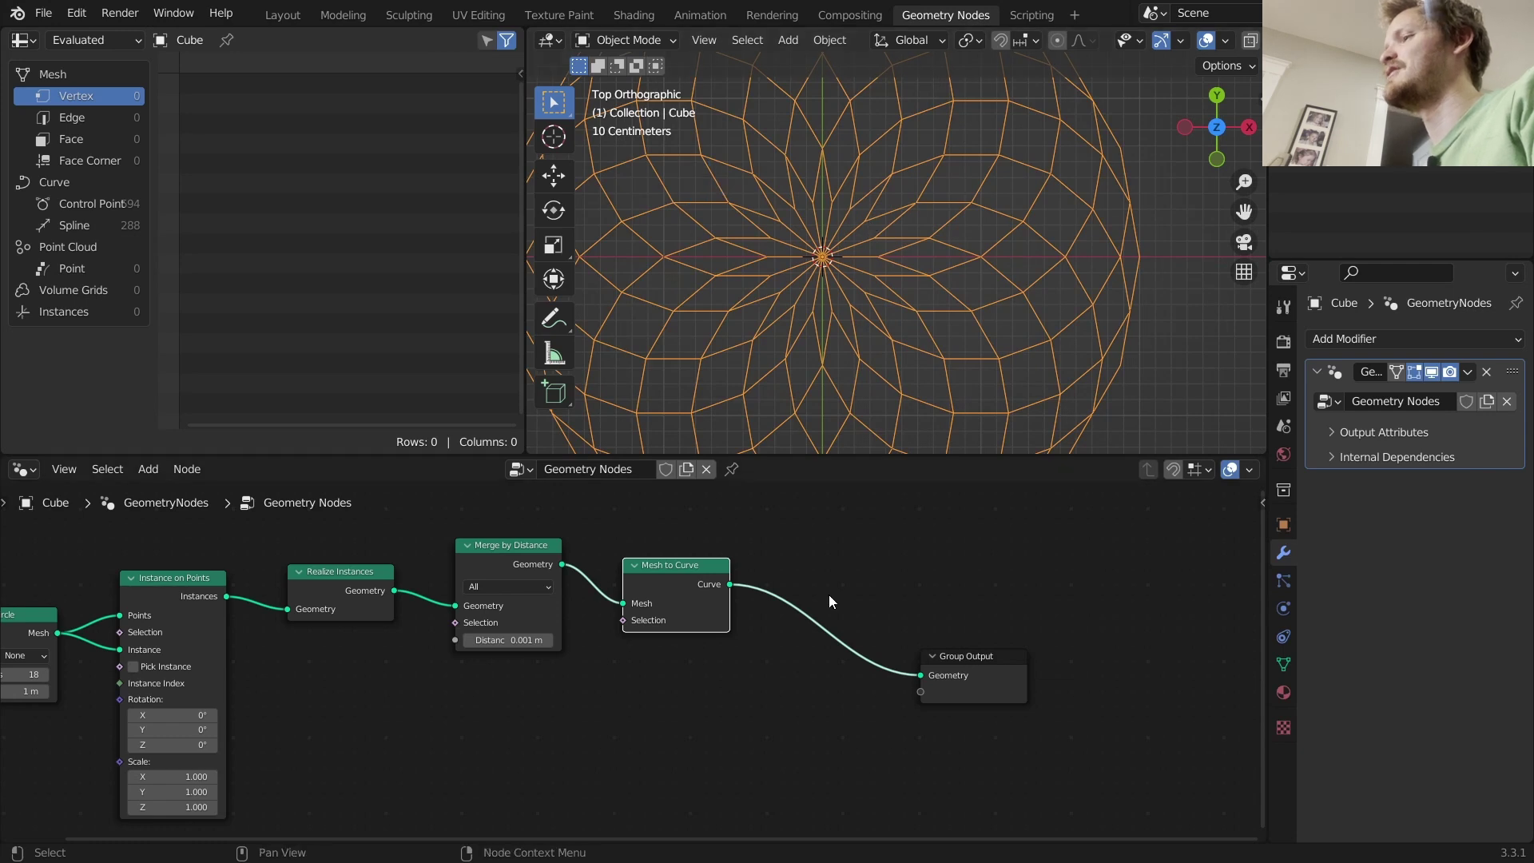
Add a Trim Curve node between Mesh to Curve and Group Output.
key("shift+a")
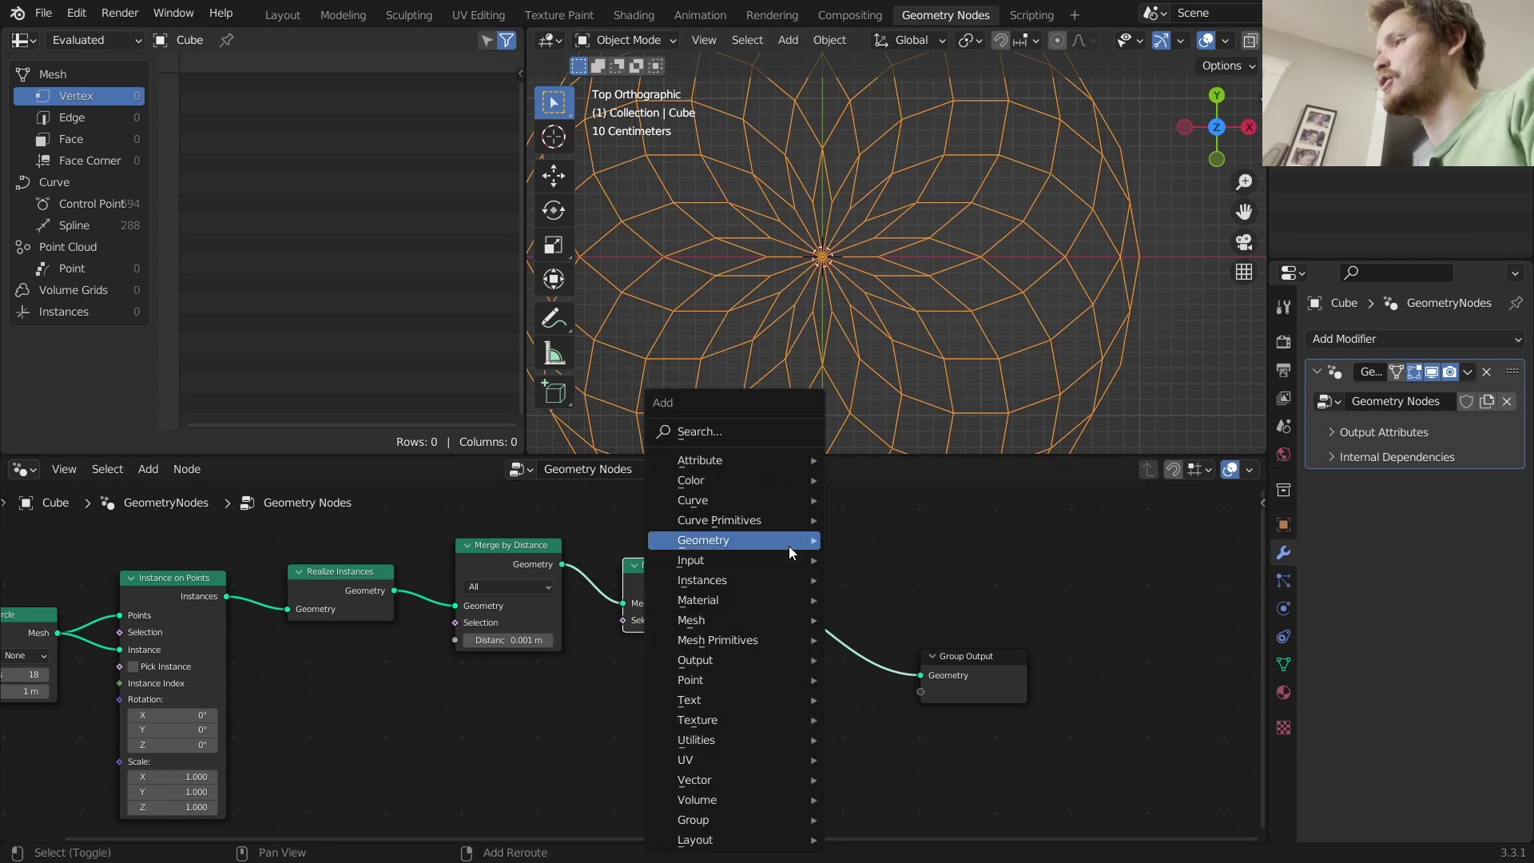
left_click(755, 438)
type("trim")
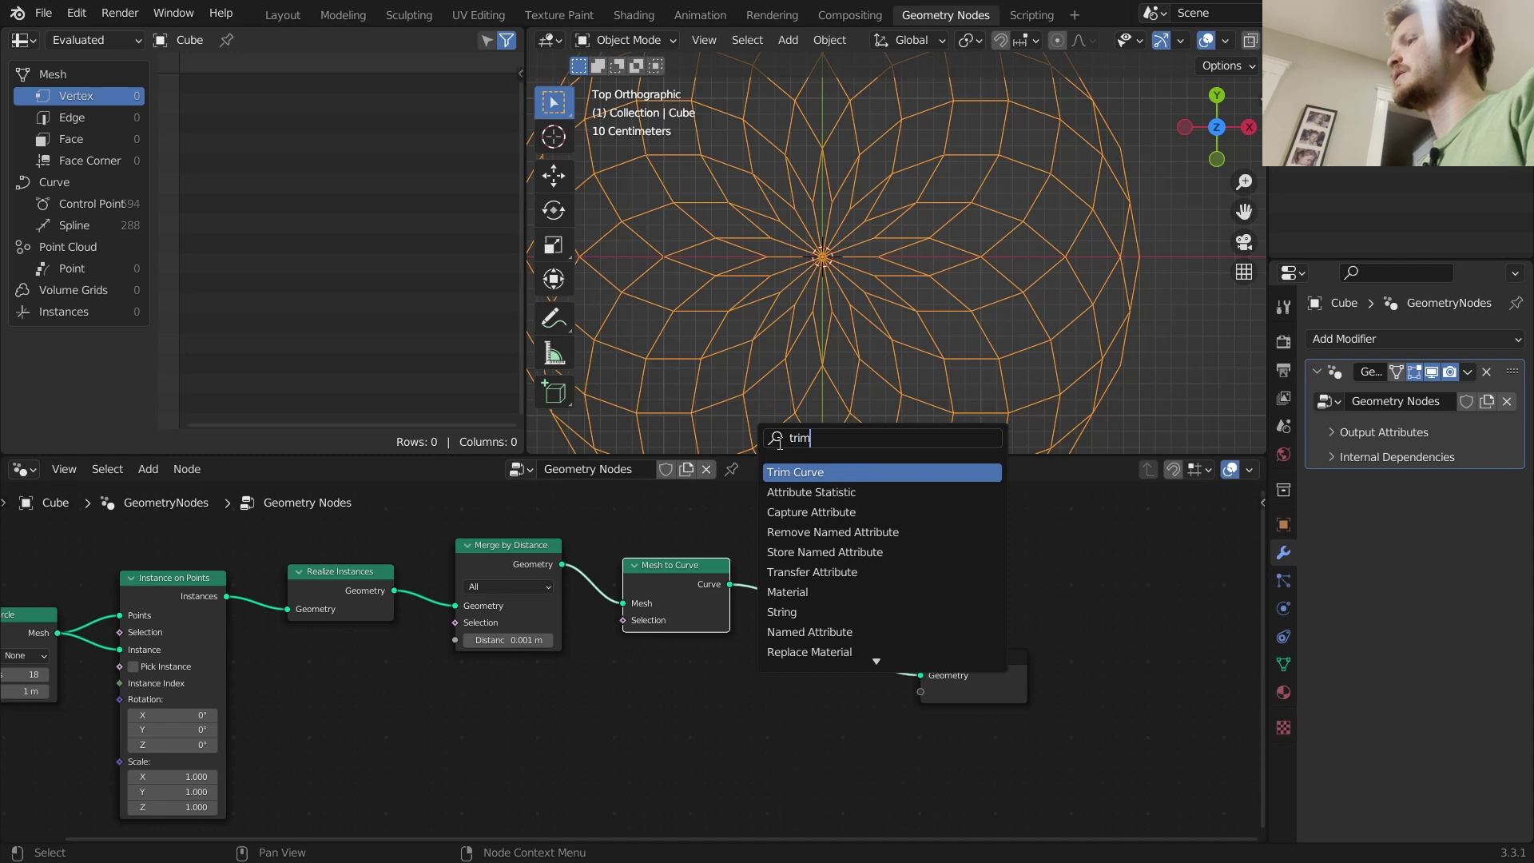
key("Return")
left_click(813, 558)
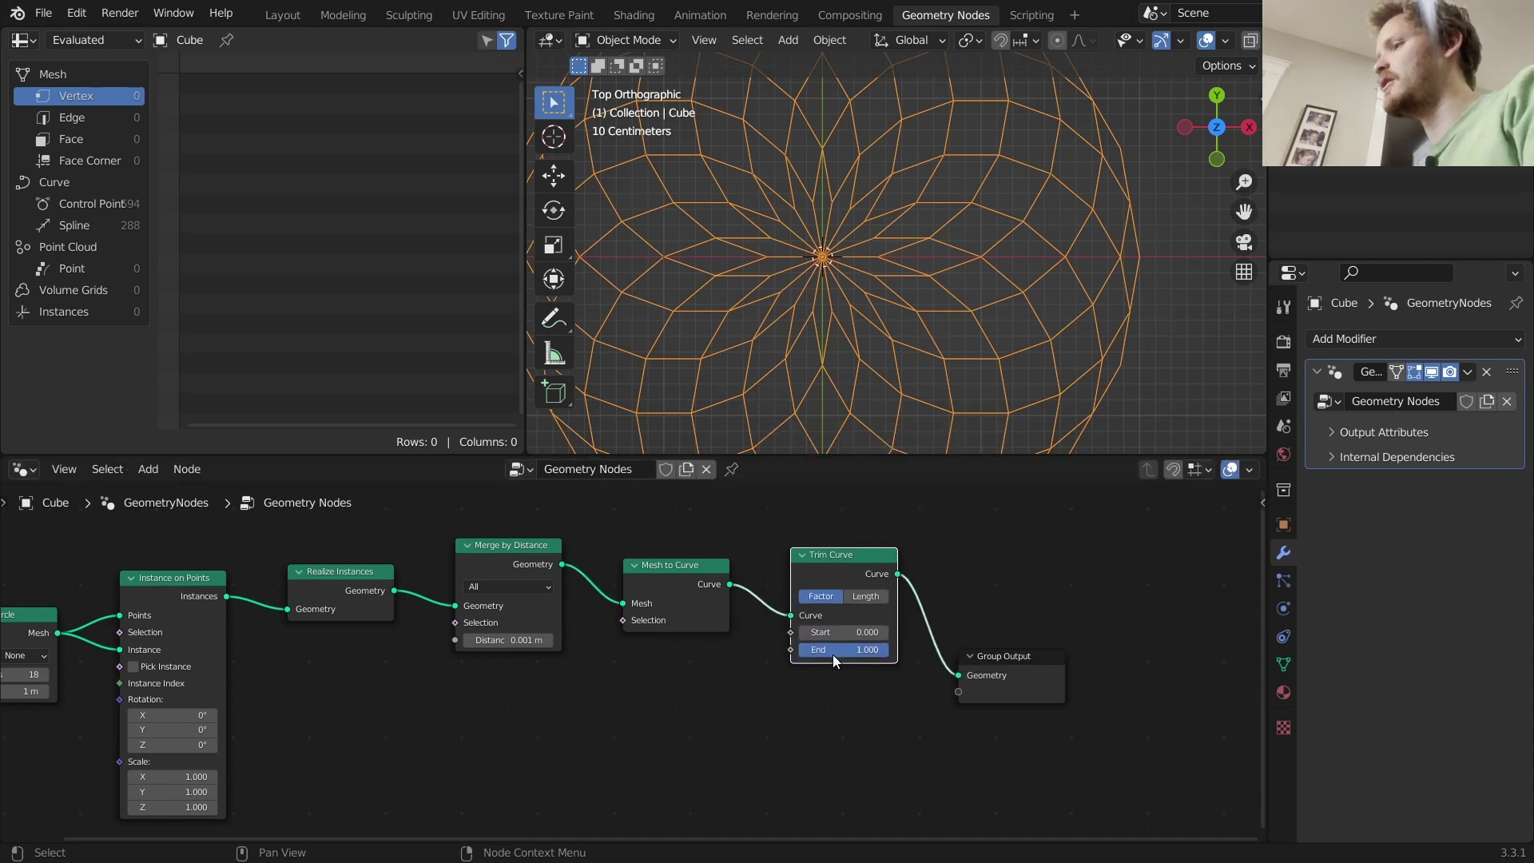
Add a Random Value node whose Value drives the End input of Trim Curve.
left_click_drag(885, 649, 462, 705)
key("BackSpace")
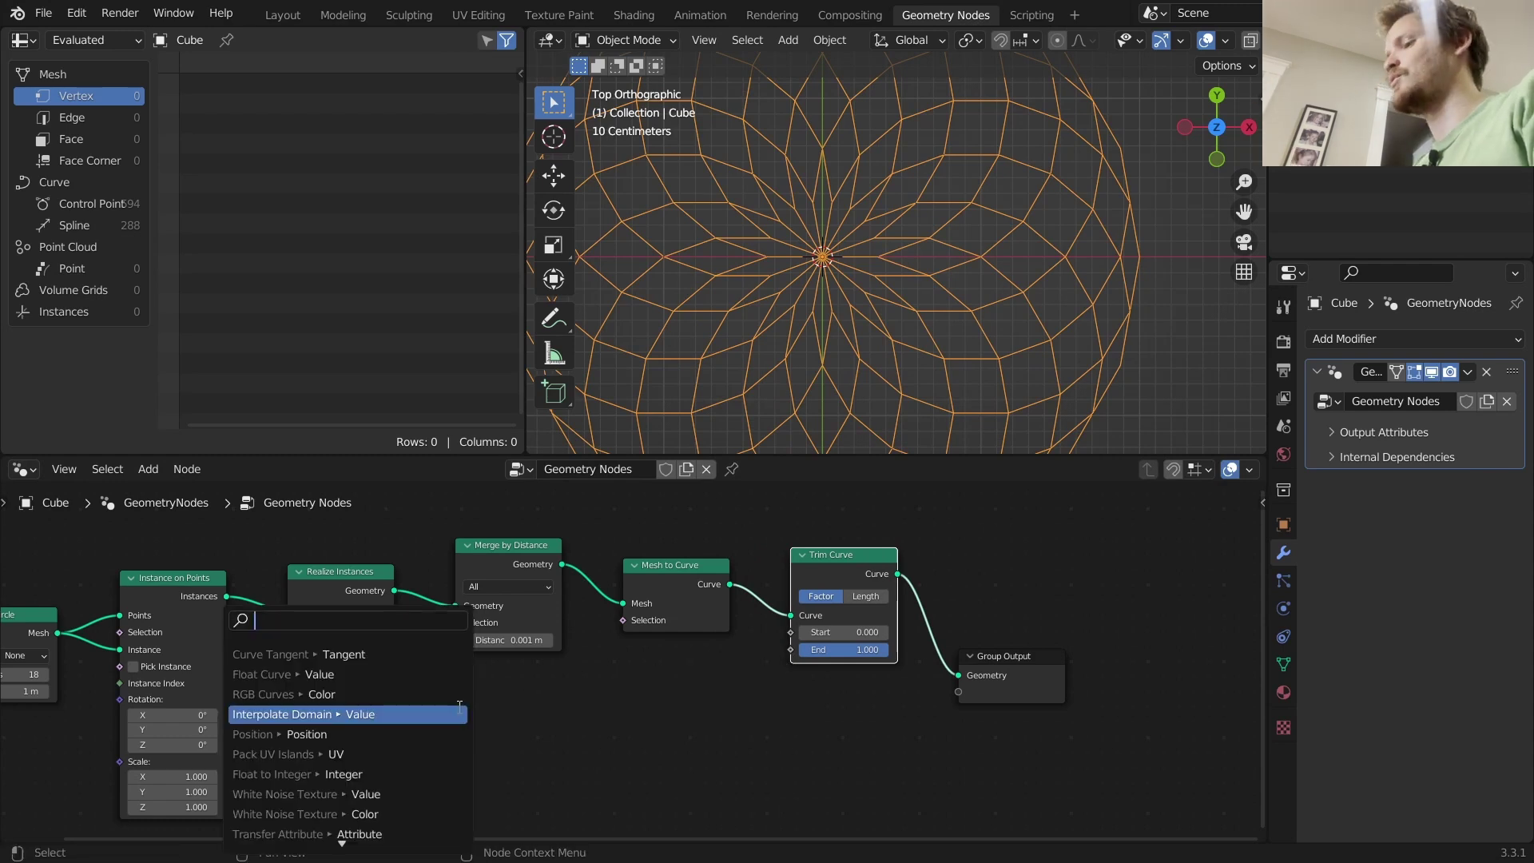
type("random")
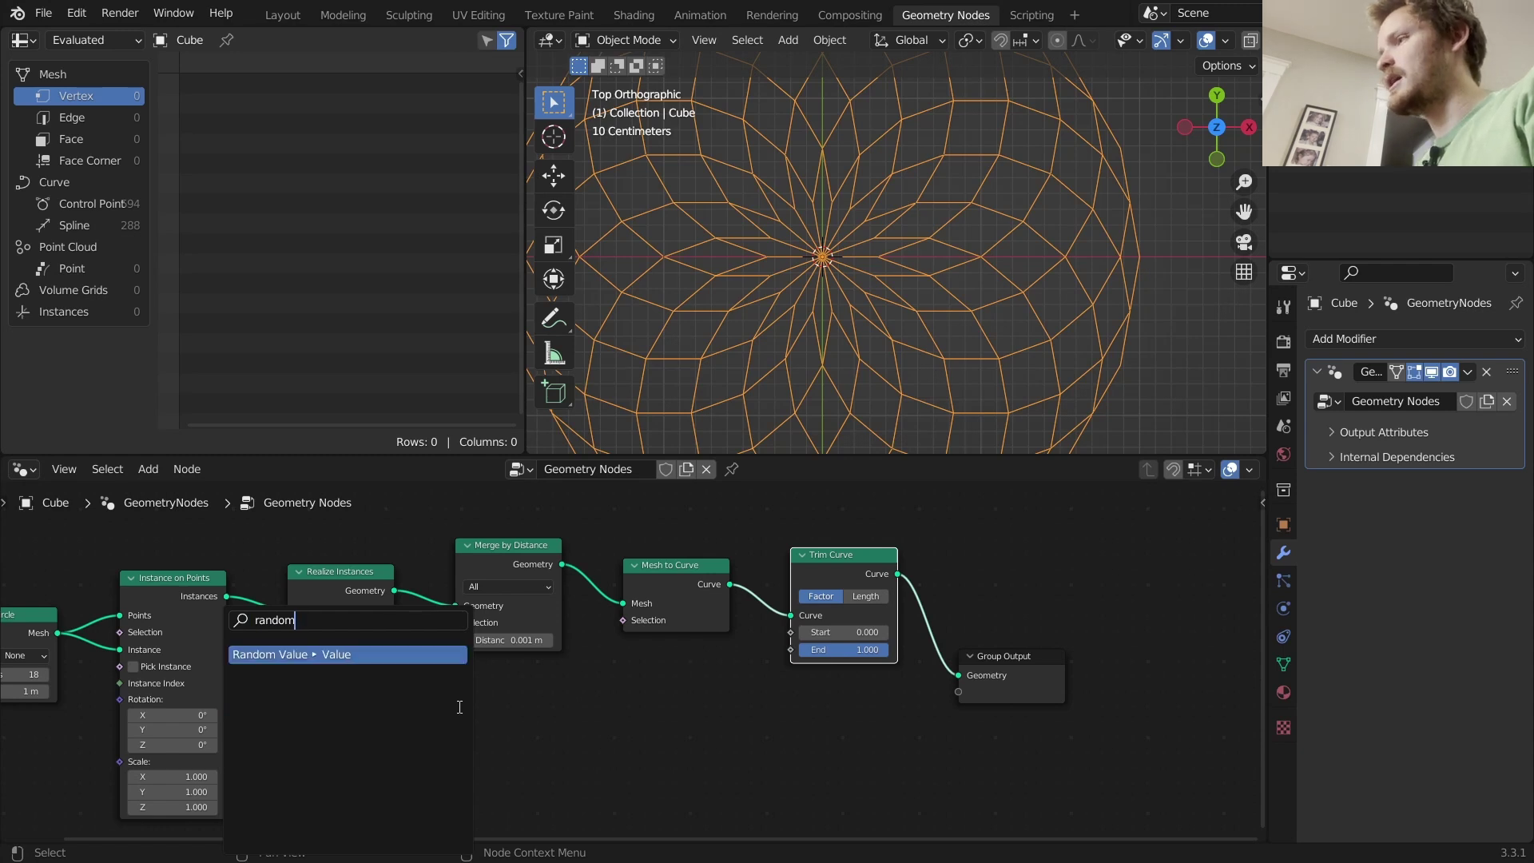
key("Return")
left_click(460, 707)
Insert a Math node set to Add between Random Value and the End input of Trim Curve.
key("shift+a")
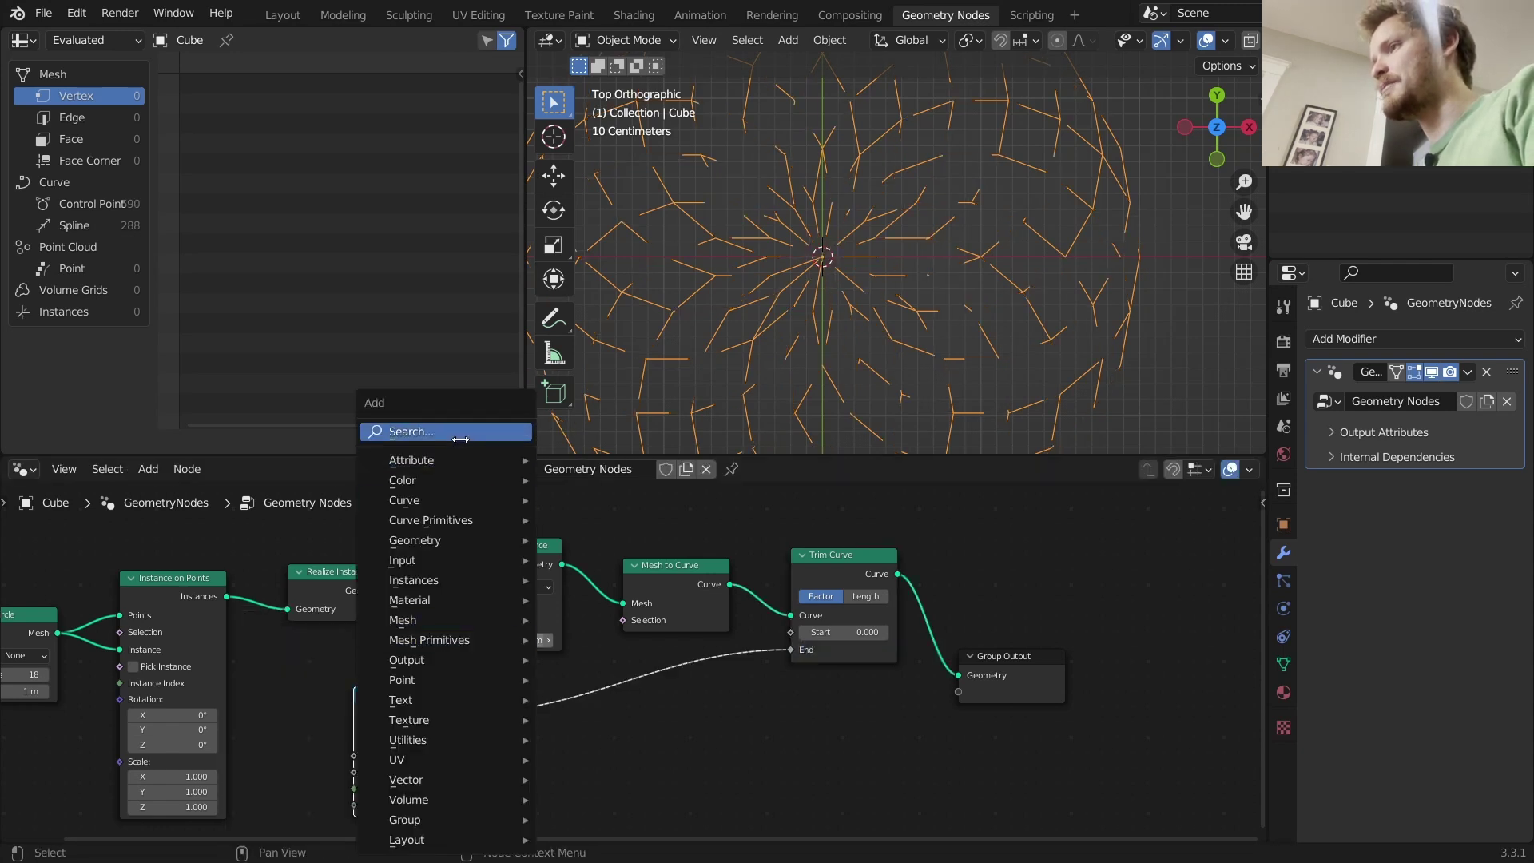
left_click(431, 431)
type("math")
key("Return")
left_click(572, 695)
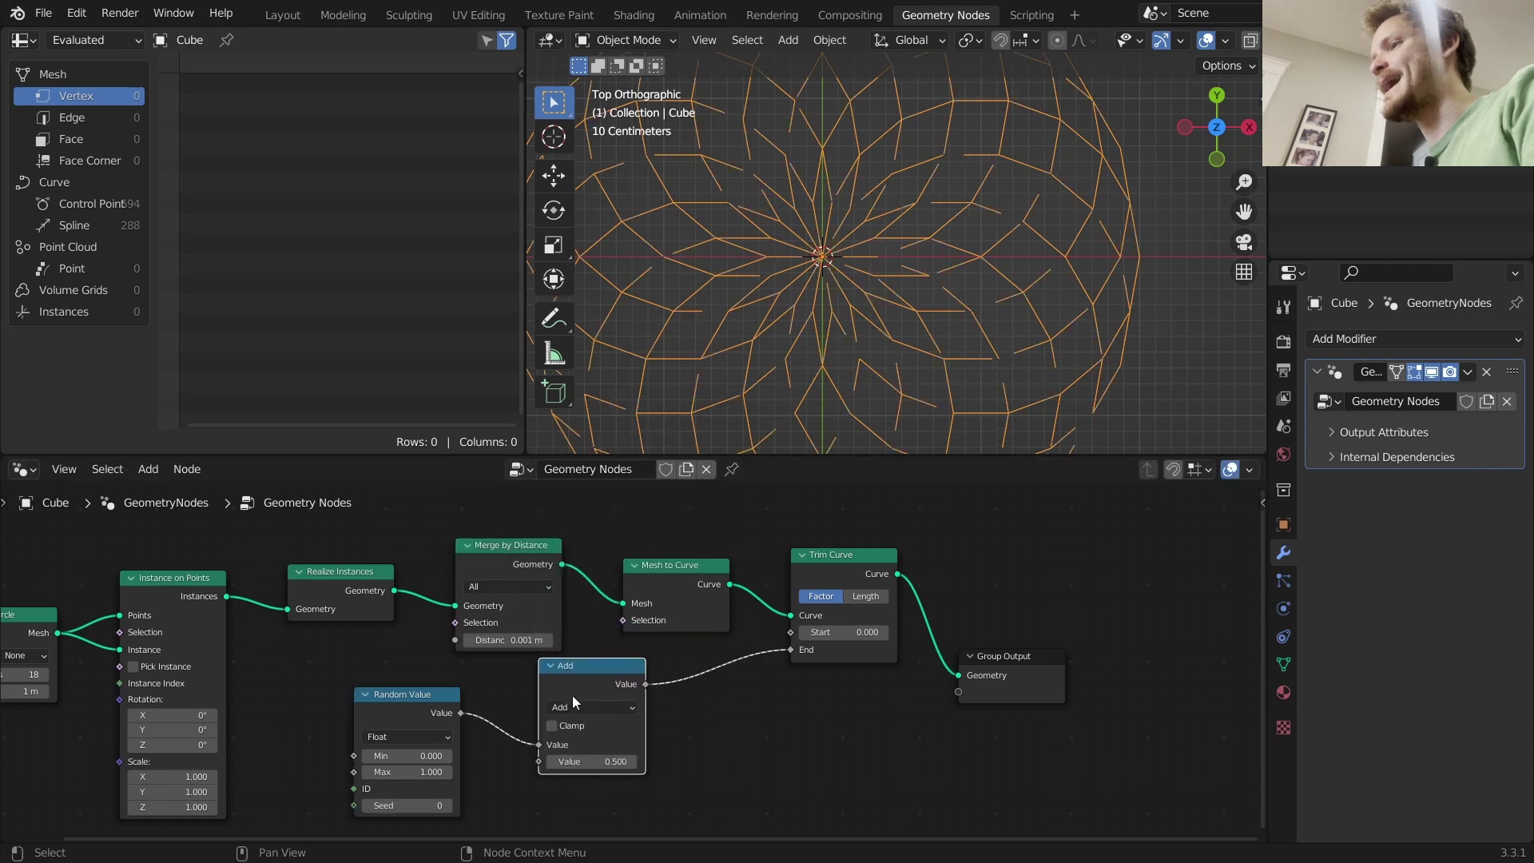
Add a Scene Time node and feed its Seconds output into the second value of the Add node.
middle_click_drag(572, 695, 617, 588)
left_click_drag(595, 606, 495, 699)
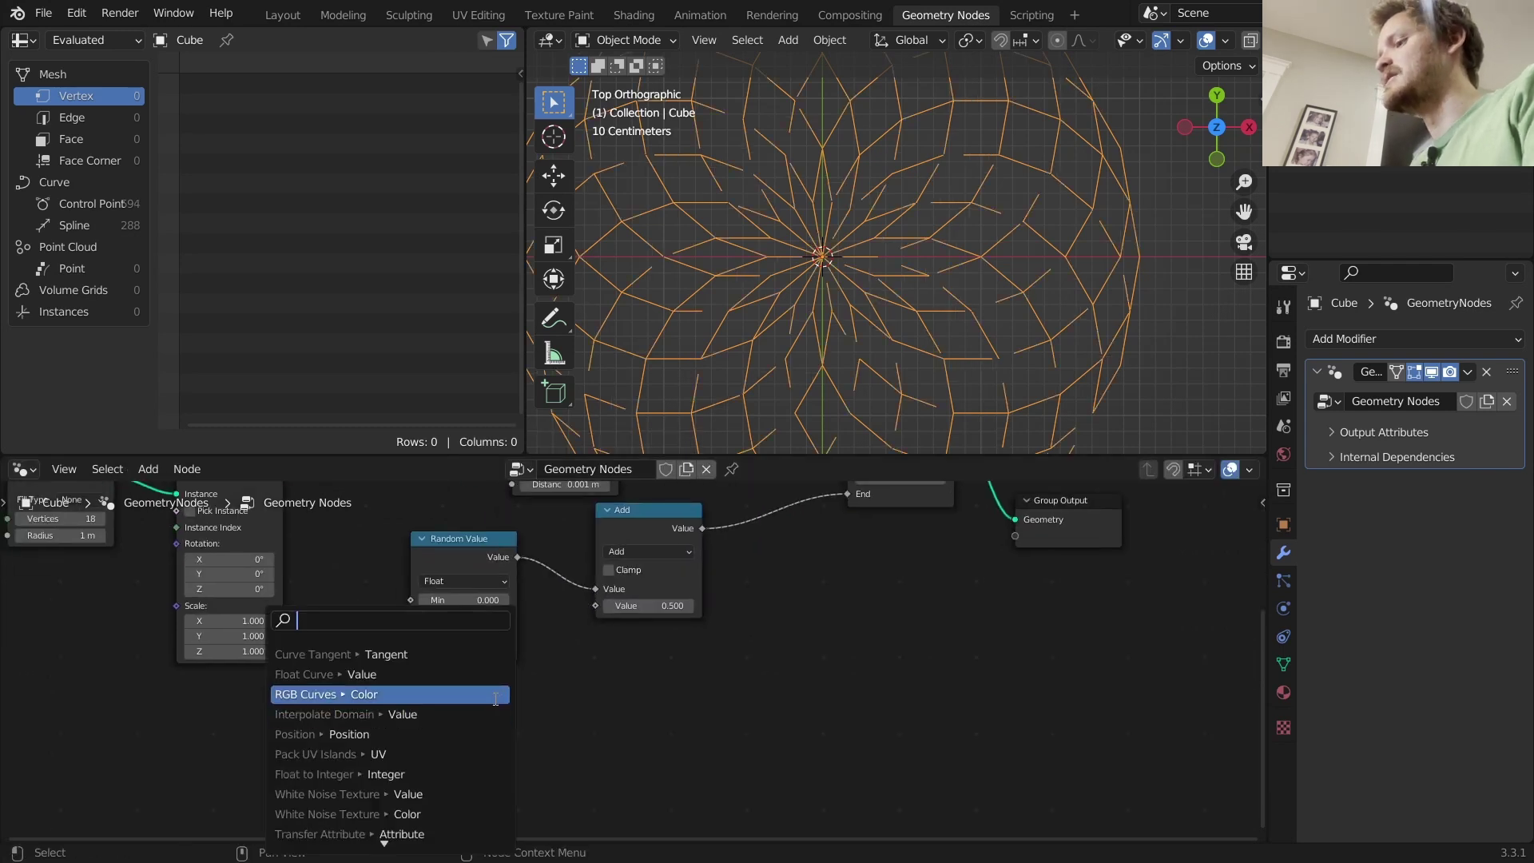
type("time")
key("Return")
left_click(495, 701)
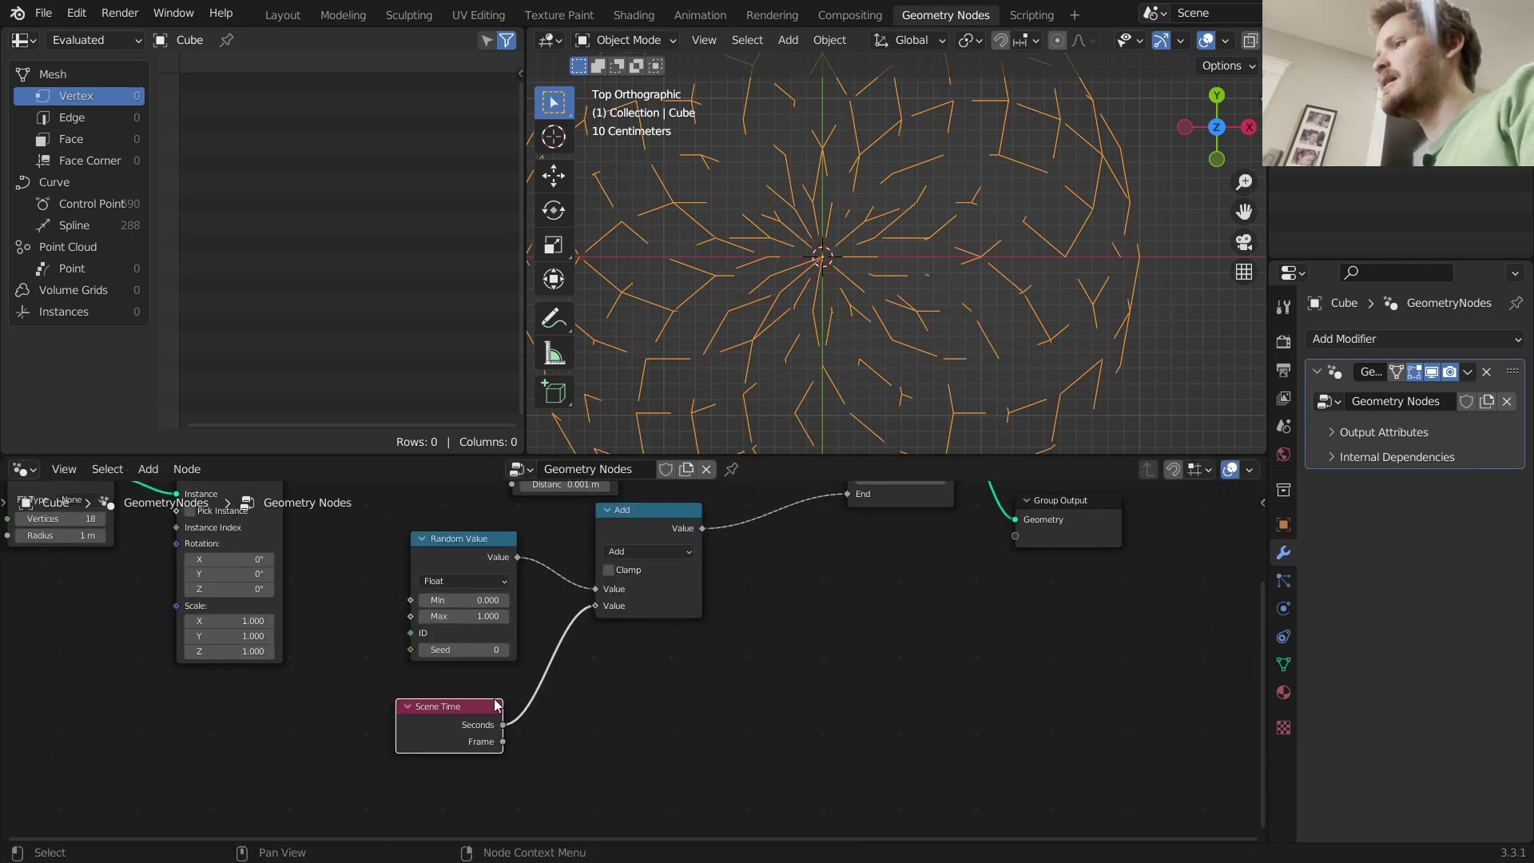
Duplicate the Add node onto the link to Trim Curve, change the copy to Sine, and play the animation briefly.
left_click(658, 517)
key("shift+d")
left_click(775, 516)
left_click(795, 558)
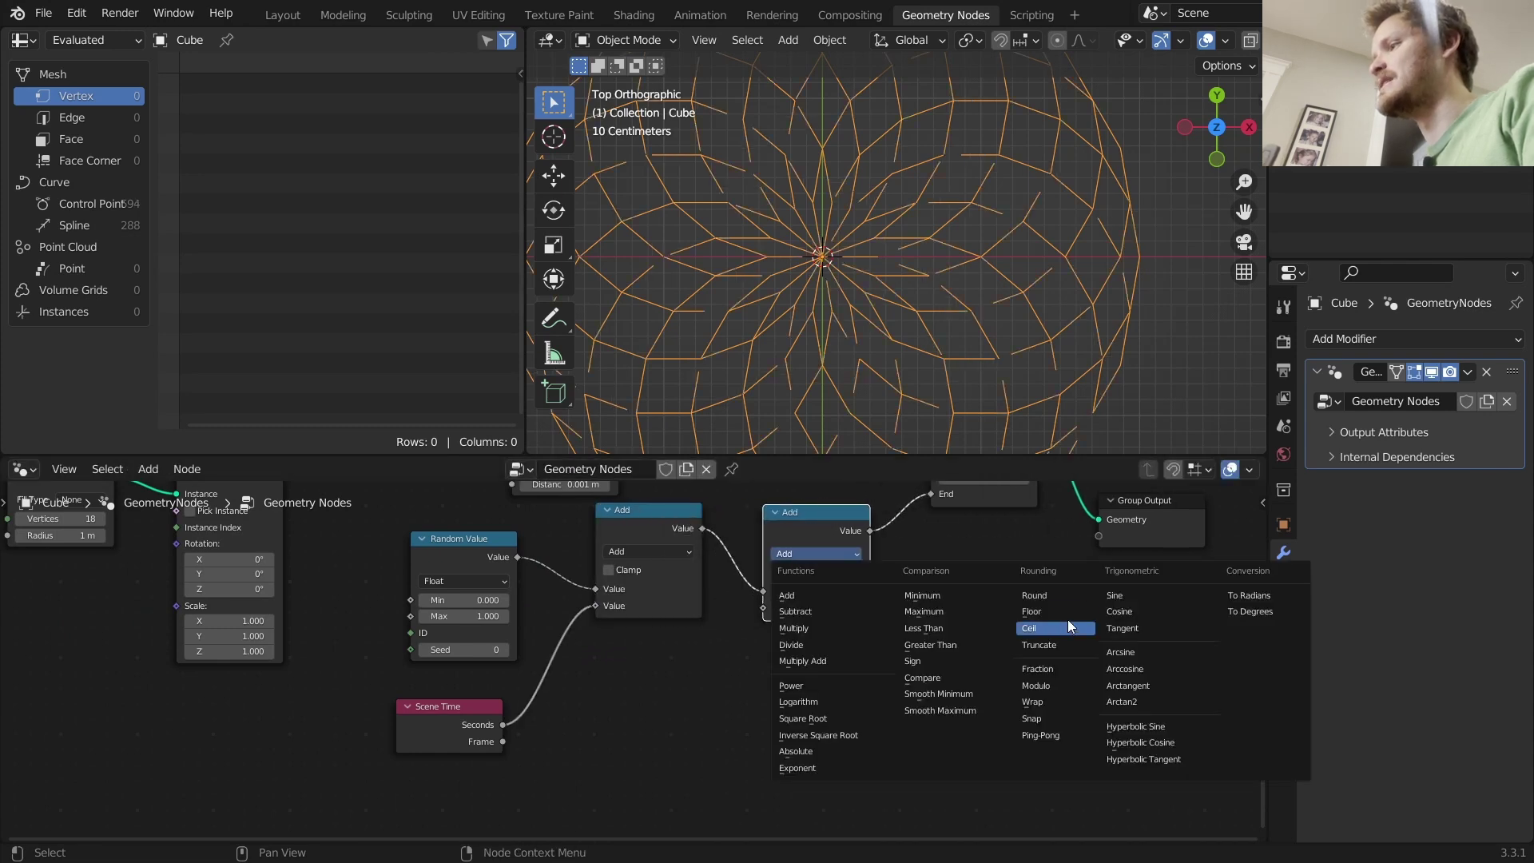
left_click(1115, 595)
key("space")
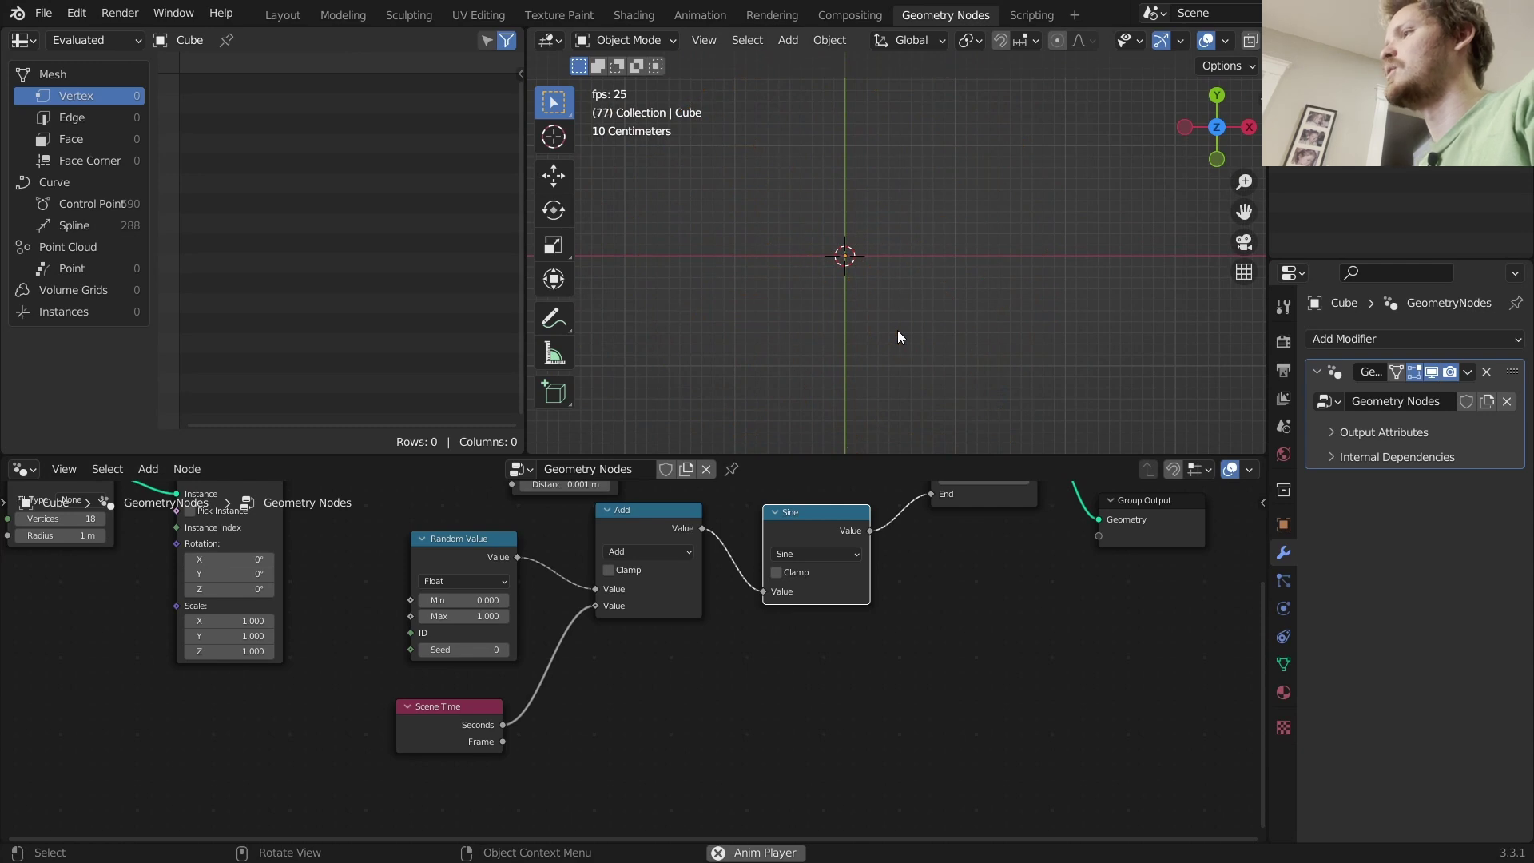
key("space")
Insert a Map Range node between the Sine node and the End input of Trim Curve.
middle_click_drag(800, 464, 635, 536)
key("shift+a")
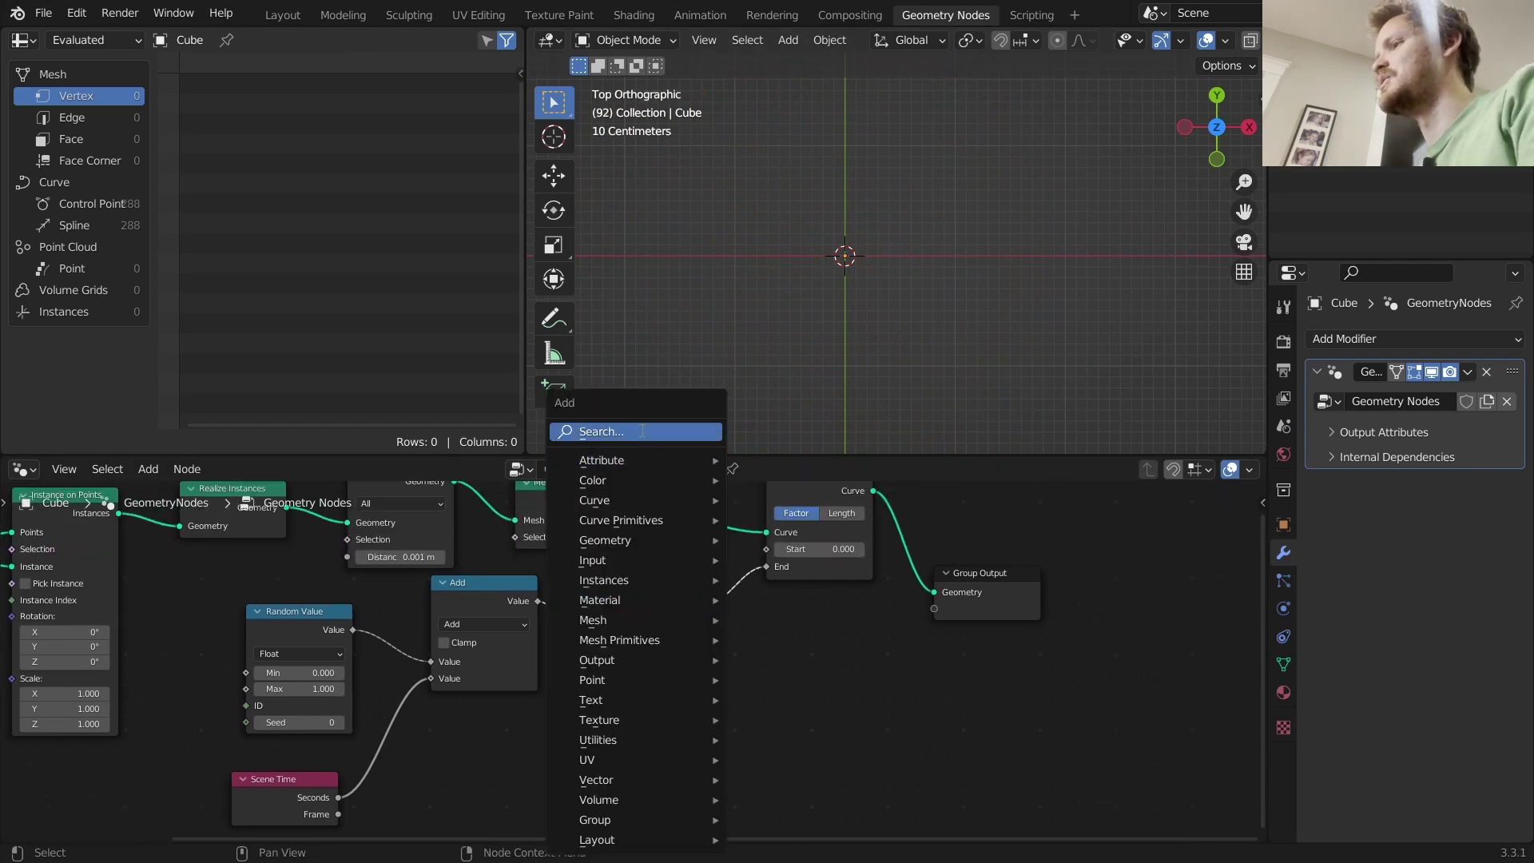
type("range")
key("Return")
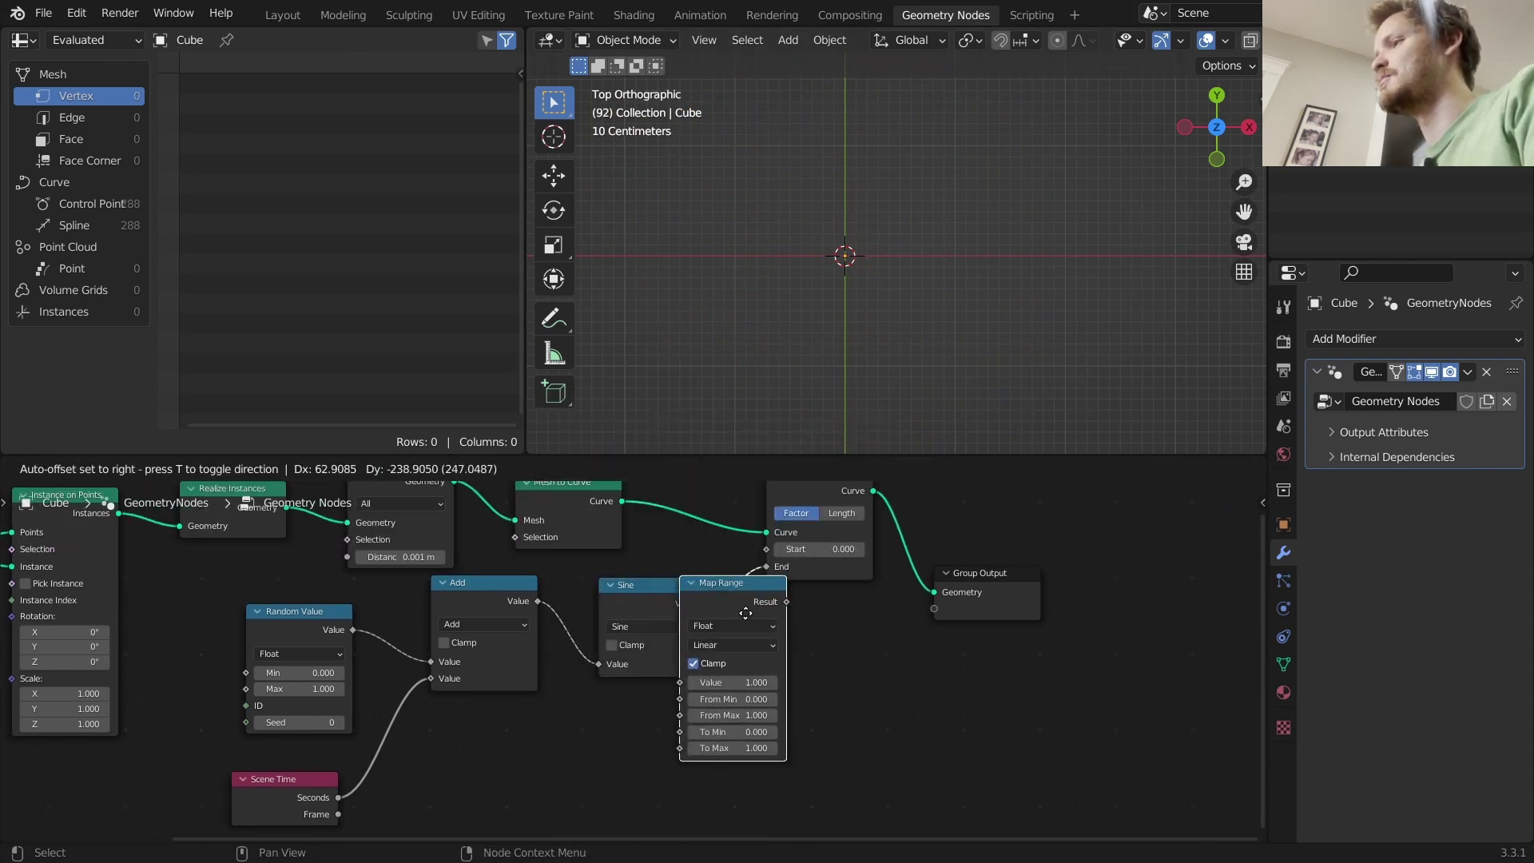
left_click(832, 596)
Set the Map Range node's From Min to -1 and preview the animation.
left_click(819, 682)
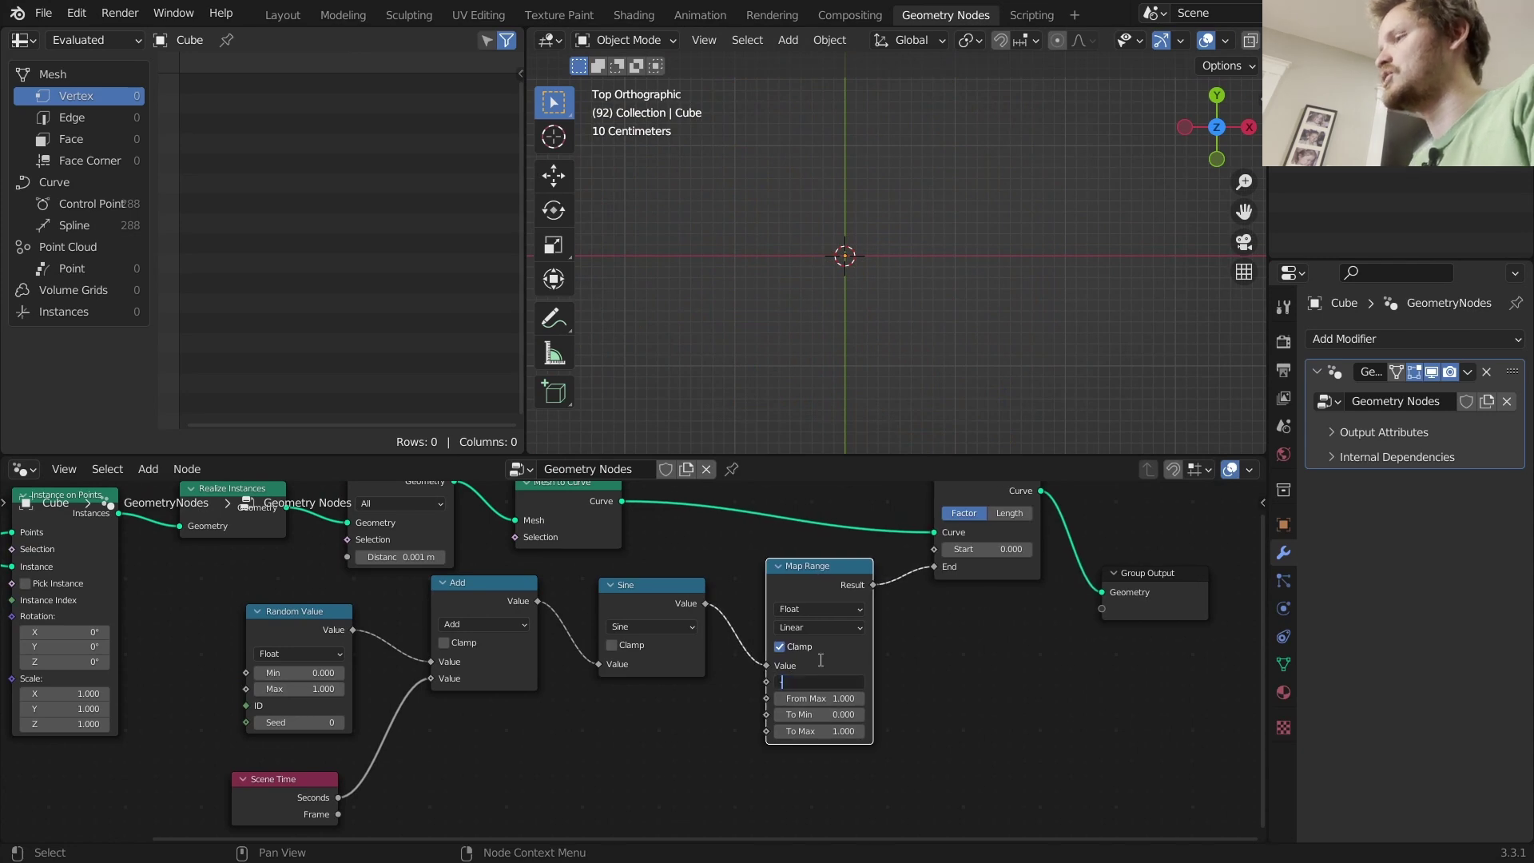
type("-1")
key("Return")
key("space")
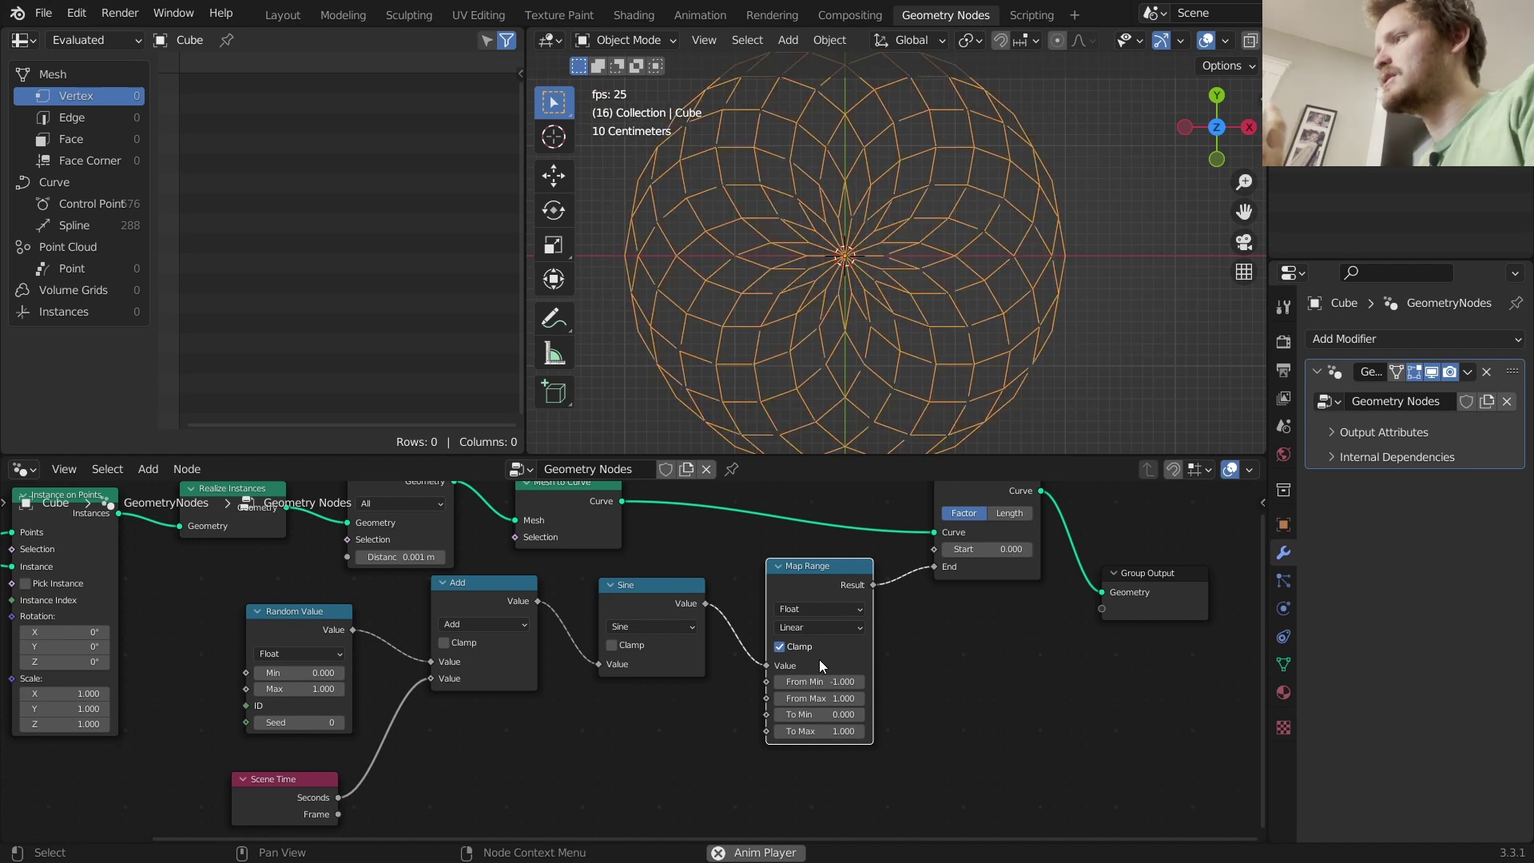
key("space")
Set the Random Value node's Max to 5 and start animation playback.
left_click(301, 689)
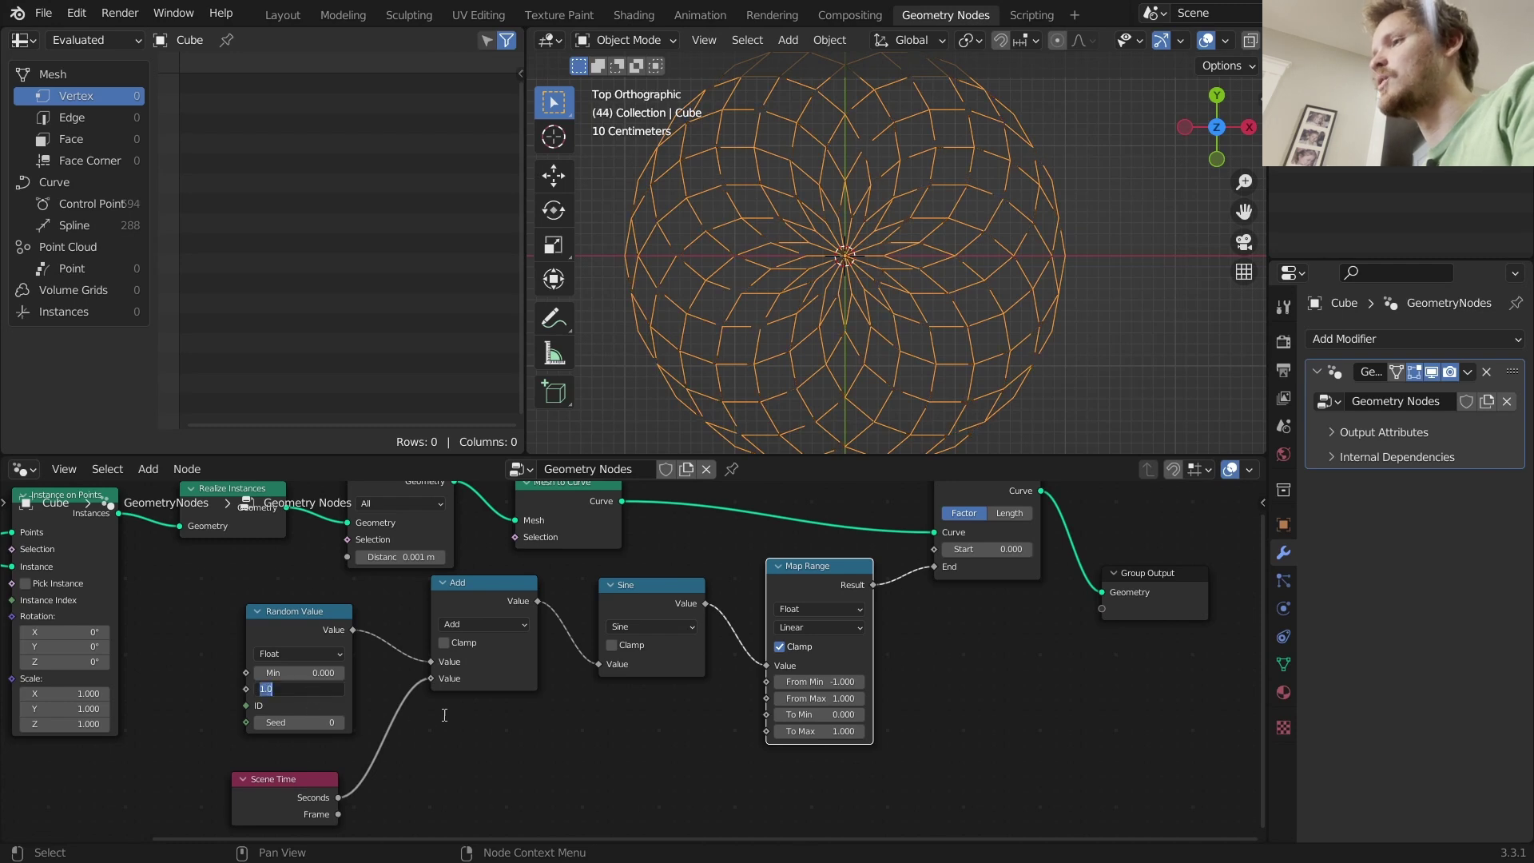
type("5")
key("Return")
key("space")
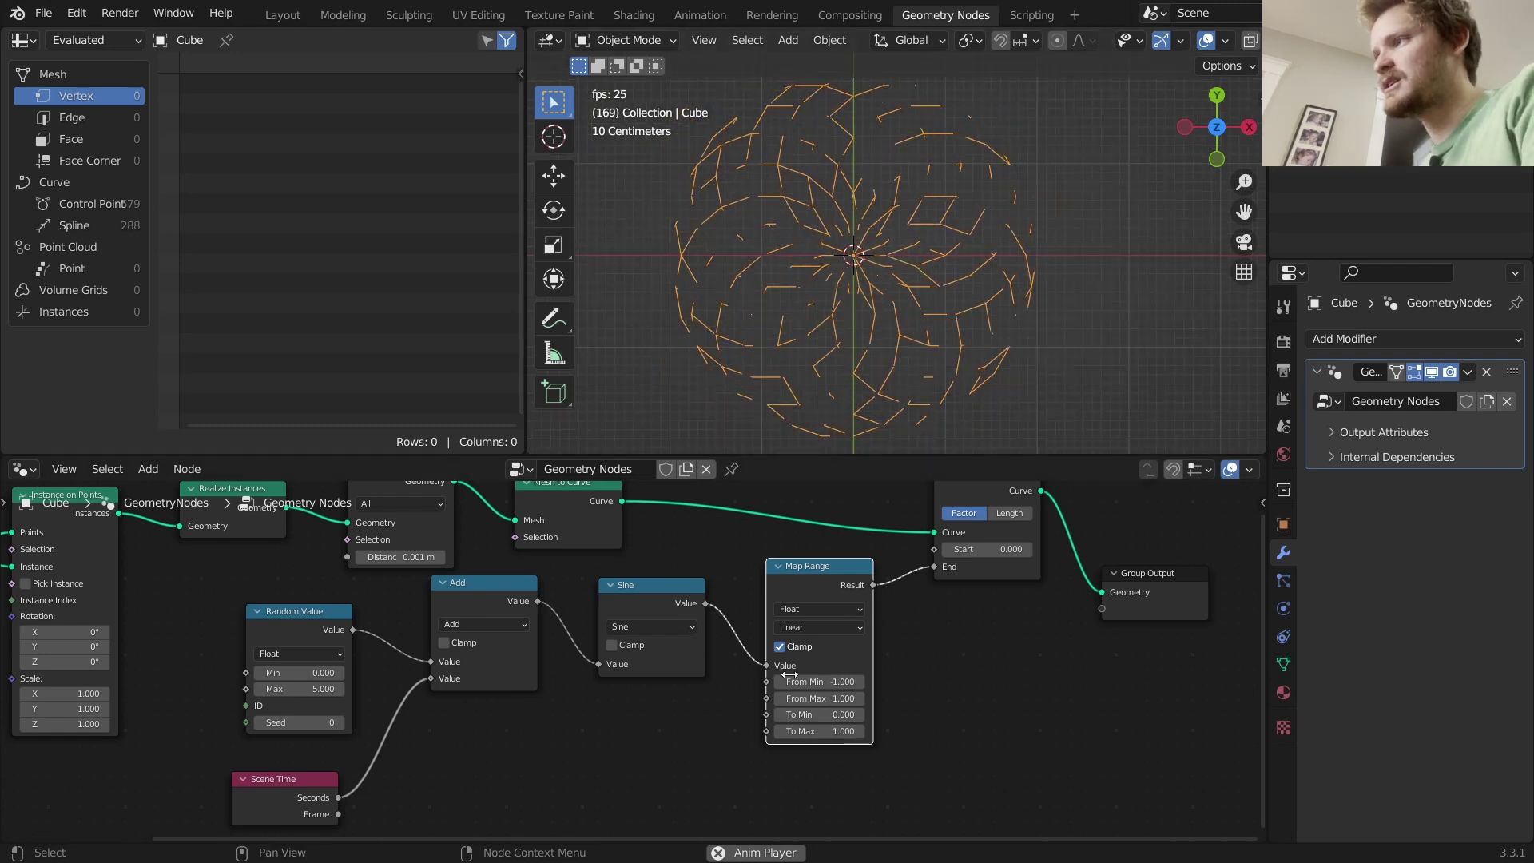
Set the Mesh Circle node's Vertices to 5.
key("Home")
left_click(288, 626)
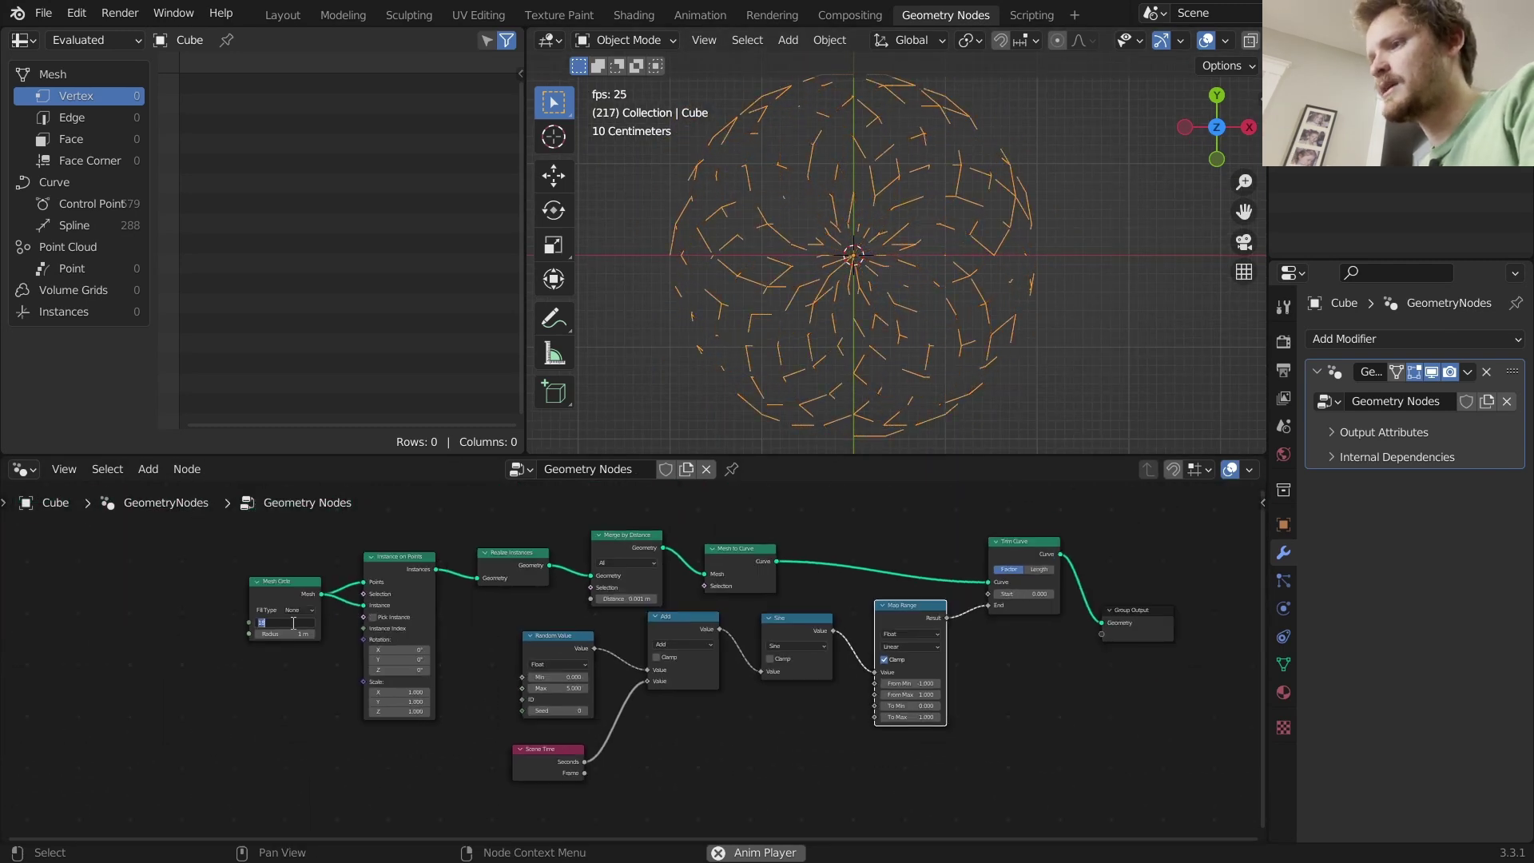
type("5")
key("Return")
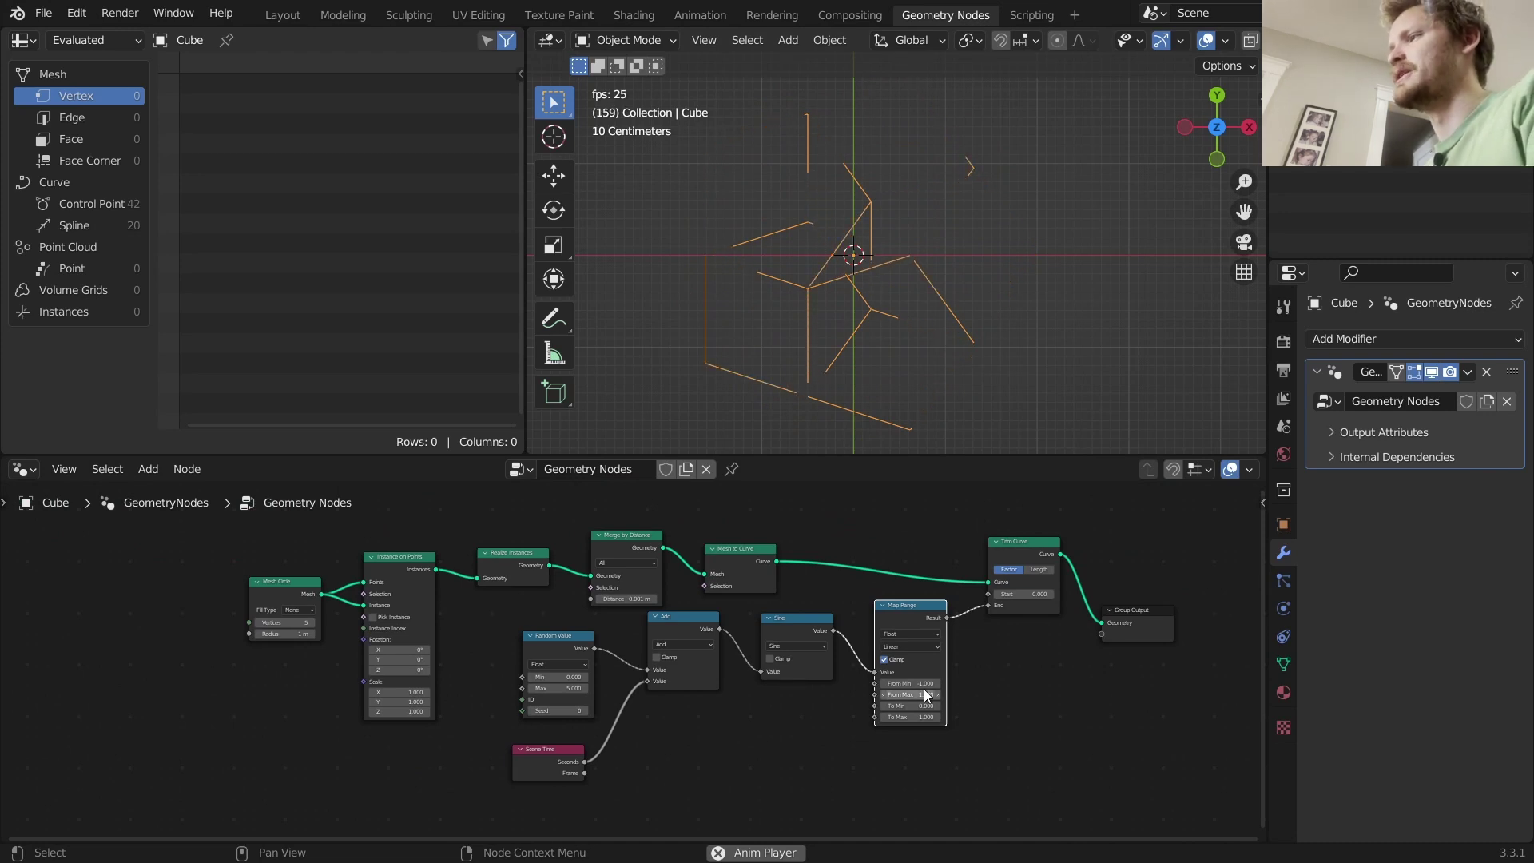
Insert a Fillet Curve node between Trim Curve and Group Output.
middle_click_drag(955, 677, 691, 678)
scroll(692, 684, "up", 3)
key("shift+a")
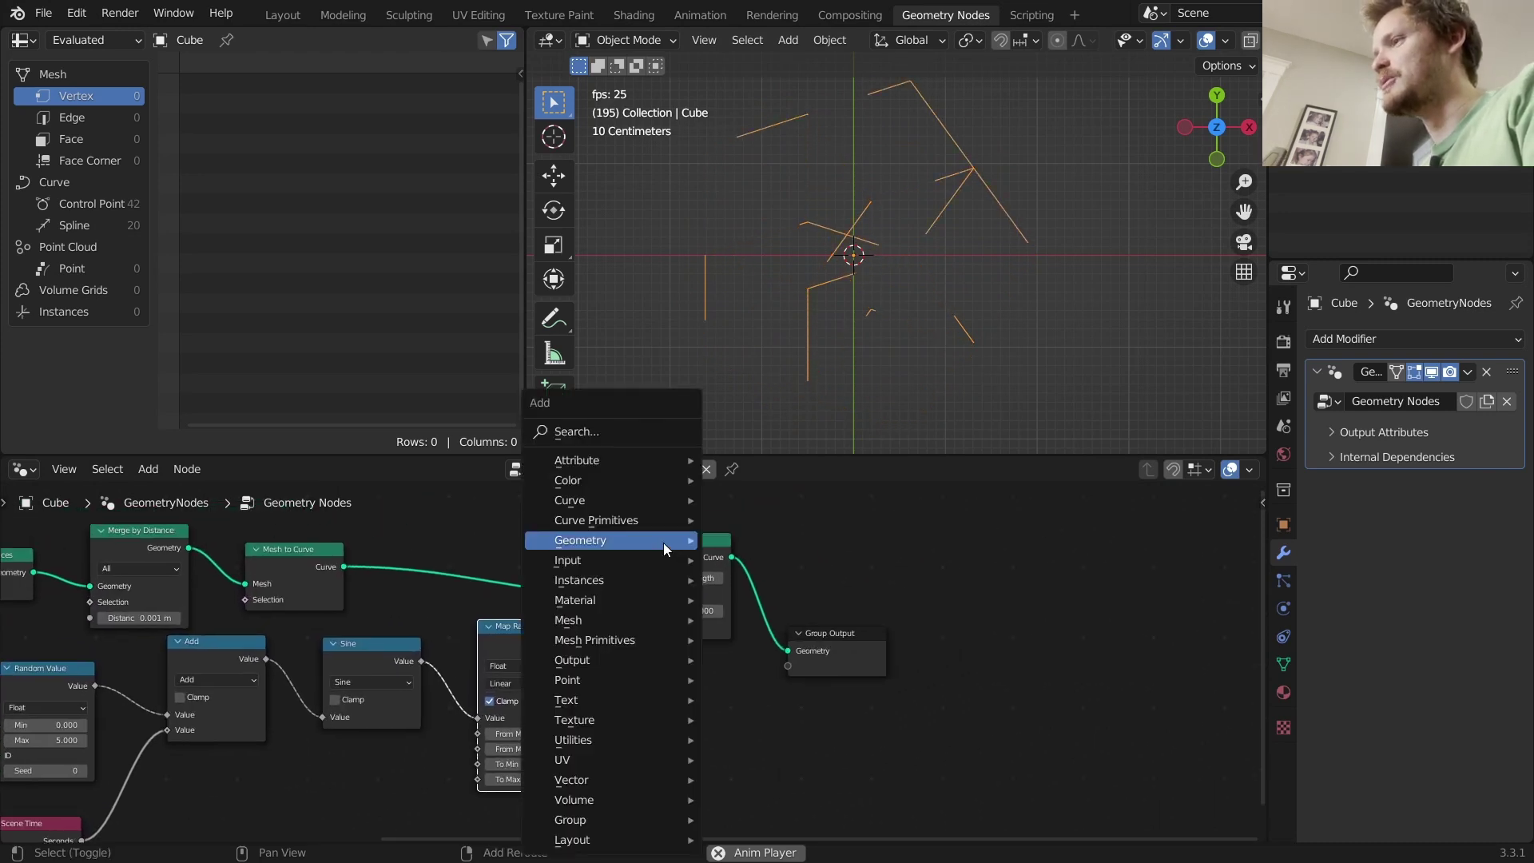
left_click(616, 431)
type("fill")
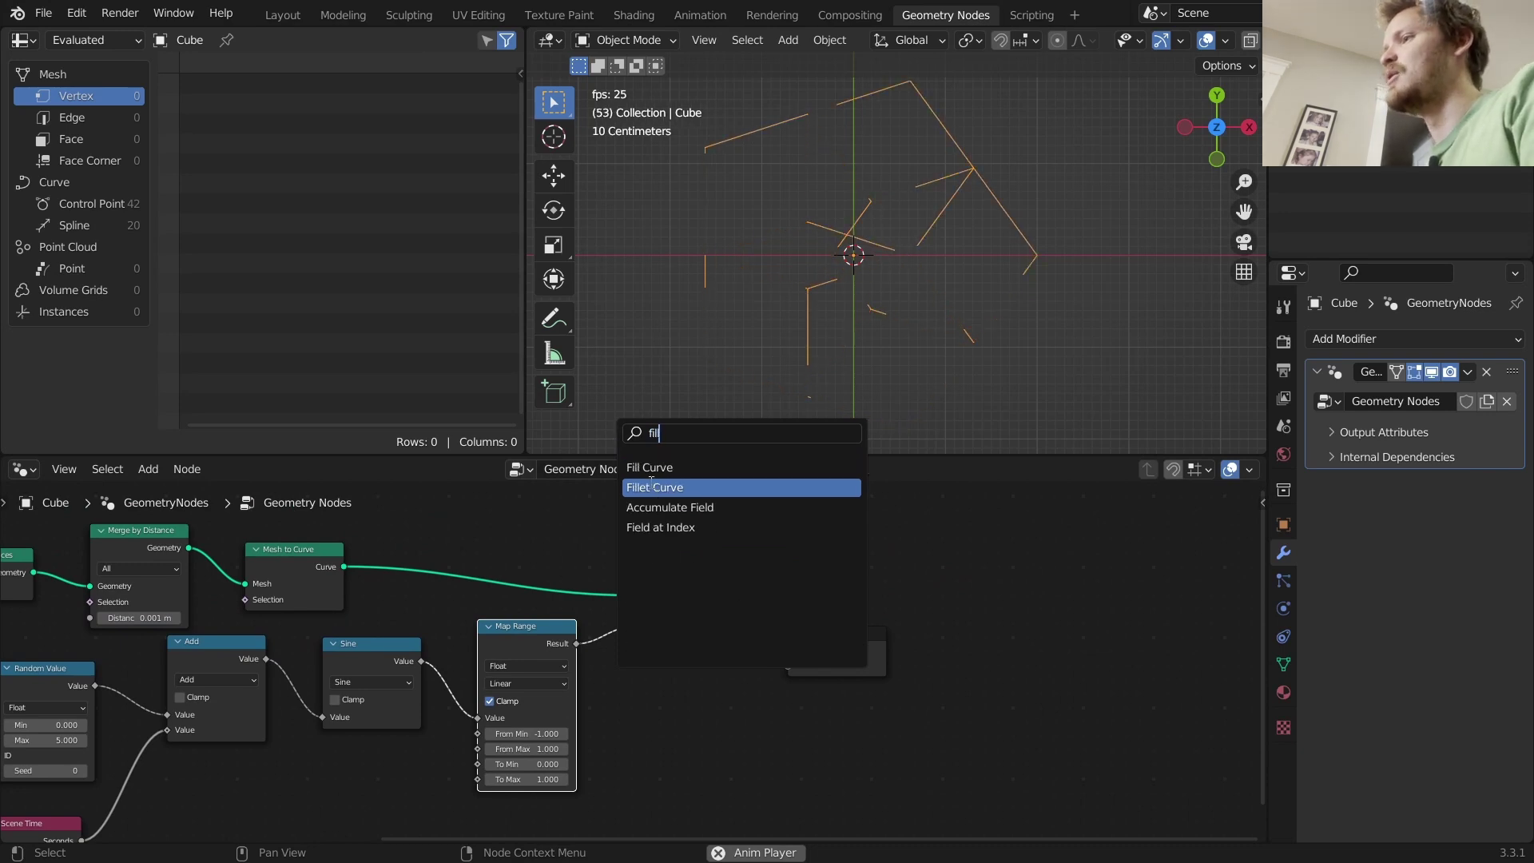
left_click(651, 486)
left_click(712, 559)
scroll(836, 641, "up", 2)
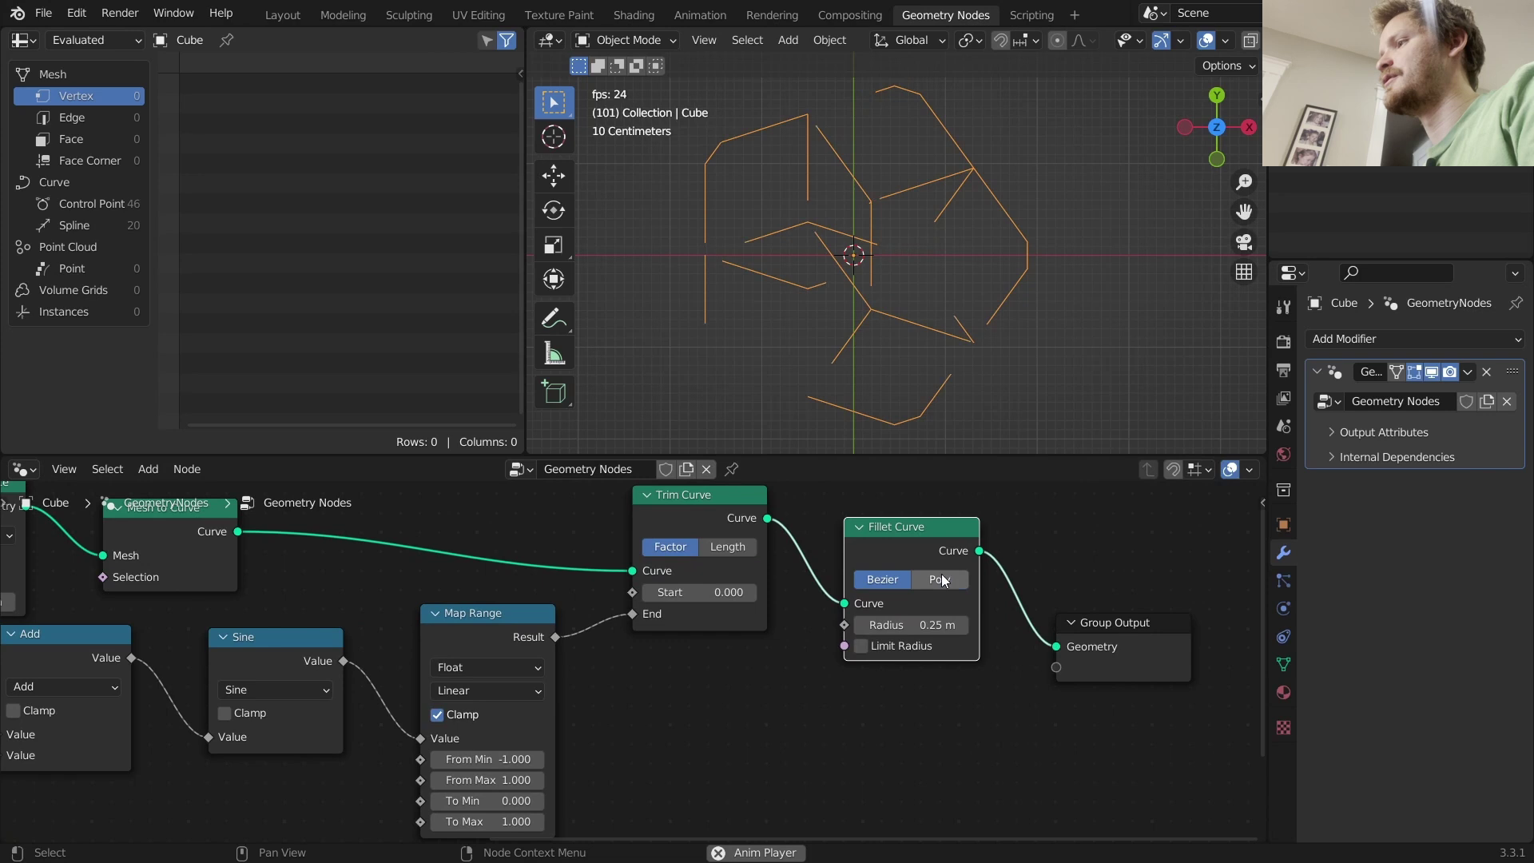
Switch Fillet Curve to Poly, set its Radius to about 0.59 m and enable Limit Radius, with playback paused.
left_click(942, 580)
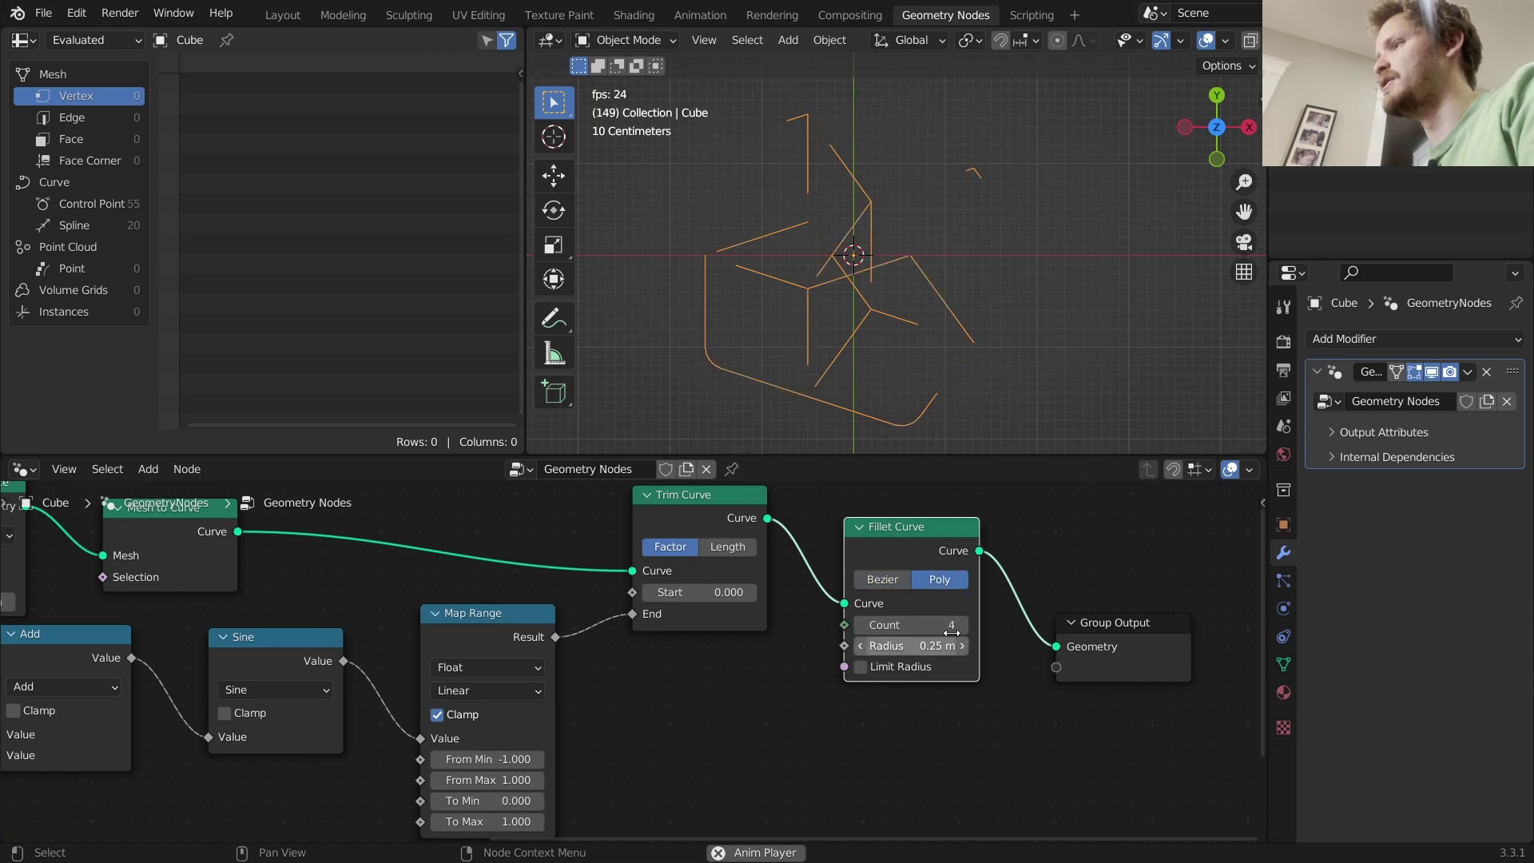
key("space")
mouse_move(915, 645)
left_mouse_down("shift")
mouse_move(962, 644)
mouse_move(942, 646)
left_mouse_up("shift")
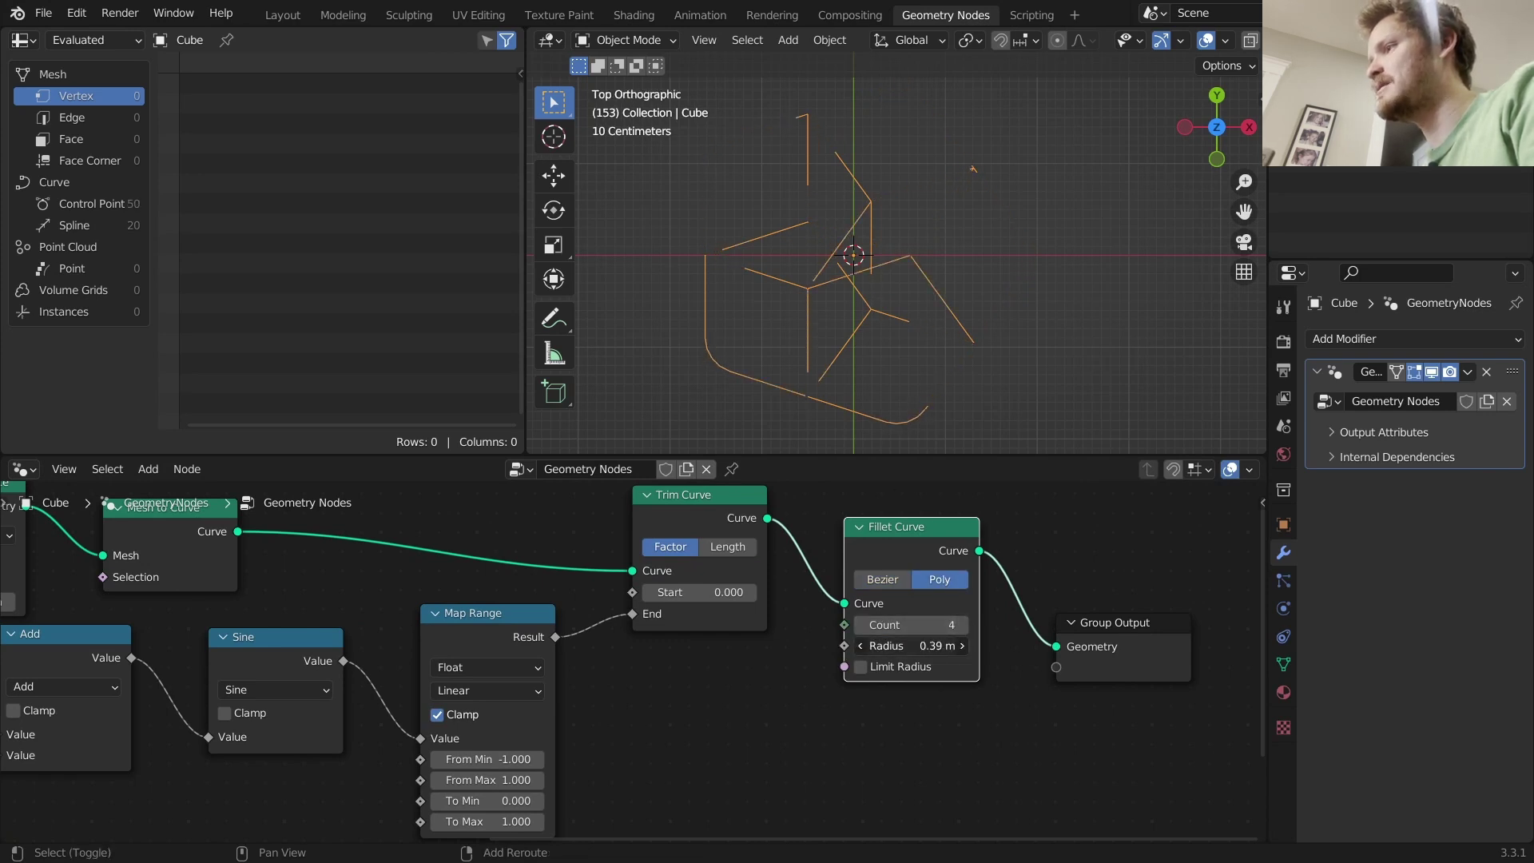
left_click(850, 668)
Add a Random Value node feeding the Radius of Fillet Curve and play the animation.
left_click_drag(844, 646, 552, 621)
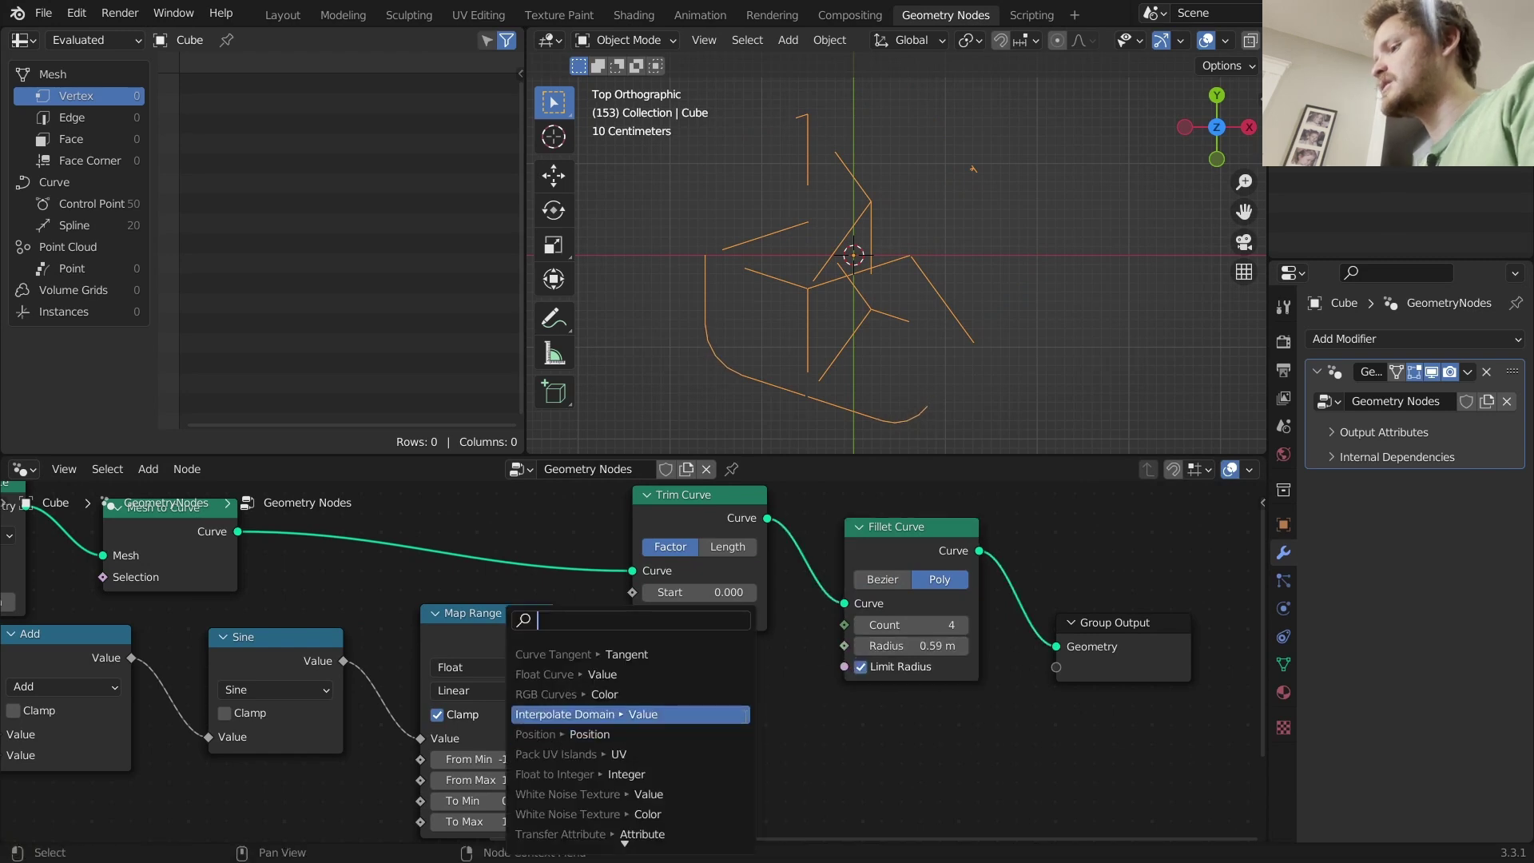
type("random")
key("Return")
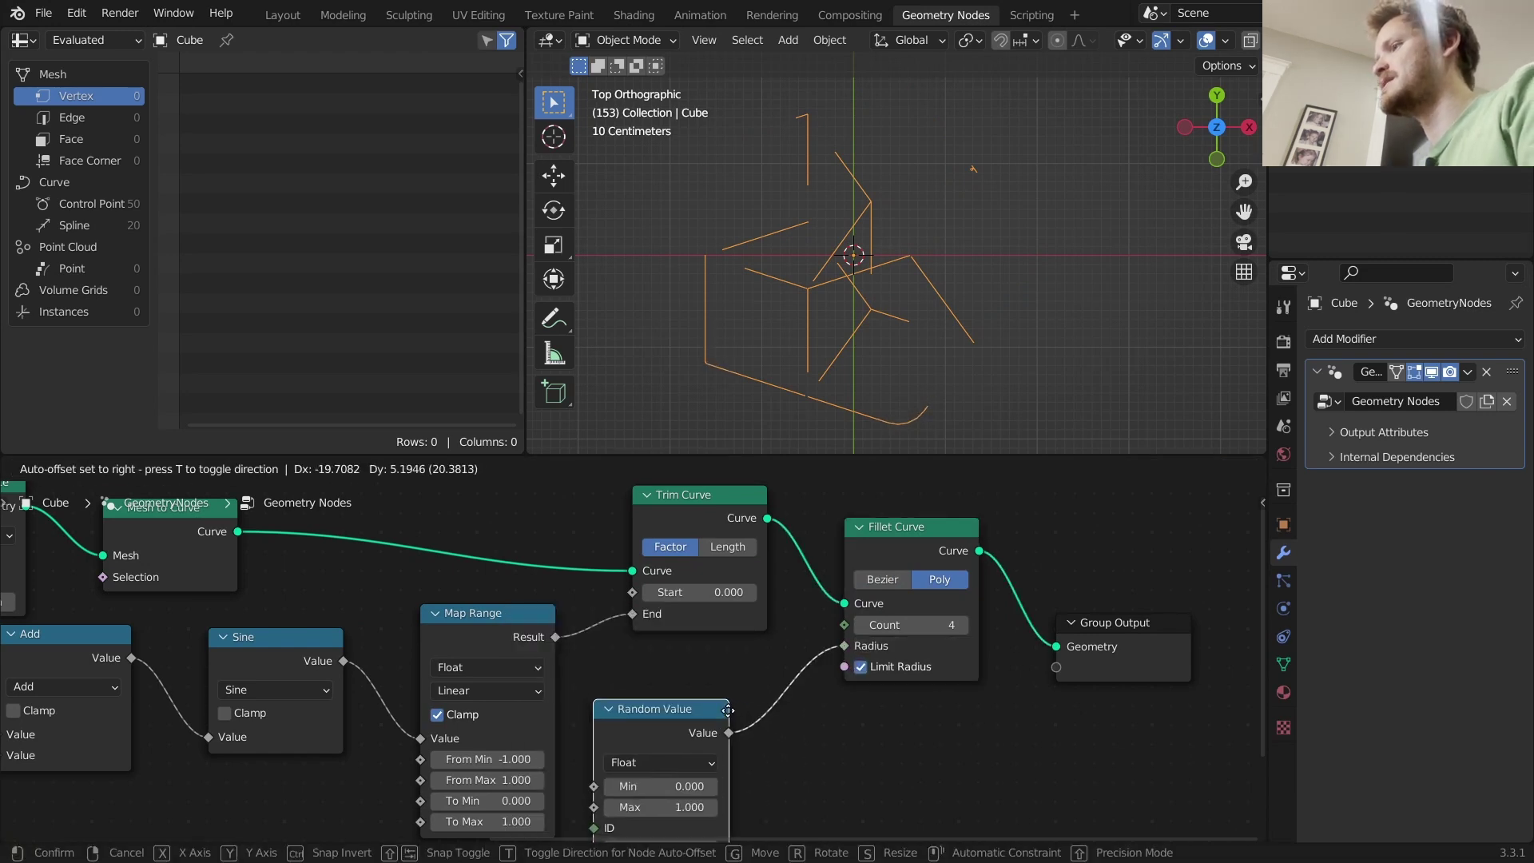
left_click(733, 684)
key("space")
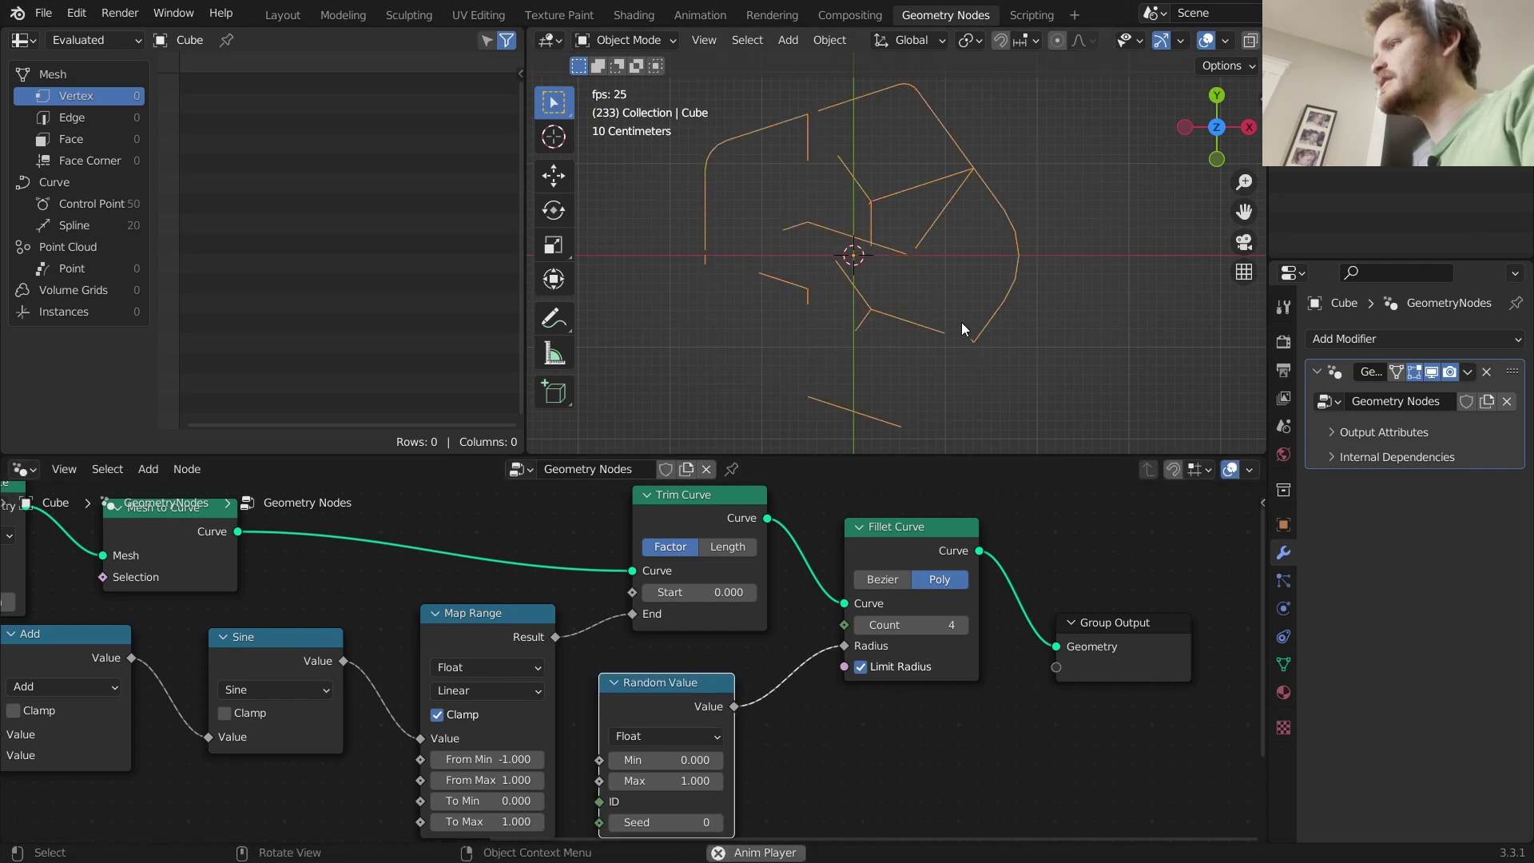
Set the Mesh Circle node's Vertices to 16 and stop the animation playback.
scroll(425, 687, "down", 6)
middle_click_drag(328, 694, 636, 687)
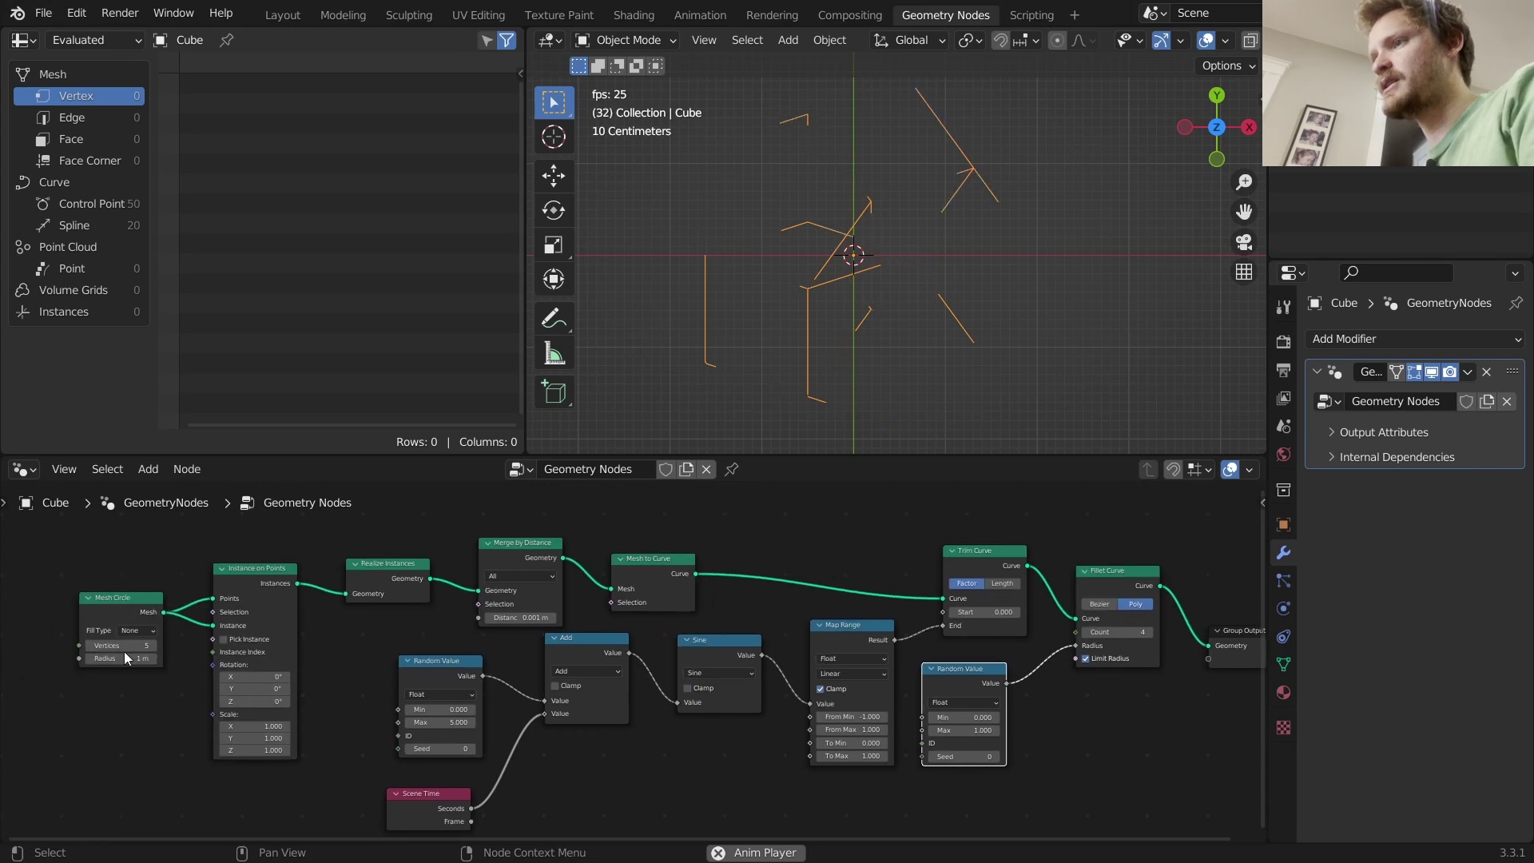
left_click_drag(123, 650, 155, 663)
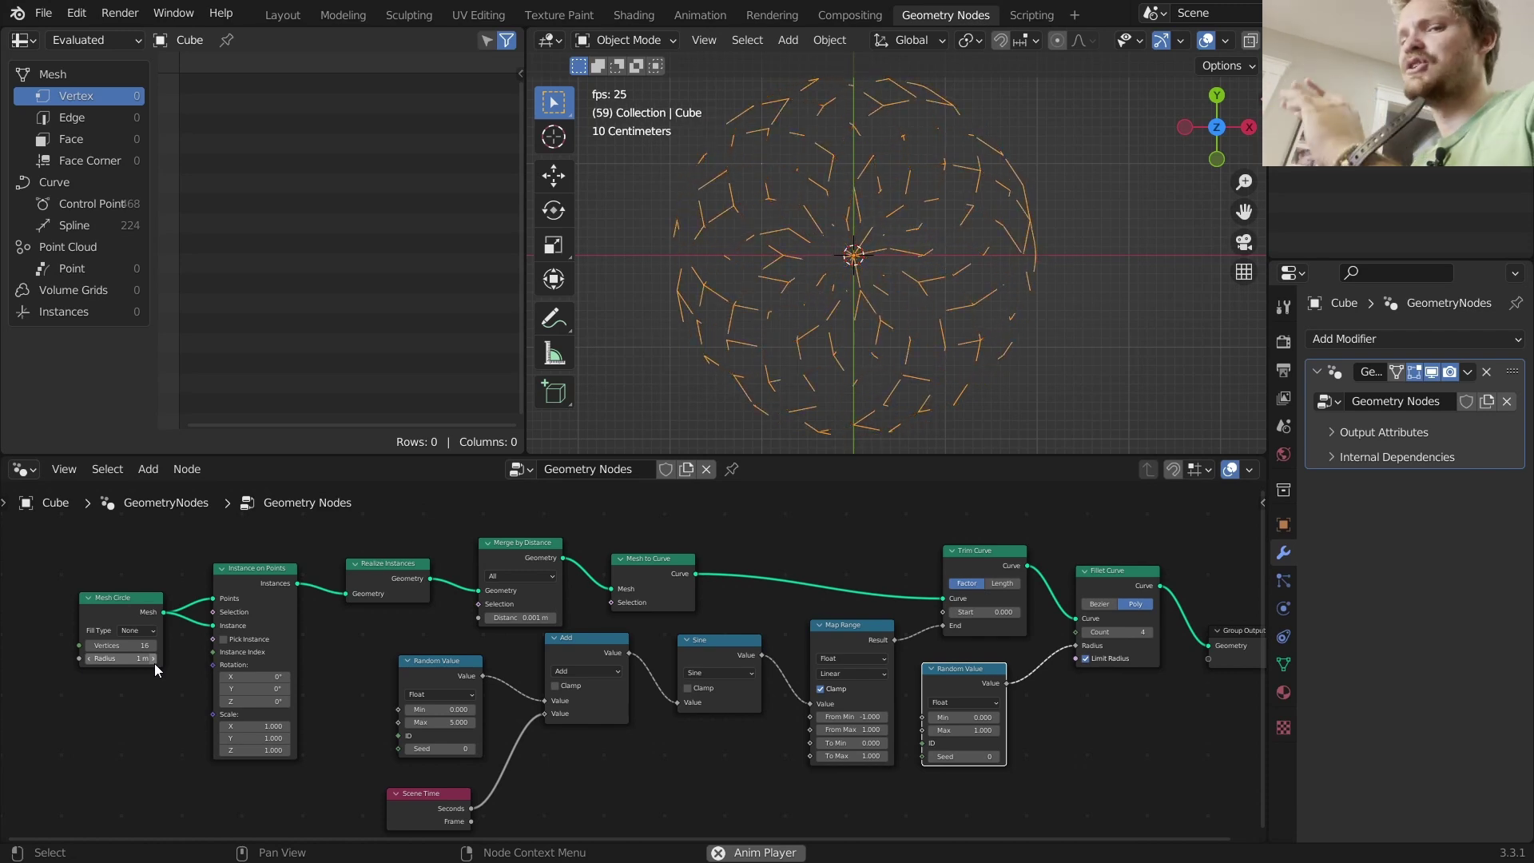
left_click(718, 852)
Add a Grid node below Fillet Curve and combine both outputs with a Join Geometry node before Group Output.
middle_click_drag(1016, 639, 611, 617)
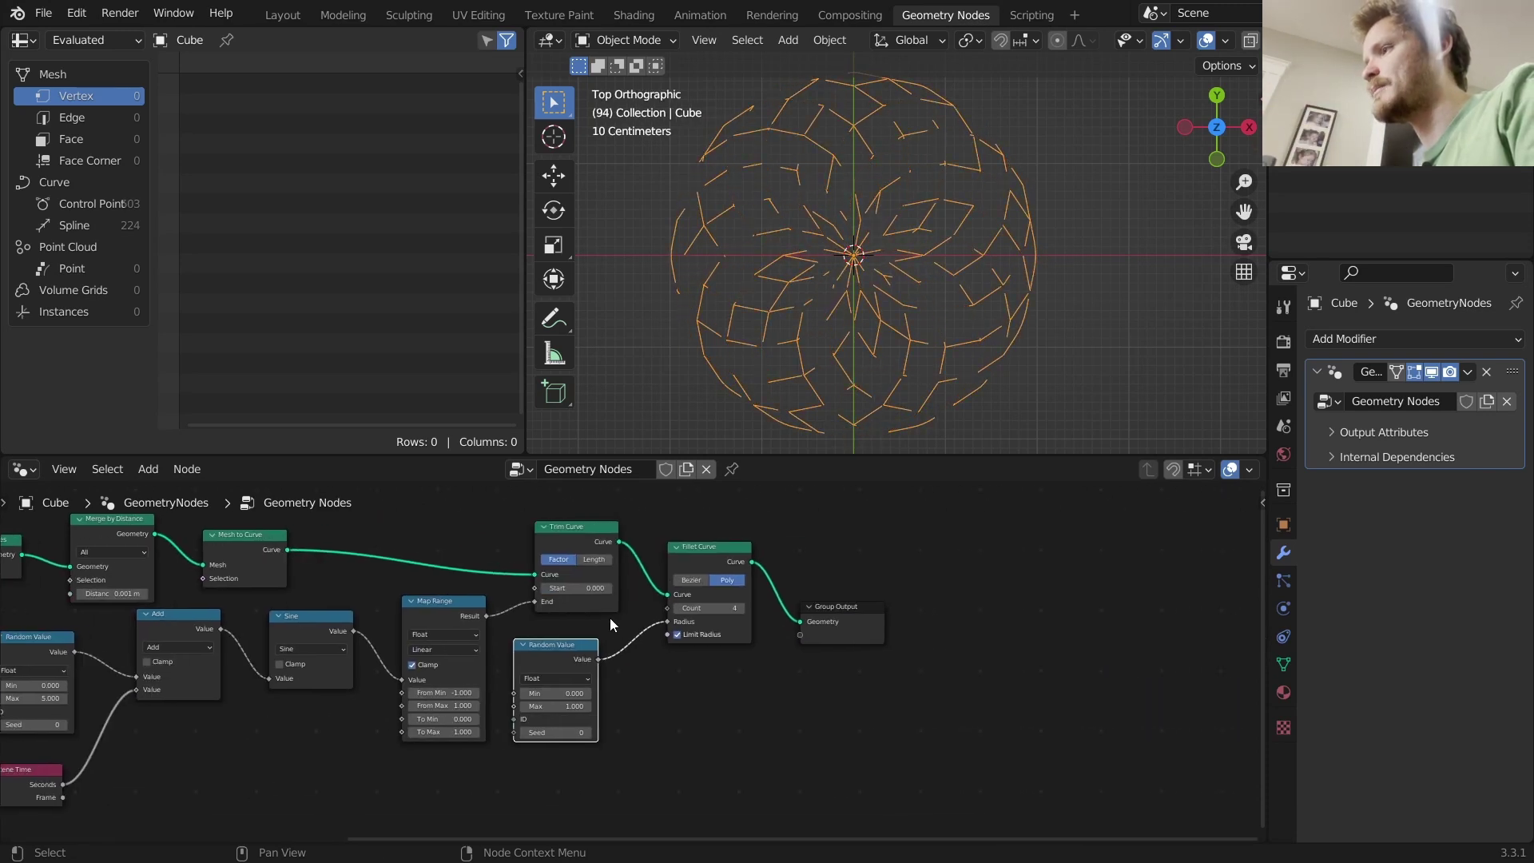
key("shift+a")
type("grid")
left_click(665, 466)
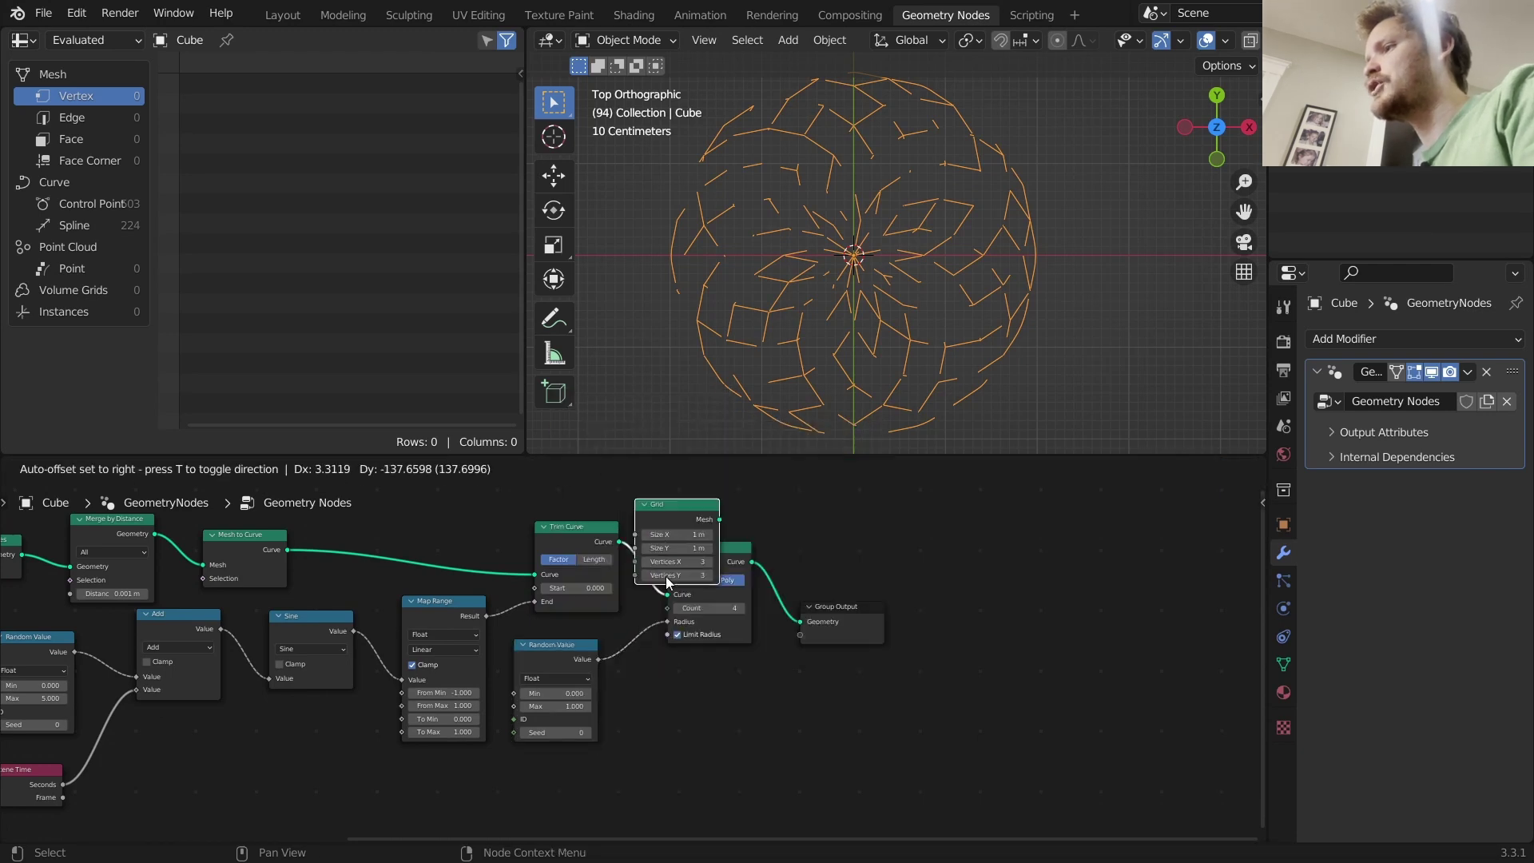
left_click(691, 745)
right_click_drag(697, 701, 730, 606, "ctrl+shift")
left_click_drag(854, 628, 988, 663)
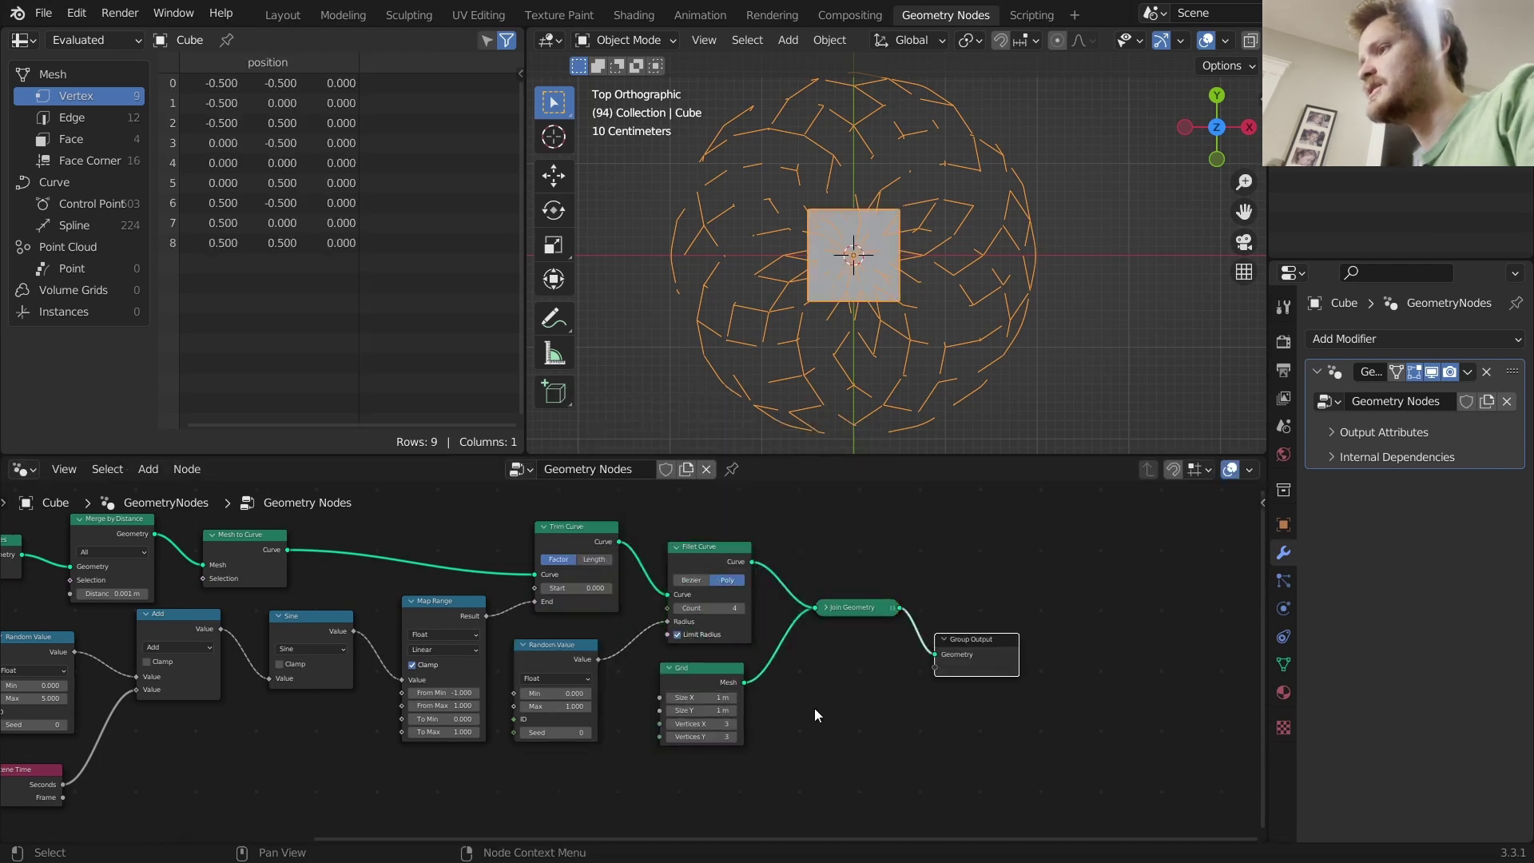
Set the Grid node's Size X and Y to 4.2 m and its Vertices X and Y to 200.
scroll(813, 708, "up", 2)
left_click_drag(712, 703, 871, 718, "shift")
left_click_drag(767, 718, 811, 718)
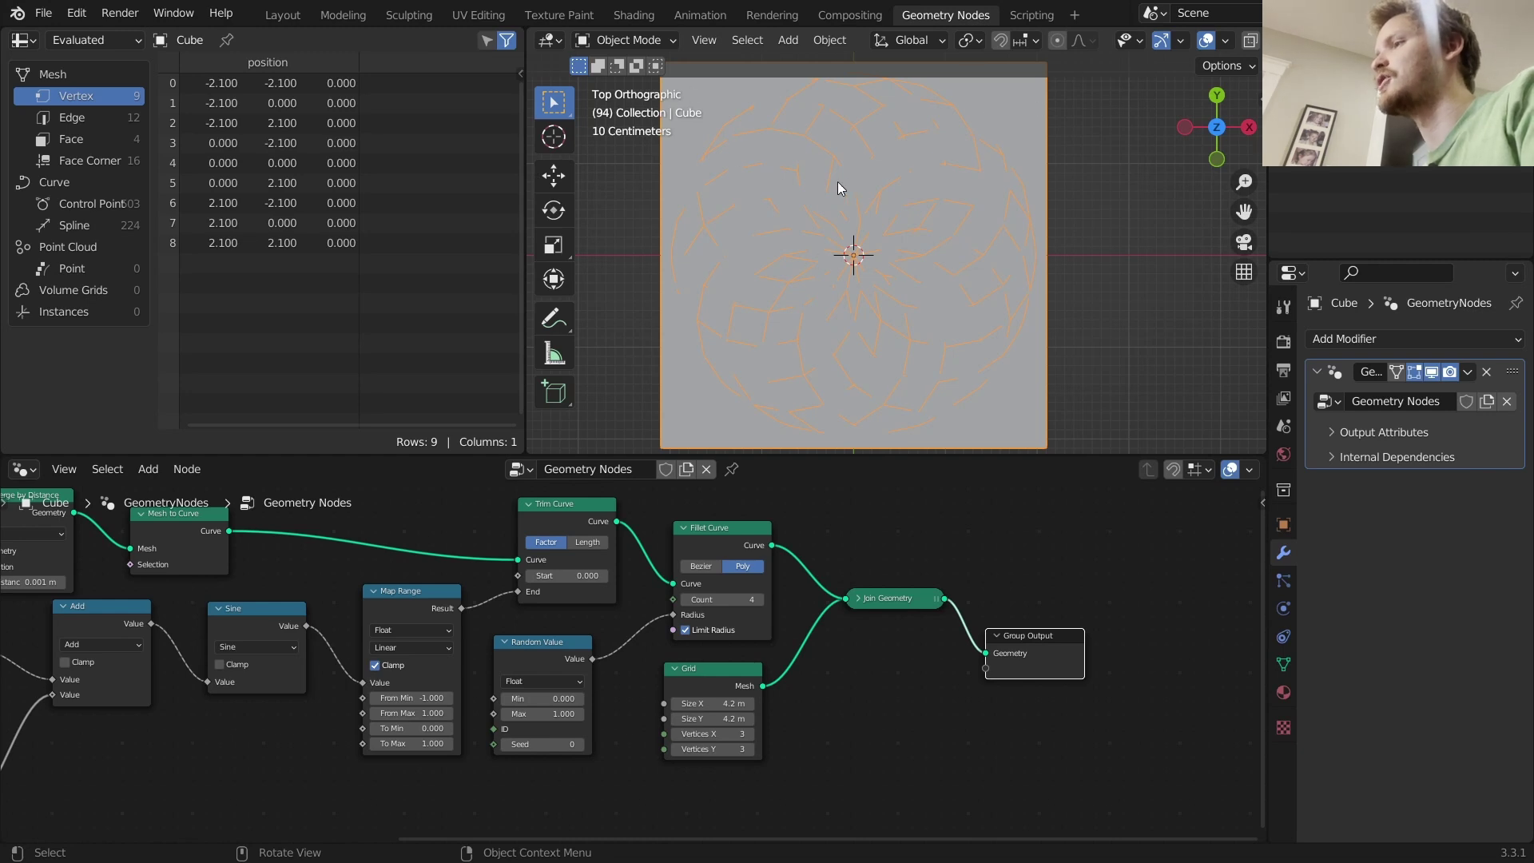
mouse_move(741, 734)
left_mouse_down()
mouse_move(741, 749)
mouse_move(742, 733)
left_mouse_up()
type("200")
key("Return")
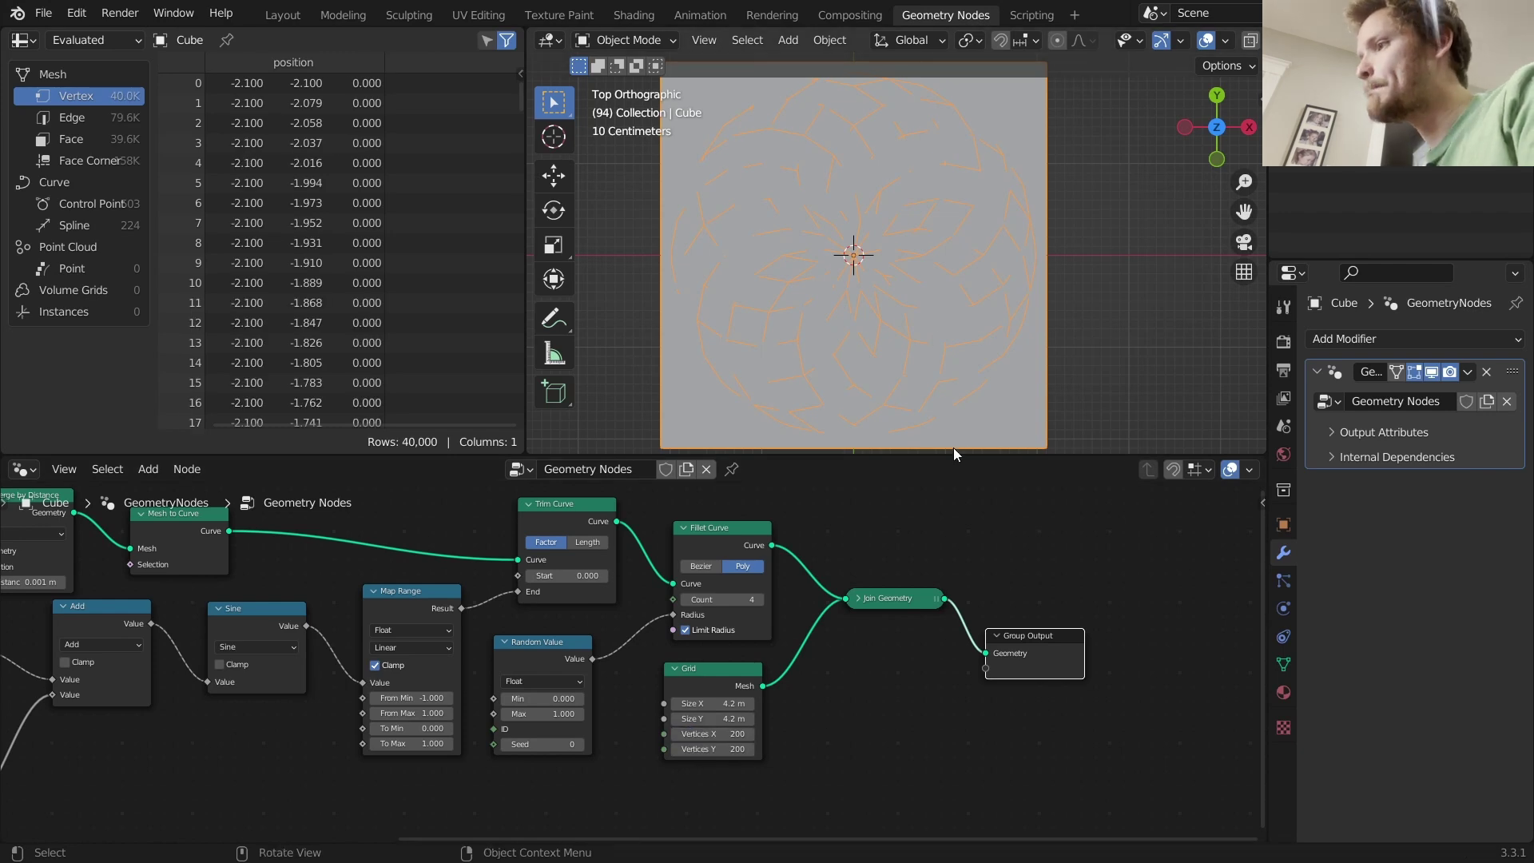
Add a Geometry Proximity node below the Grid node.
middle_click_drag(951, 468, 869, 430)
key("shift+a")
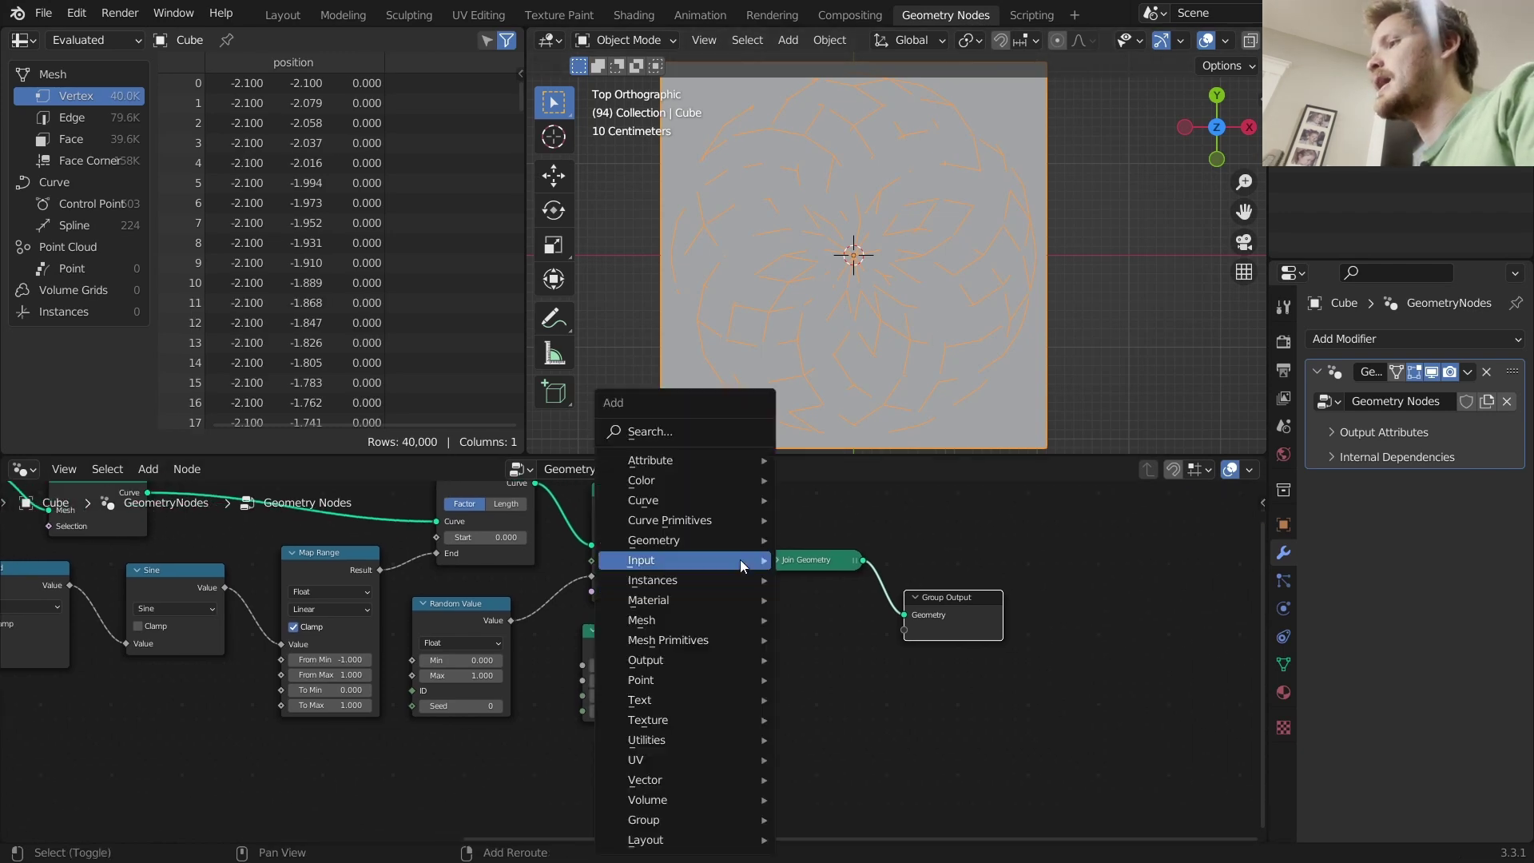
left_click(691, 437)
type("prox")
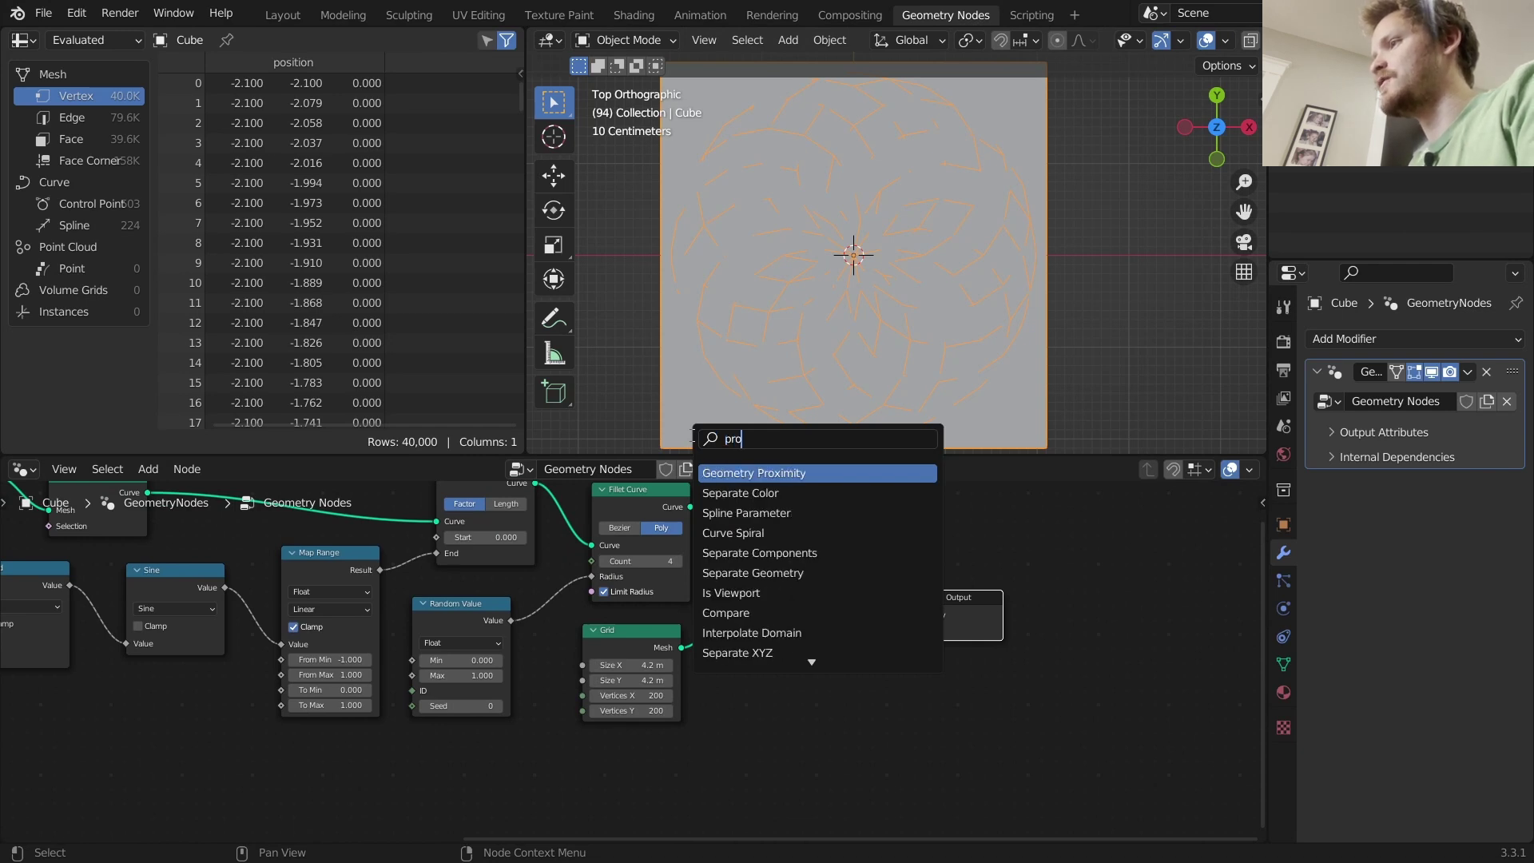
key("Return")
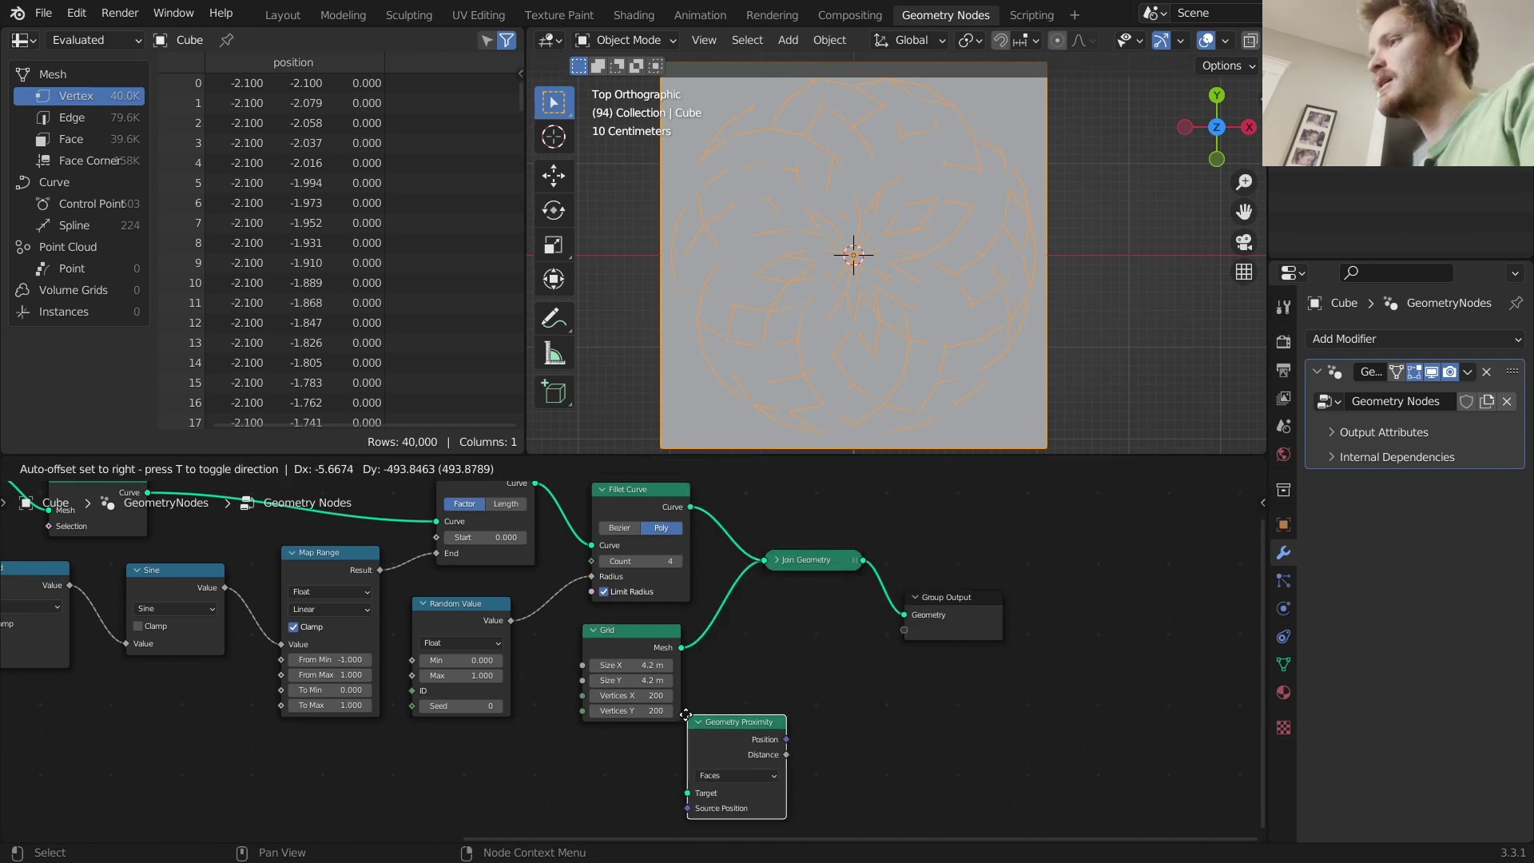
left_click(584, 749)
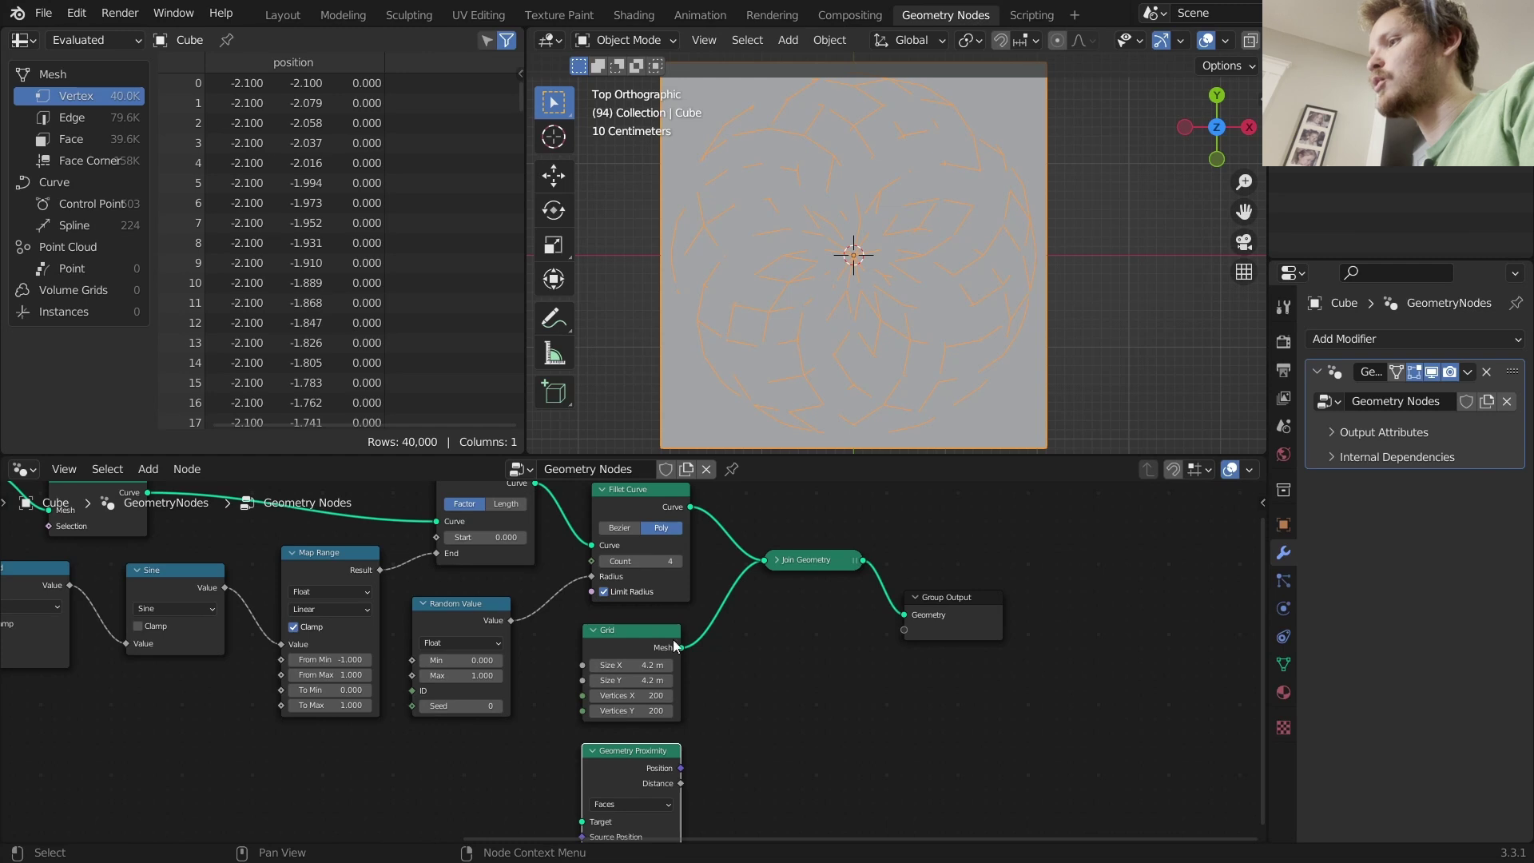
Insert a Curve to Mesh node between Fillet Curve and Join Geometry and play the animation briefly.
key("shift+a")
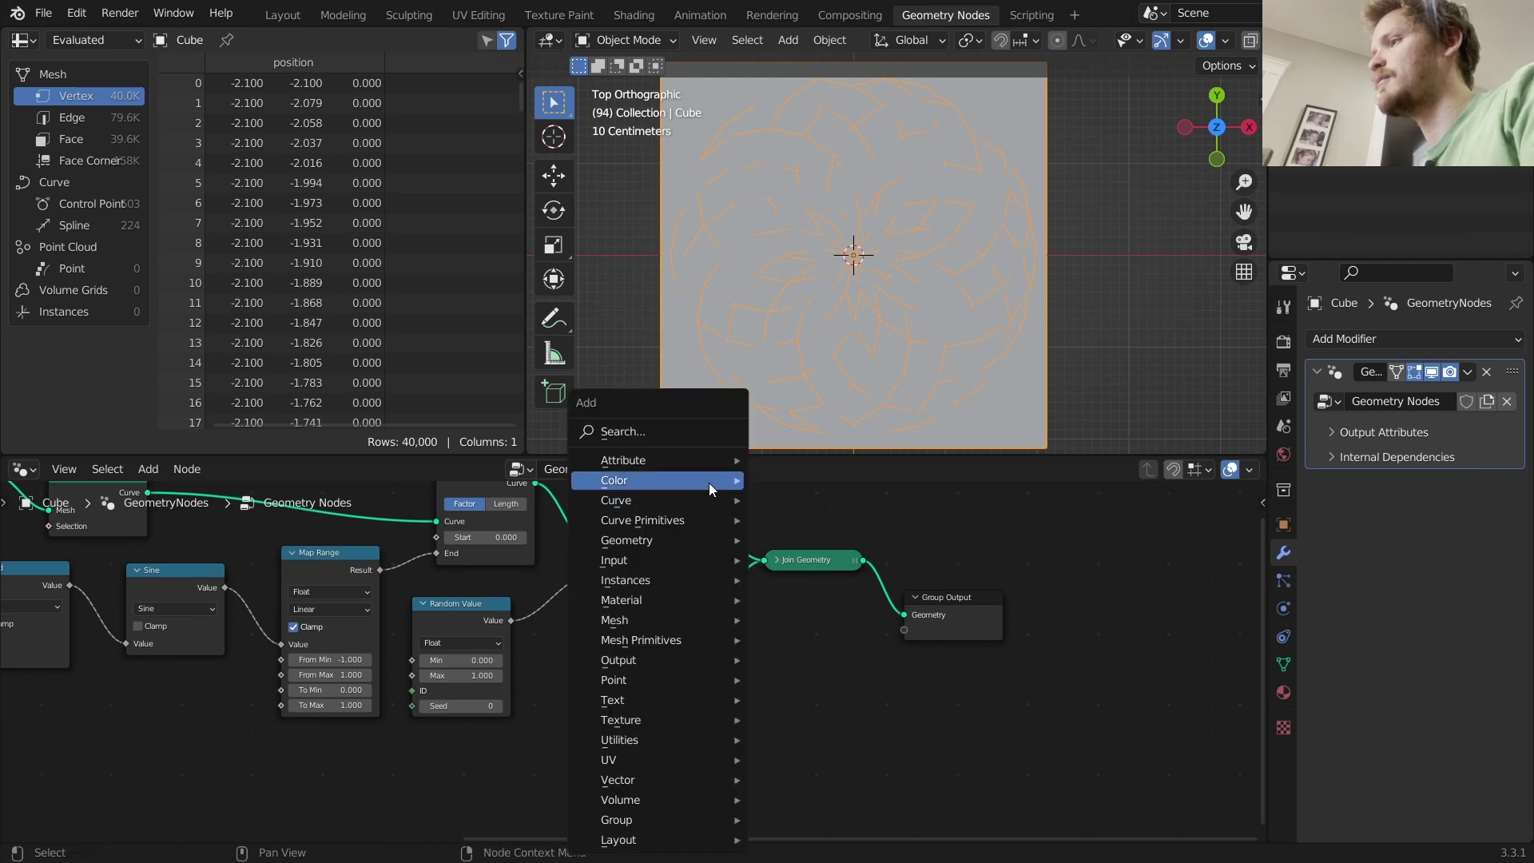
left_click(676, 429)
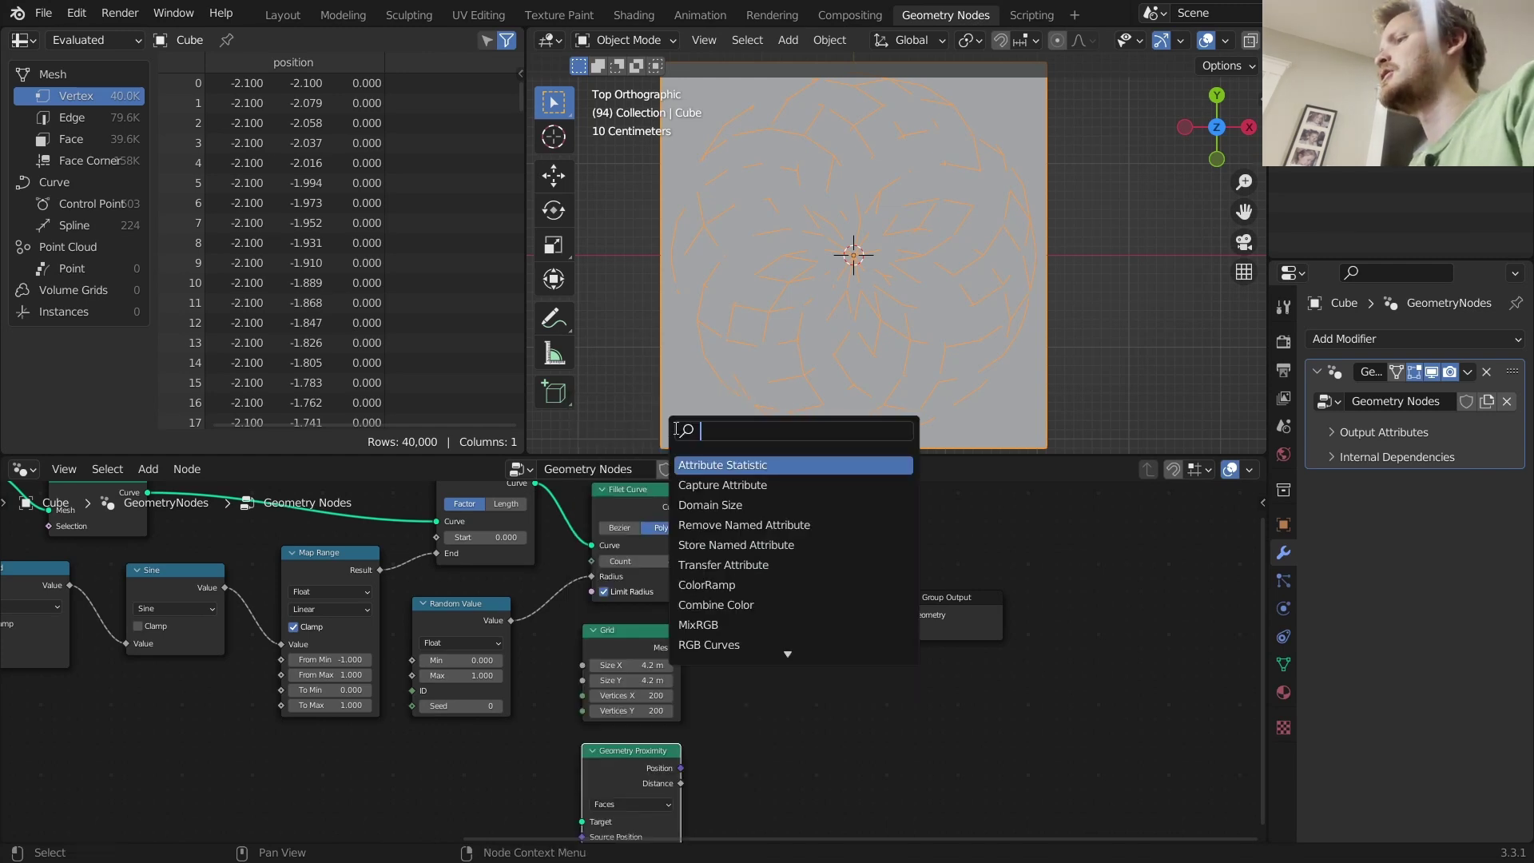
type("curve")
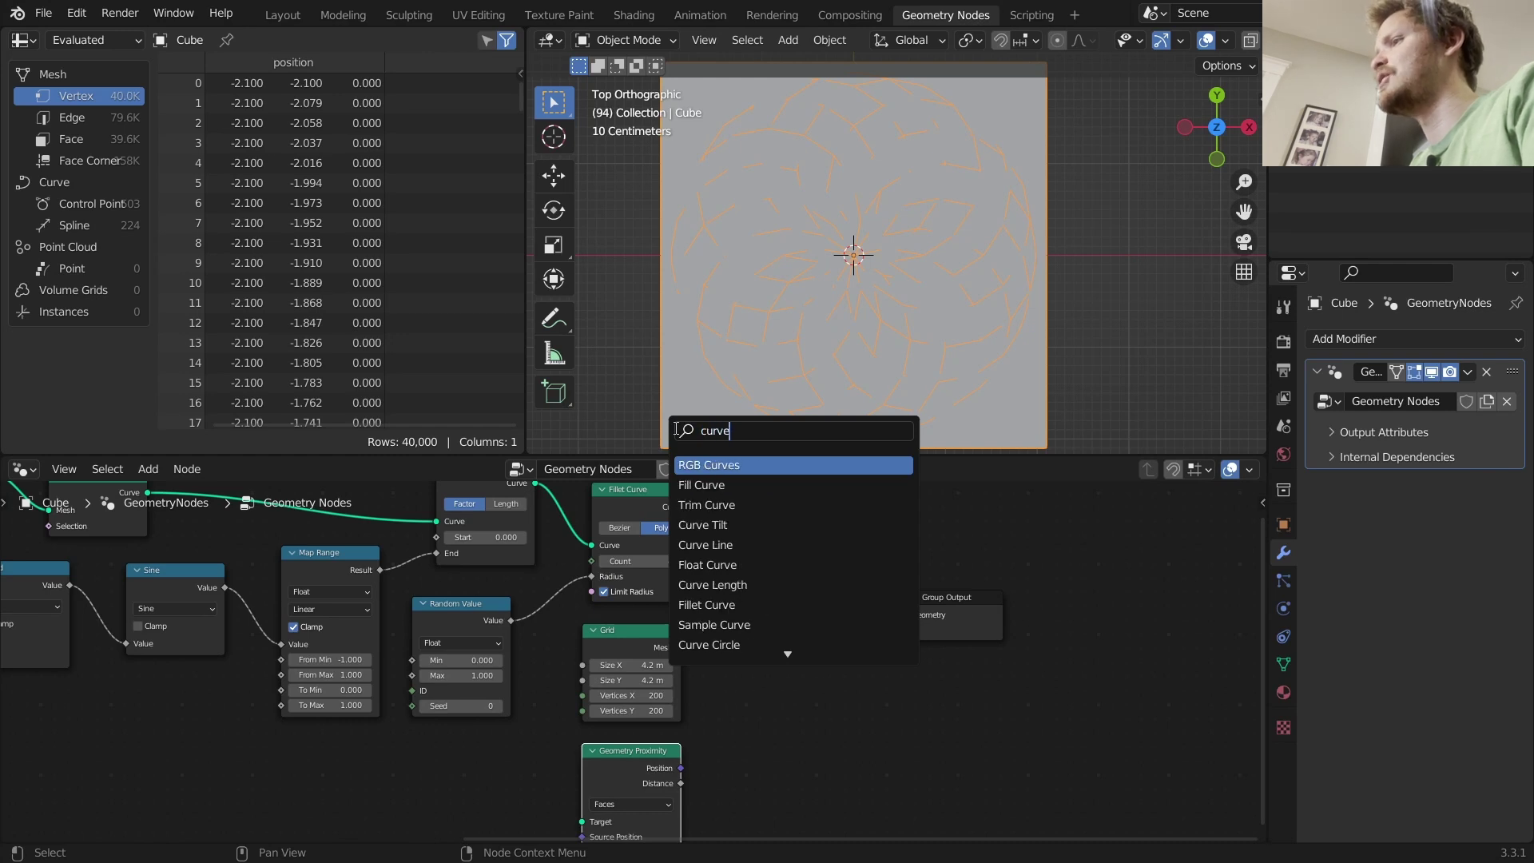
type(" to")
key("Return")
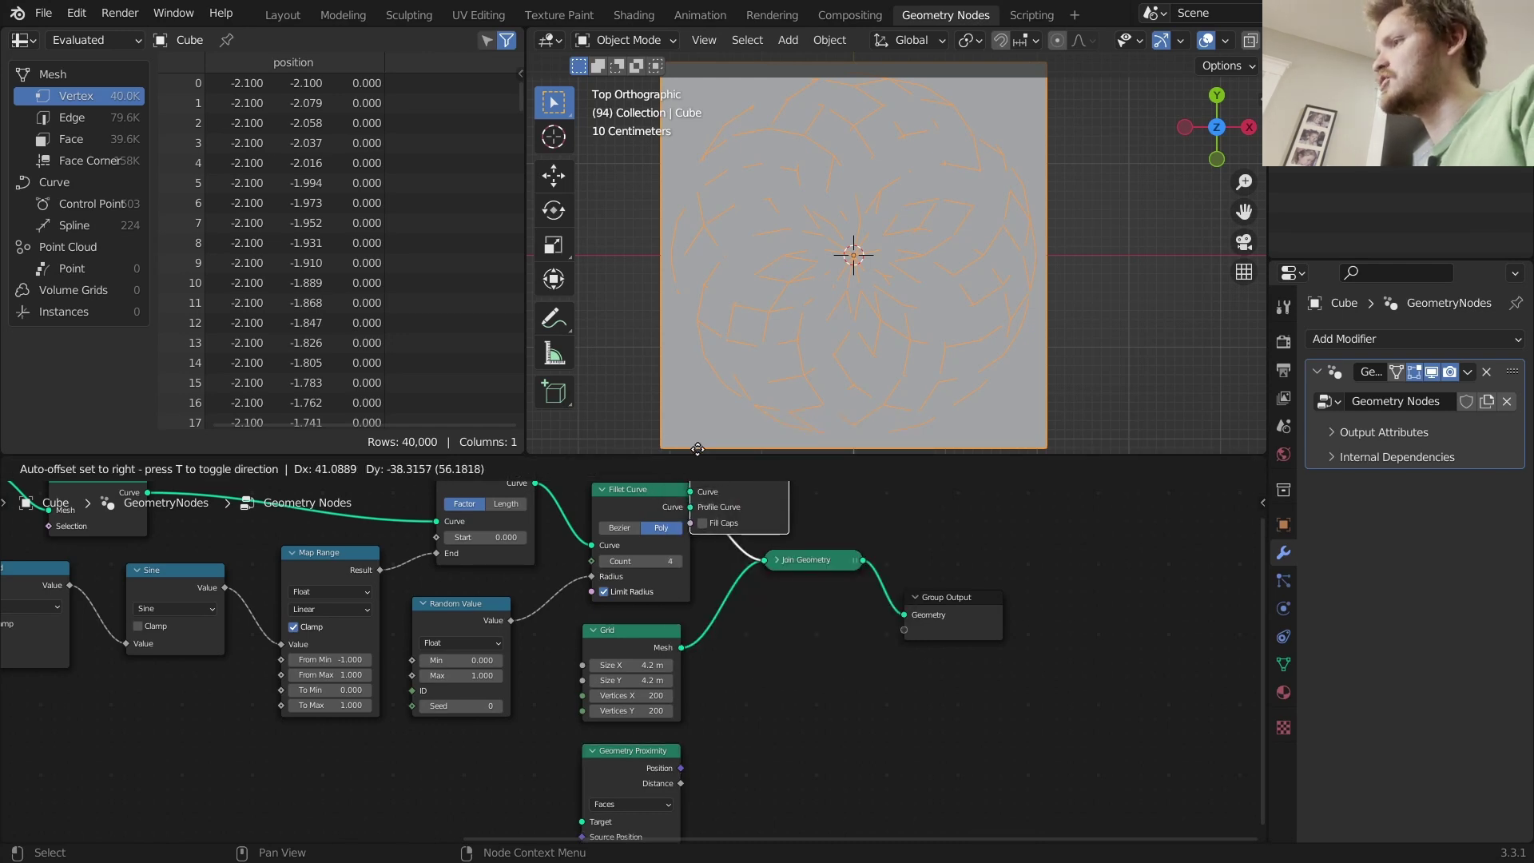
left_click(698, 449)
key("space")
key("space")
middle_click_drag(826, 492, 841, 494)
scroll(840, 493, "down", 1)
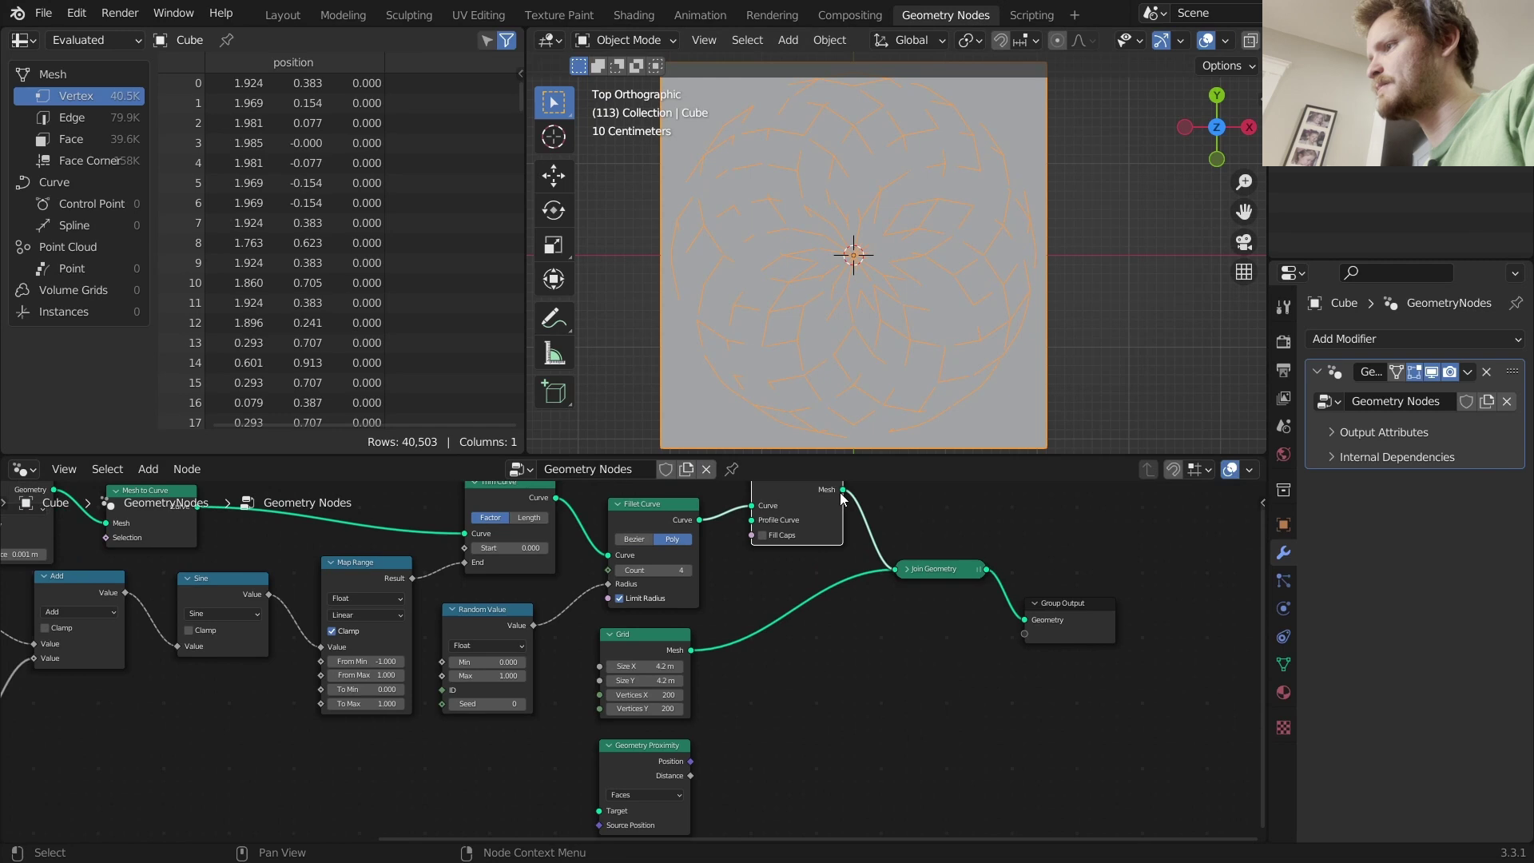
Link the Curve to Mesh output to Geometry Proximity's Target and set the proximity mode to Edges.
left_click_drag(843, 489, 591, 799)
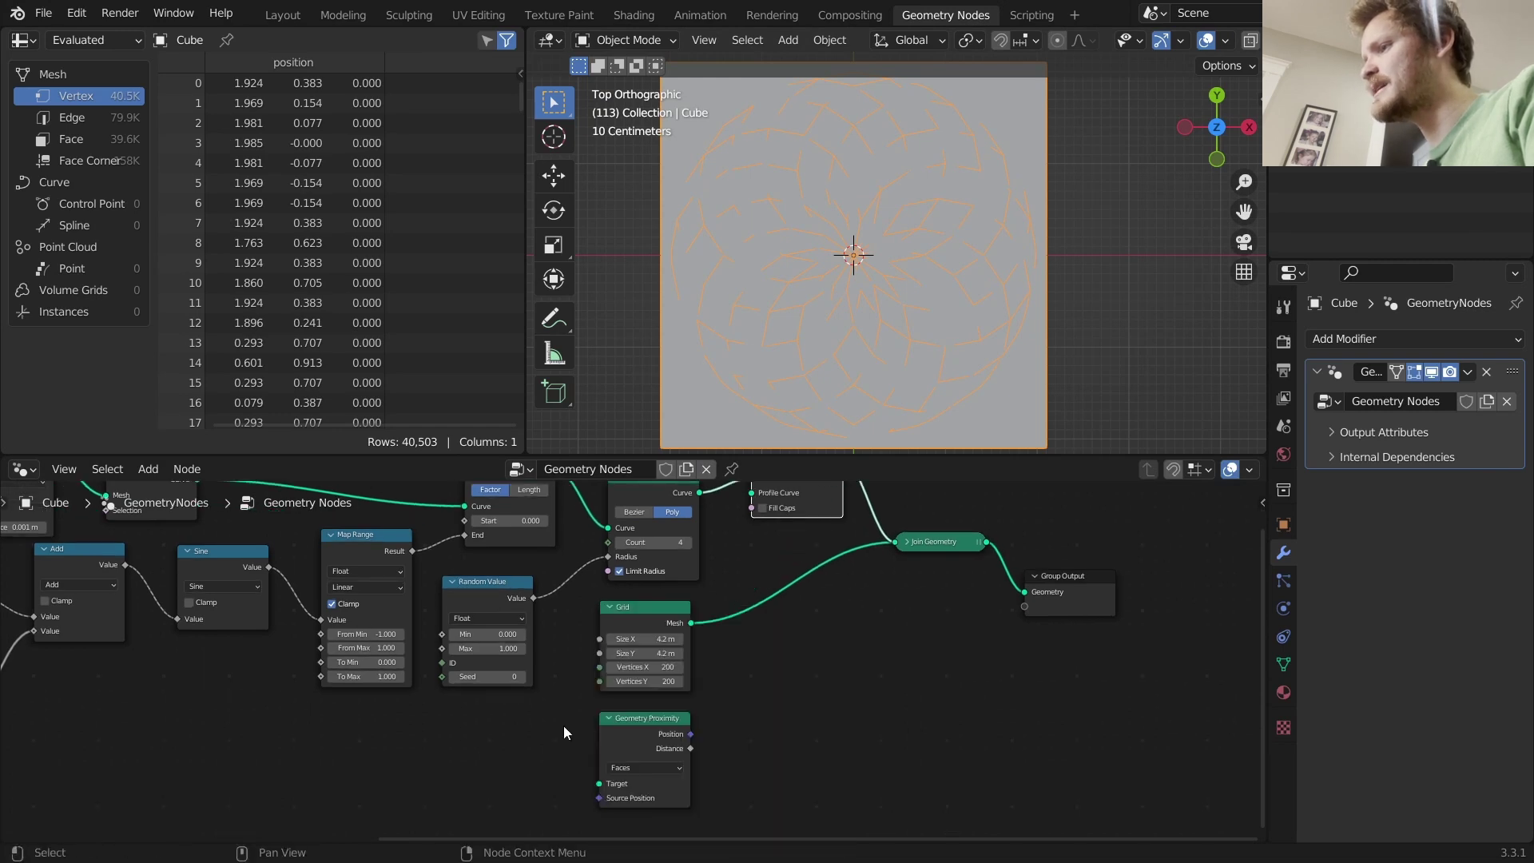
scroll(852, 519, "down", 2)
left_click_drag(801, 504, 606, 759)
left_click(643, 745)
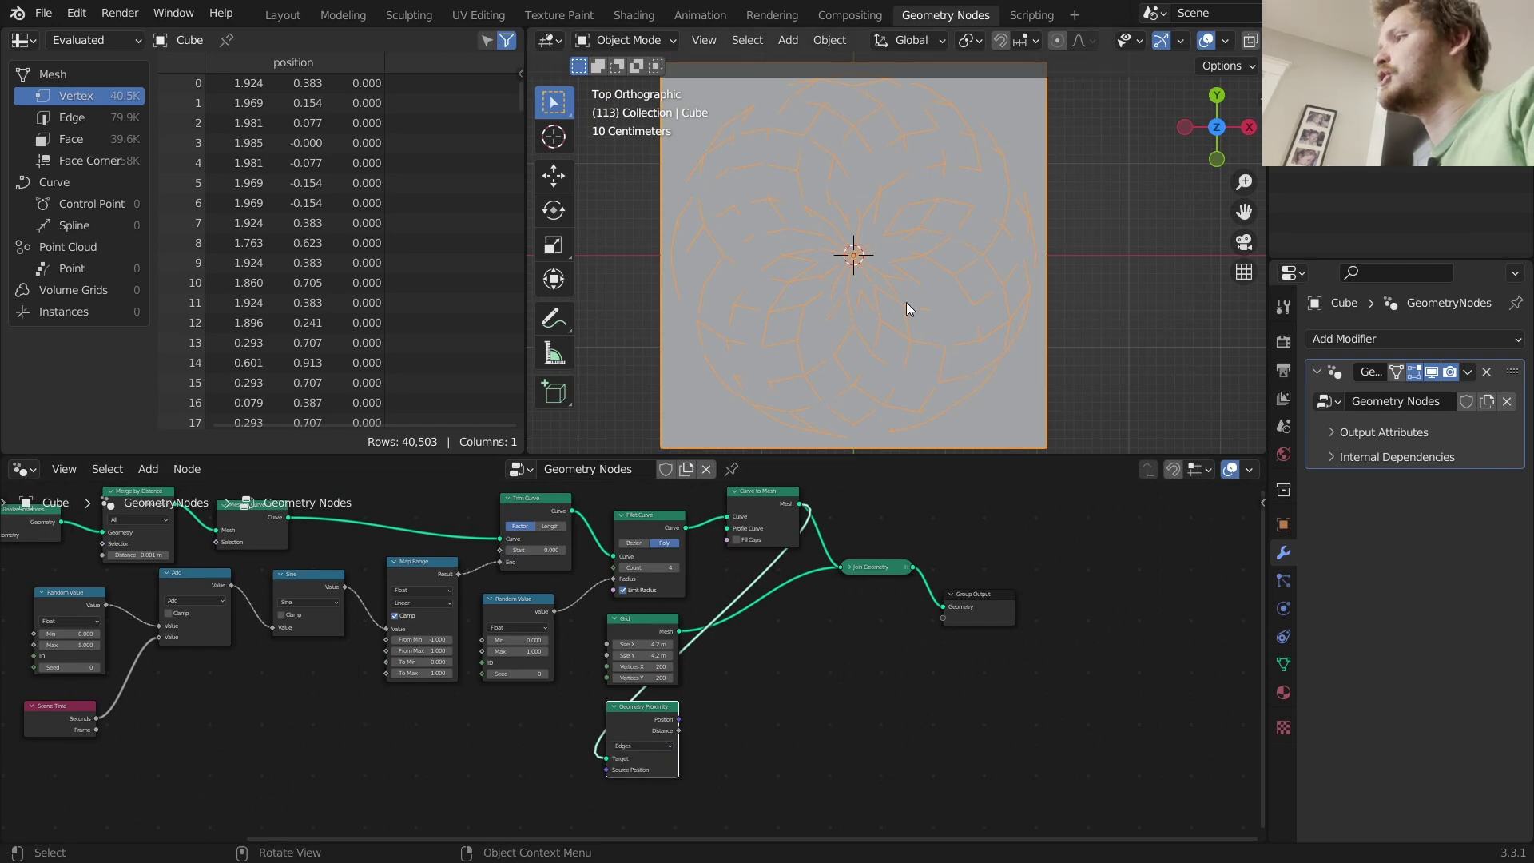
Dissolve the Join Geometry node and connect the Grid node's mesh directly to Group Output.
left_click_drag(1013, 410, 985, 388)
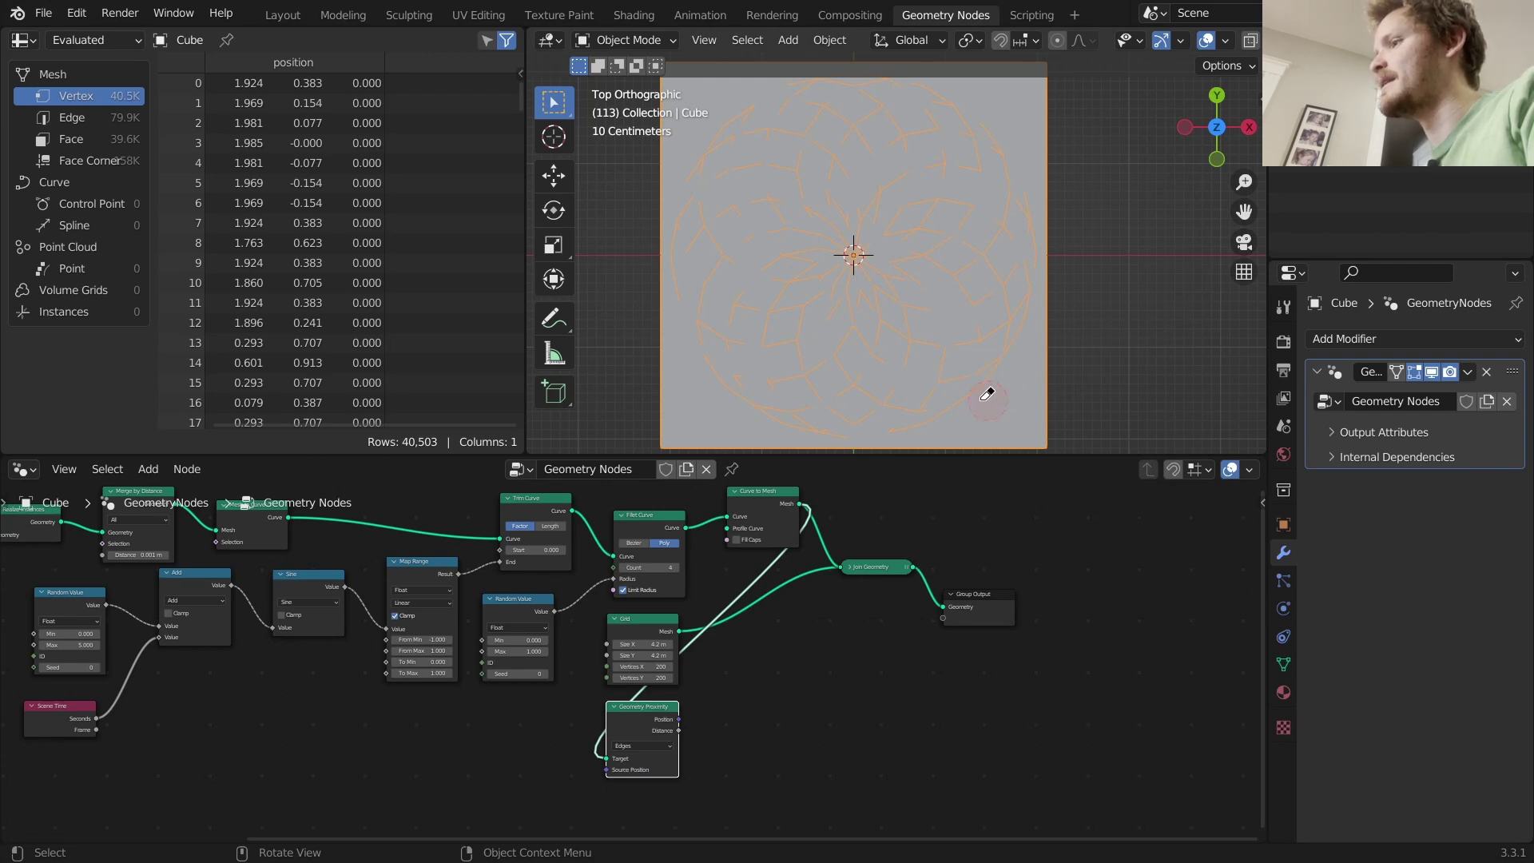
scroll(875, 630, "up", 3)
middle_click_drag(928, 560, 773, 600)
left_click(774, 591)
key("ctrl+x")
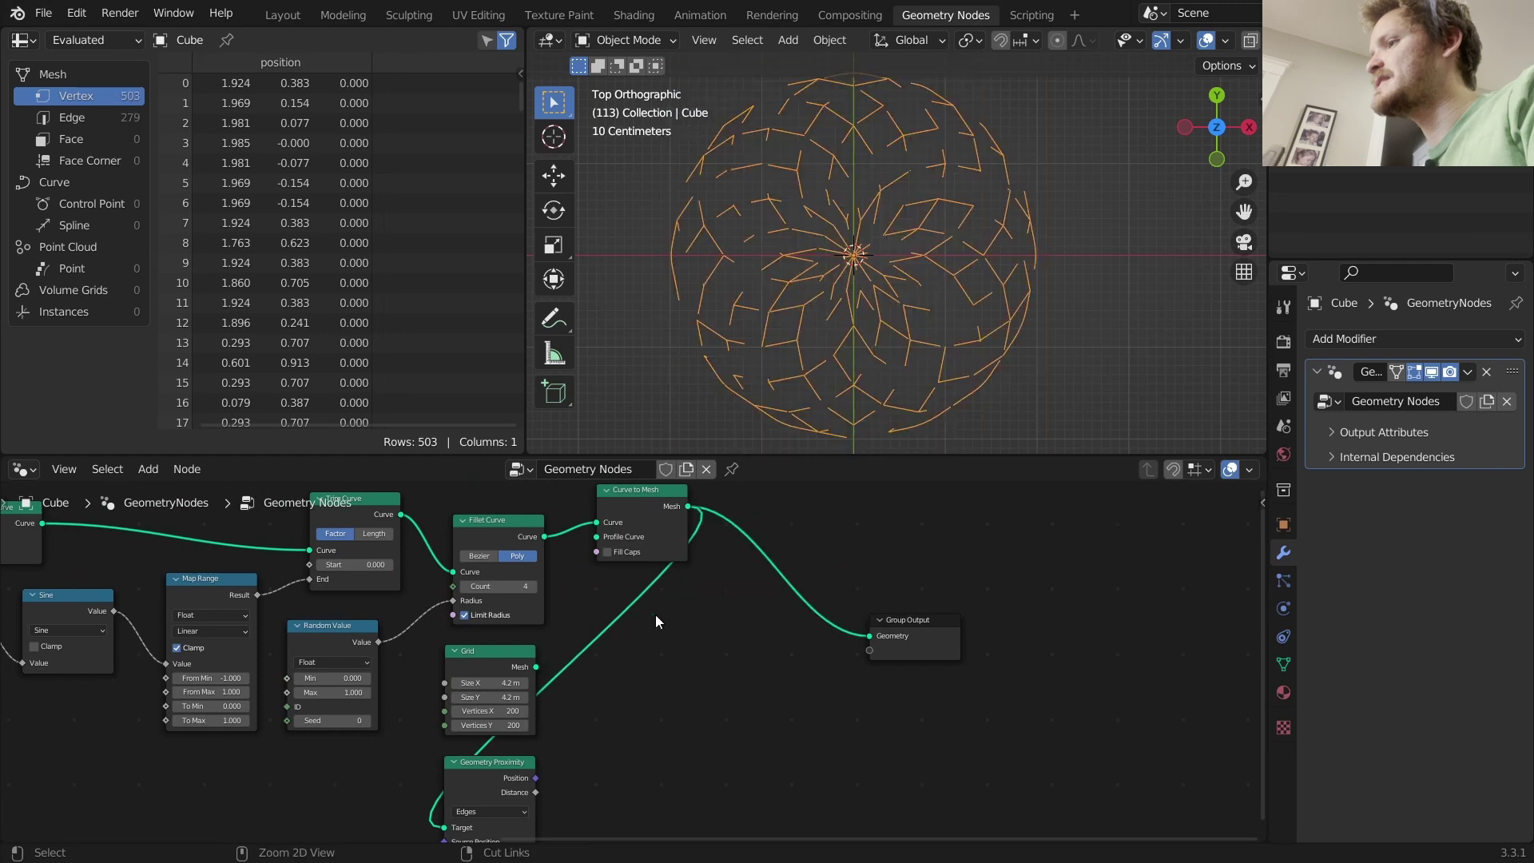
left_click(482, 676, "ctrl+shift")
left_click_drag(496, 669, 478, 658)
Insert a Store Named Attribute node between the Grid node and Group Output.
key("shift+a")
left_click(604, 431)
type("store")
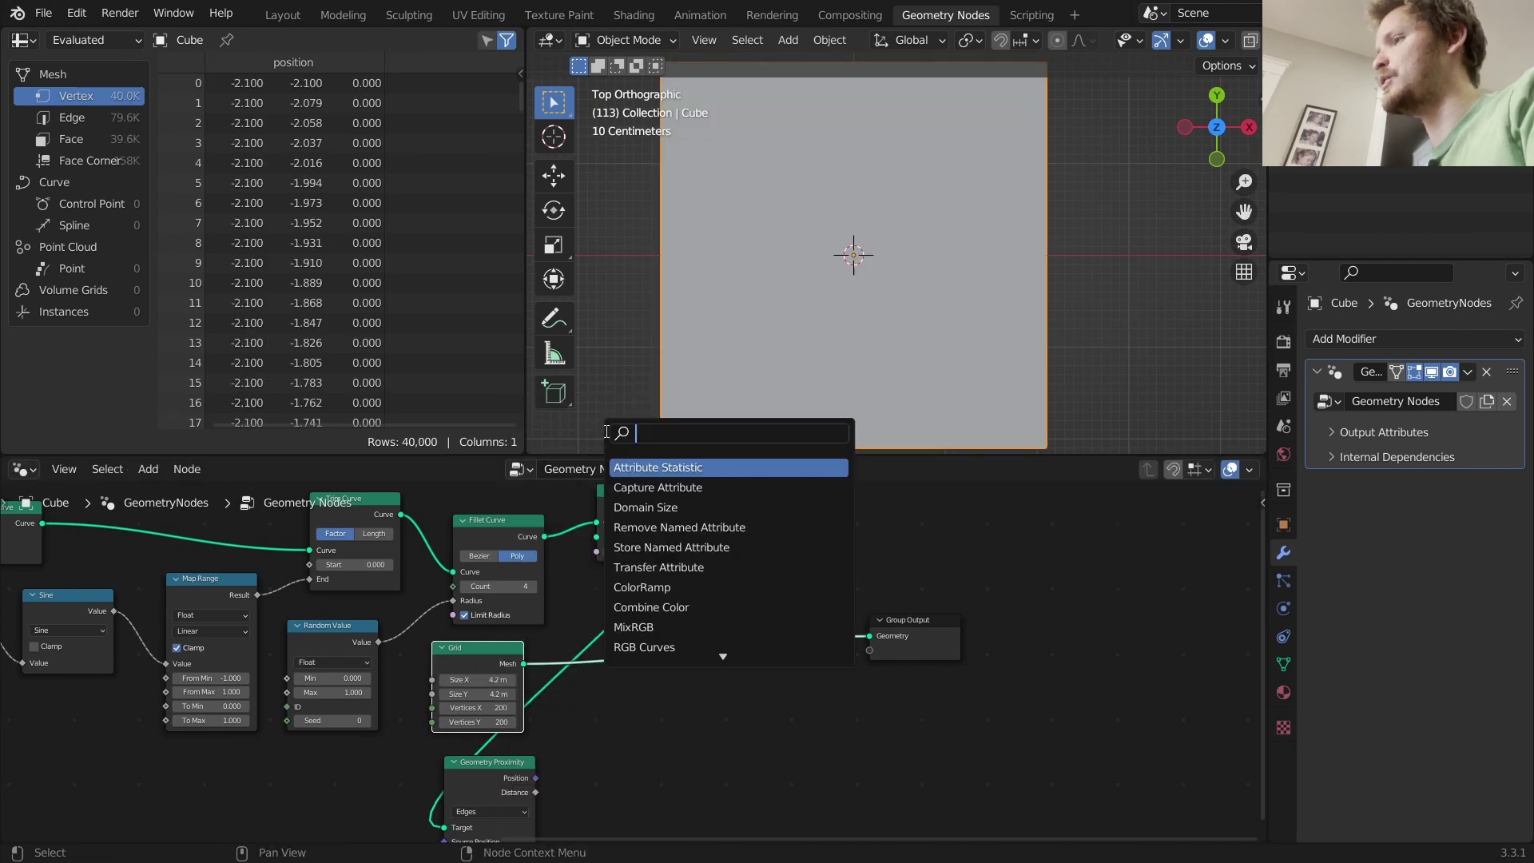
key("Return")
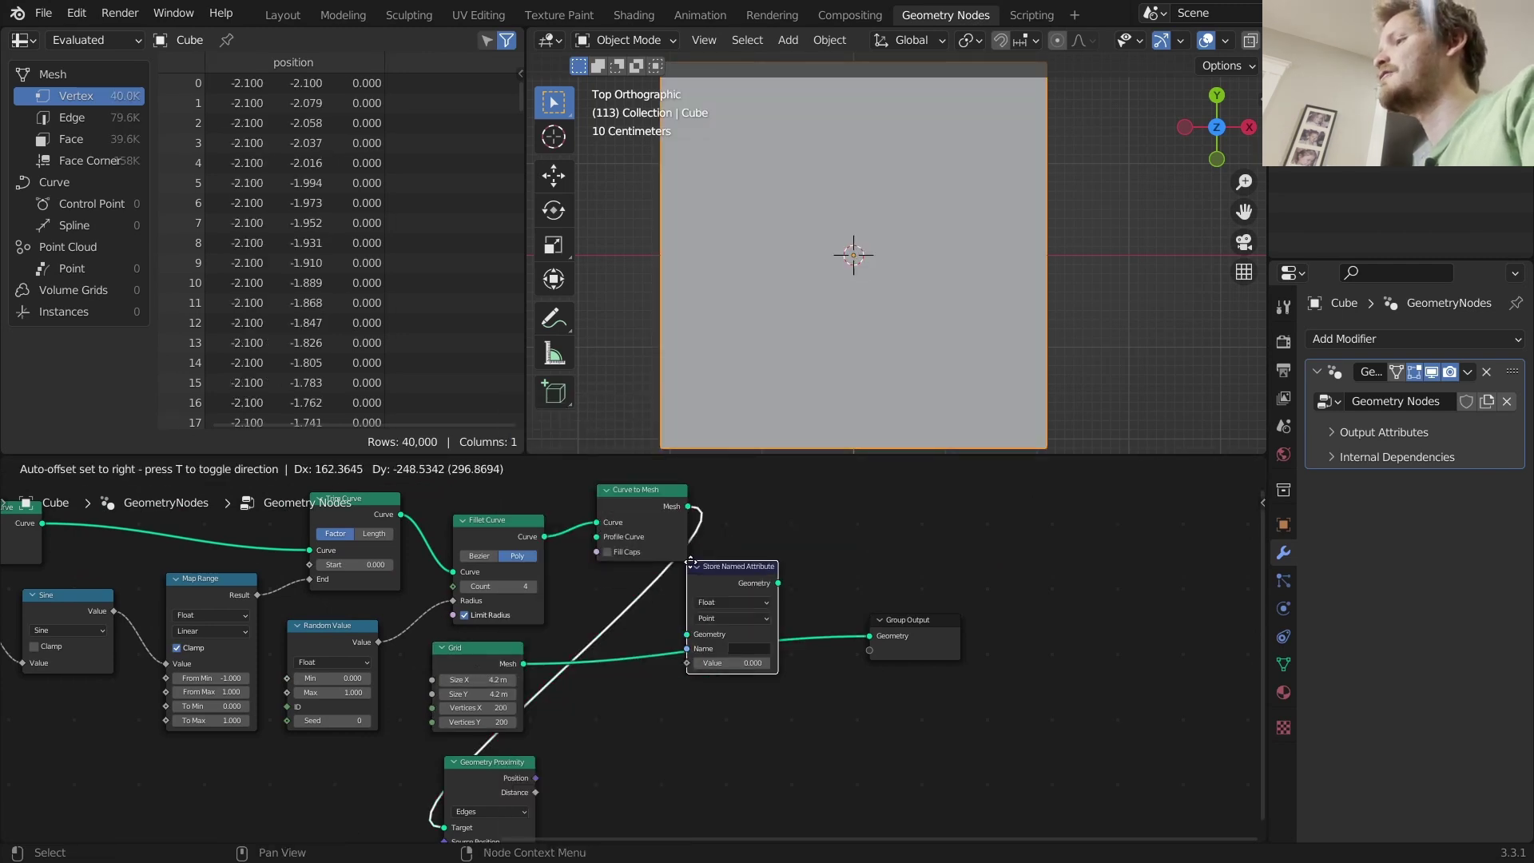
left_click(717, 538)
Link Geometry Proximity's Distance to the Store Named Attribute node's Value and name the attribute "distance".
middle_click_drag(572, 786, 627, 689)
mouse_move(593, 695)
left_mouse_down()
mouse_move(782, 608)
mouse_move(768, 599)
mouse_move(591, 694)
left_mouse_up()
left_click(831, 577)
type("distance")
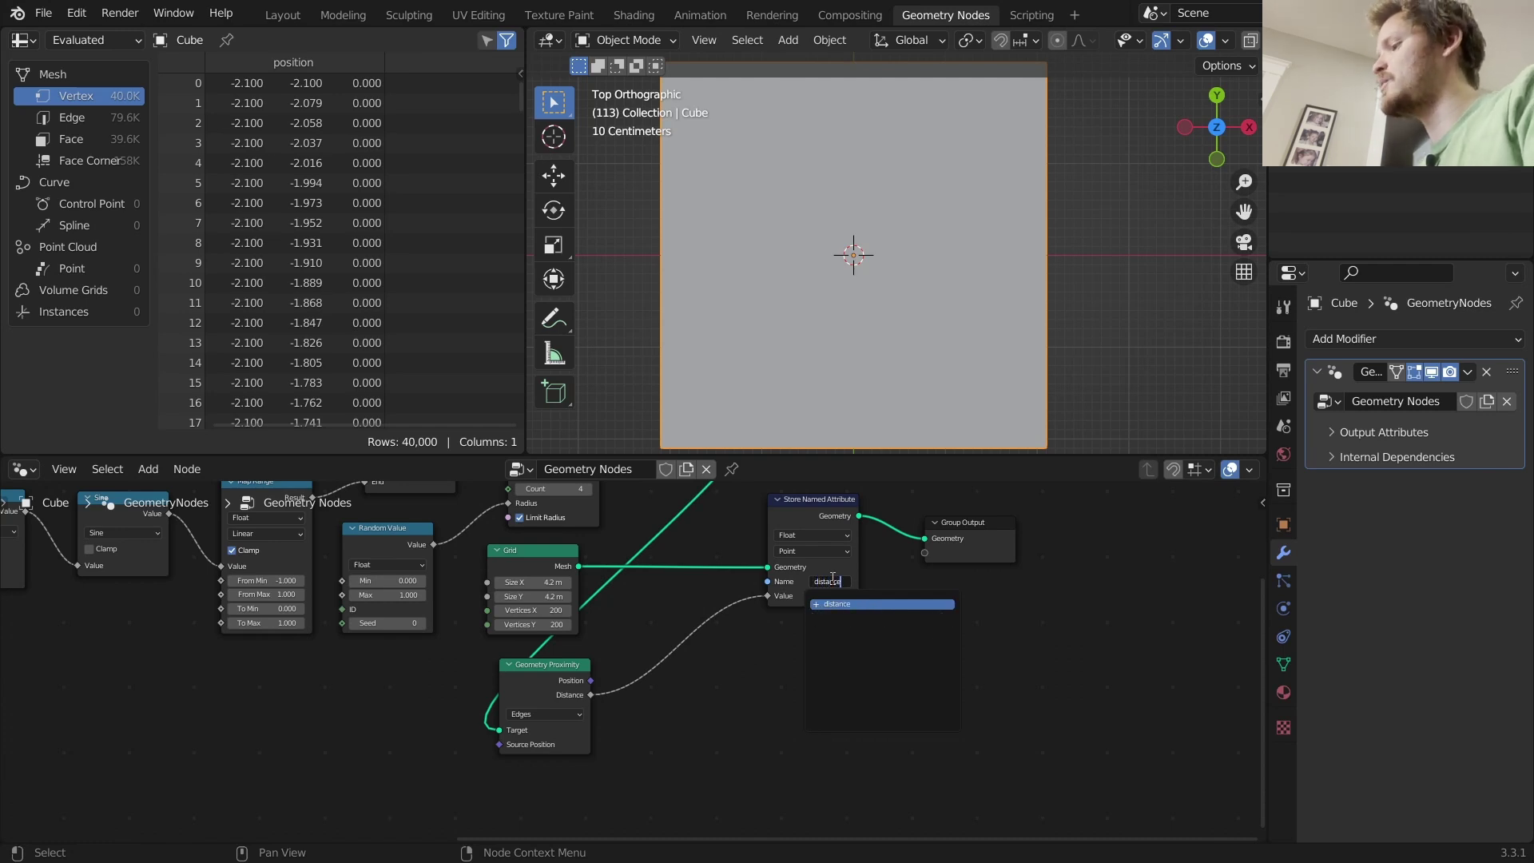
key("Return")
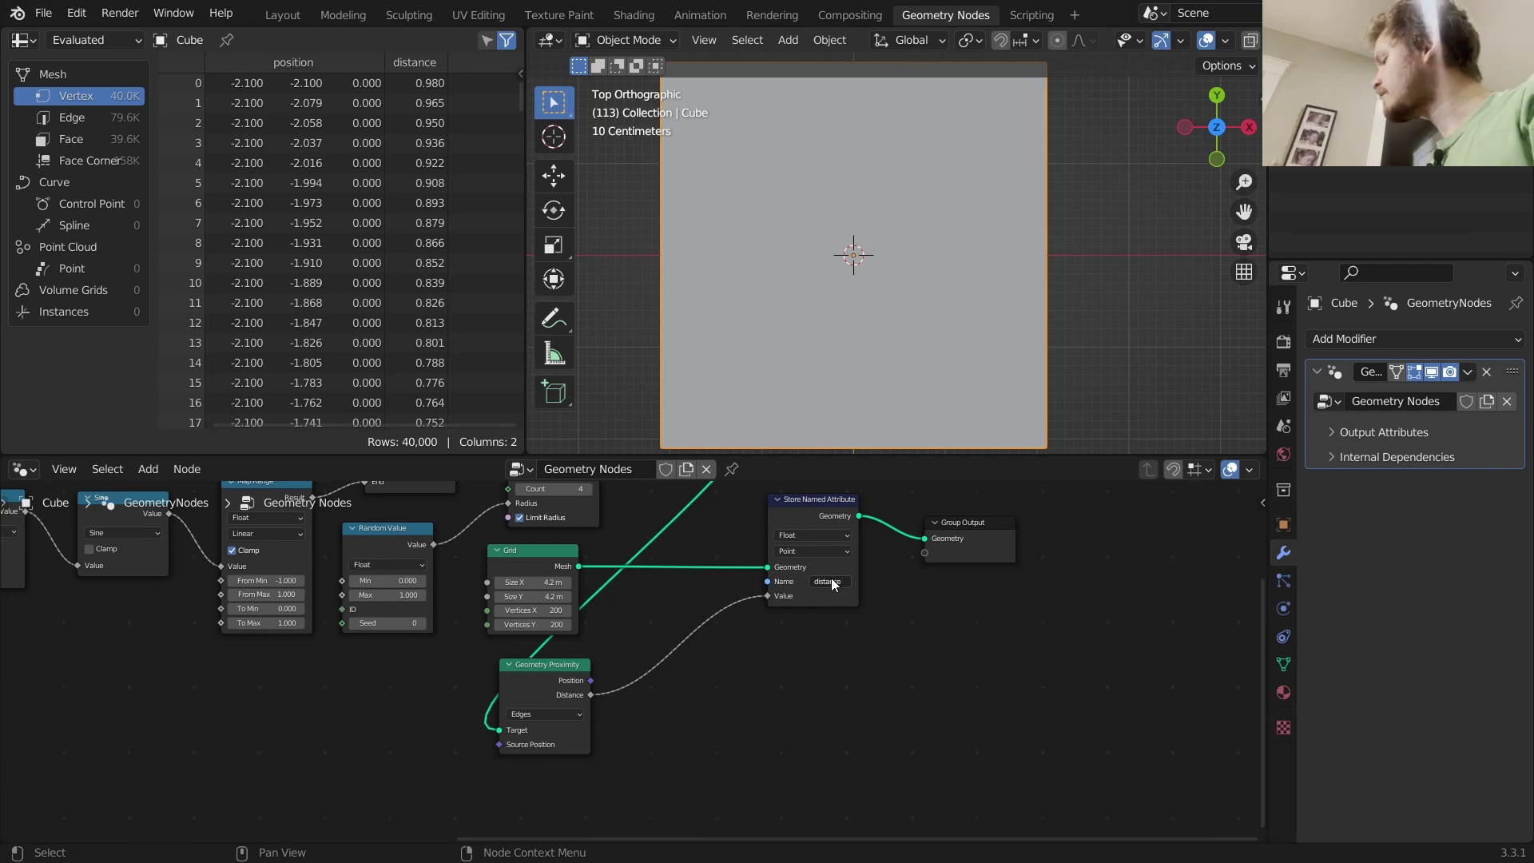
Insert a Set Material node between Store Named Attribute and Group Output and assign the existing material named "Material".
middle_click_drag(846, 550, 773, 605)
key("shift+a")
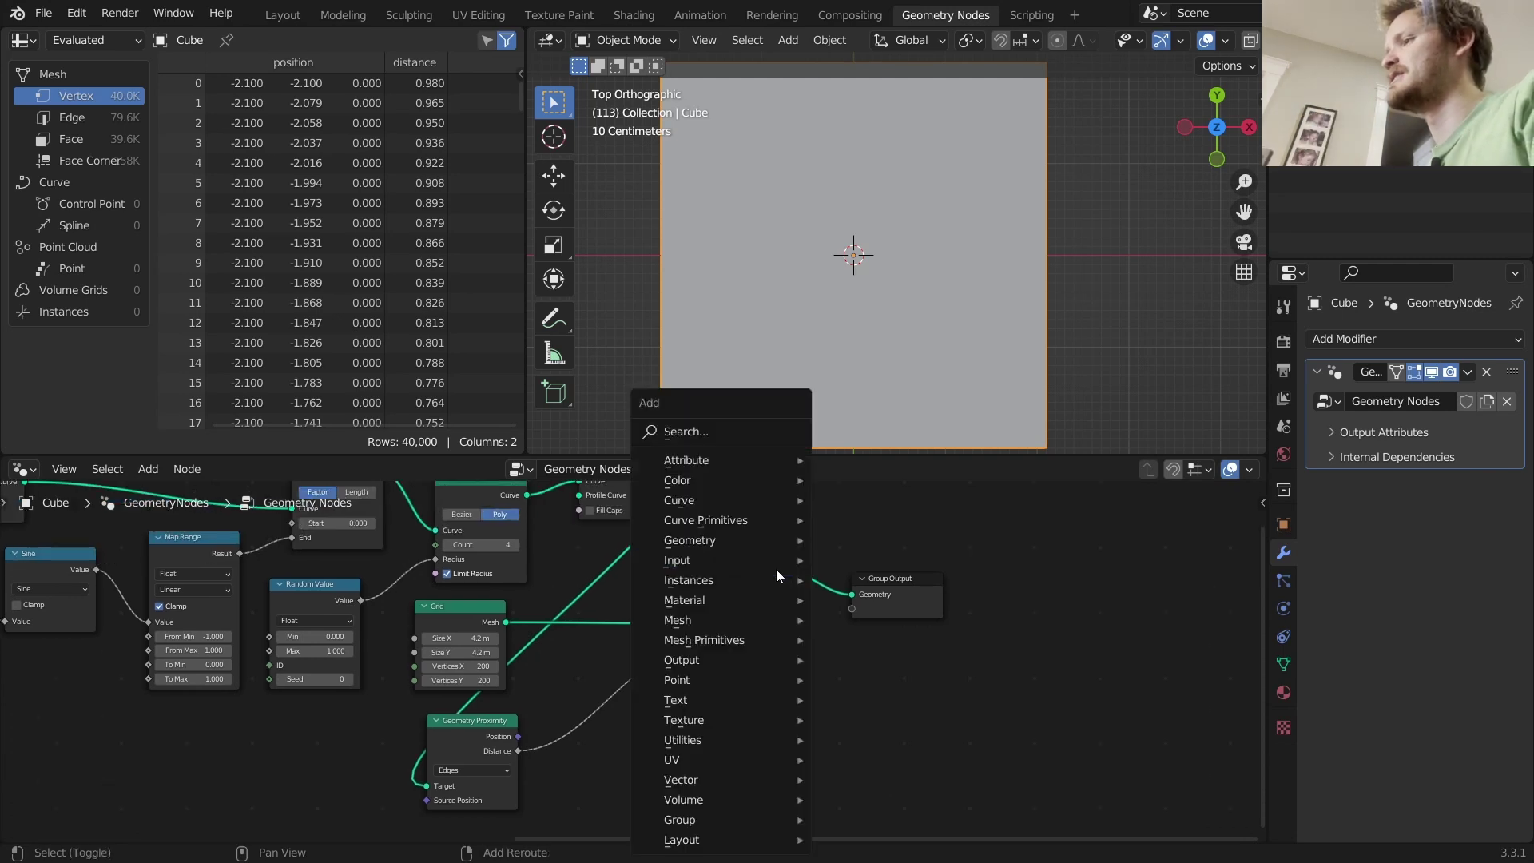
left_click(717, 427)
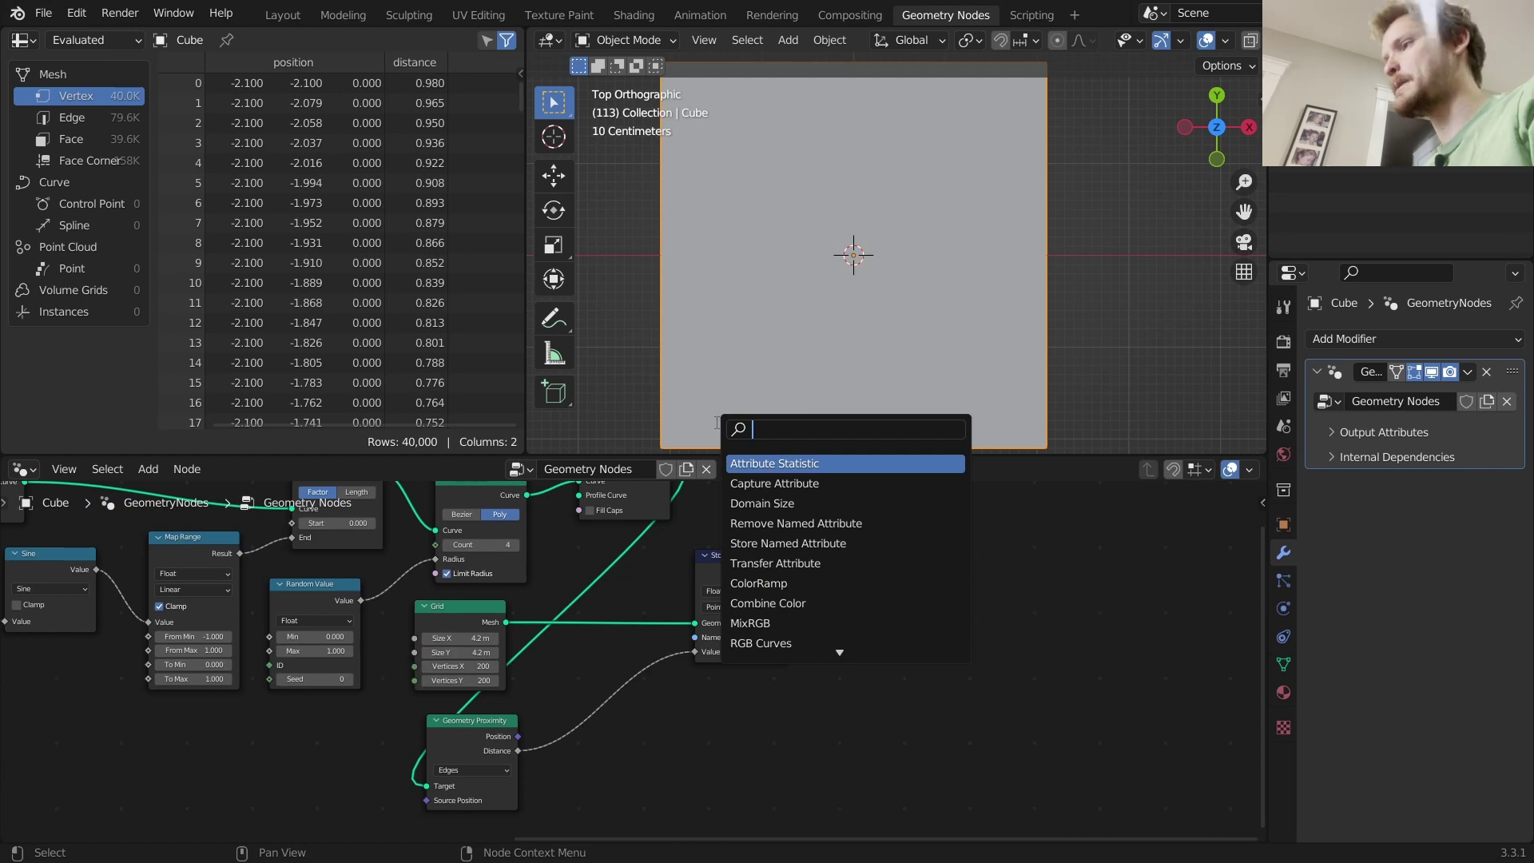
type("set mat")
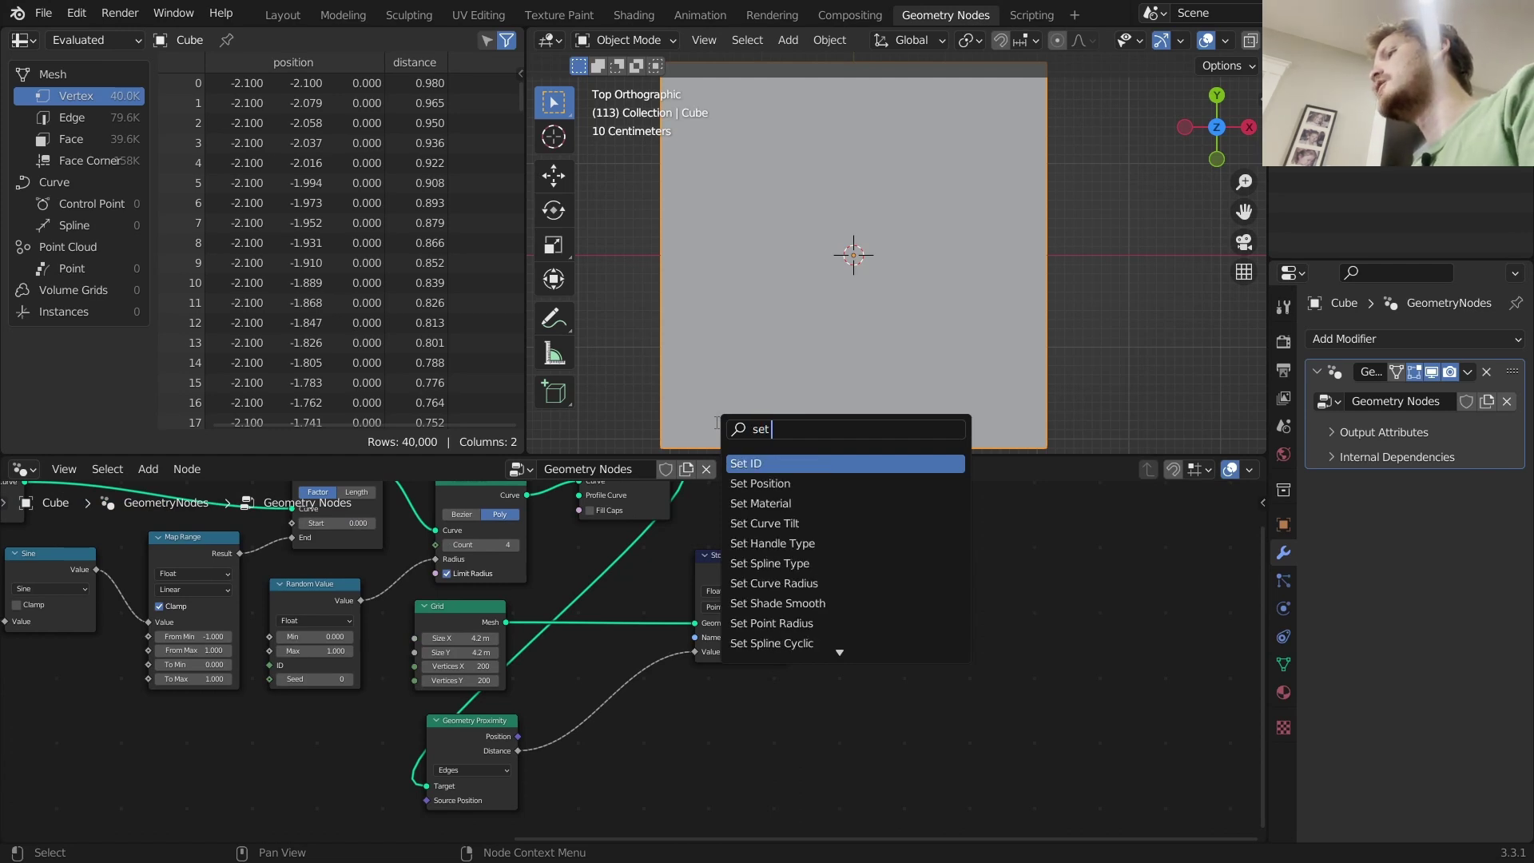
key("Return")
left_click(834, 526)
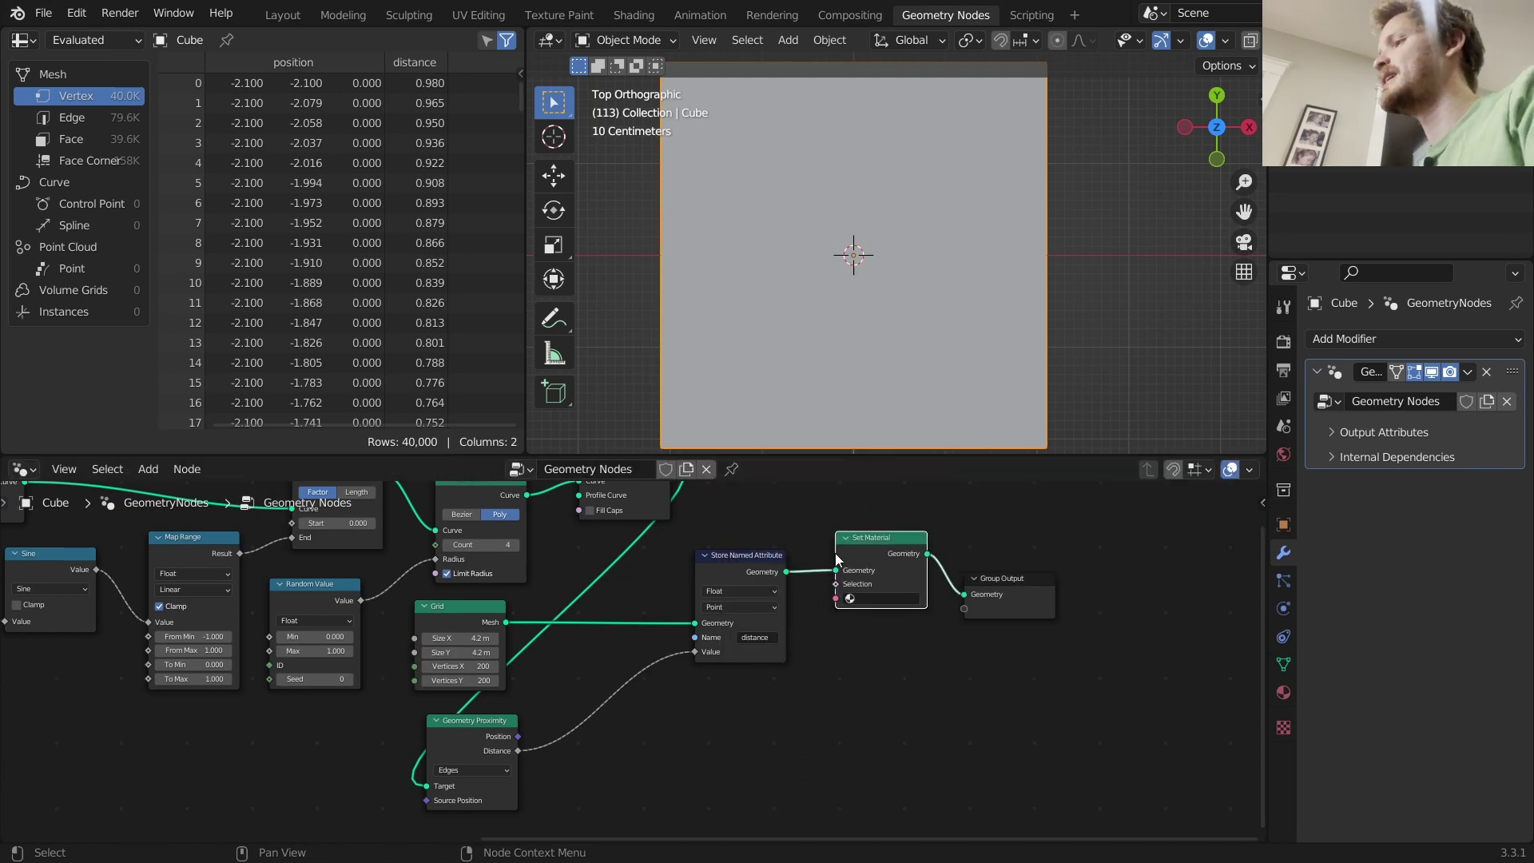
left_click(887, 599)
left_click(889, 620)
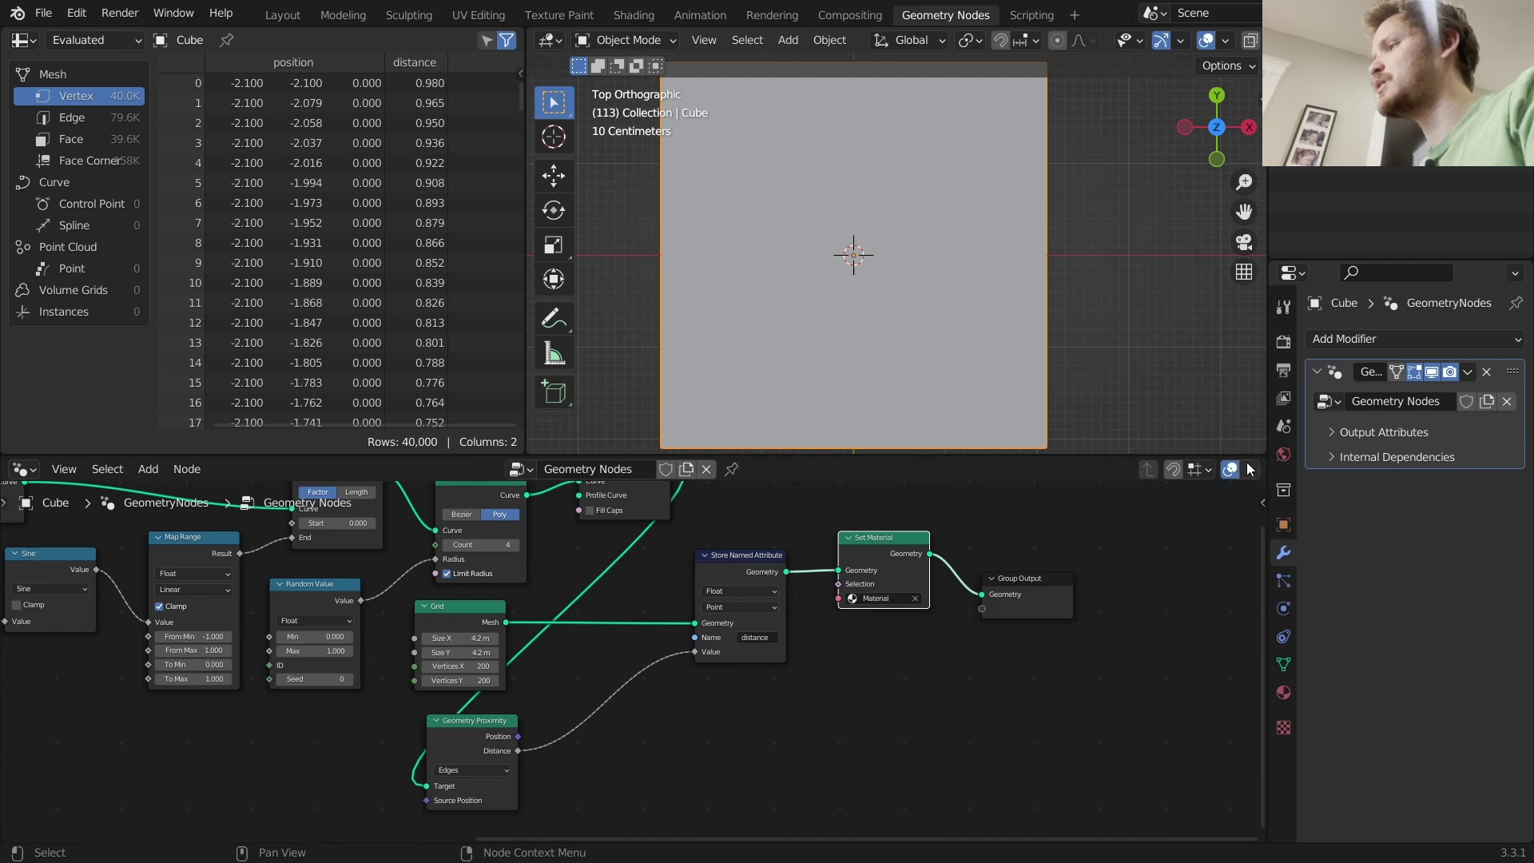
Split the geometry node editor into two side-by-side areas and turn the new one into a Shader Editor.
left_click_drag(1260, 459, 487, 495)
left_click(516, 469)
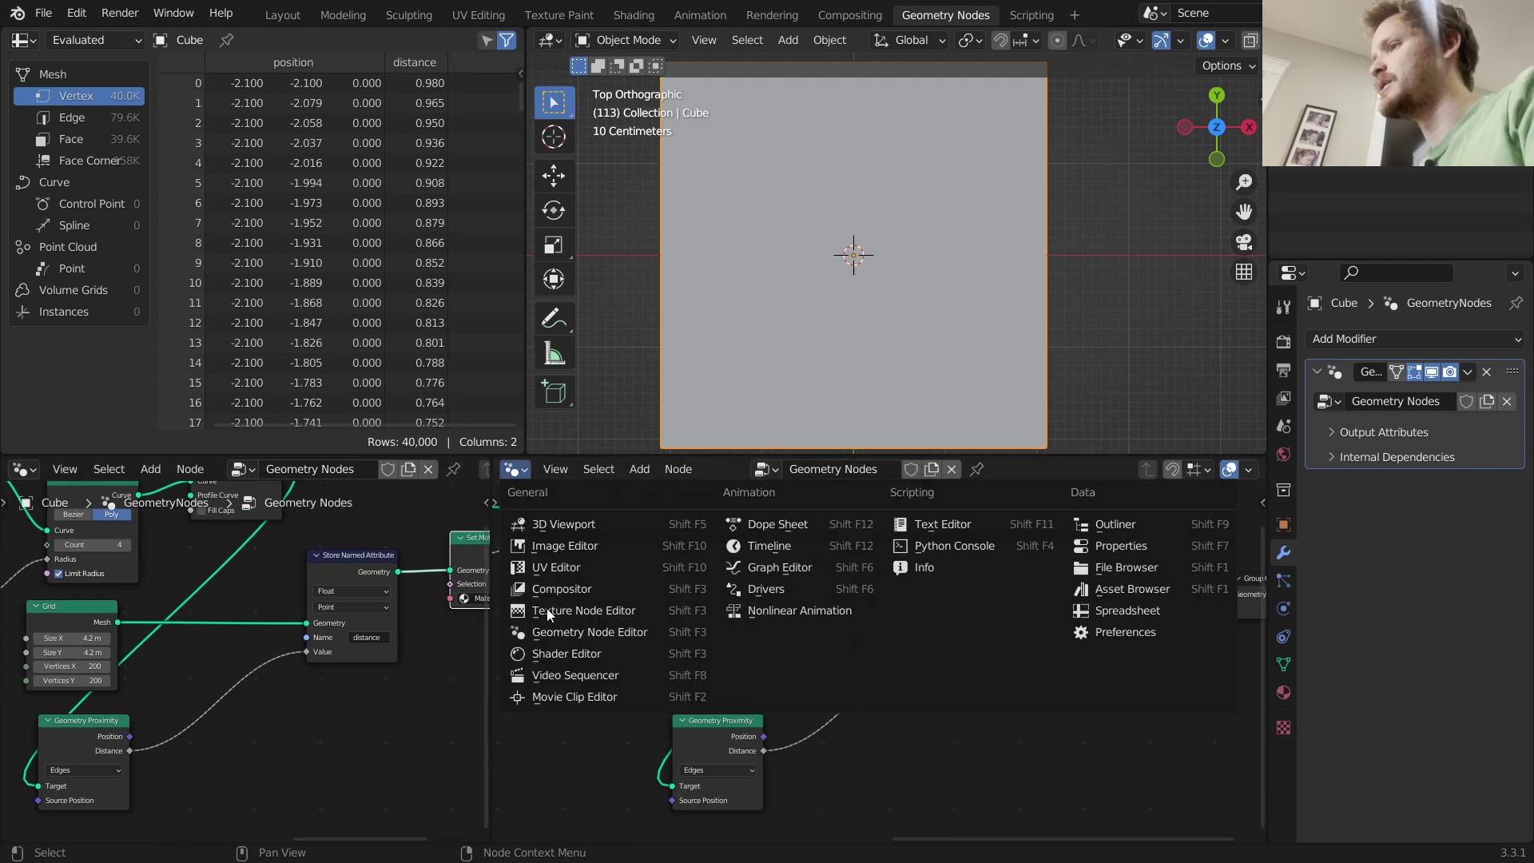
left_click(557, 659)
left_click(907, 475)
left_click(954, 500)
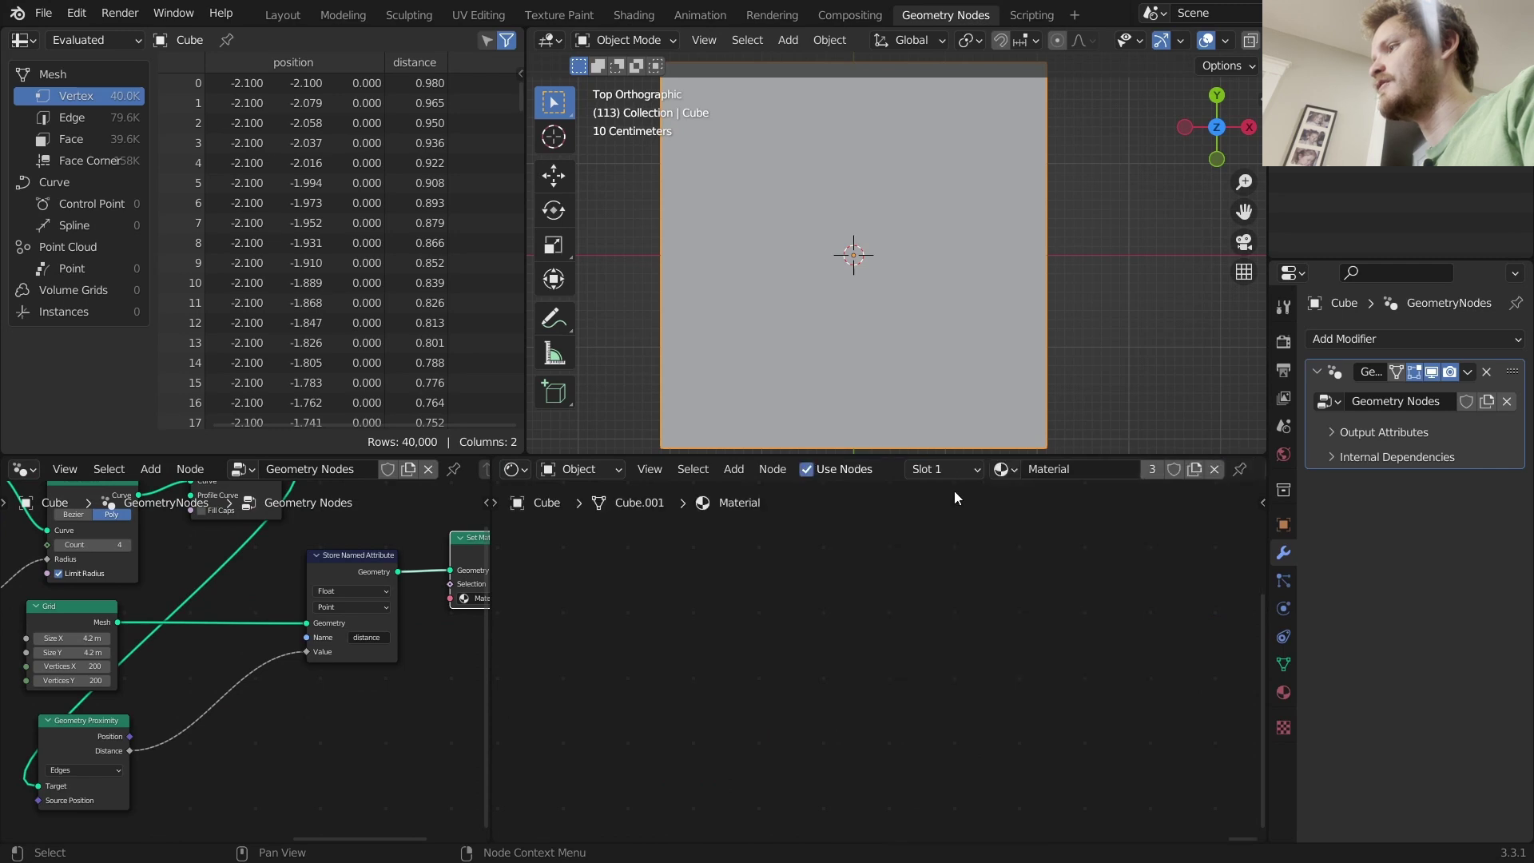
Rename the object's material as "psy".
double_click(1044, 469)
type("psy")
key("Return")
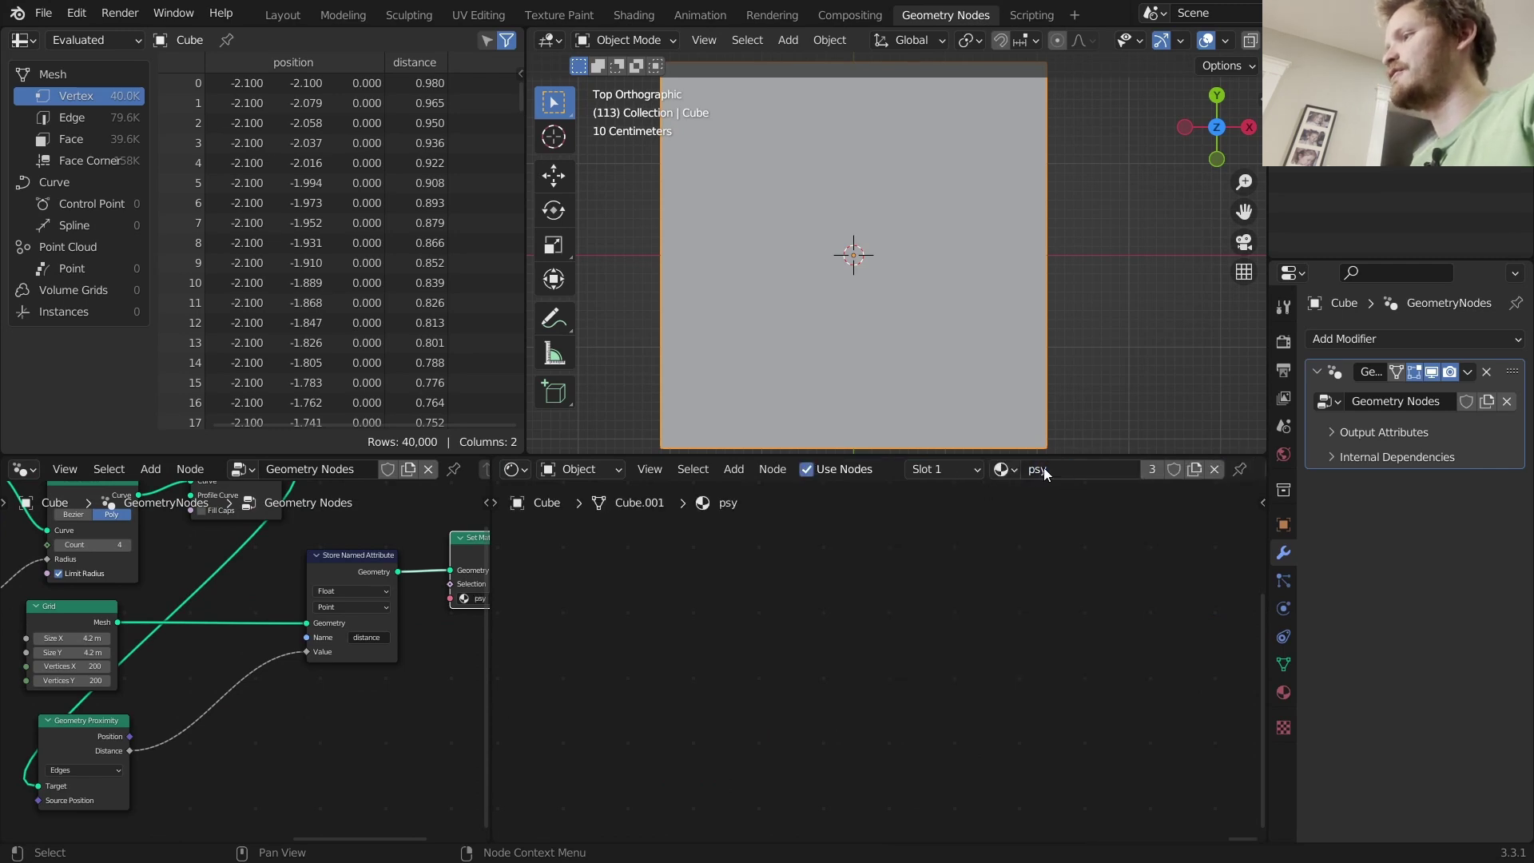
Switch the 3D viewport to rendered shading and delete the Principled BSDF node from the psy material.
key("Home")
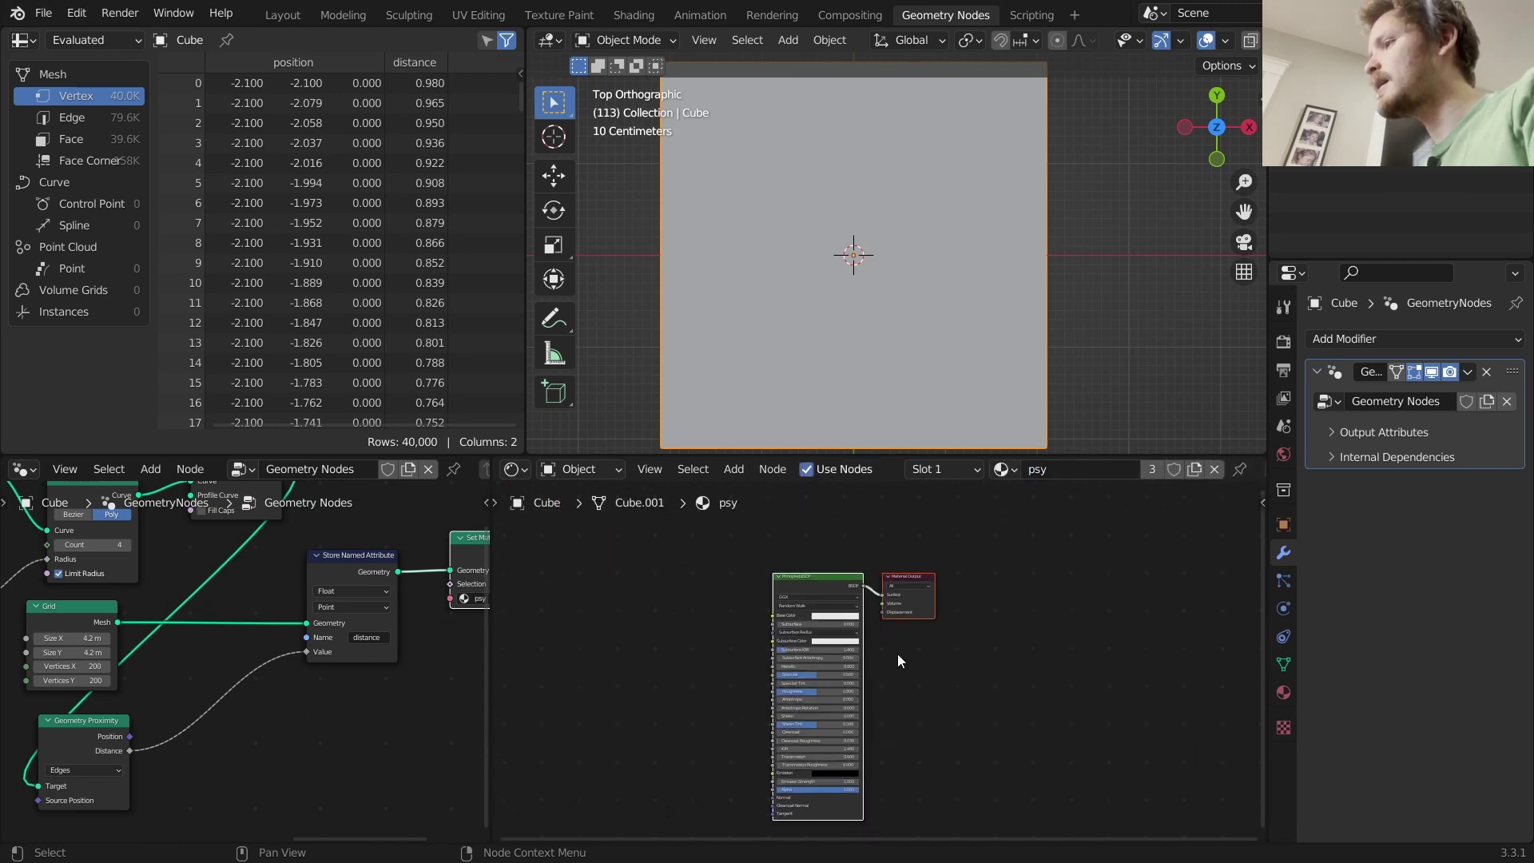
scroll(1229, 50, "down", 3)
left_click(1228, 40)
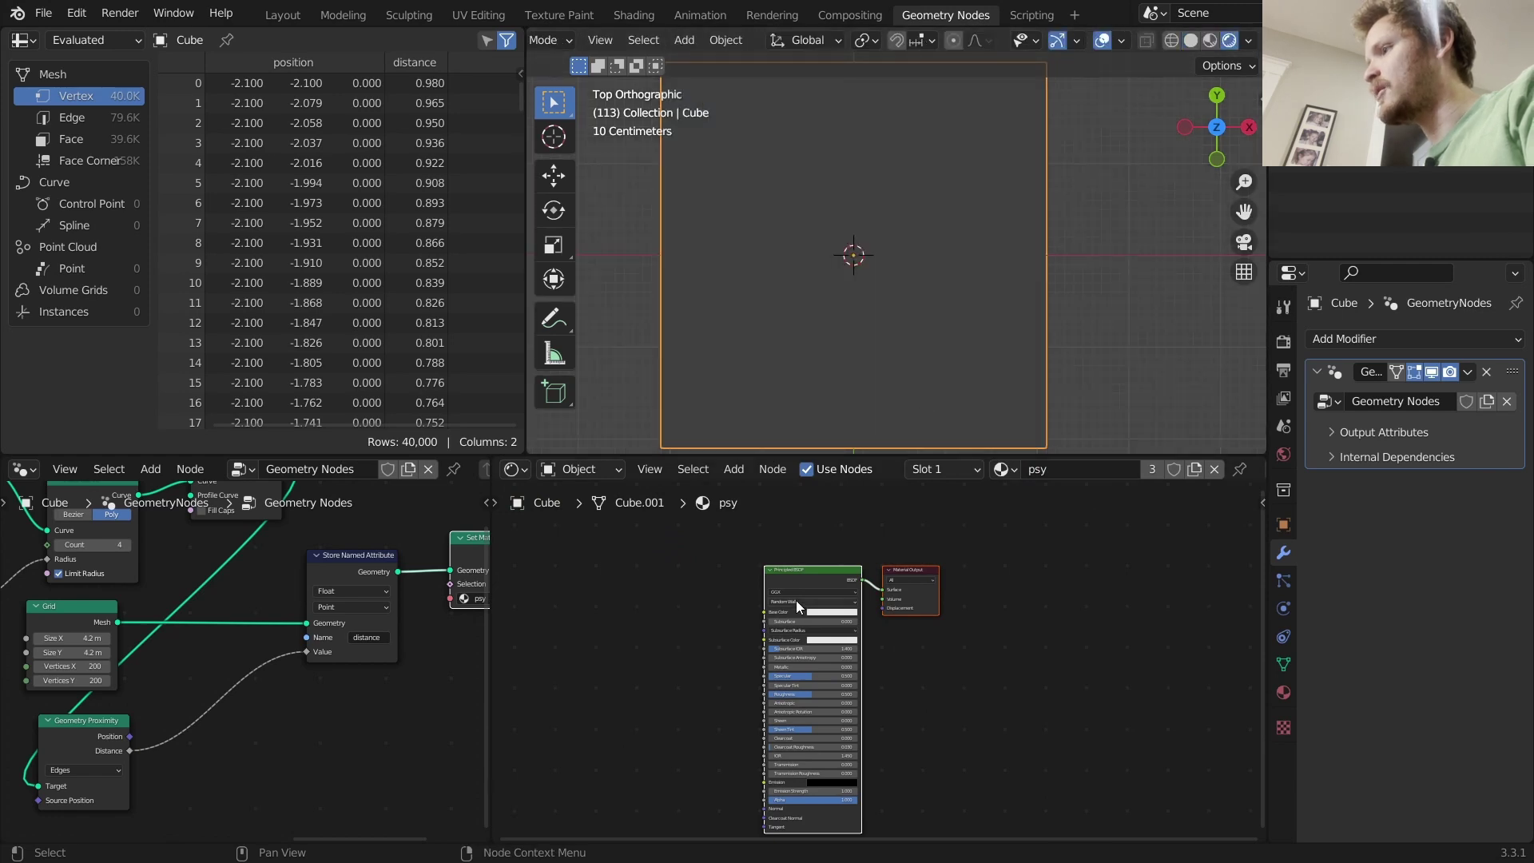
scroll(796, 601, "up", 2)
left_click(798, 593)
left_click(863, 477)
left_click_drag(826, 515, 852, 445)
key("x")
Add an Attribute node that reads "distance" and link its Fac output to Material Output's Surface.
key("shift+a")
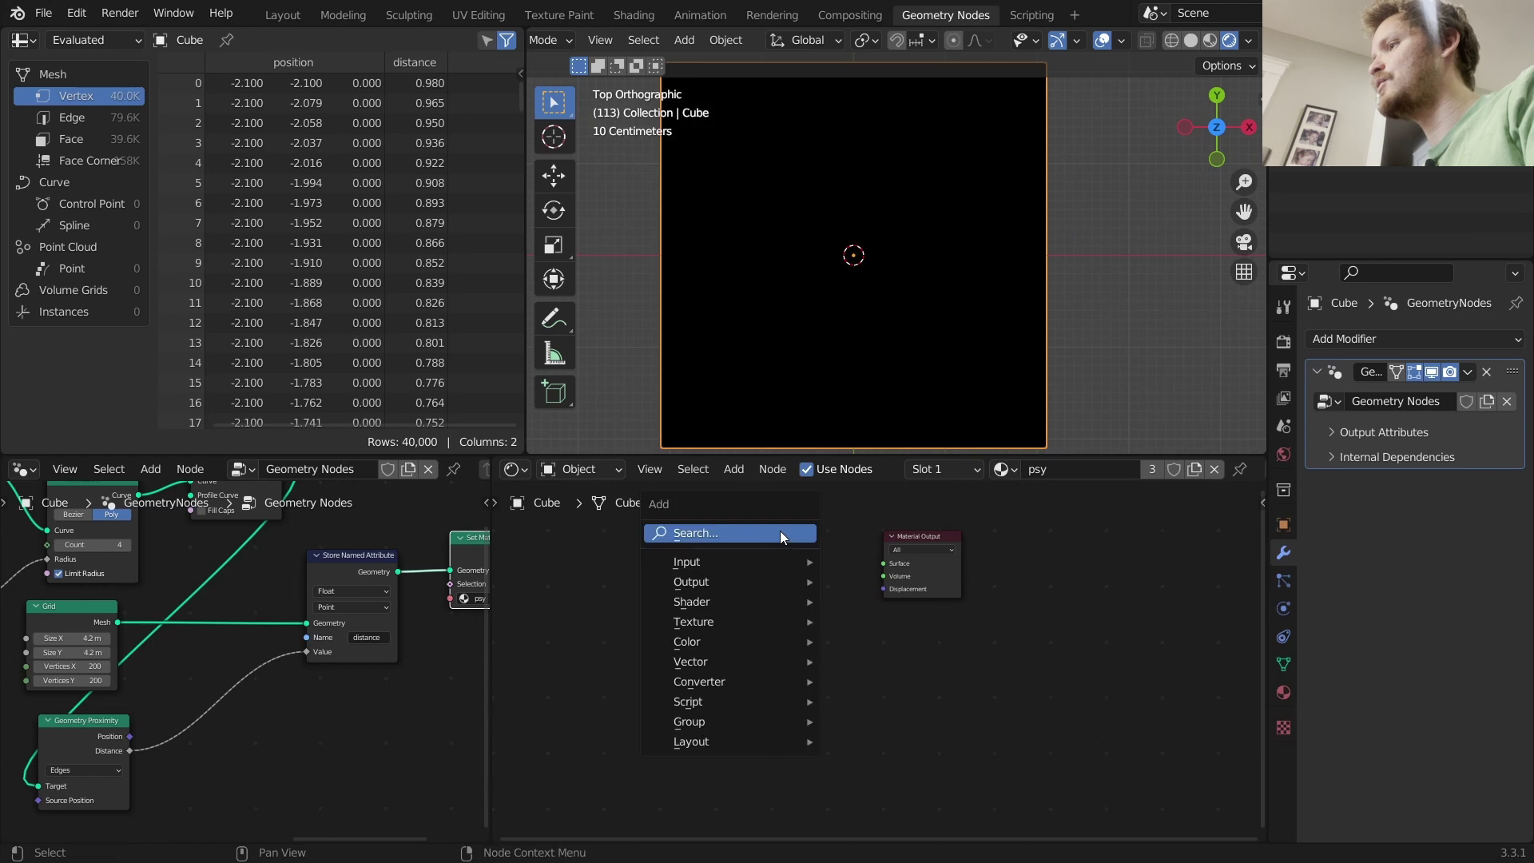
type("att")
key("Return")
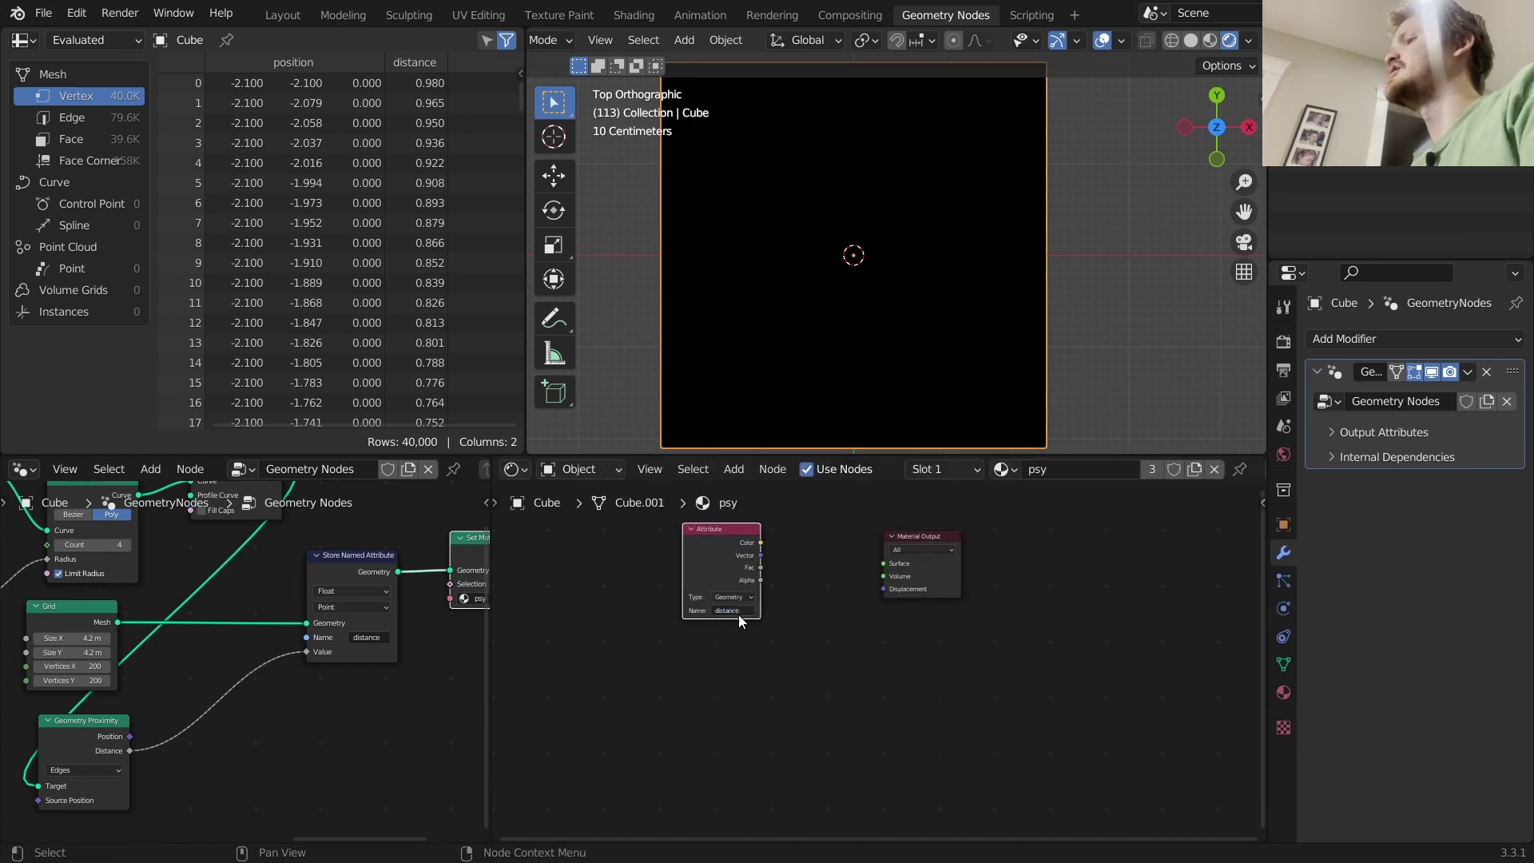
left_click(722, 544, "ctrl+shift")
left_click(723, 543, "ctrl+shift")
left_click(723, 543, "ctrl+shift")
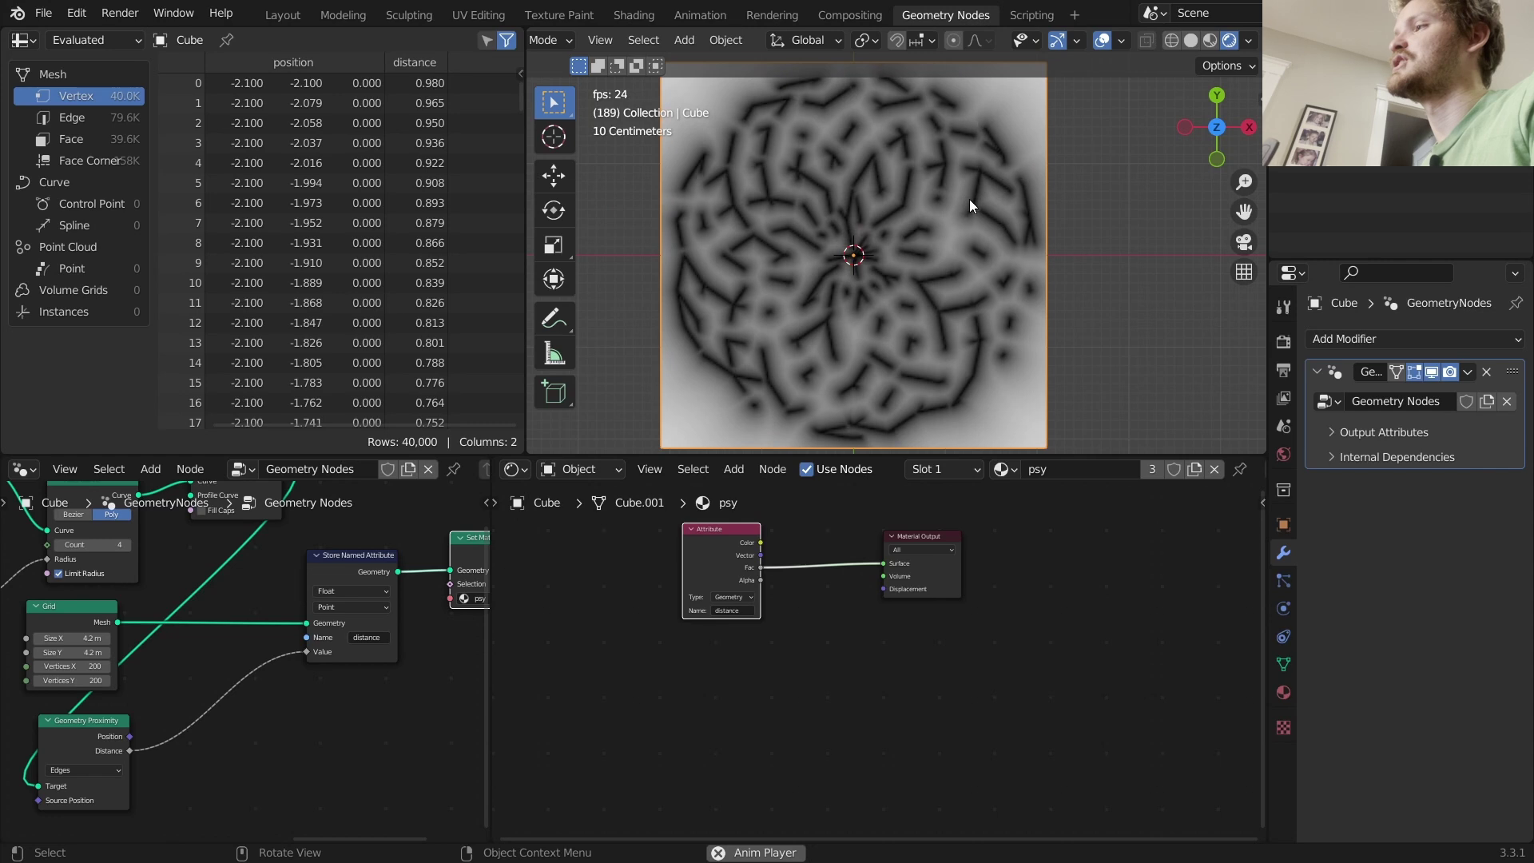
Insert a Math node between the Attribute node and Material Output and set its operation to Ping-Pong.
middle_click_drag(798, 593, 808, 637)
key("shift+a")
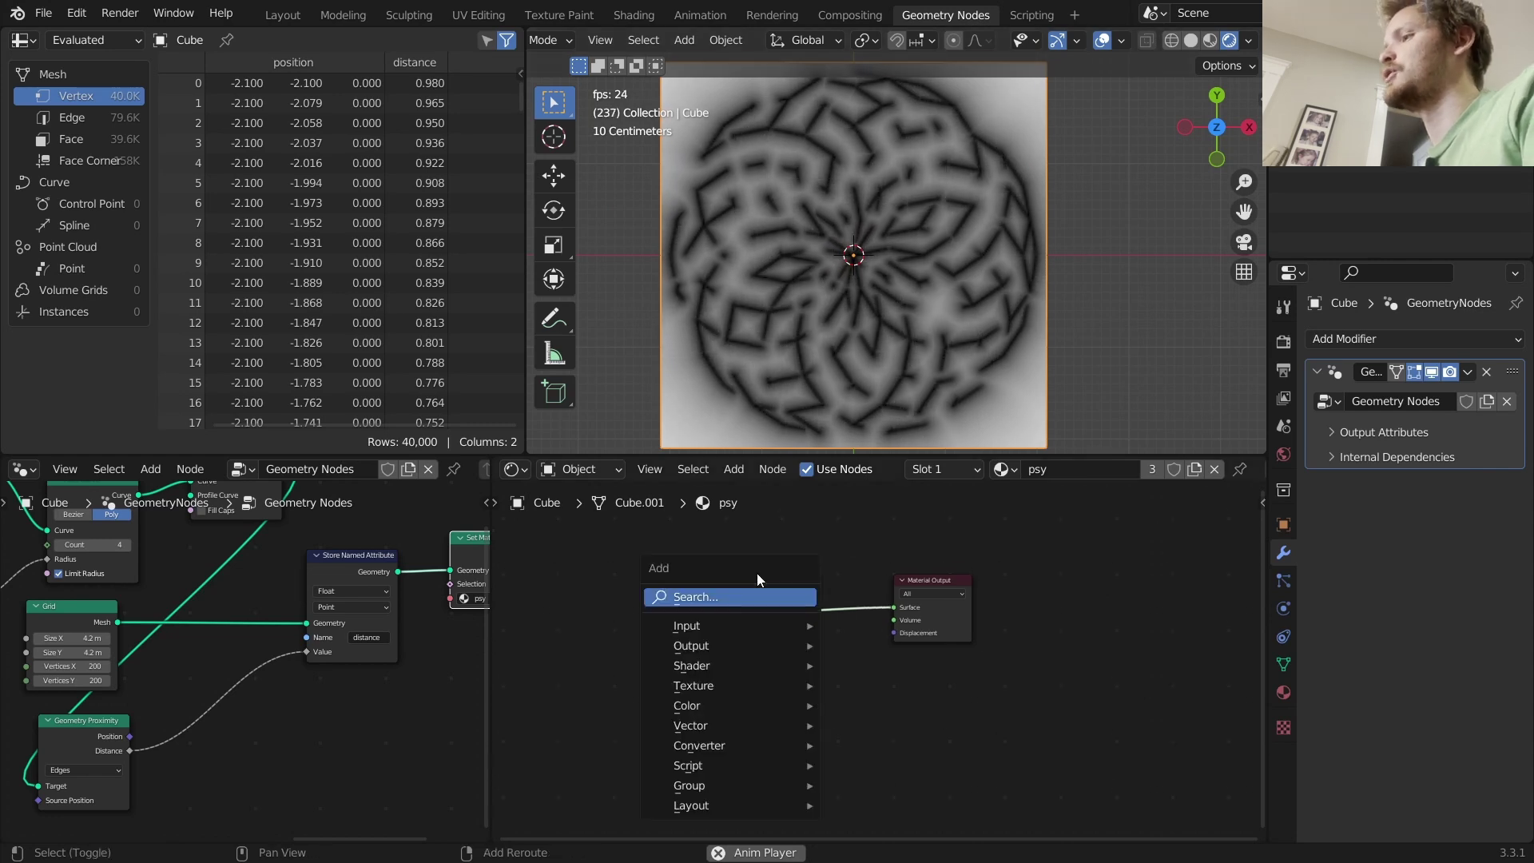
left_click(760, 590)
type("math")
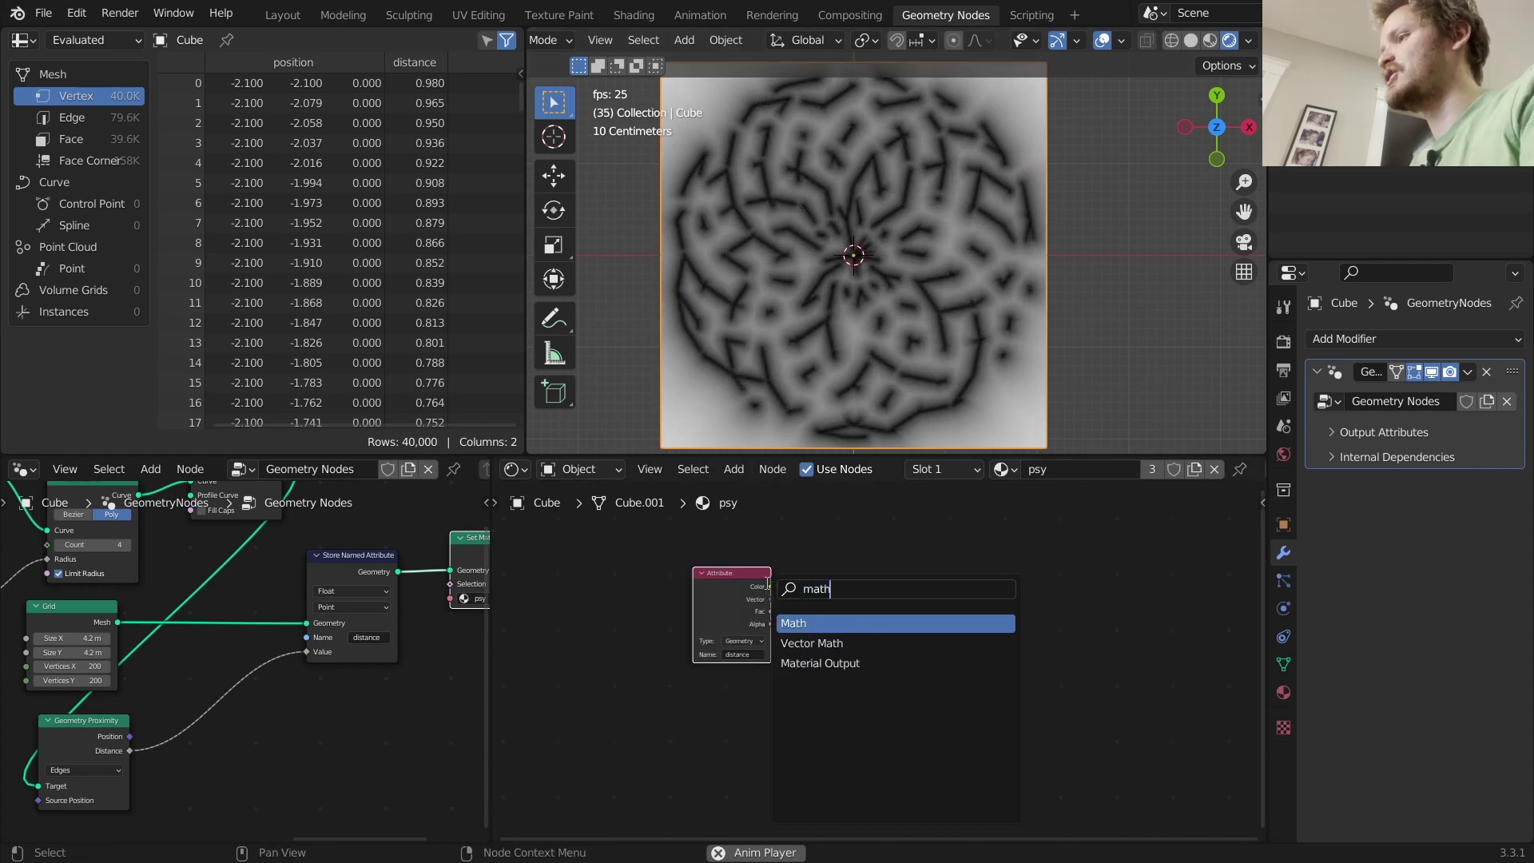
key("Return")
left_click(874, 635)
scroll(875, 635, "up", 2)
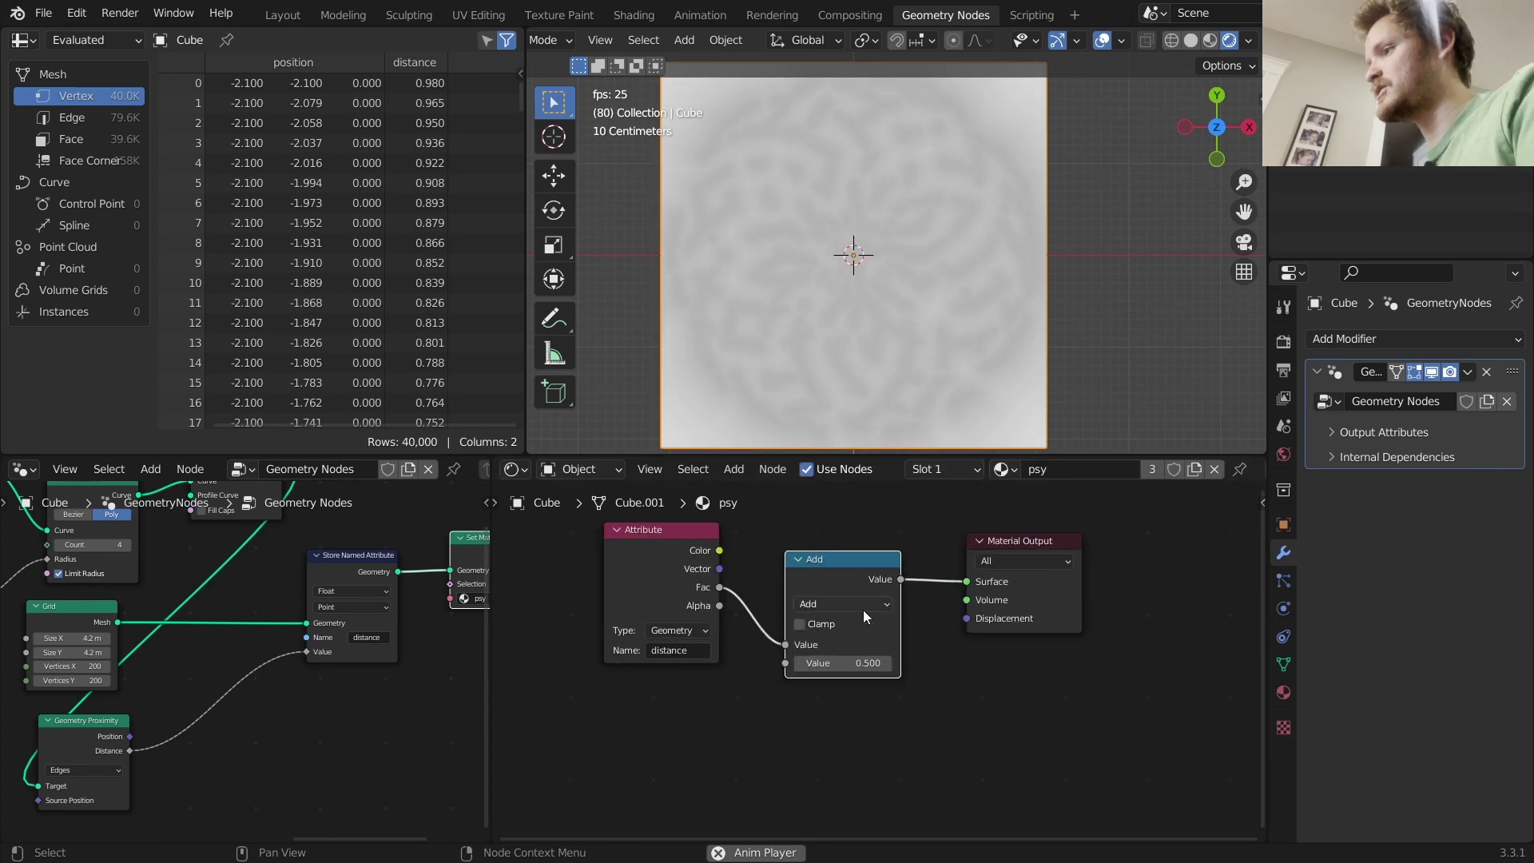
left_click(861, 606)
left_click(1085, 802)
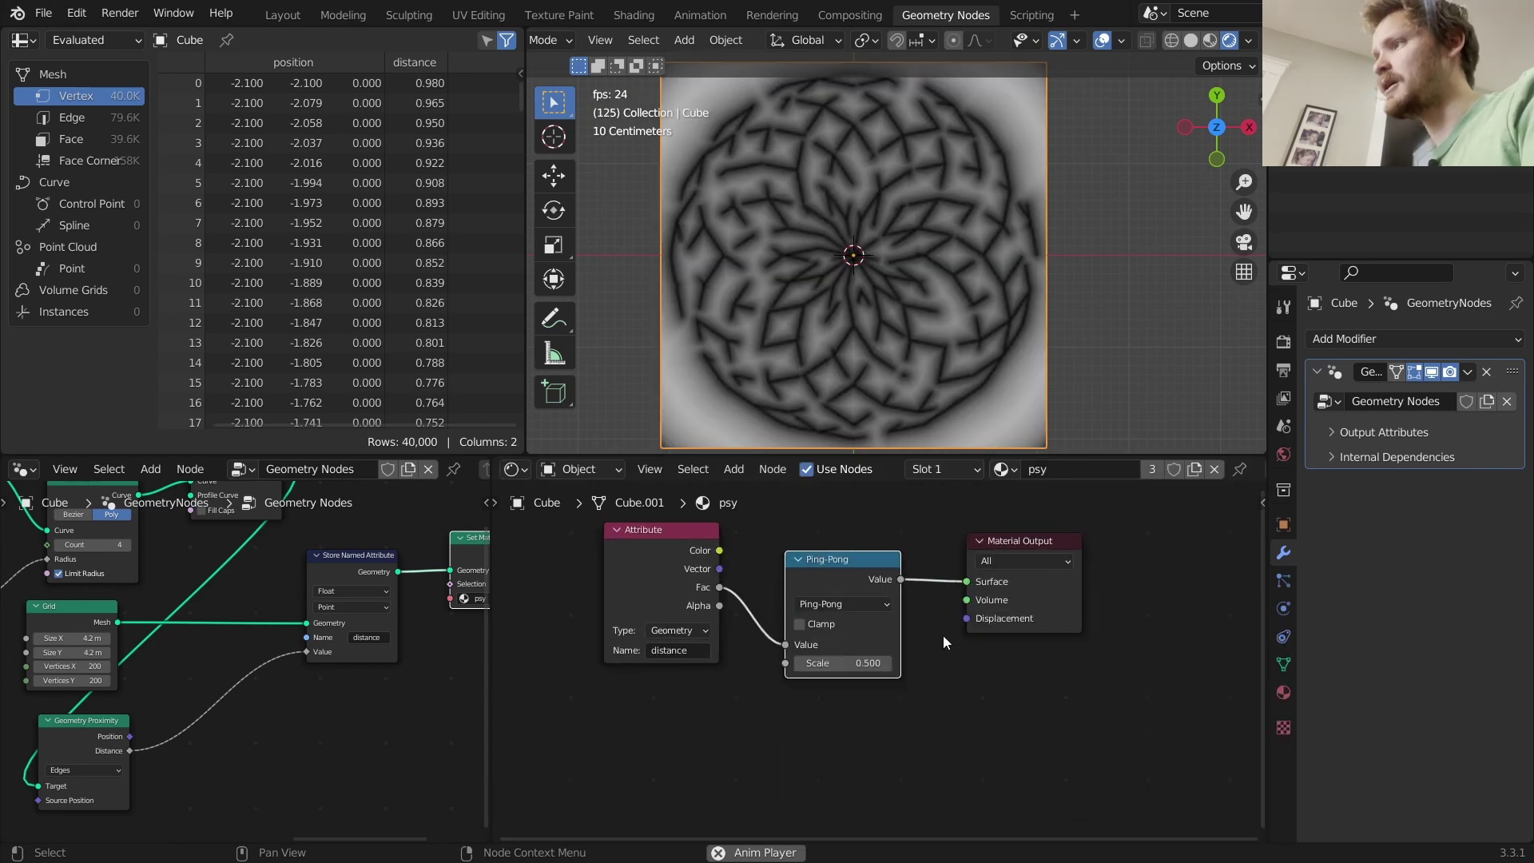
Set the Ping-Pong node's scale to 0.060.
scroll(942, 635, "up", 3)
left_click_drag(832, 664, 815, 668, "shift")
key("ctrl+z")
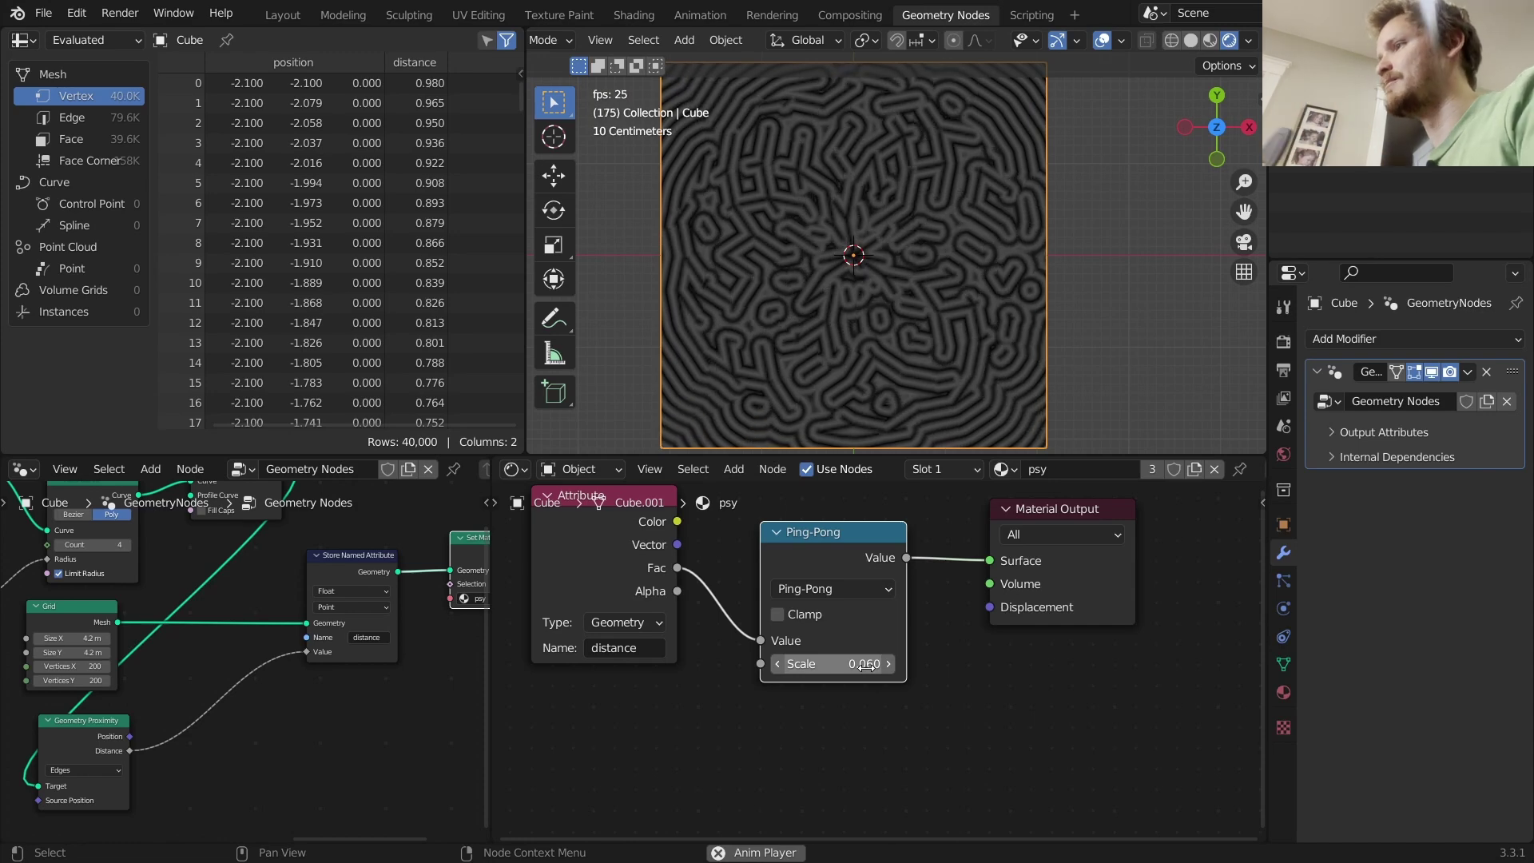
Insert a Hue Saturation Value node with a red color before Material Output, with Ping-Pong's Value driving its Hue.
middle_click_drag(864, 667, 784, 690)
key("shift+a")
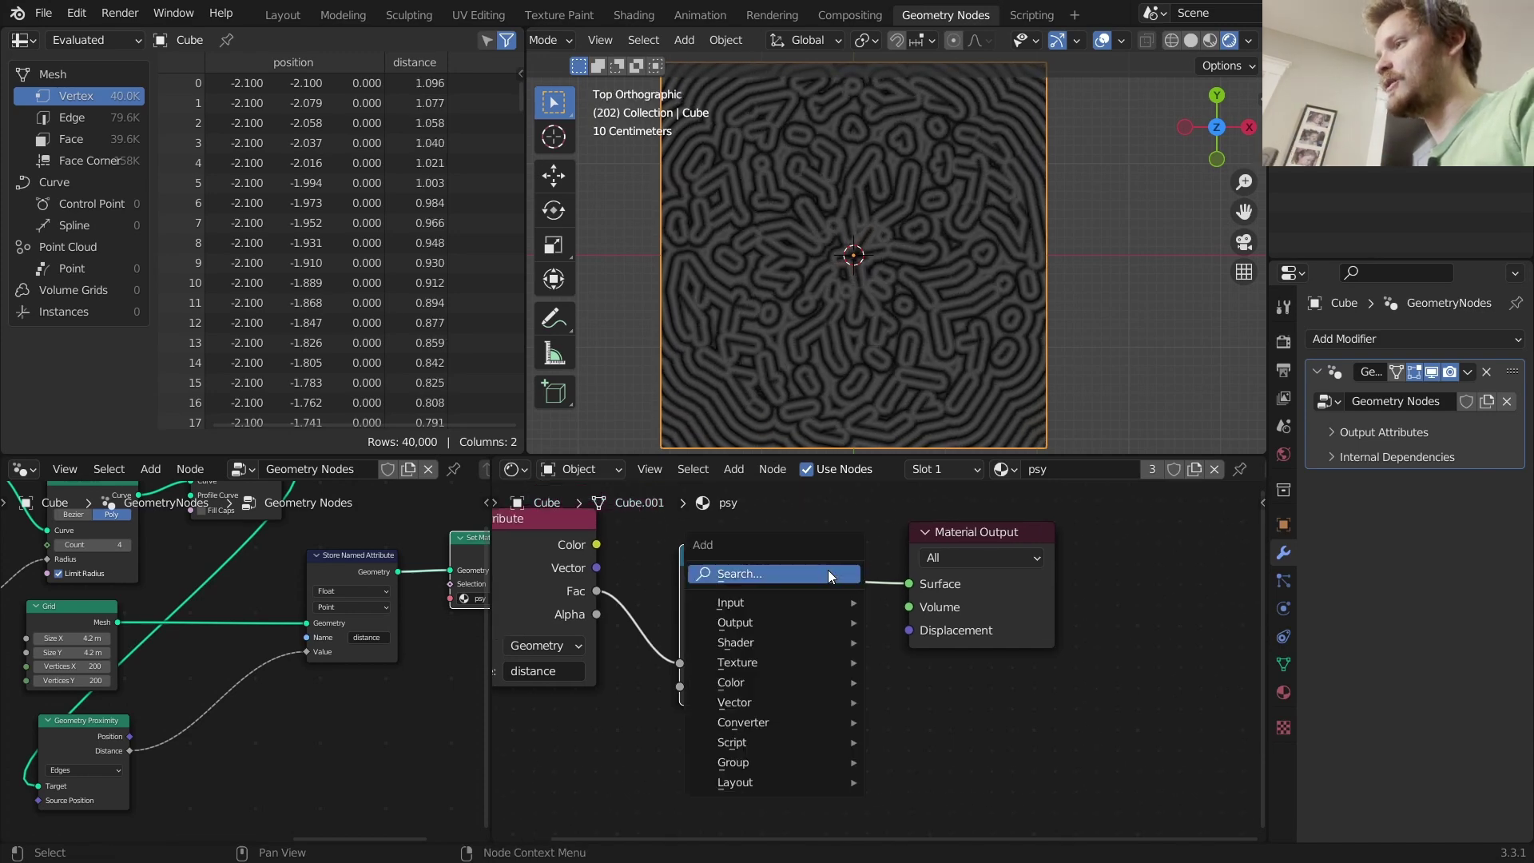
type("hu")
key("Return")
left_click(914, 606)
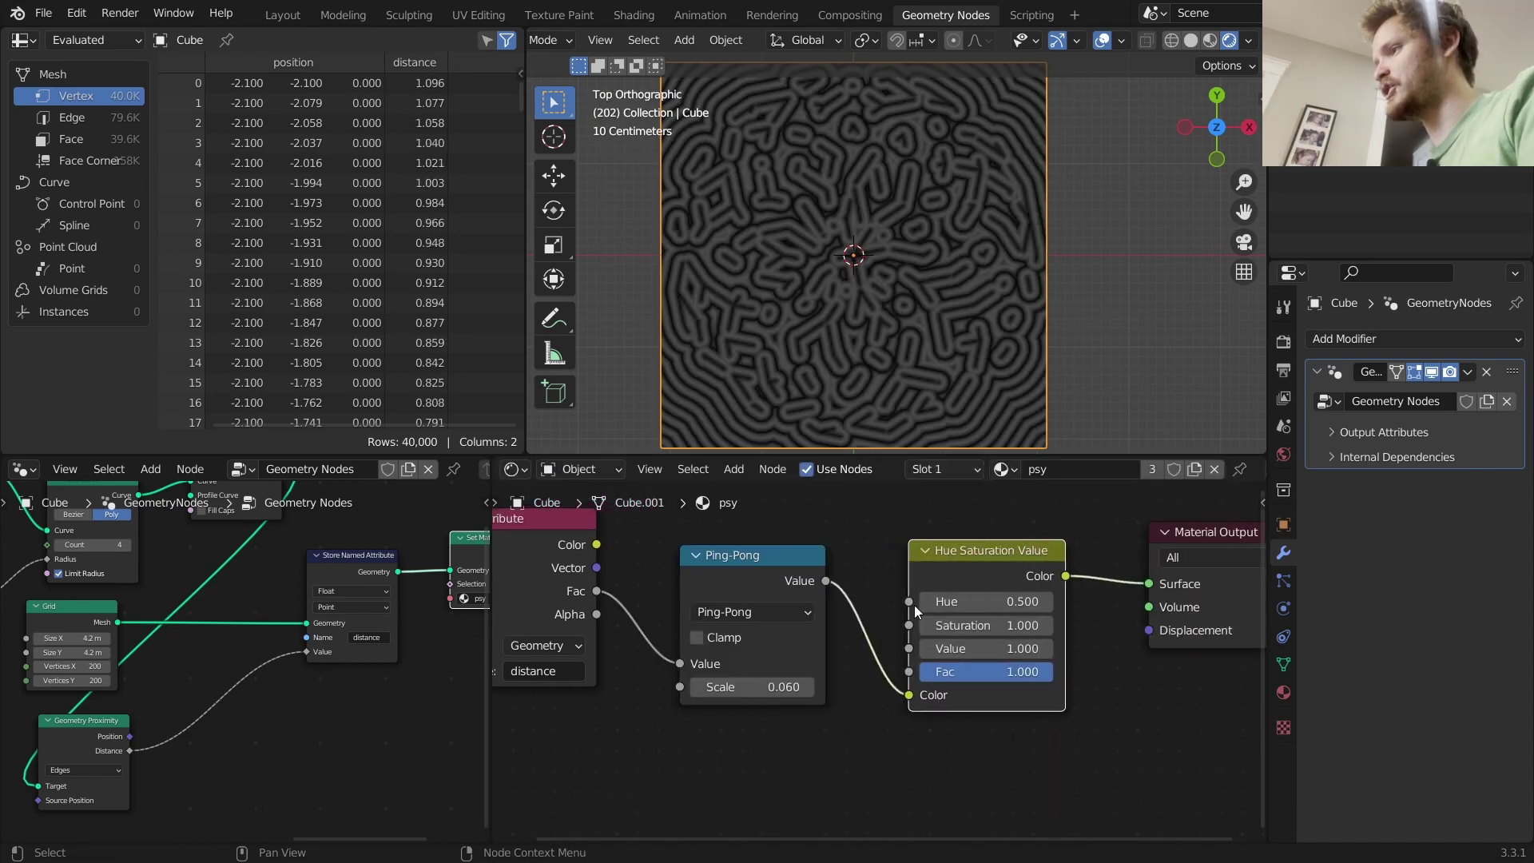
left_click_drag(899, 602, 908, 601)
left_click(1015, 691)
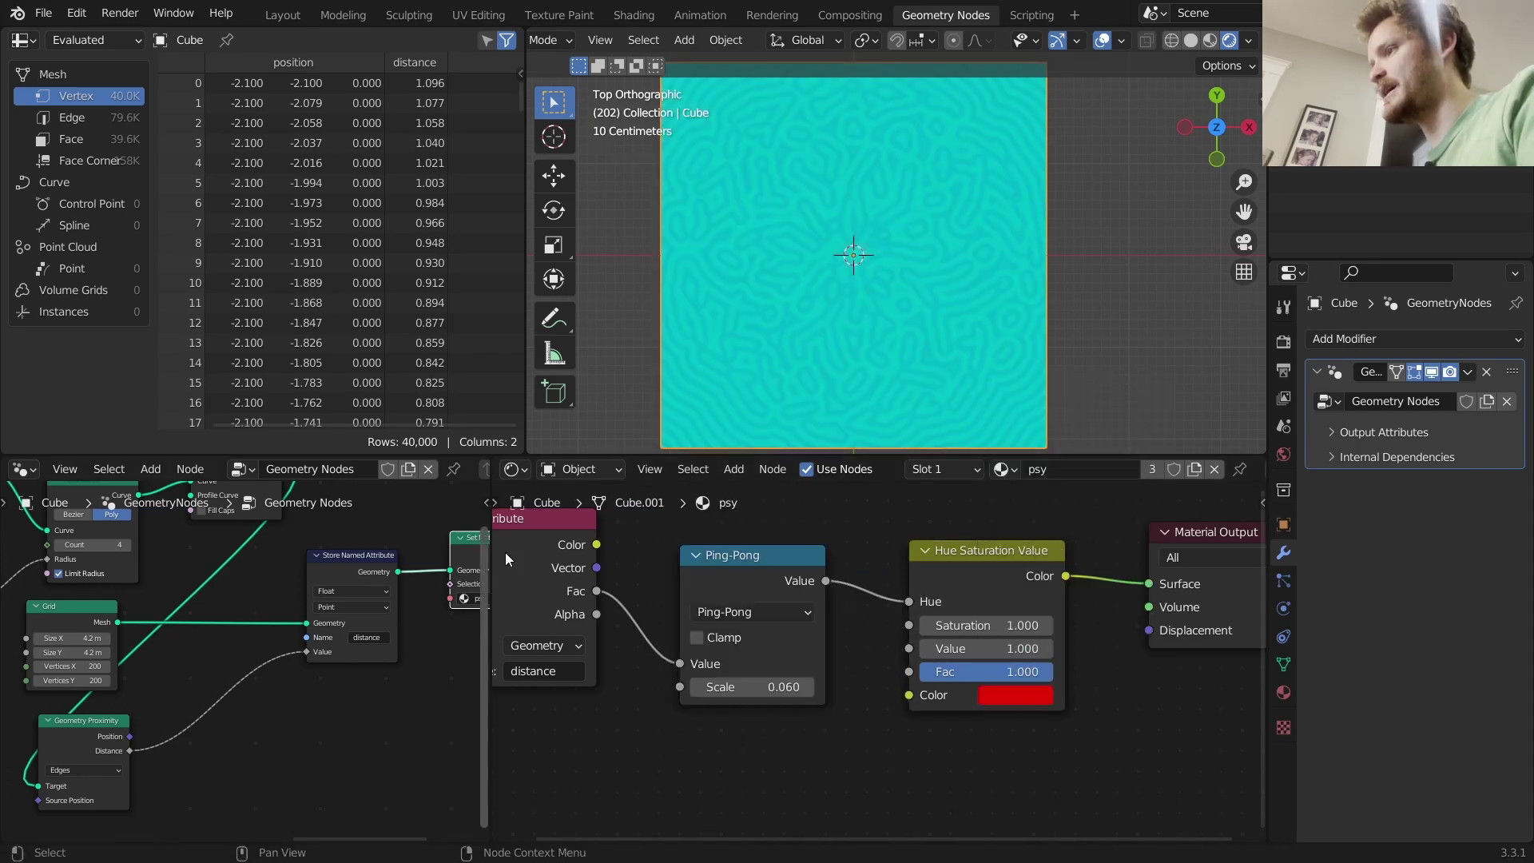
Duplicate the Ping-Pong node into the link before Hue Saturation Value and make the copy Multiply by 5.
left_click(784, 554)
key("shift+d")
left_click(908, 550)
left_click(959, 612)
key("m")
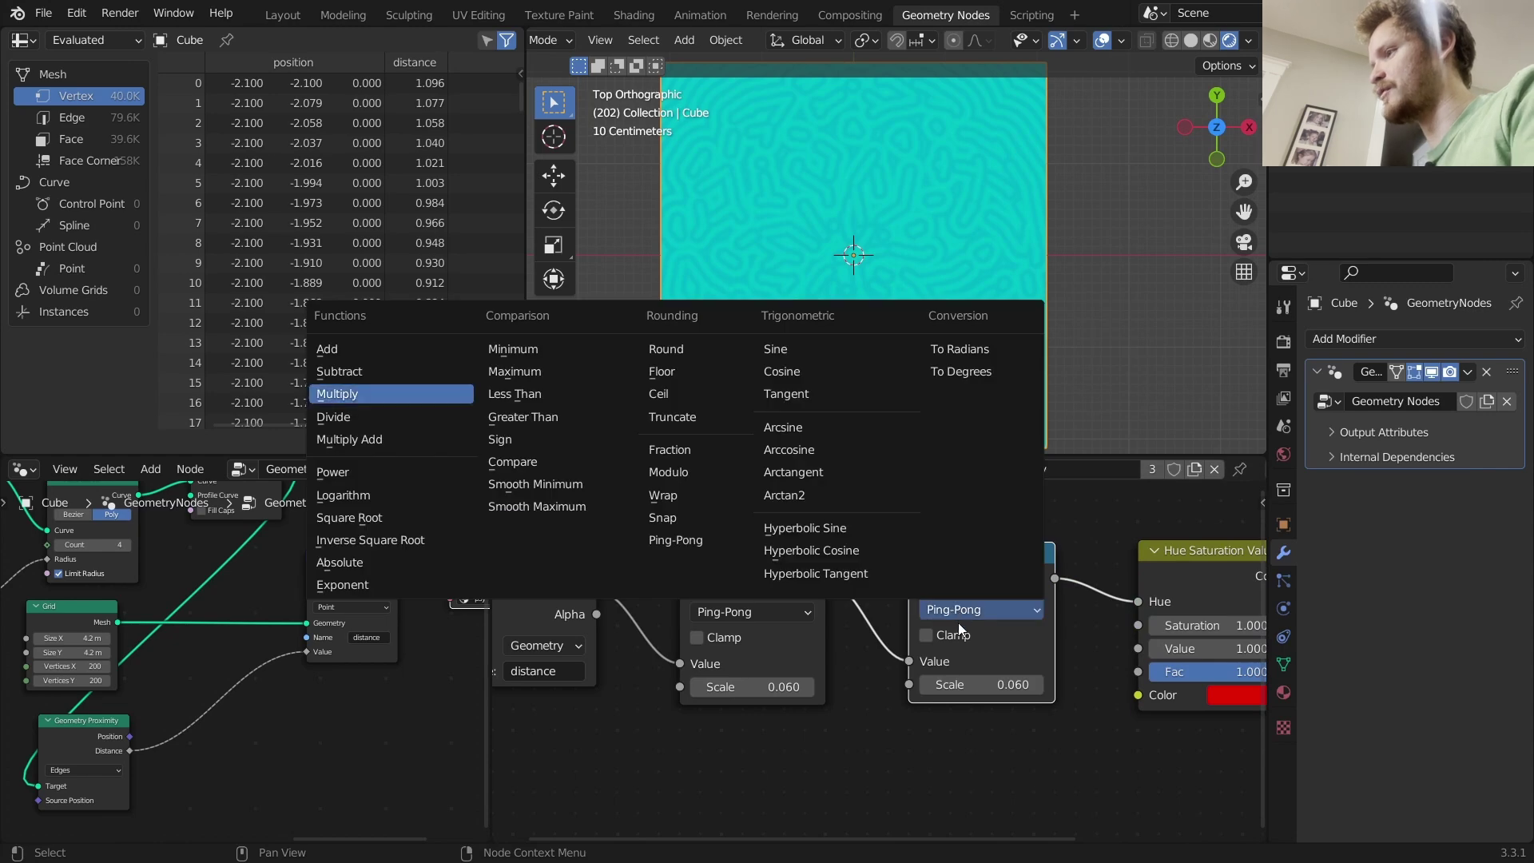
left_click(982, 685)
type("5")
key("Return")
Preview the animation and set the Multiply node's value to 7.
key("space")
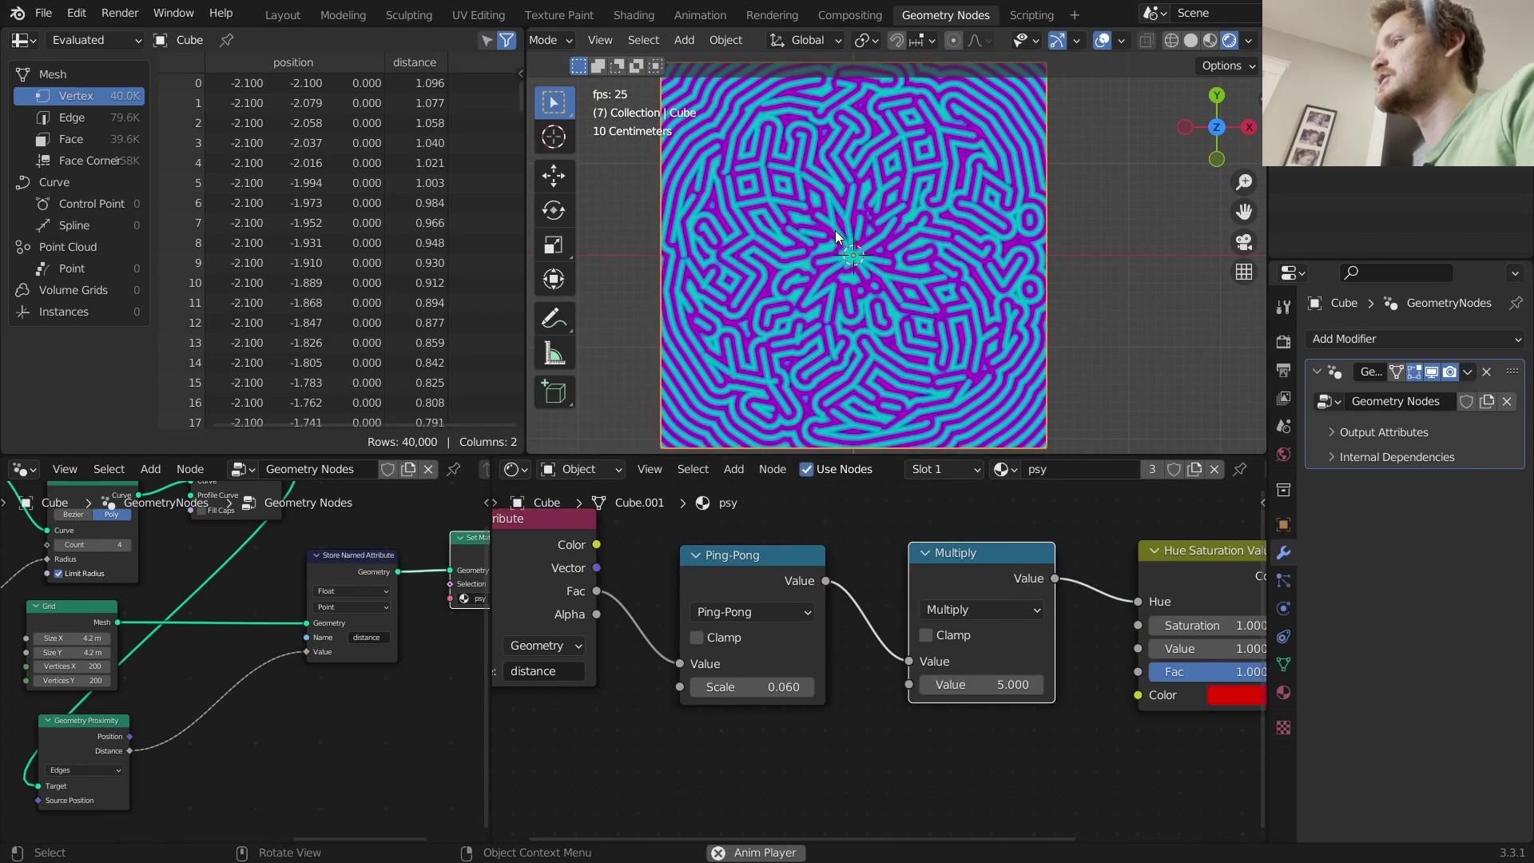
key("space")
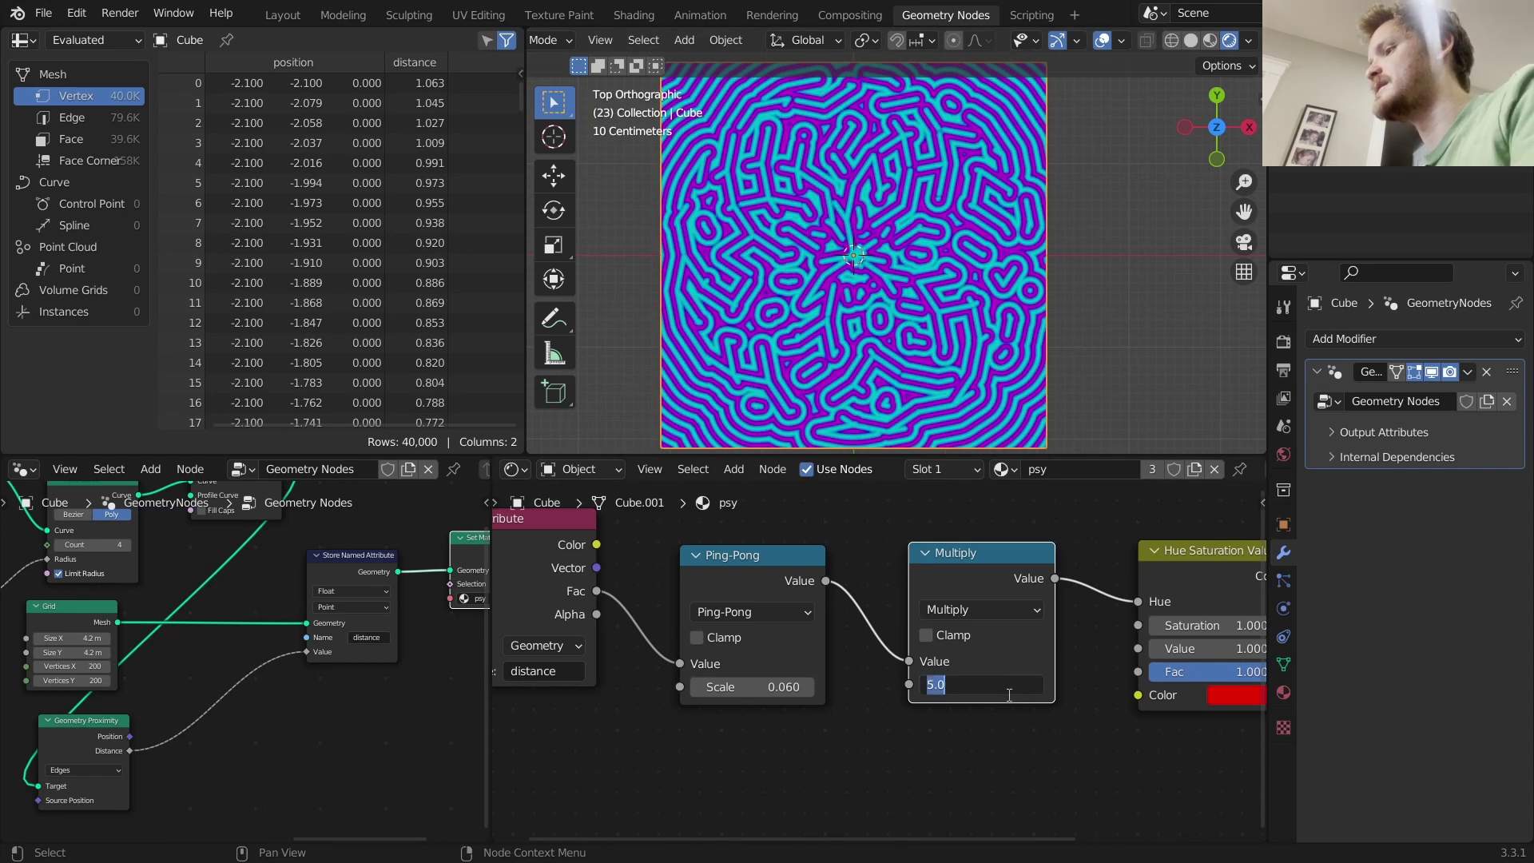
type("7")
key("Return")
key("space")
key("space")
Duplicate the Multiply node into the link before Hue Saturation Value and set the copy's operation to Add.
left_click_drag(963, 566, 922, 558)
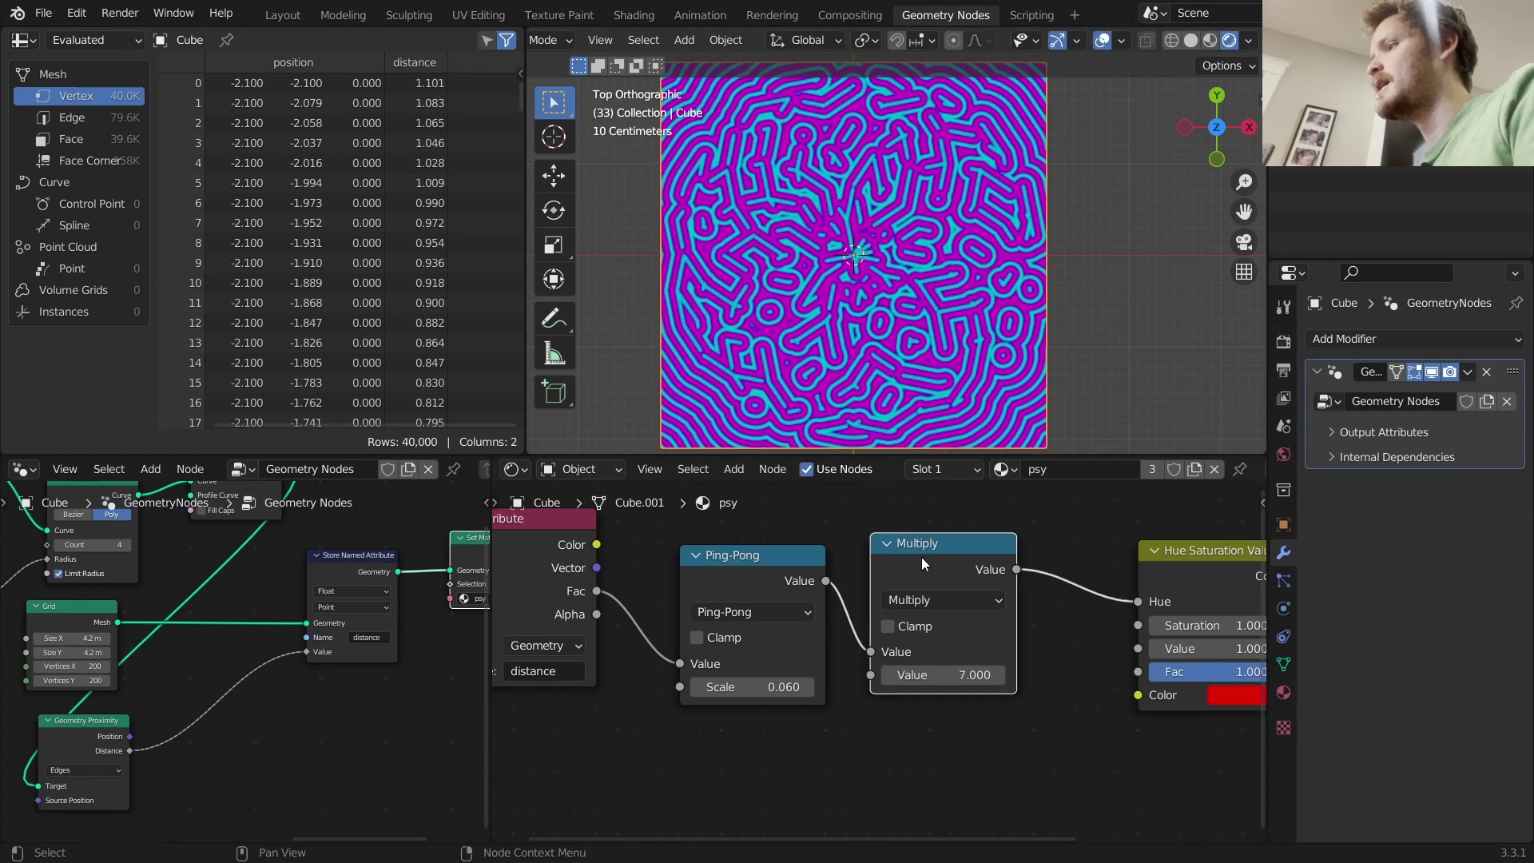
middle_click_drag(922, 558, 763, 555)
key("shift+d")
left_click(966, 545)
left_click(990, 585)
key("a")
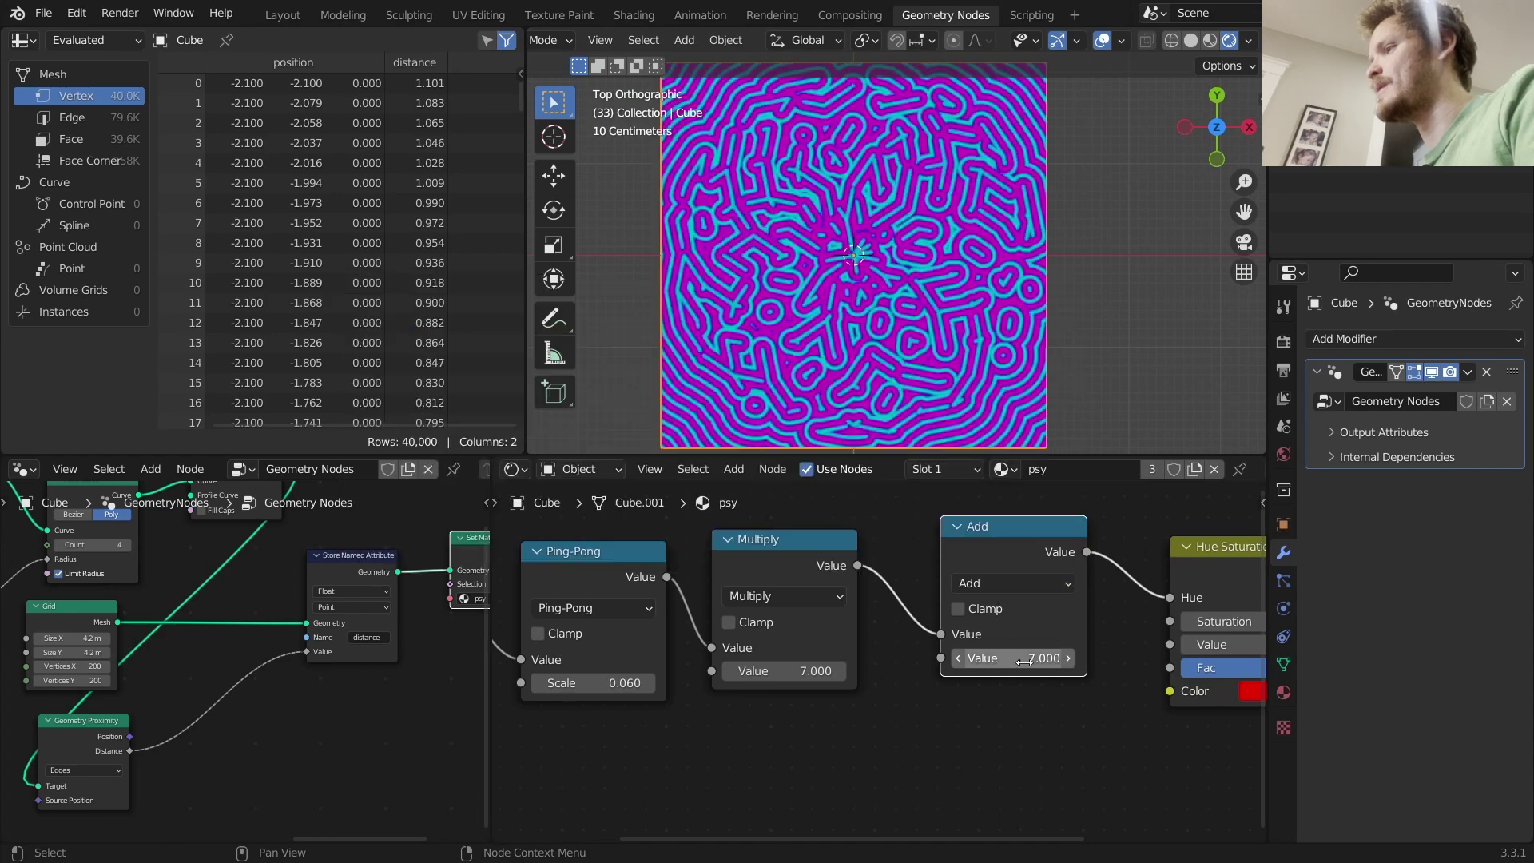
Drive the Add node's value with the expression #frame/45 and play the animation.
left_click_drag(1013, 658, 1093, 657)
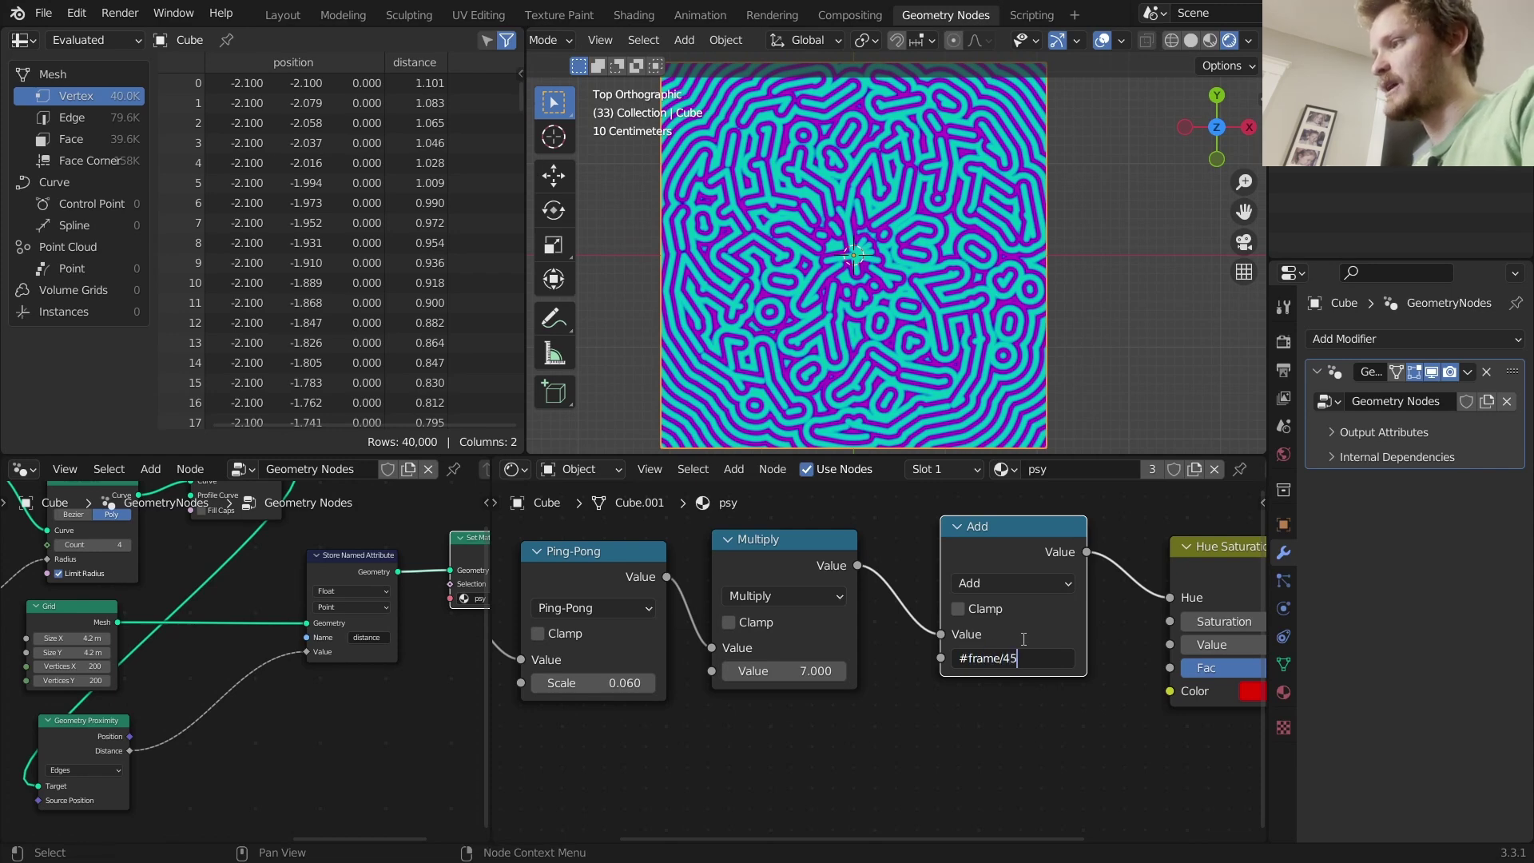
key("Return")
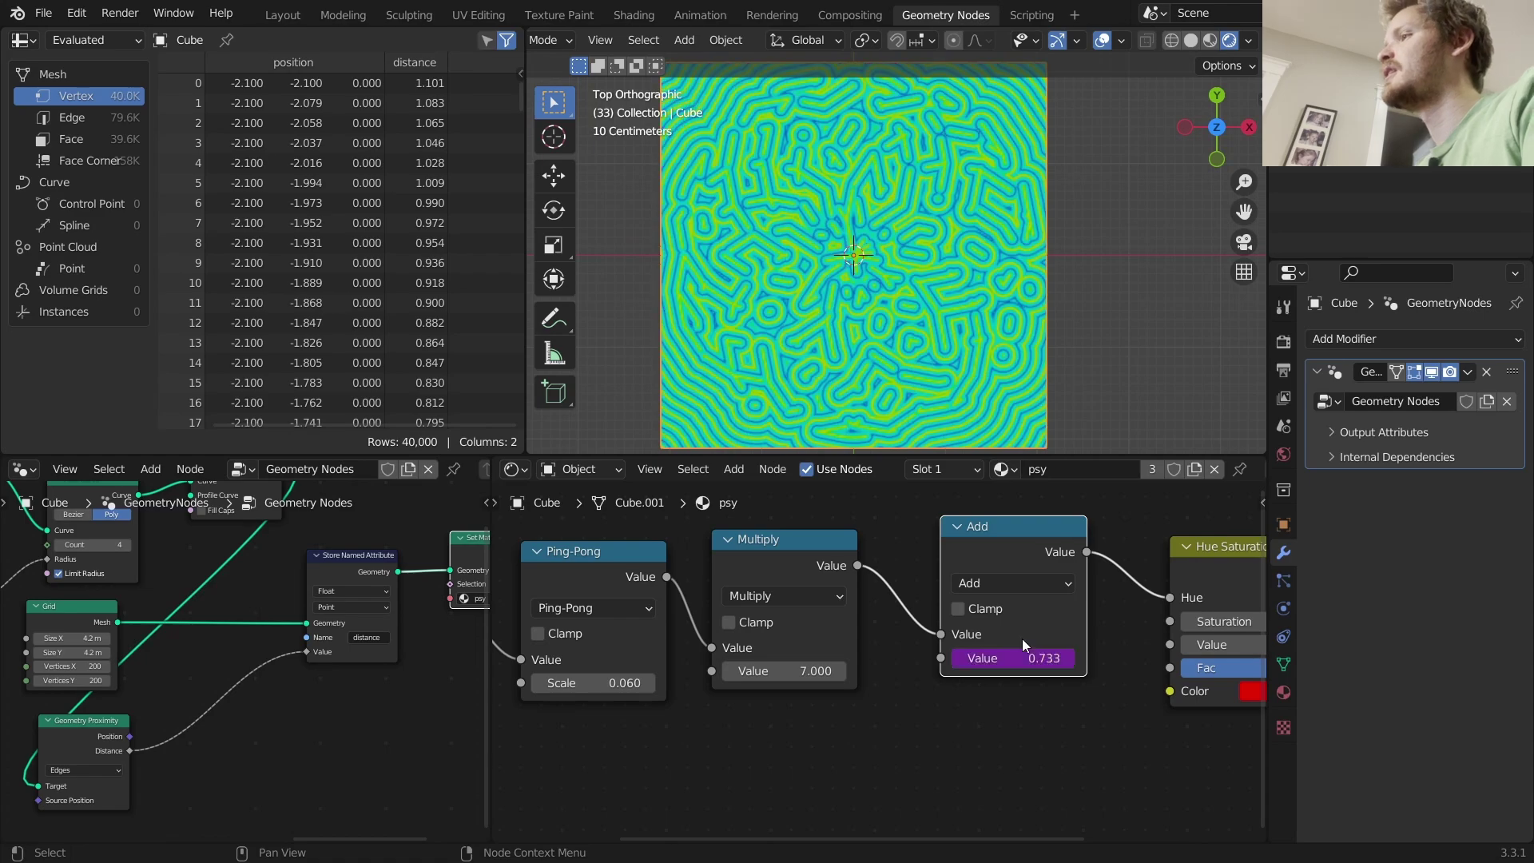
key("space")
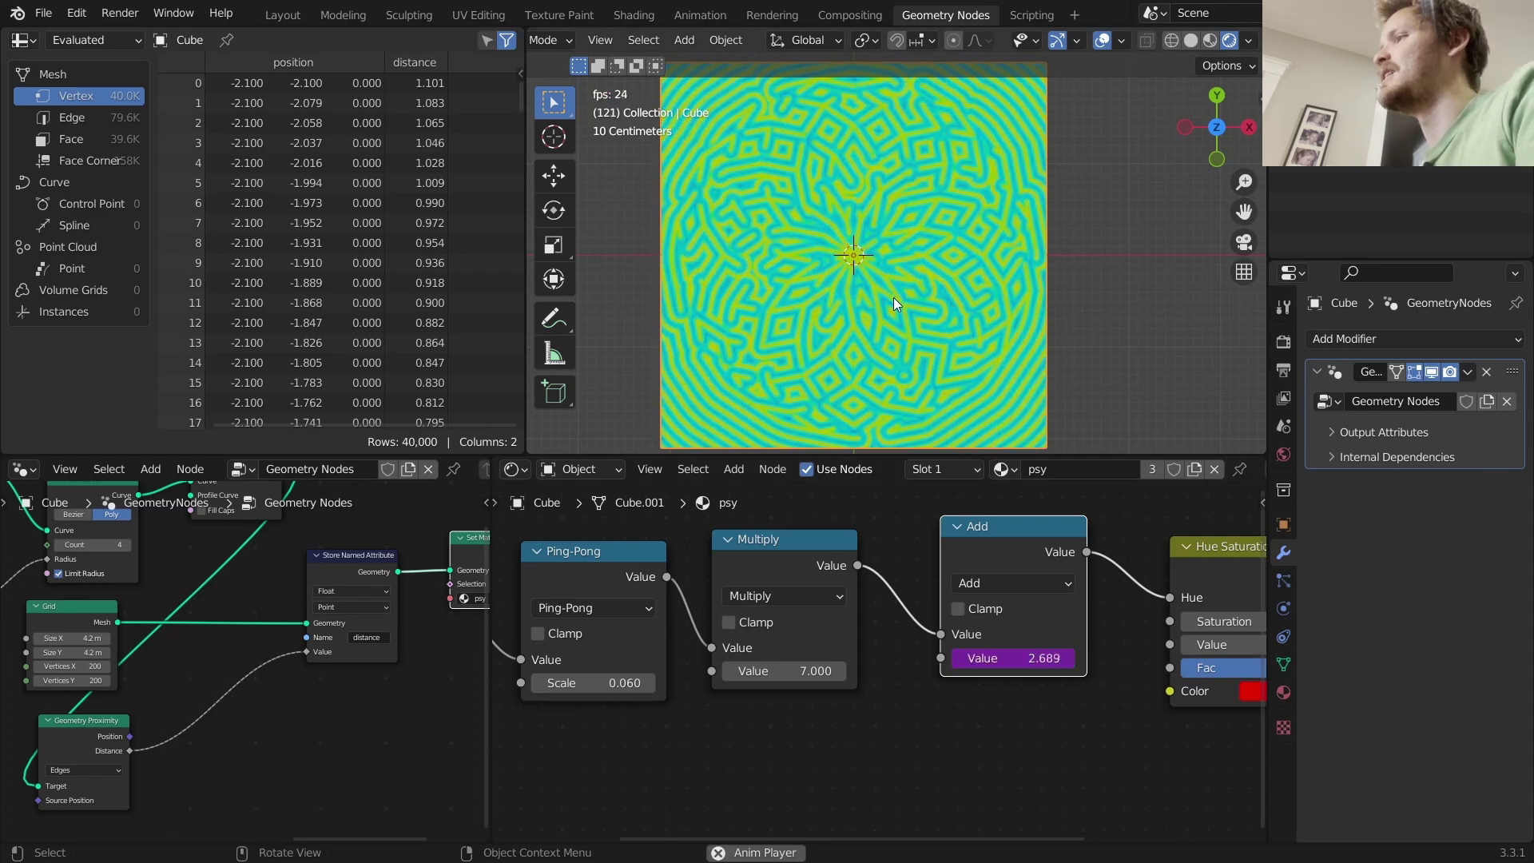
Set the Mesh Circle node's vertex count to 3 in the geometry node tree.
scroll(131, 670, "down", 6)
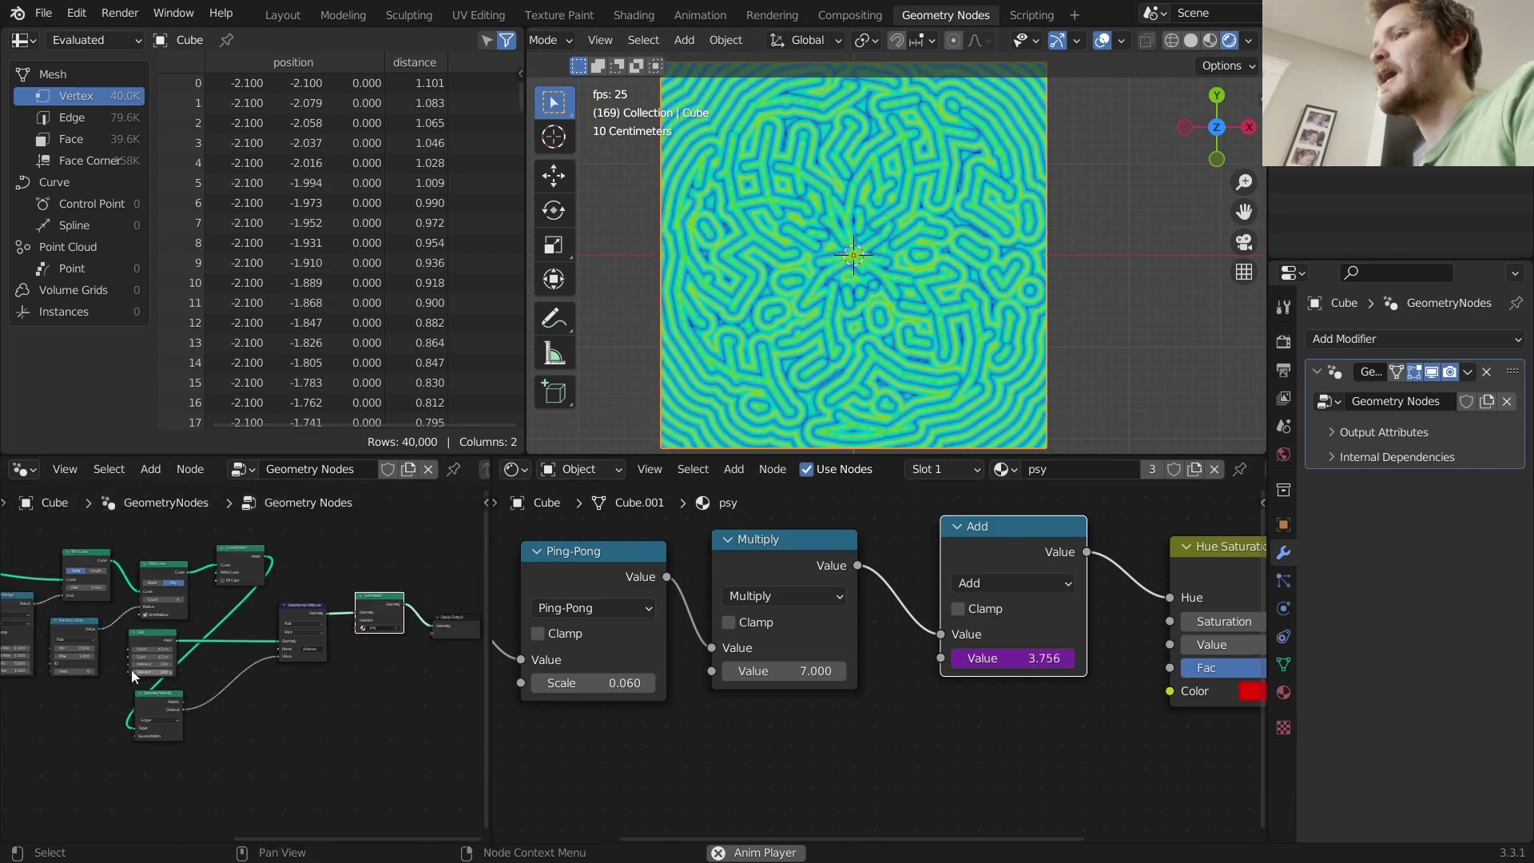
middle_click_drag(131, 670, 443, 660)
scroll(131, 618, "up", 5)
middle_click_drag(131, 617, 262, 649)
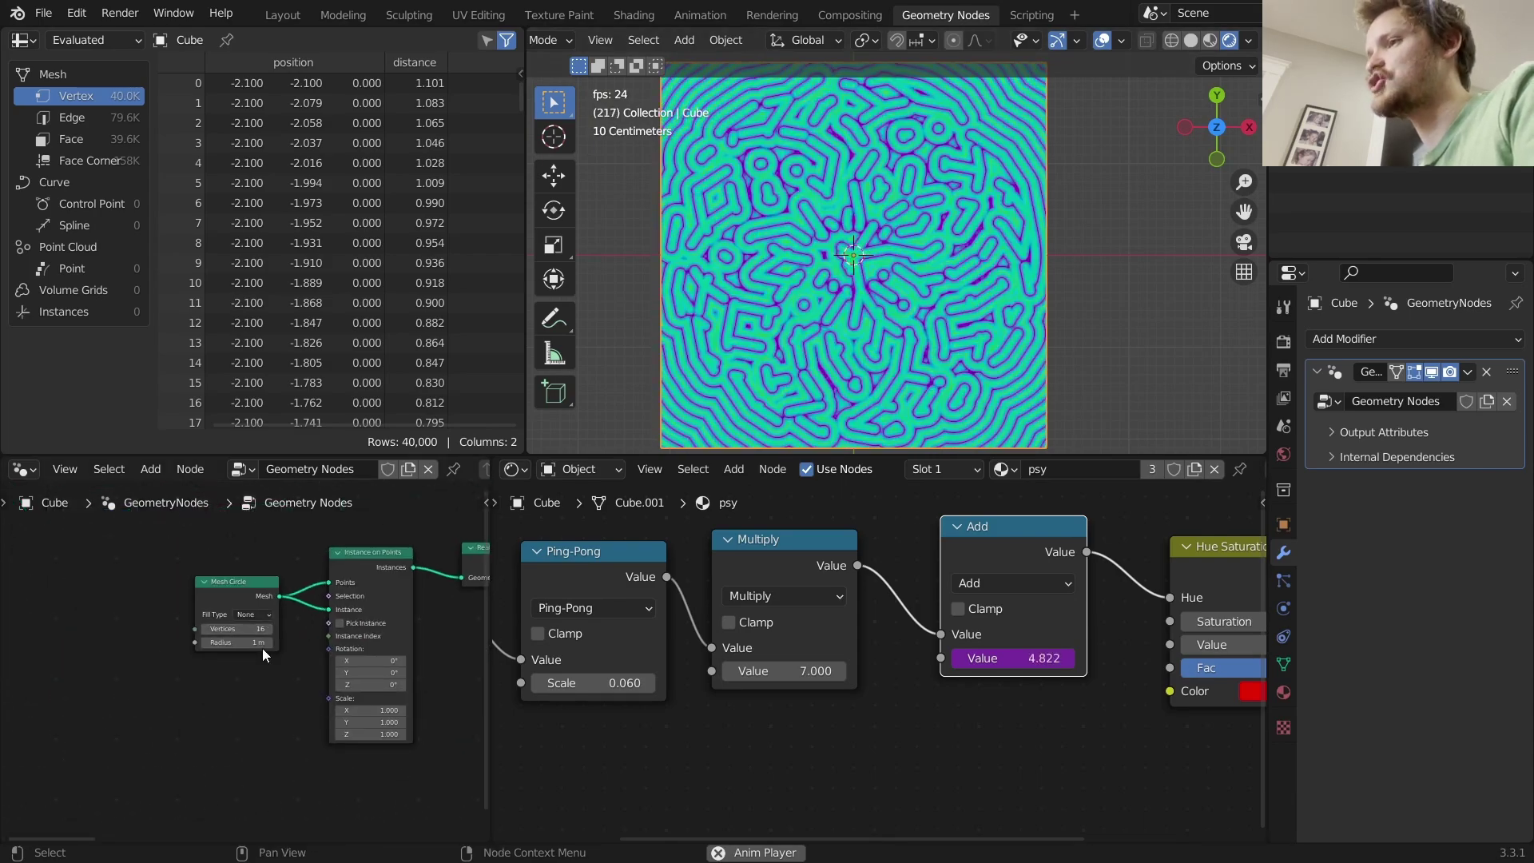
scroll(295, 644, "up", 2)
left_click(236, 617)
type("3")
key("Return")
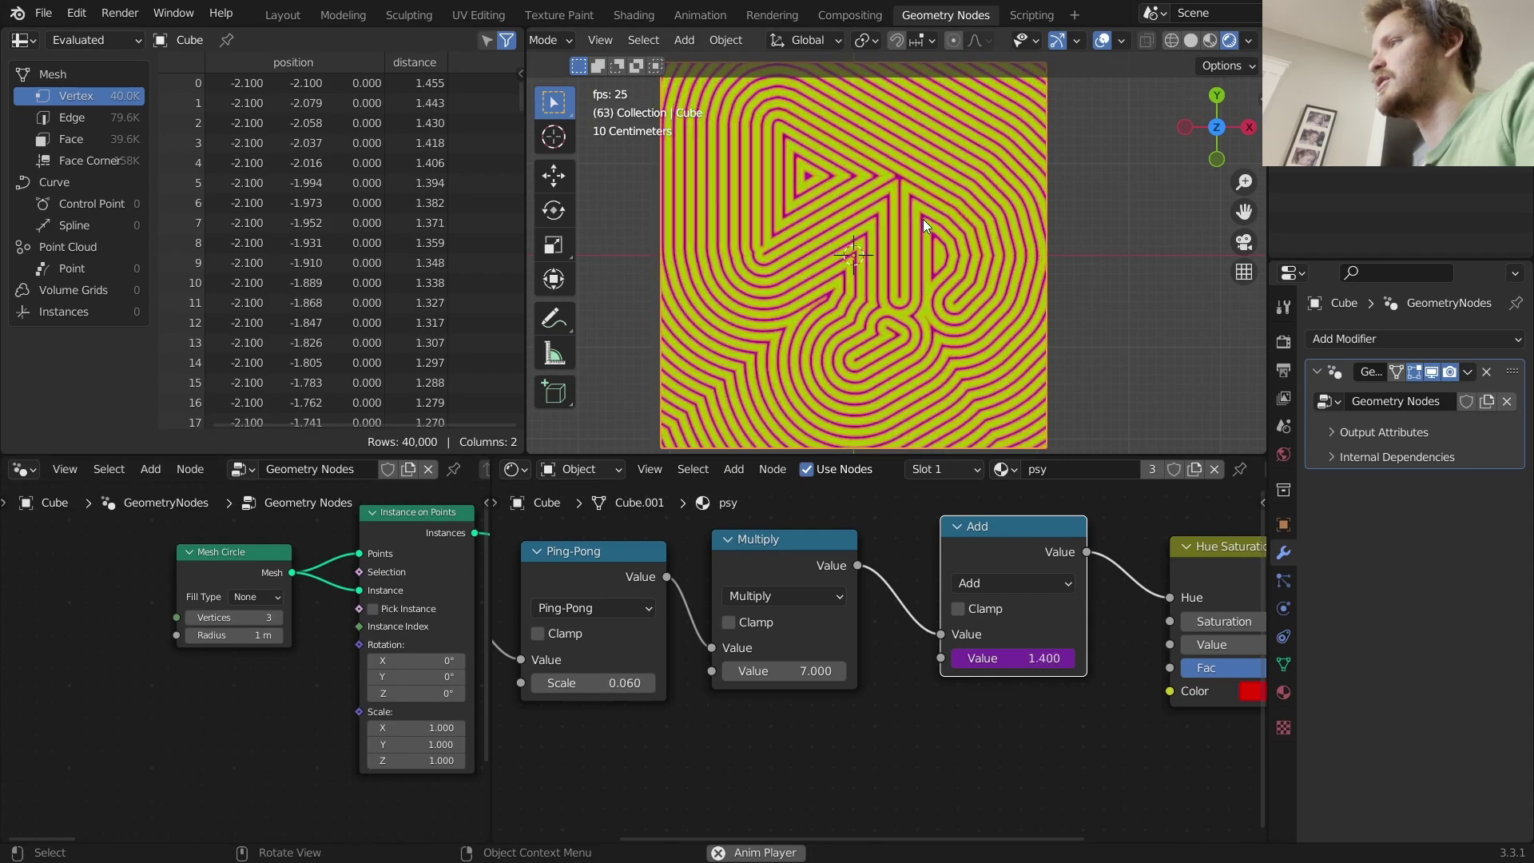
Try 5 vertices on the Mesh Circle node while the animation plays.
left_click(234, 618)
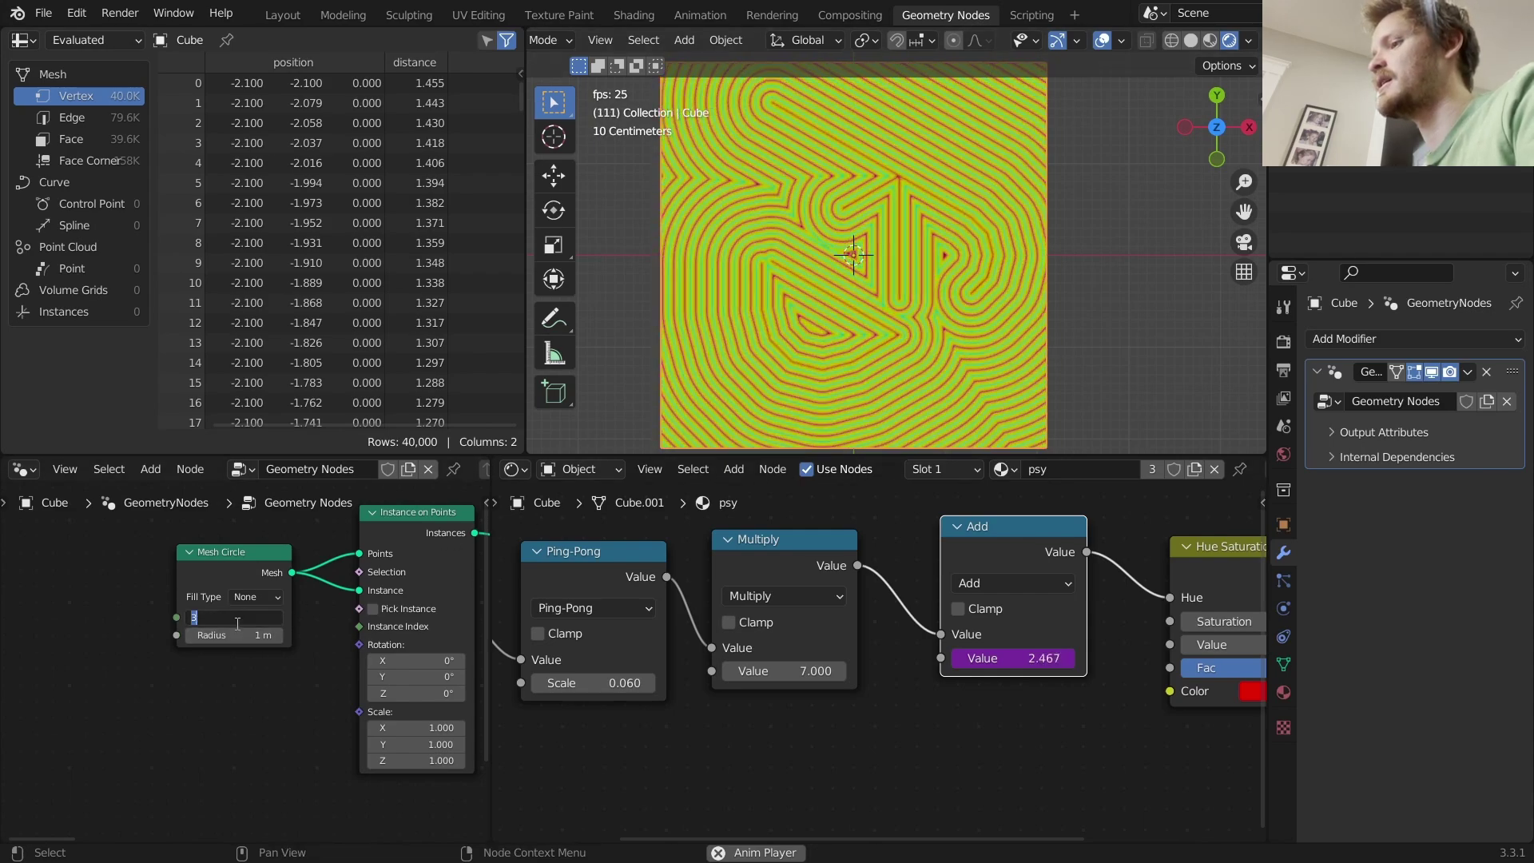
type("5")
key("Return")
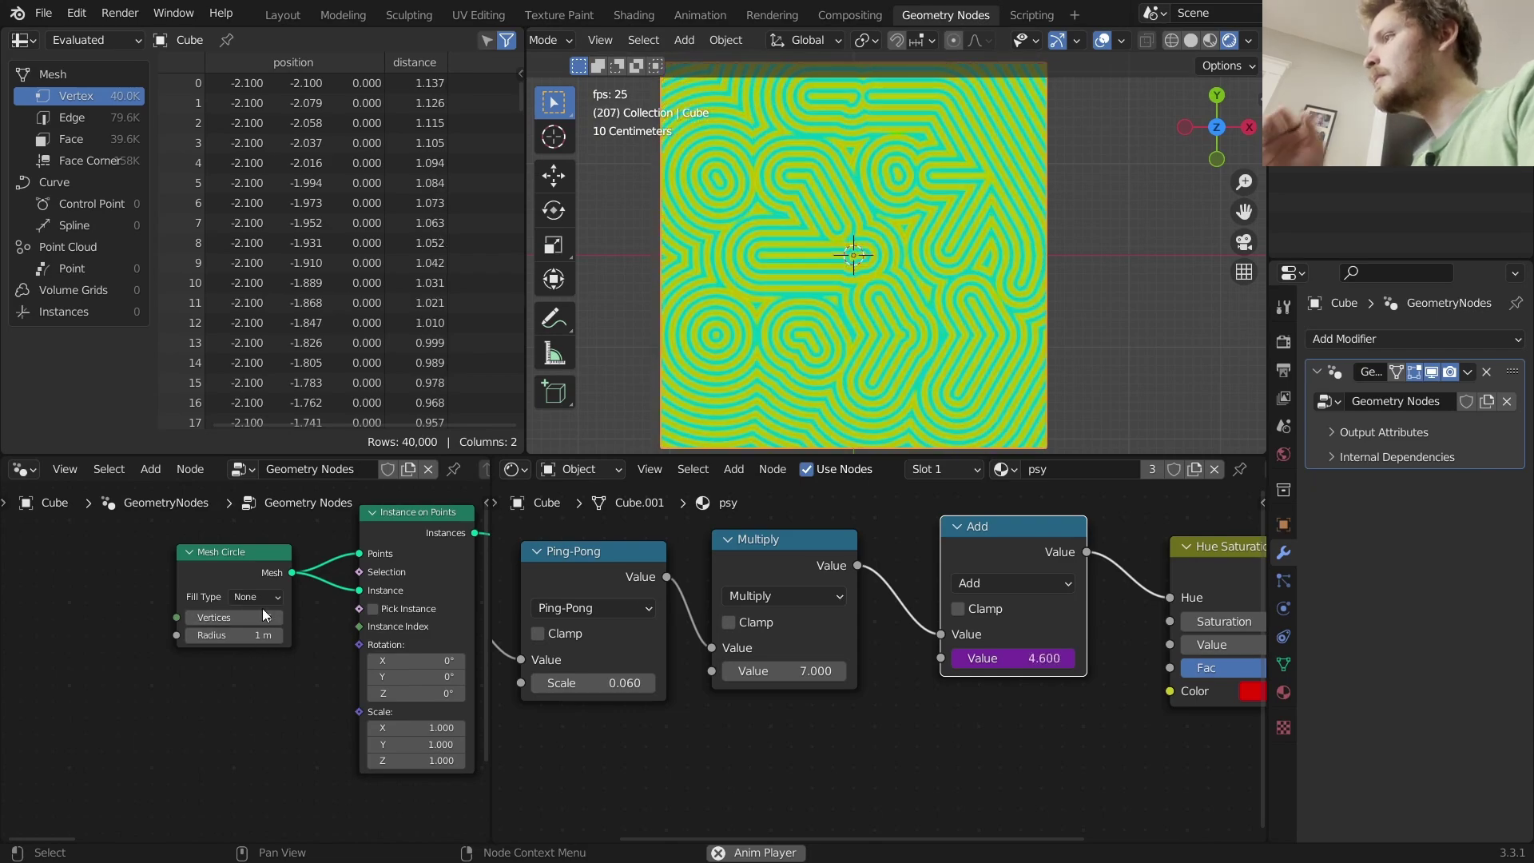
Set the Mesh Circle node's vertex count to 16, preview the animated pattern, and stop playback.
left_click(264, 616)
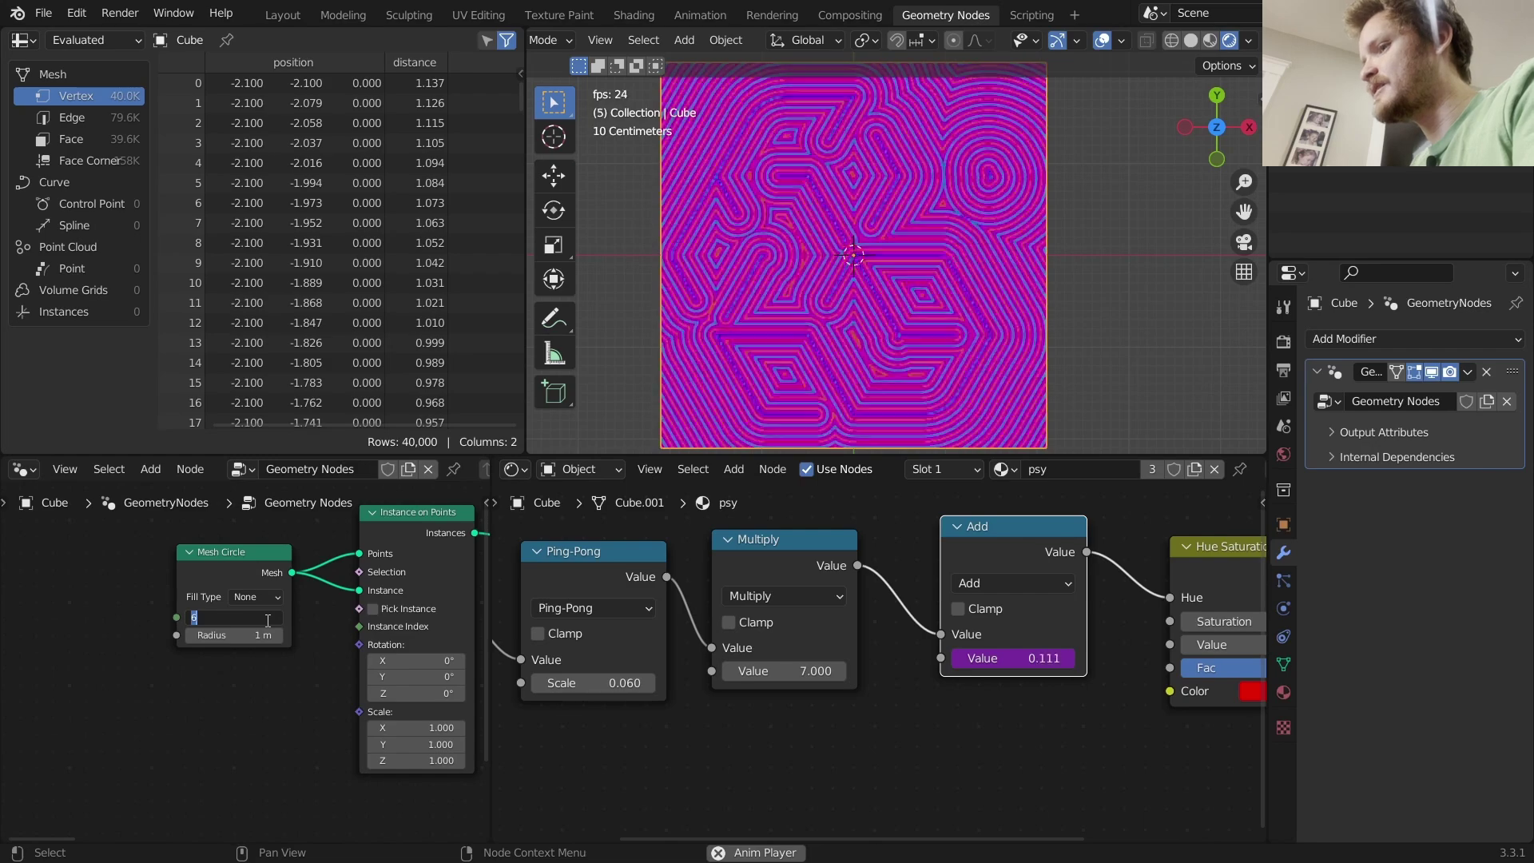
type("16")
key("Return")
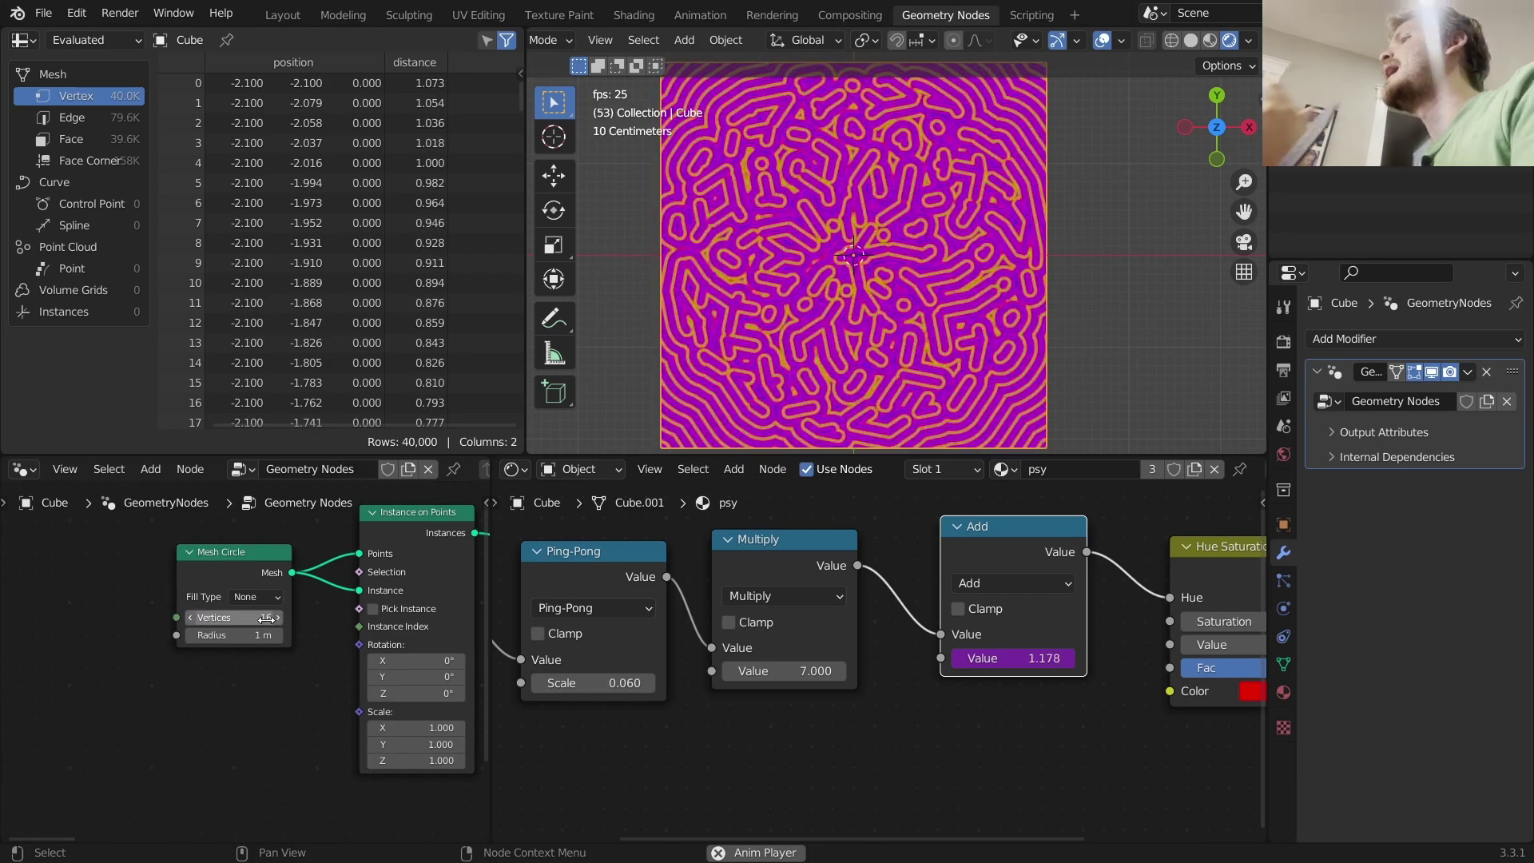
scroll(822, 300, "down", 1)
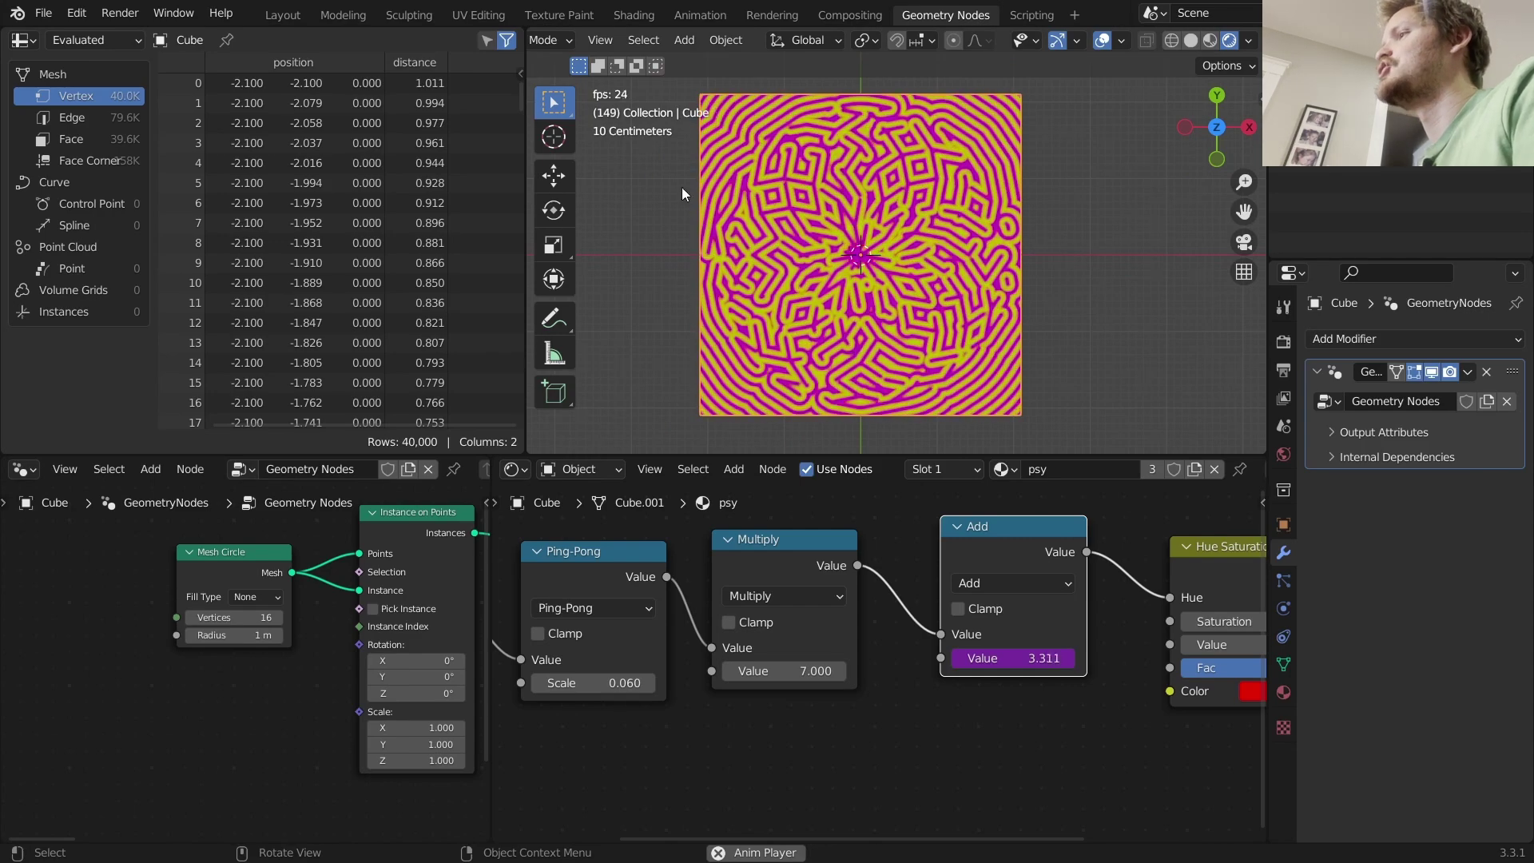
scroll(348, 631, "down", 5)
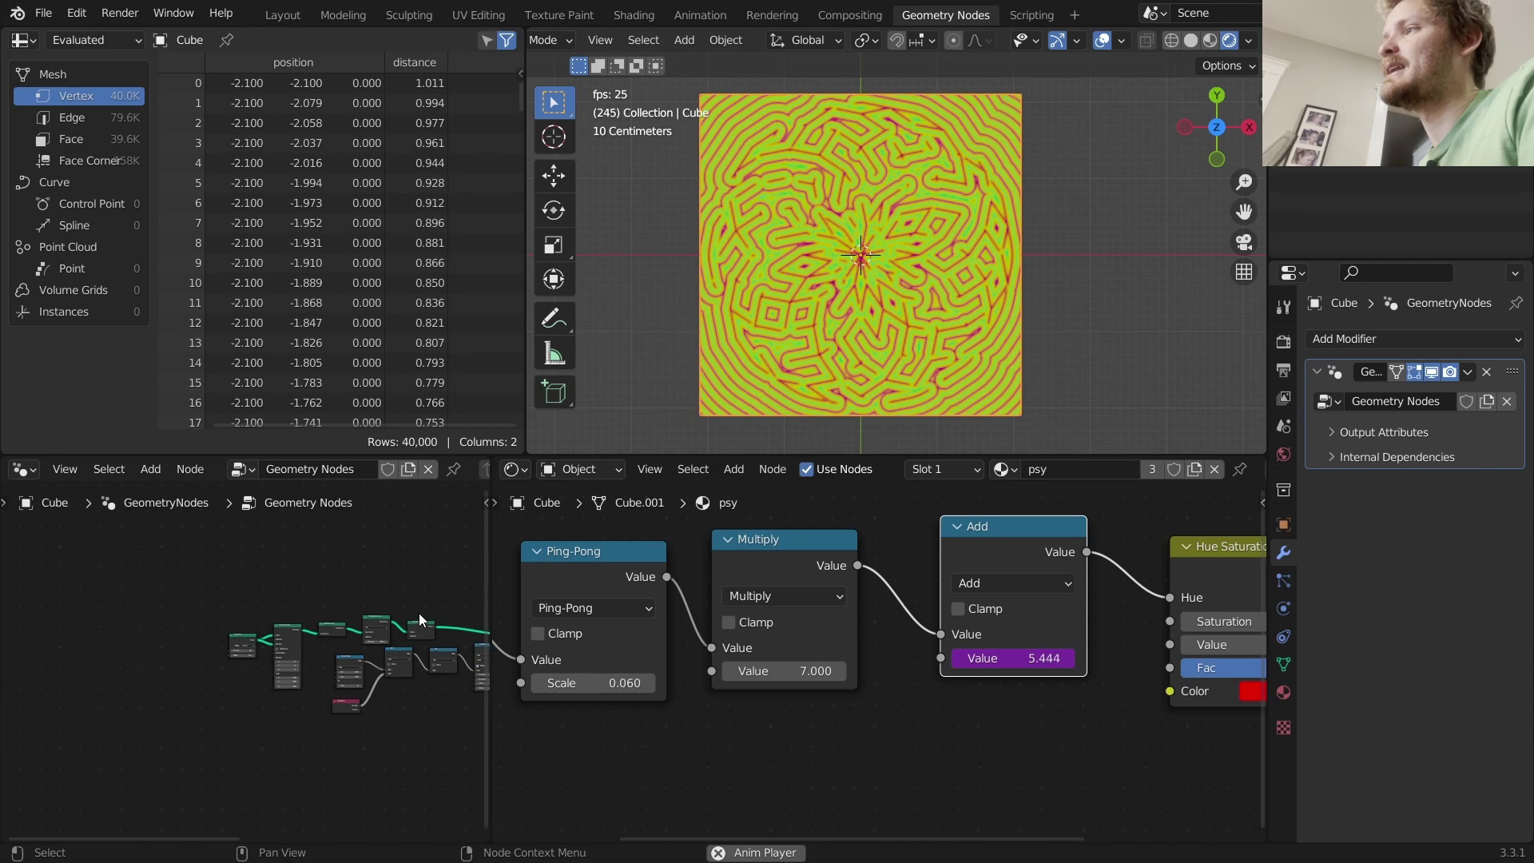
key("space")
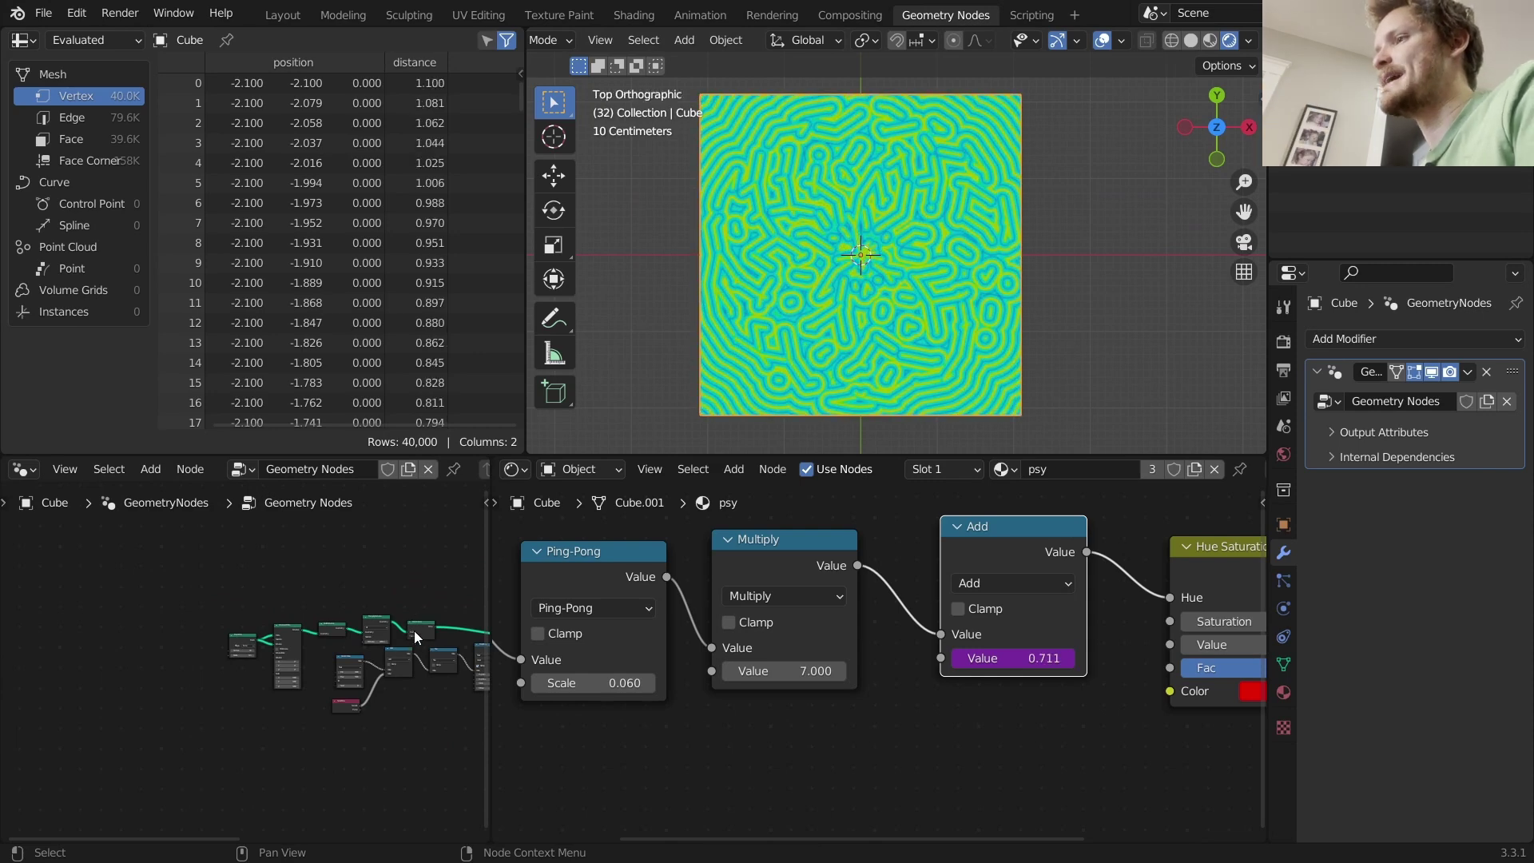
Add a Position node linked to the Source Position input of the Geometry Proximity node.
middle_click_drag(414, 630, 394, 575)
scroll(93, 647, "up", 10)
middle_click_drag(92, 647, 450, 620)
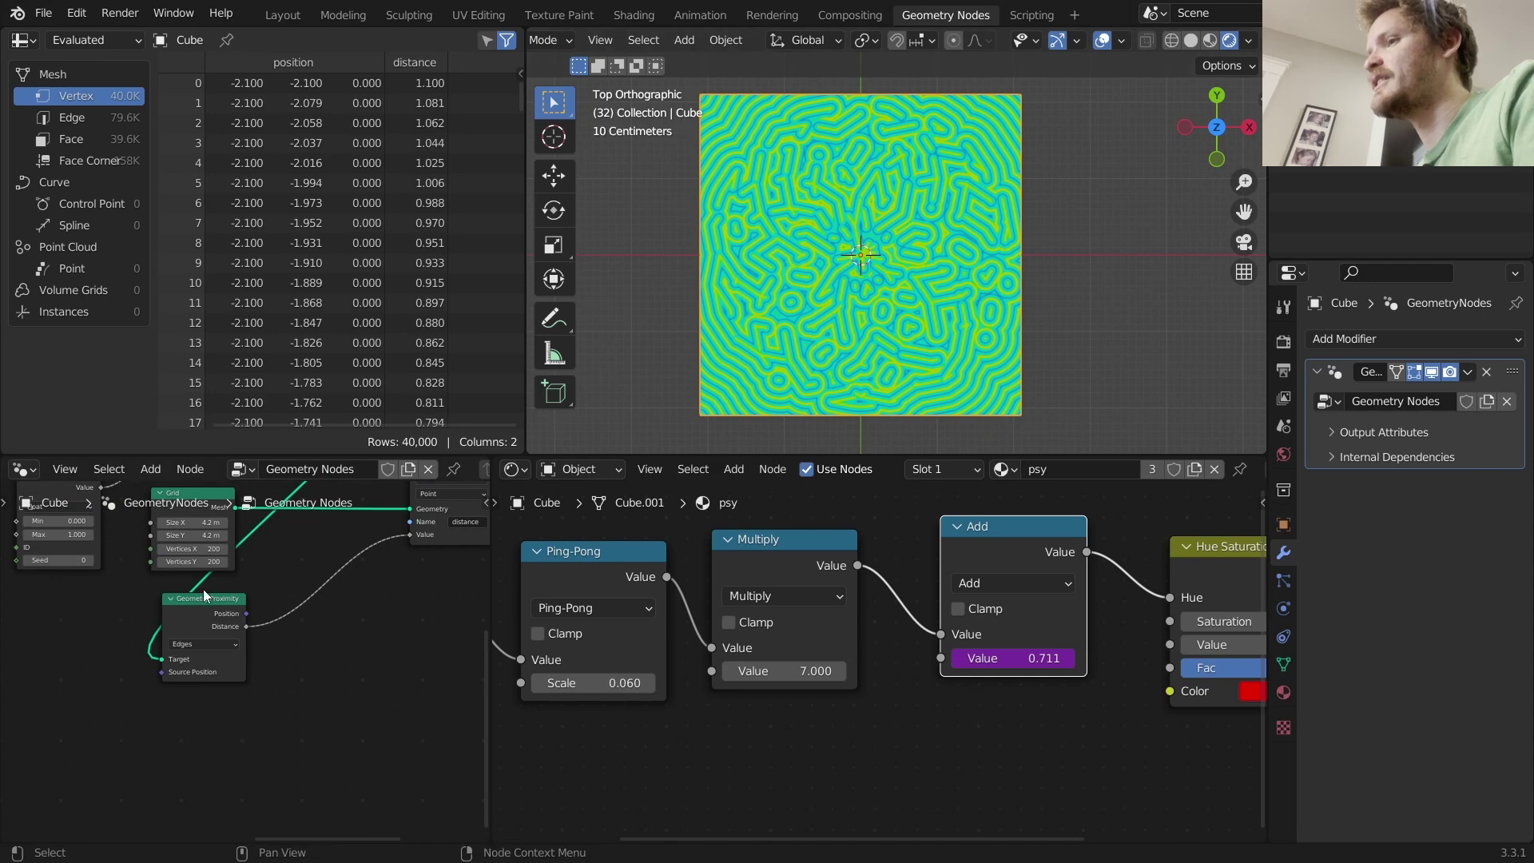
middle_click_drag(203, 590, 267, 700)
left_click_drag(245, 670, 135, 631)
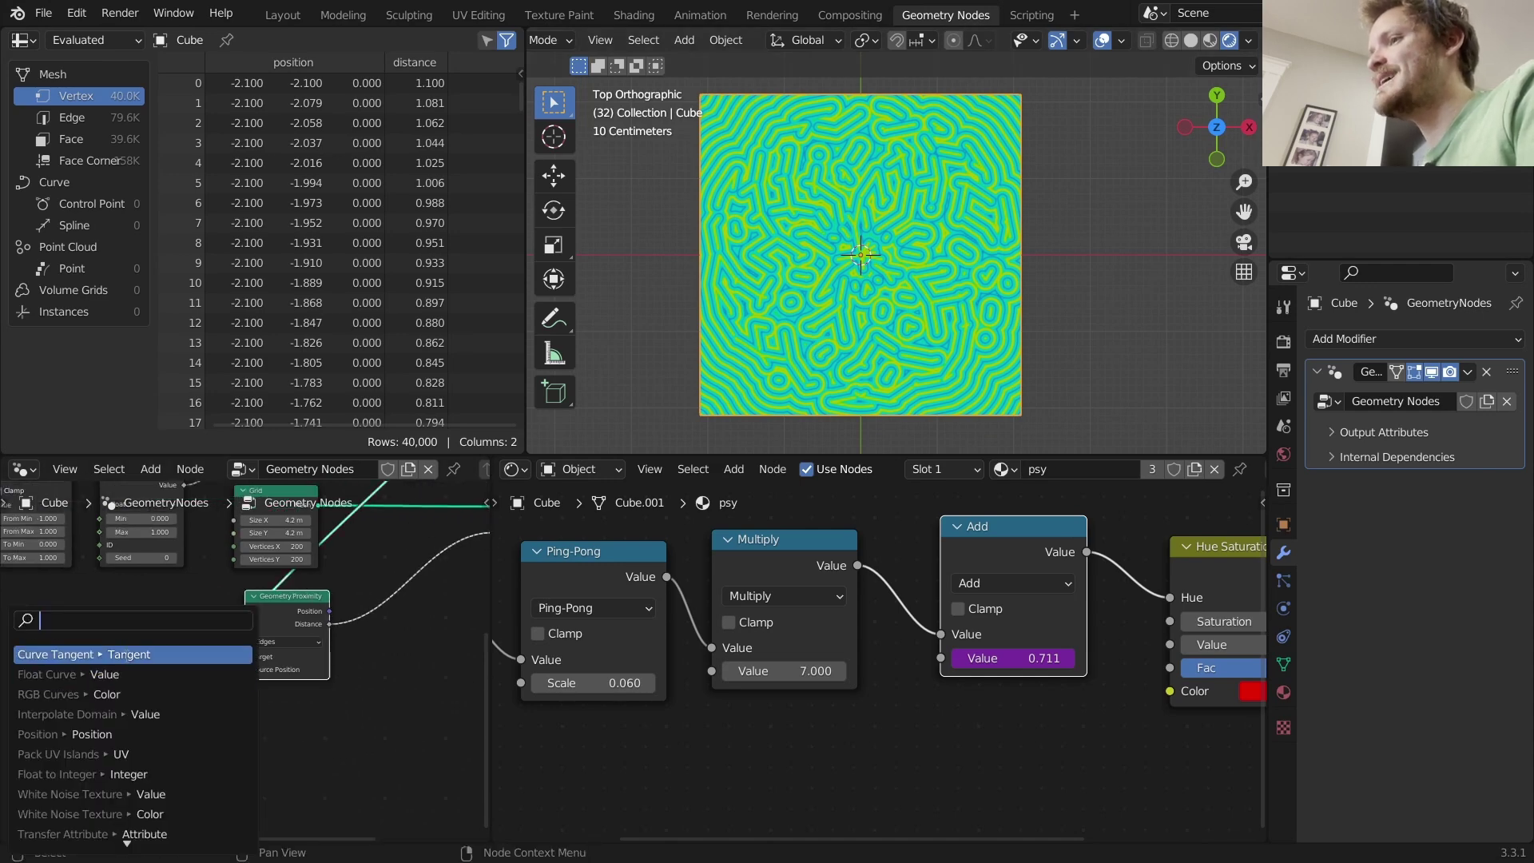
key("Return")
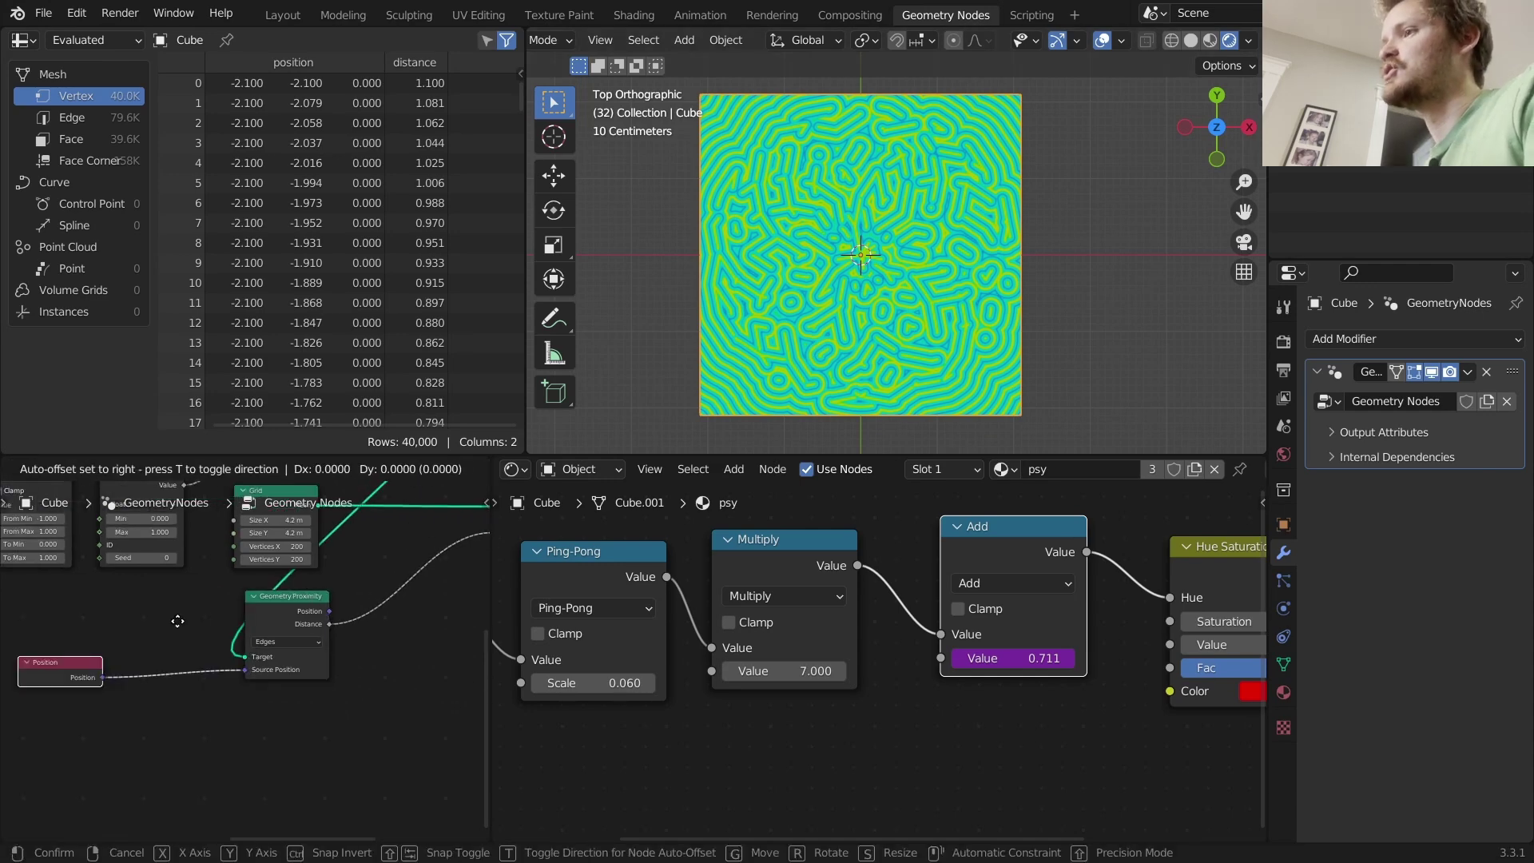
left_click(178, 621)
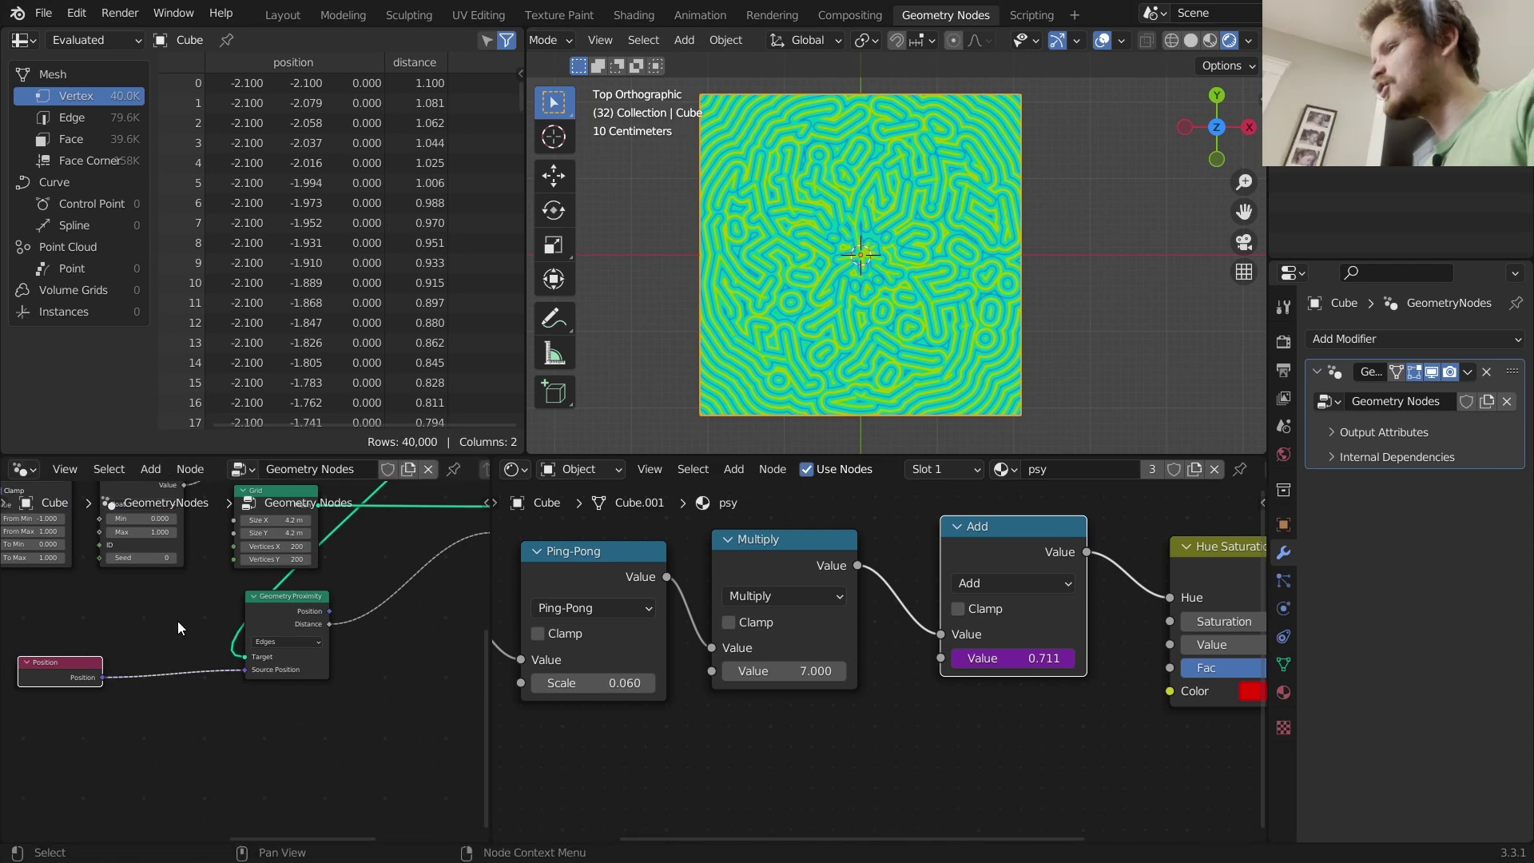
Try Points as the Geometry Proximity node's target geometry, preview the animation, and switch the target back to Edges.
scroll(257, 663, "up", 2)
left_click(275, 635)
left_click(269, 653)
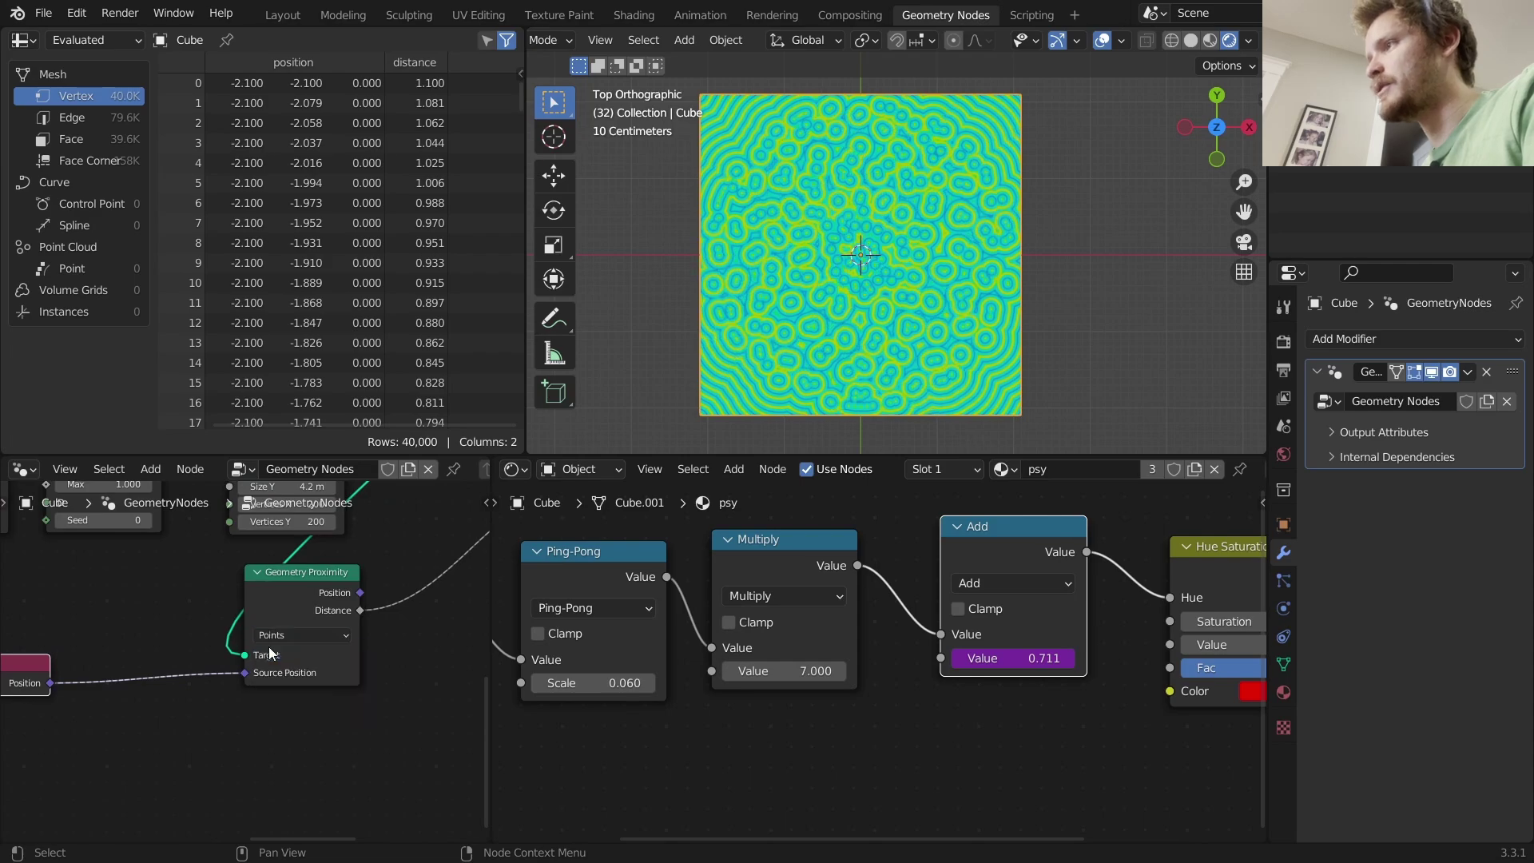
scroll(856, 295, "up", 2)
key("space")
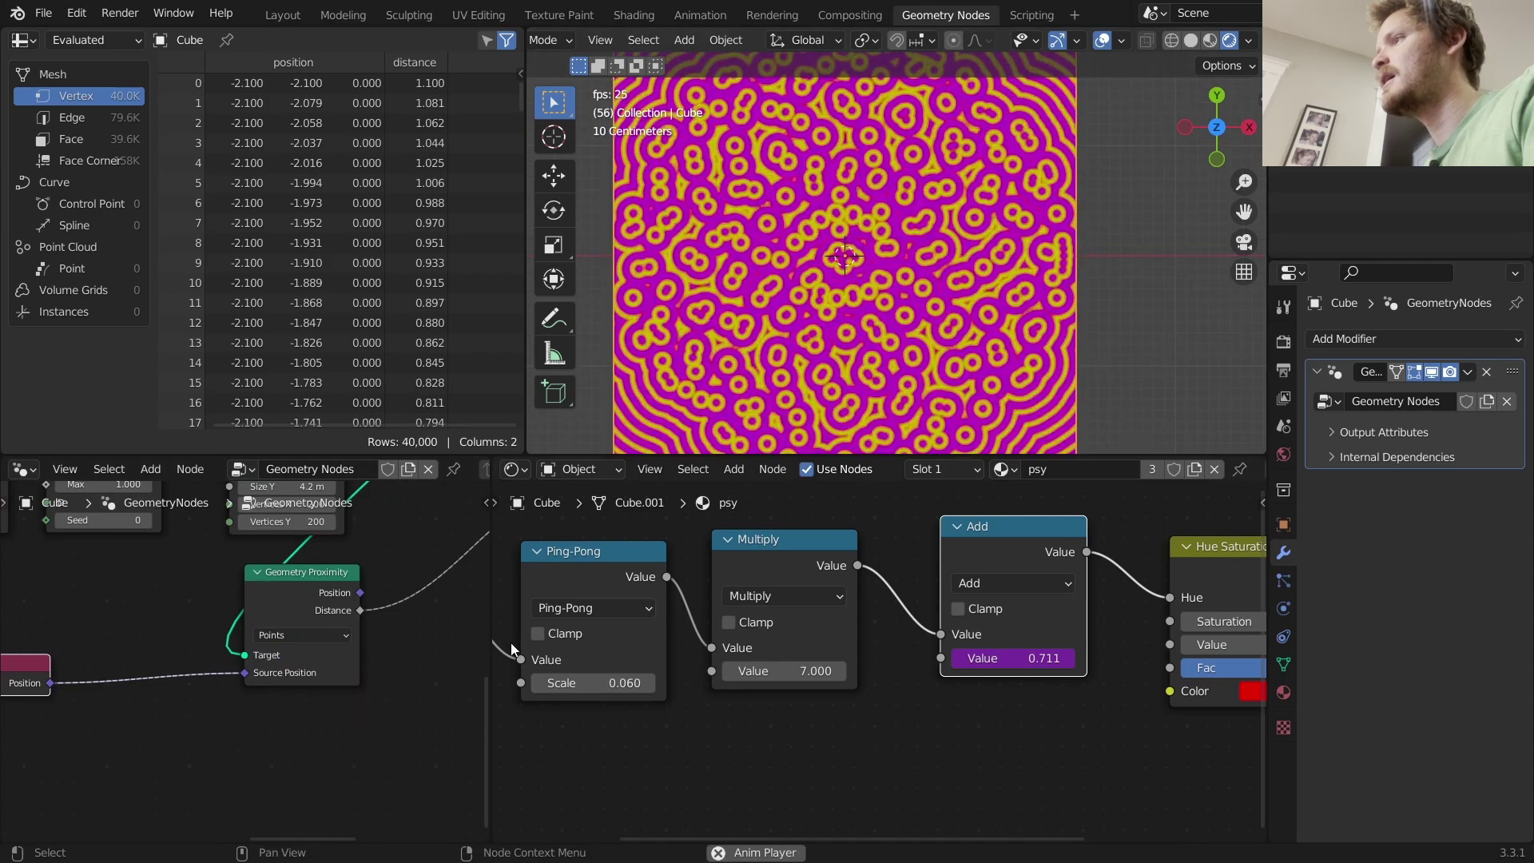
left_click(304, 635)
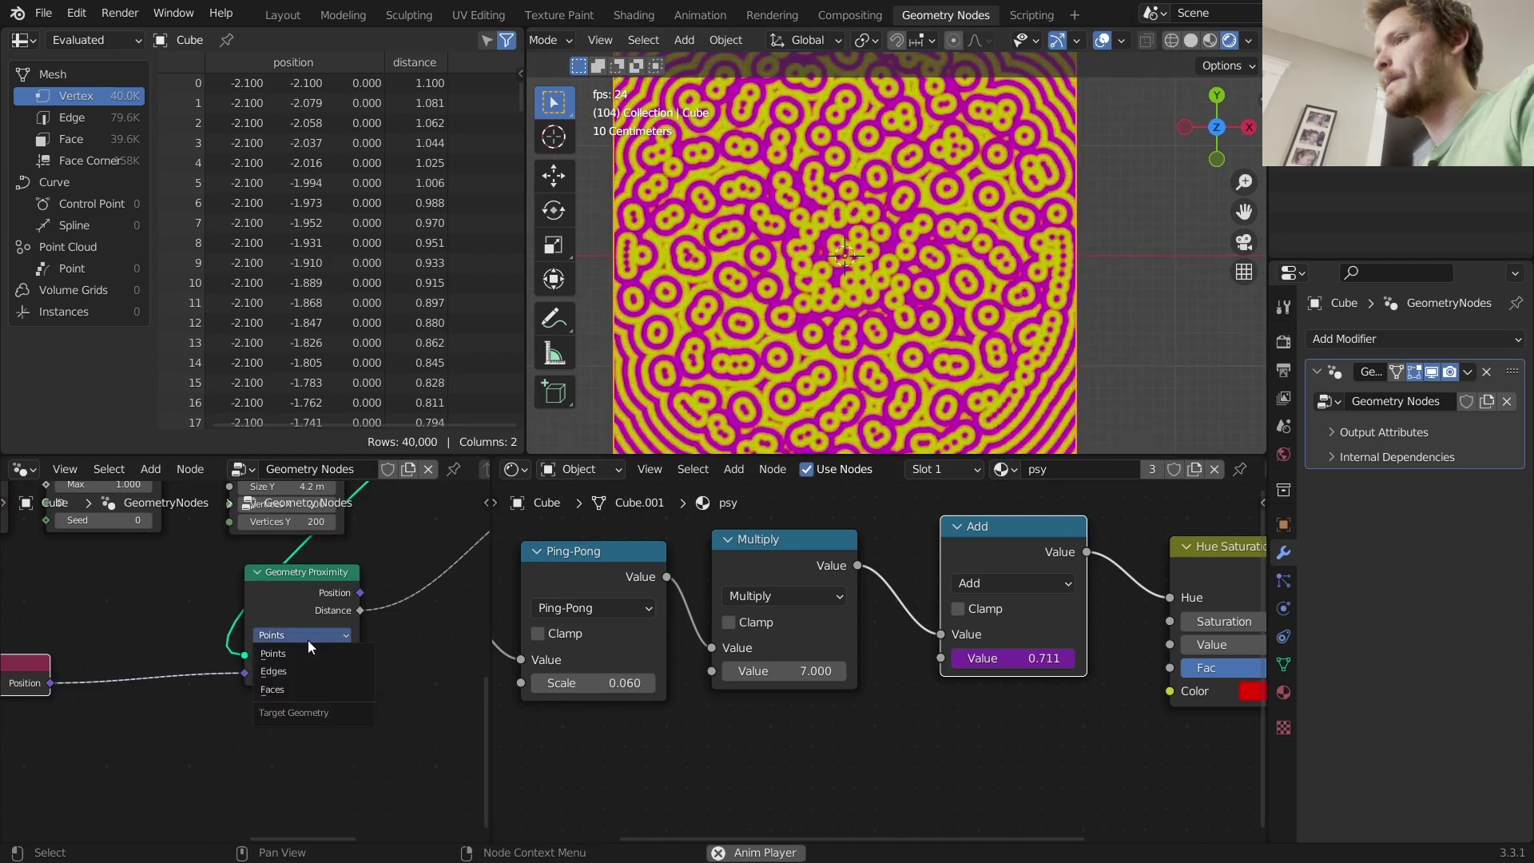
left_click(303, 669)
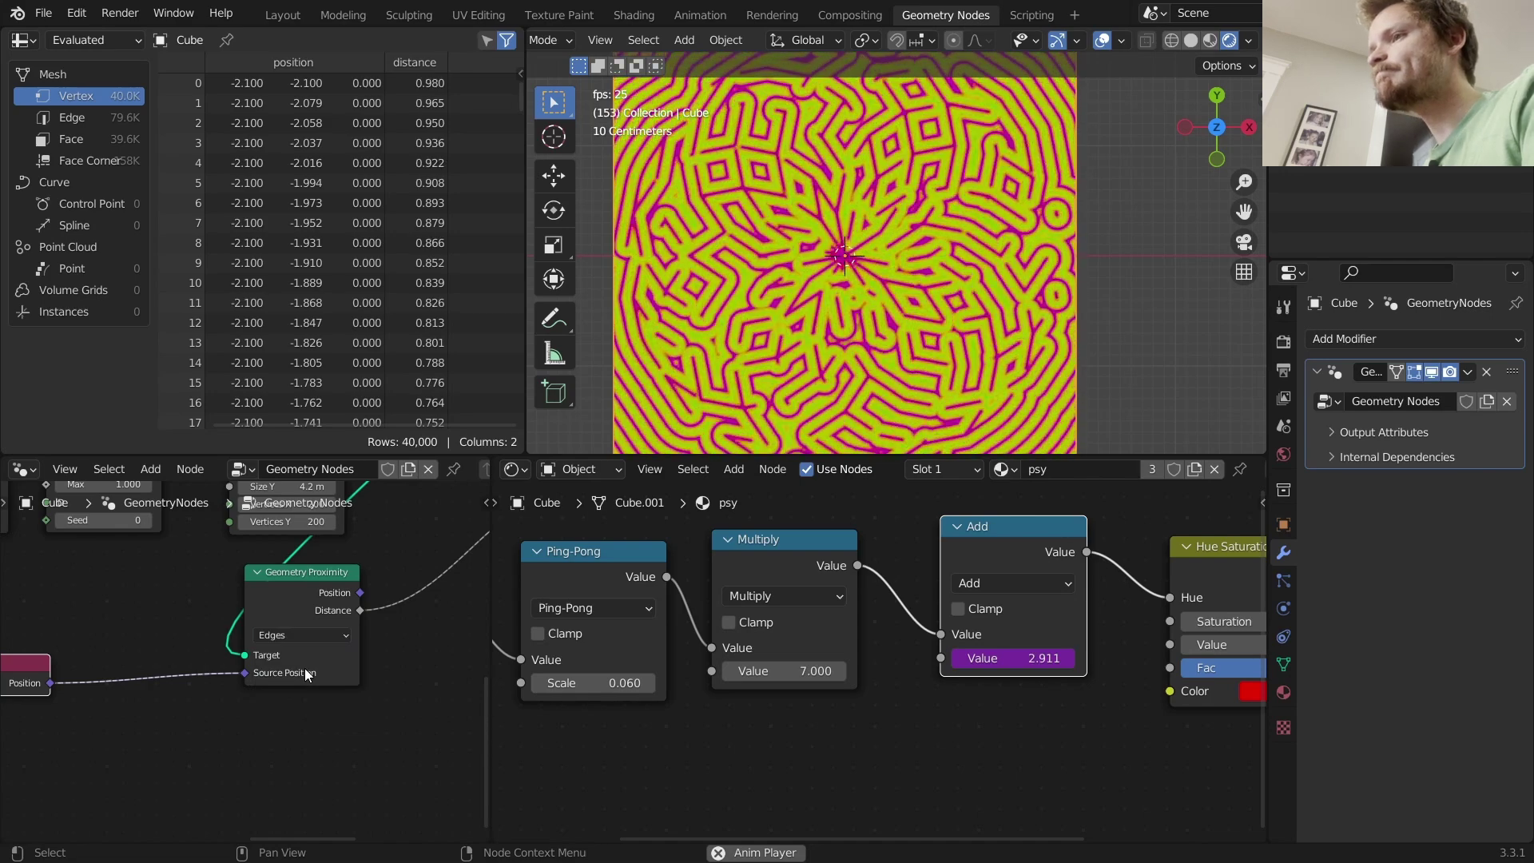
Widen the geometry node editor and insert a Mix node into the link between Position and Geometry Proximity's Source Position.
middle_click_drag(32, 664, 234, 619)
left_click_drag(233, 619, 153, 622)
scroll(247, 639, "down", 5)
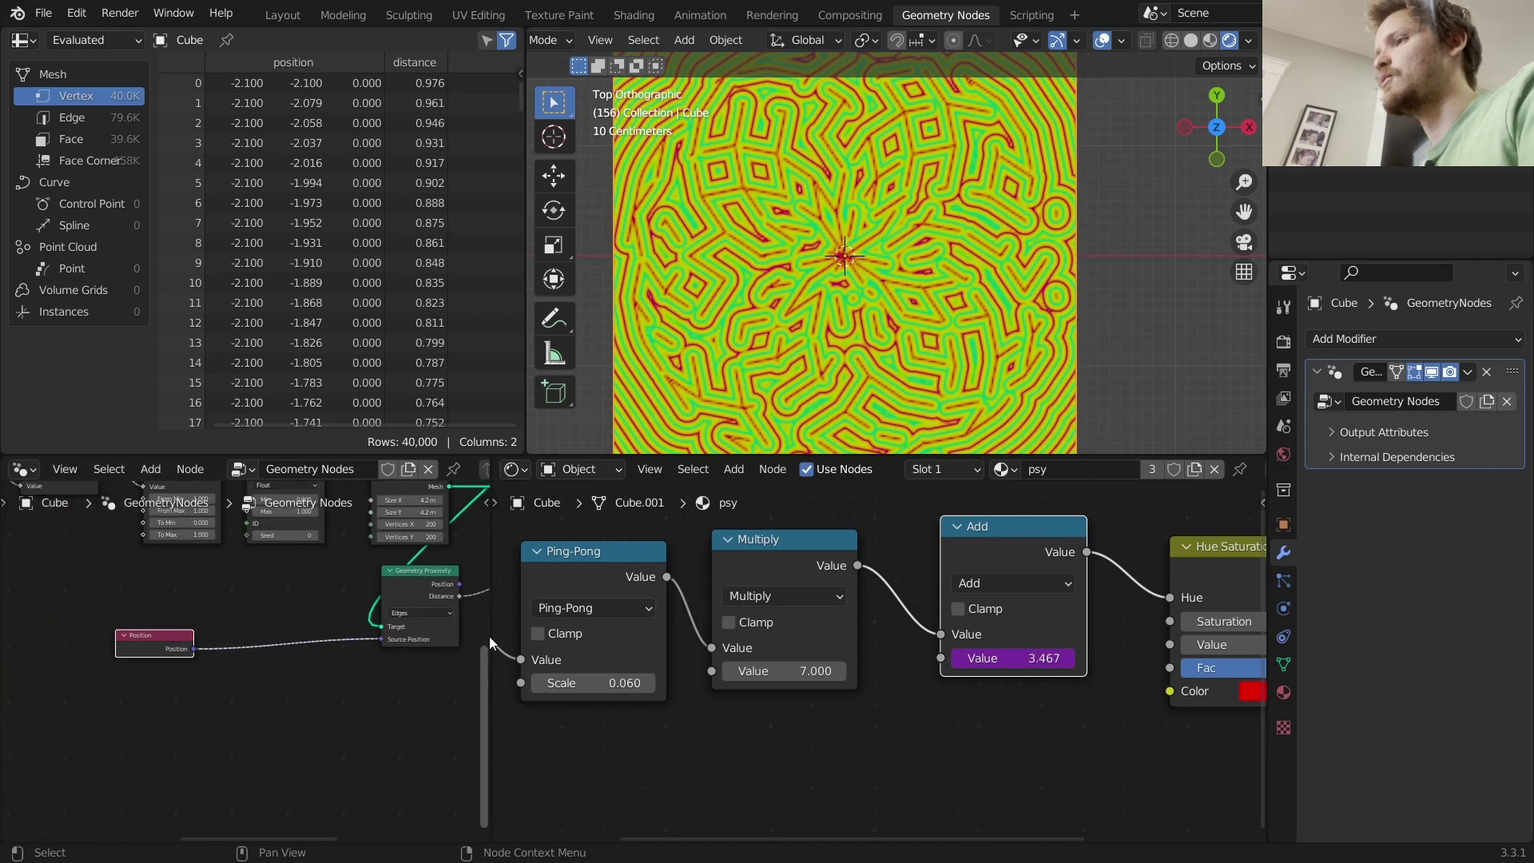
left_click_drag(487, 627, 652, 627)
scroll(357, 591, "up", 2)
key("shift+a")
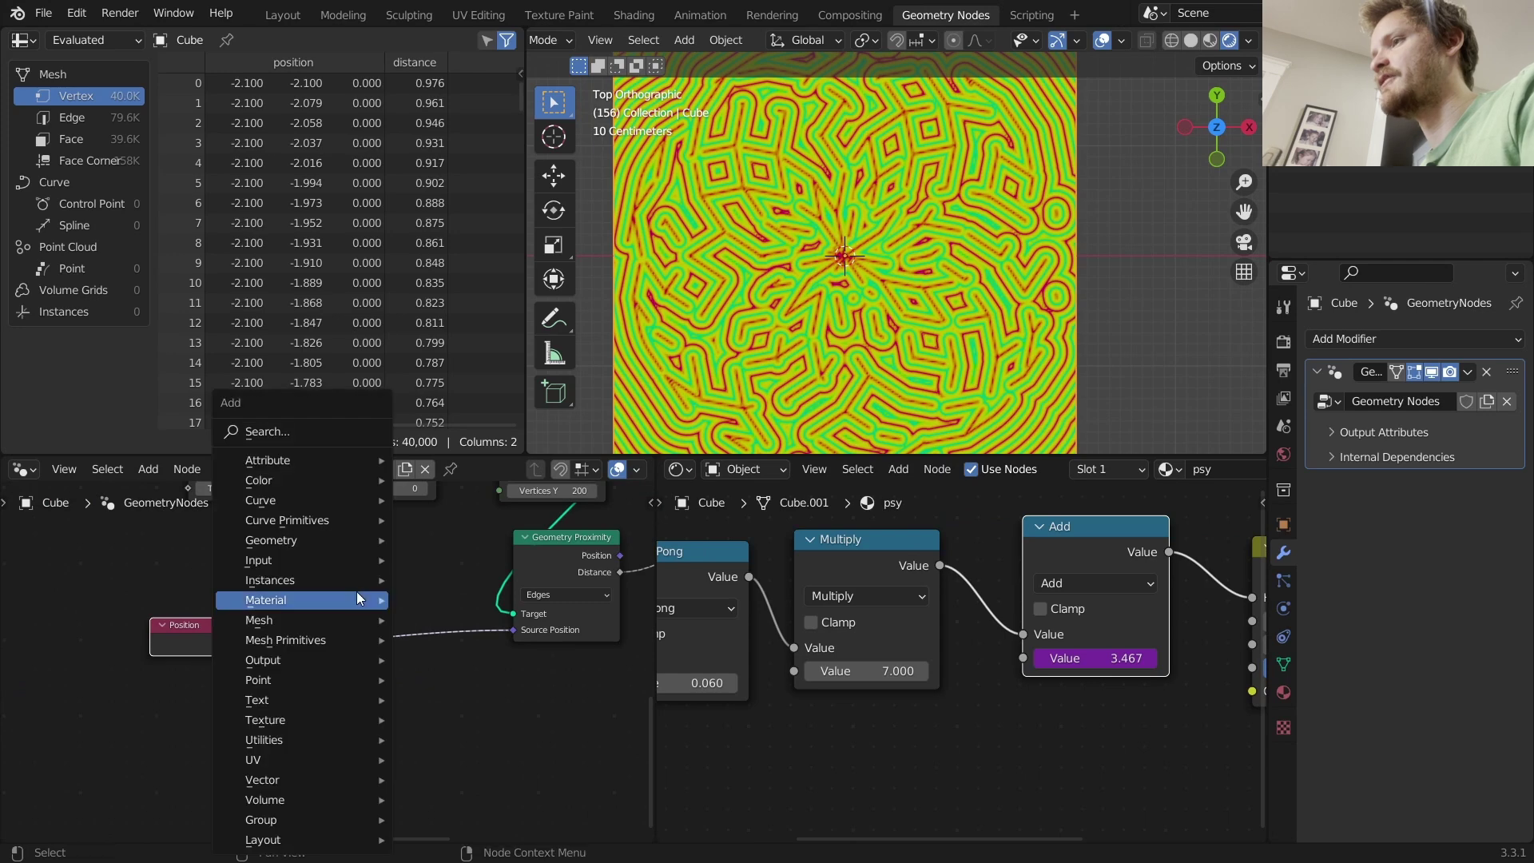
left_click(301, 438)
type("mi")
left_click(366, 478)
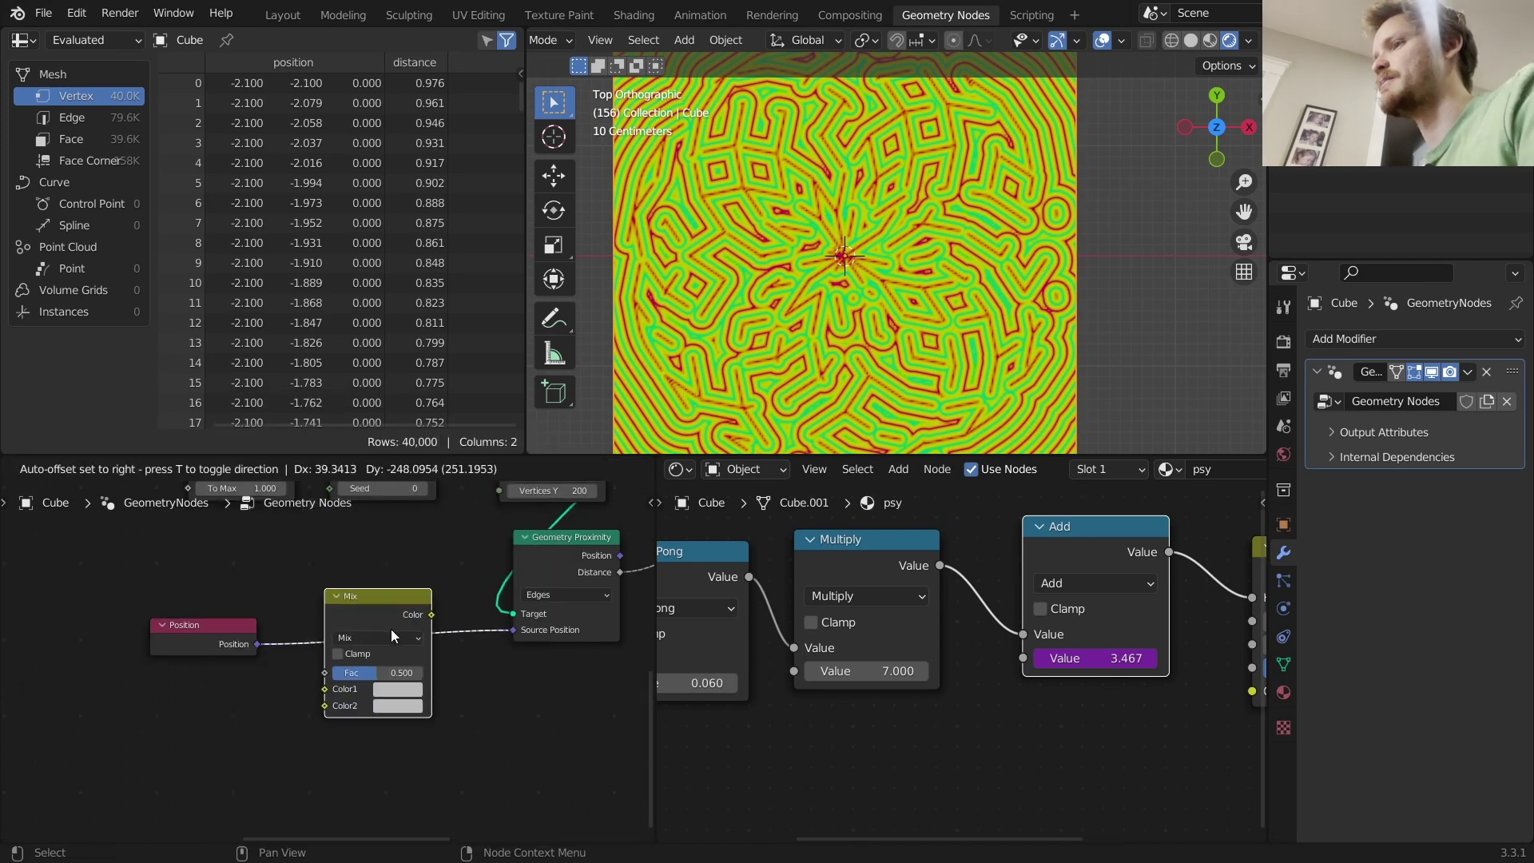
left_click(391, 629)
Set the Mix node's blending mode to Linear Light and move the Position node farther away from it.
left_click(390, 641)
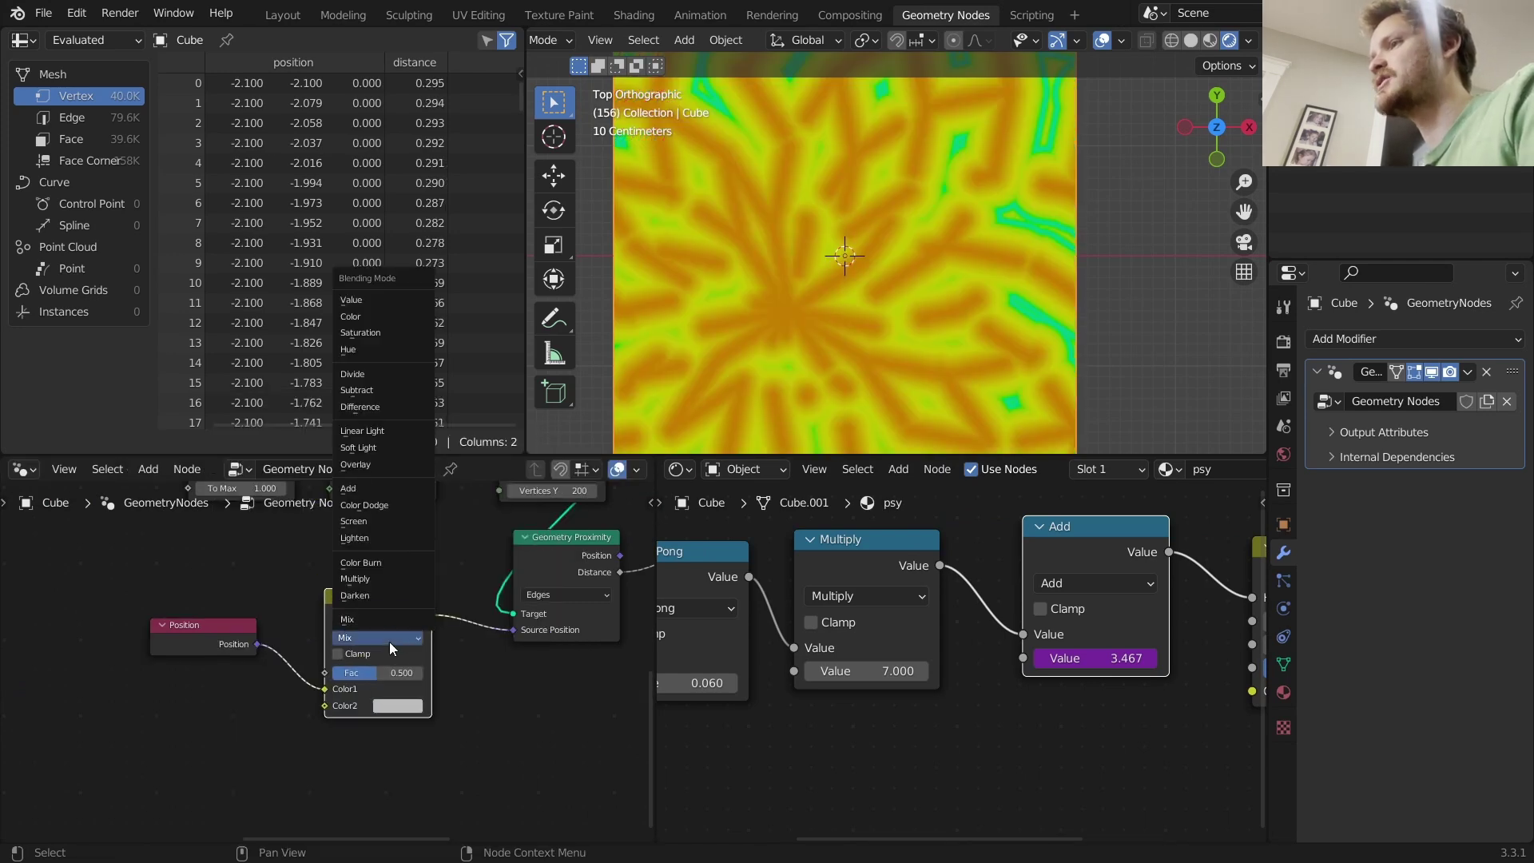
left_click(367, 433)
middle_click_drag(280, 588, 425, 566)
left_click_drag(387, 607, 171, 608)
key("shift+a")
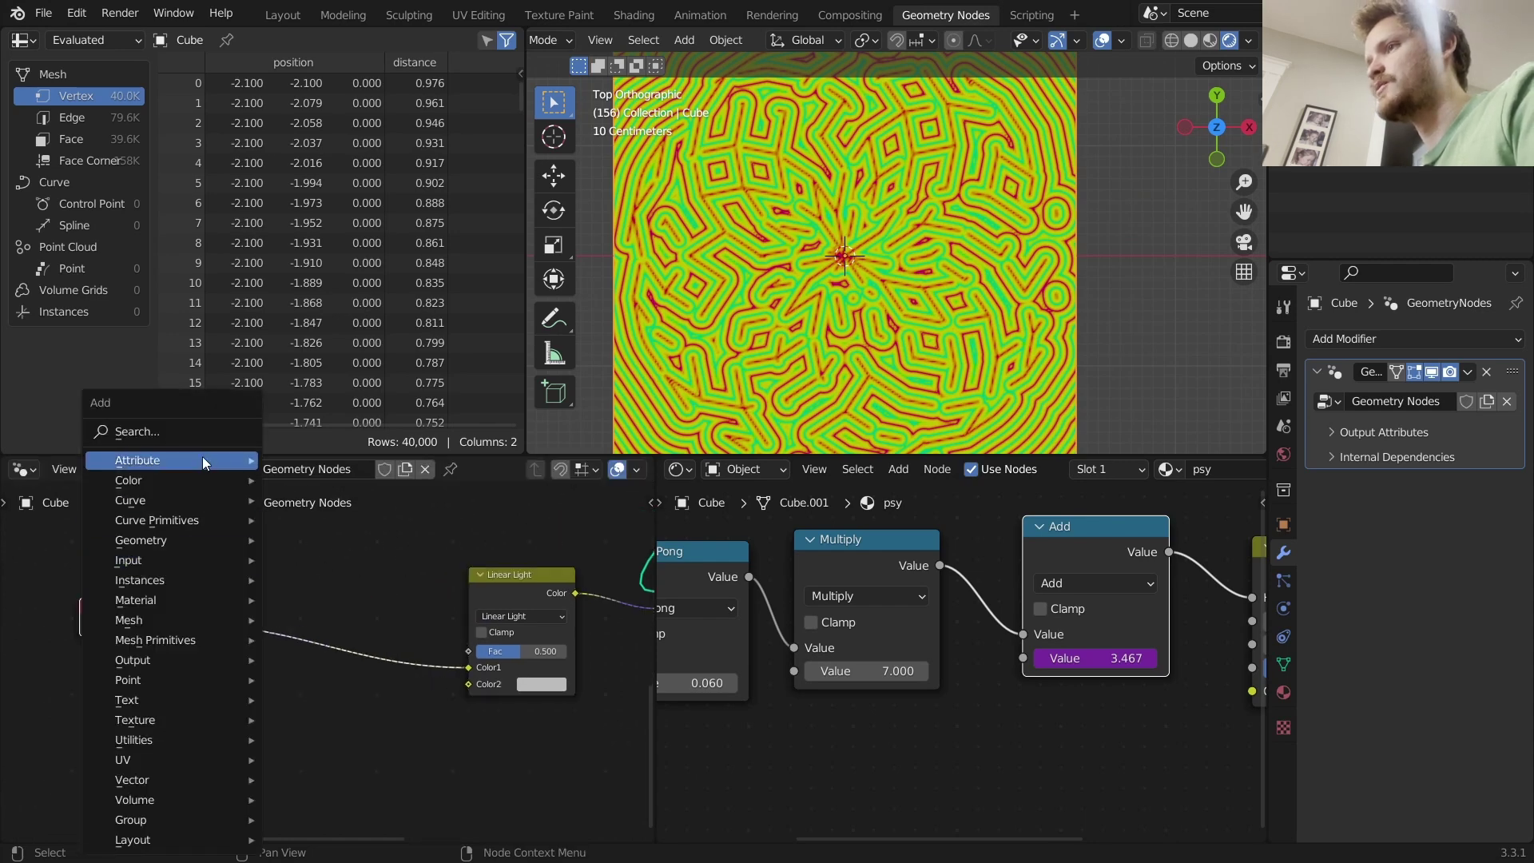
left_click(199, 436)
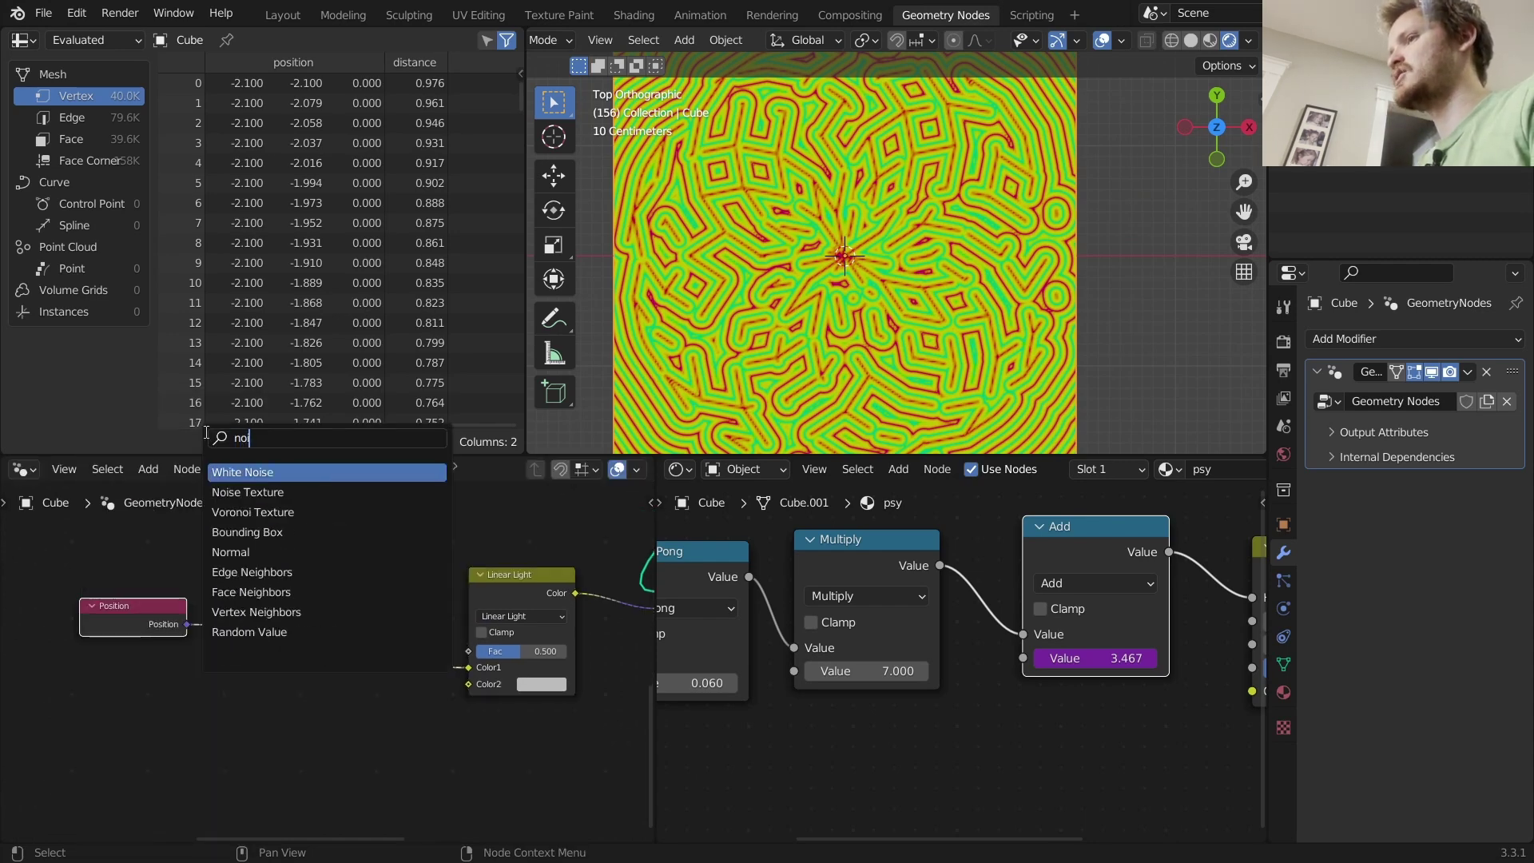
key("Return")
left_click(182, 653)
key("x")
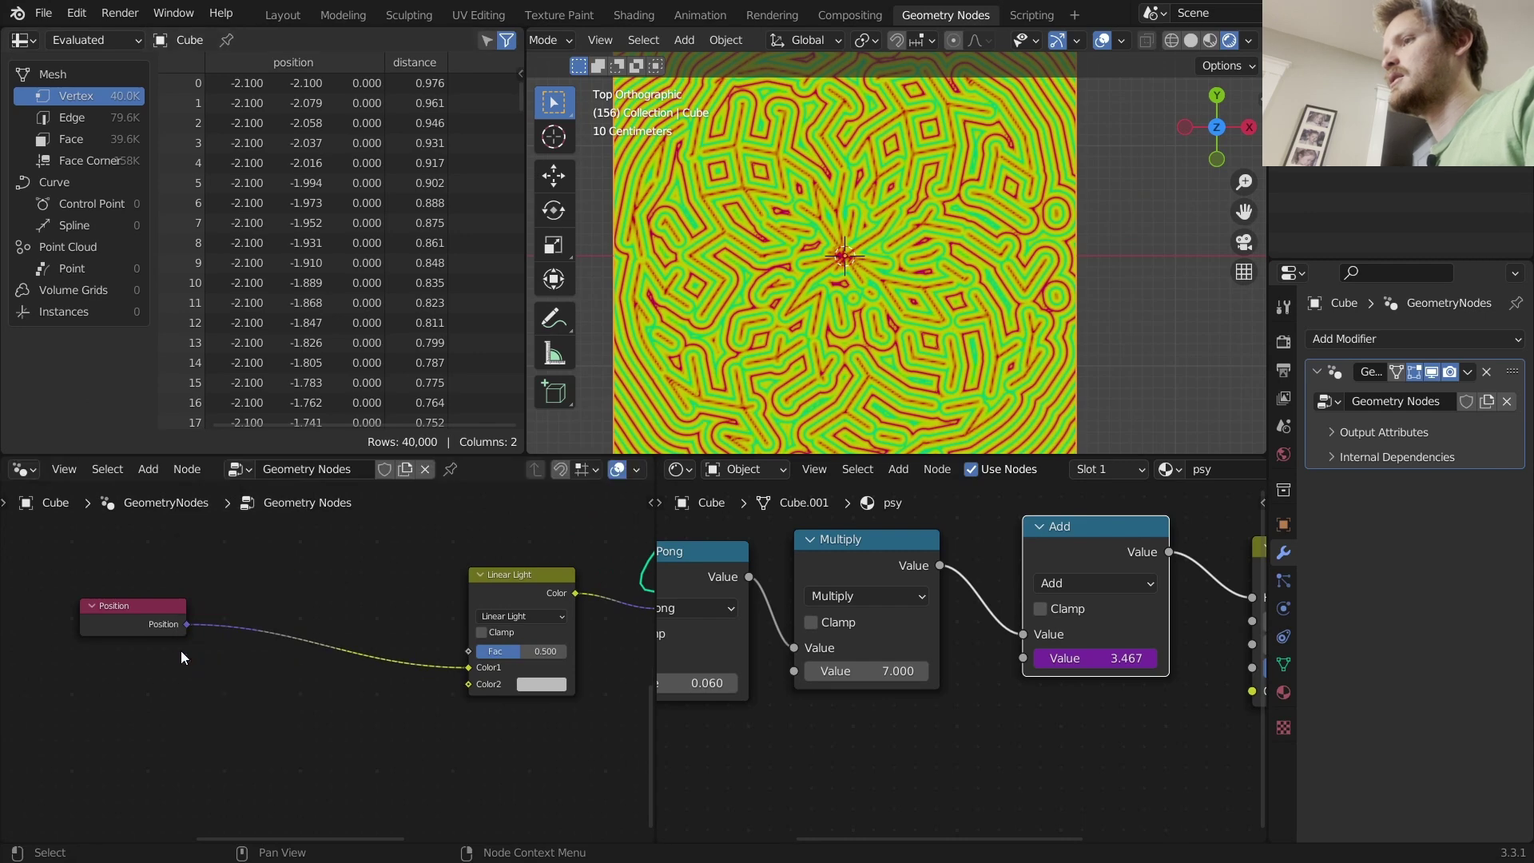
Add a Noise Texture fed by Position, link its Color to Linear Light's Color2, set Fac to 0.180, and preview the animation.
key("shift+a")
left_click(306, 435)
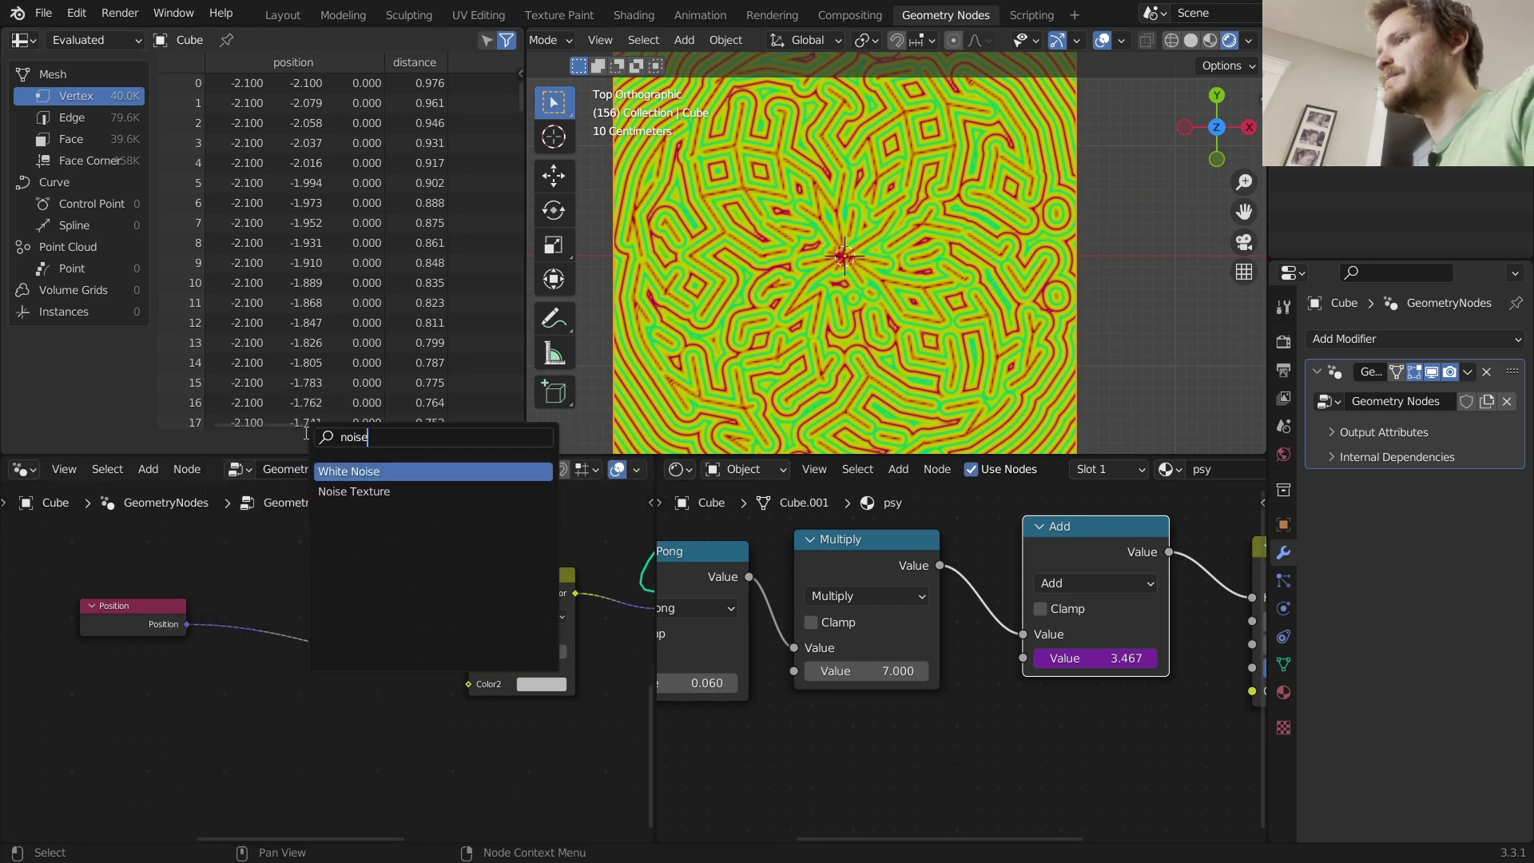
type("noise")
key("Return")
left_click(154, 665)
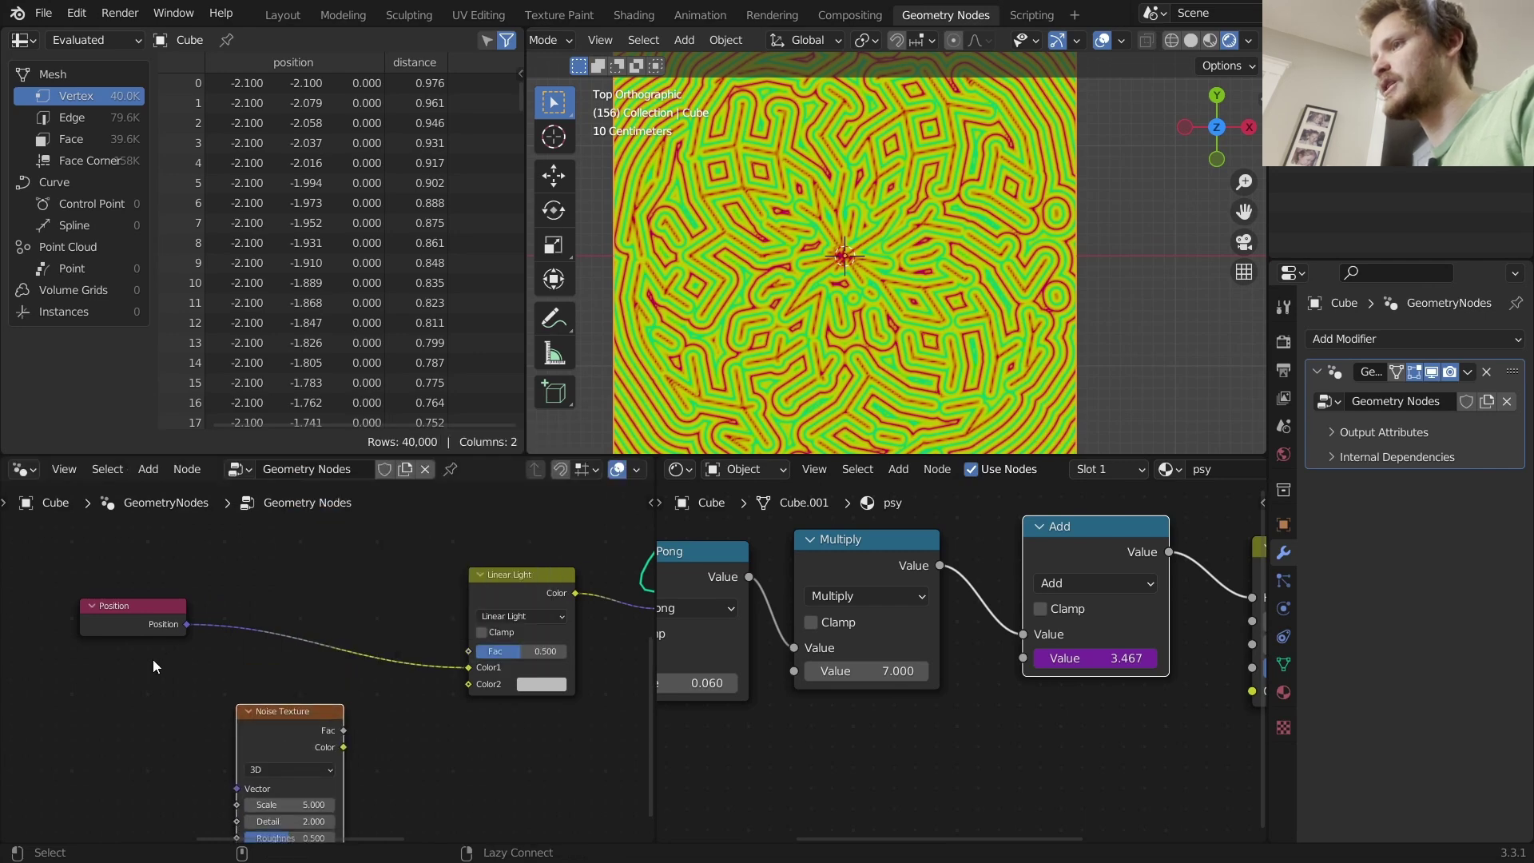
left_click_drag(278, 721, 511, 644)
key("space")
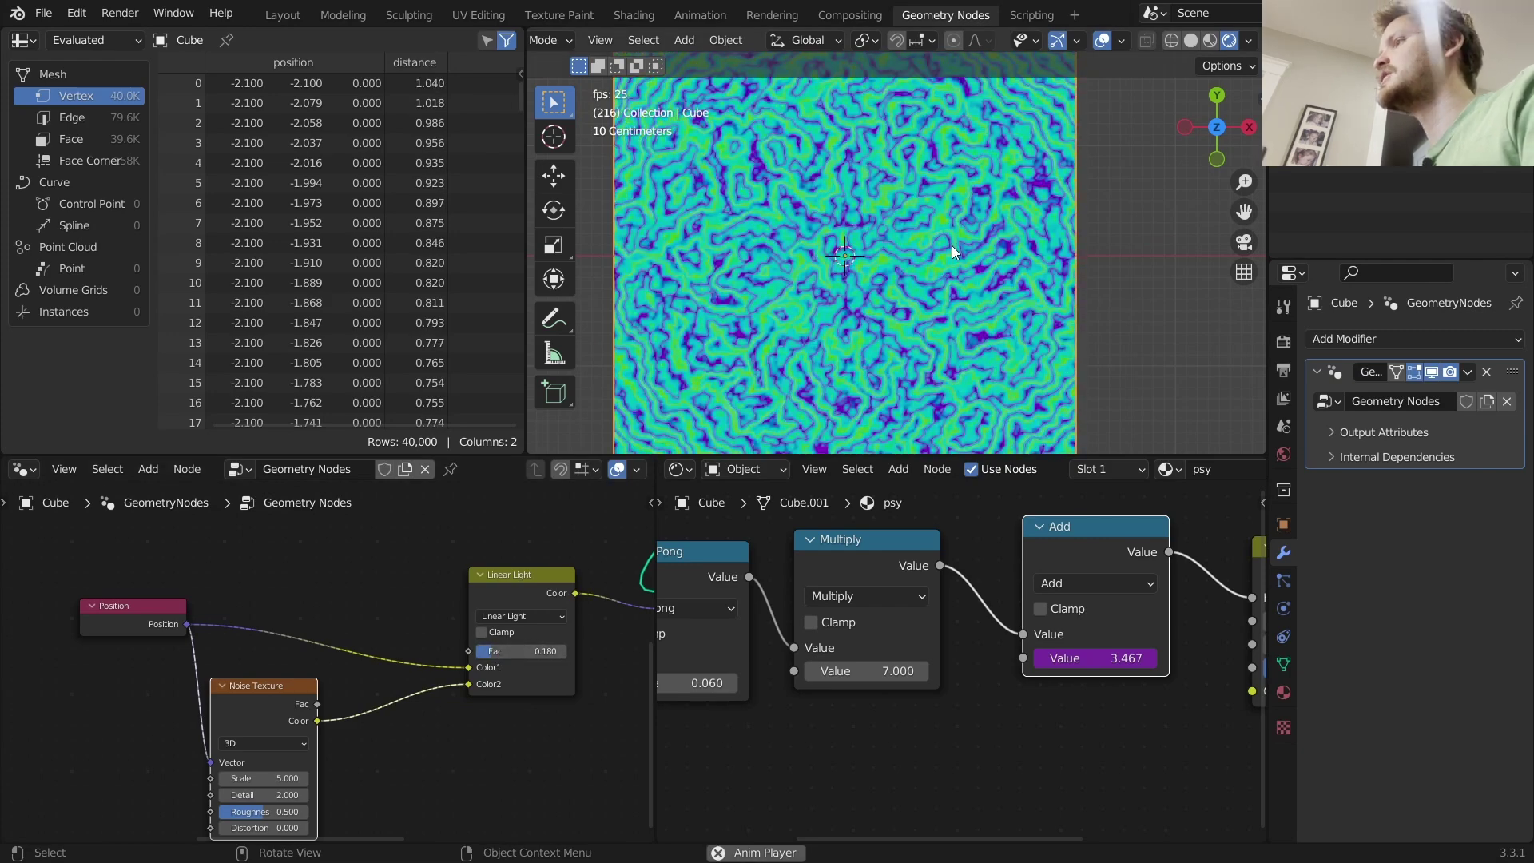
key("space")
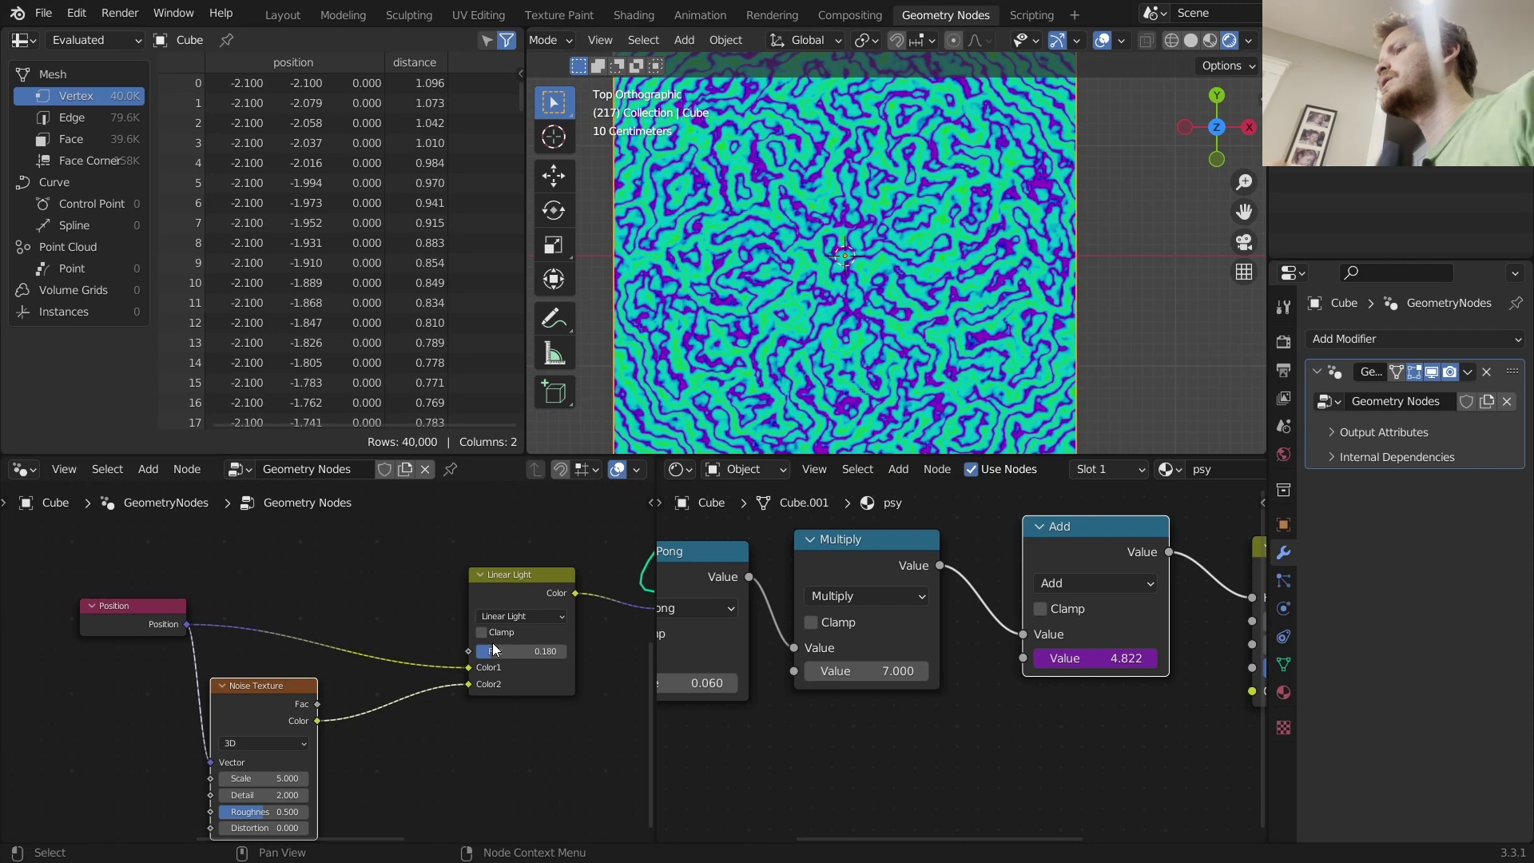
Set the Noise Texture node's Detail to 6 and its Roughness to about 0.847.
scroll(353, 741, "up", 3)
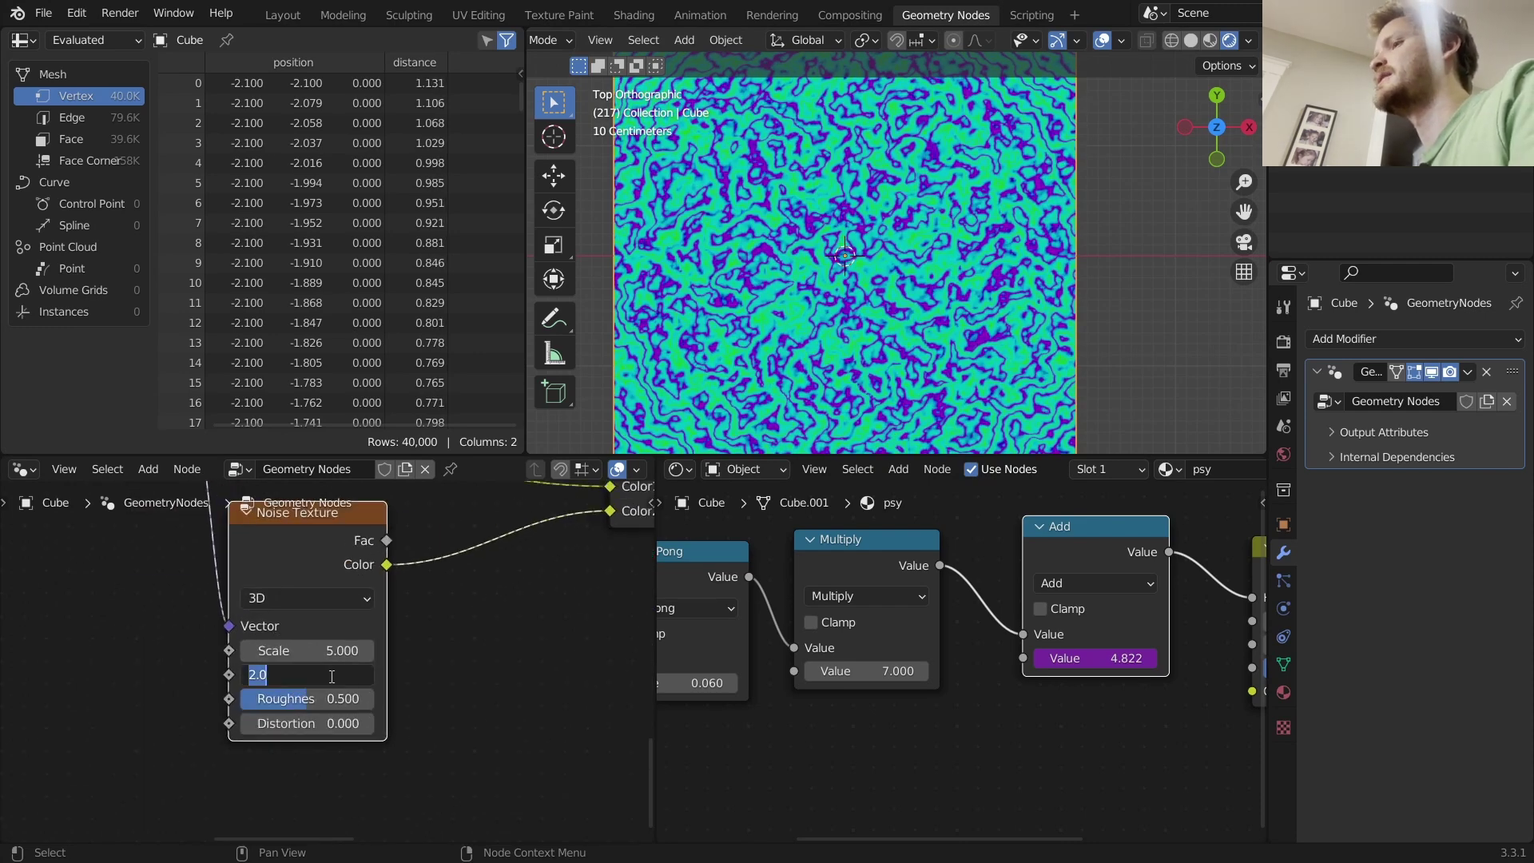
type("6")
key("Return")
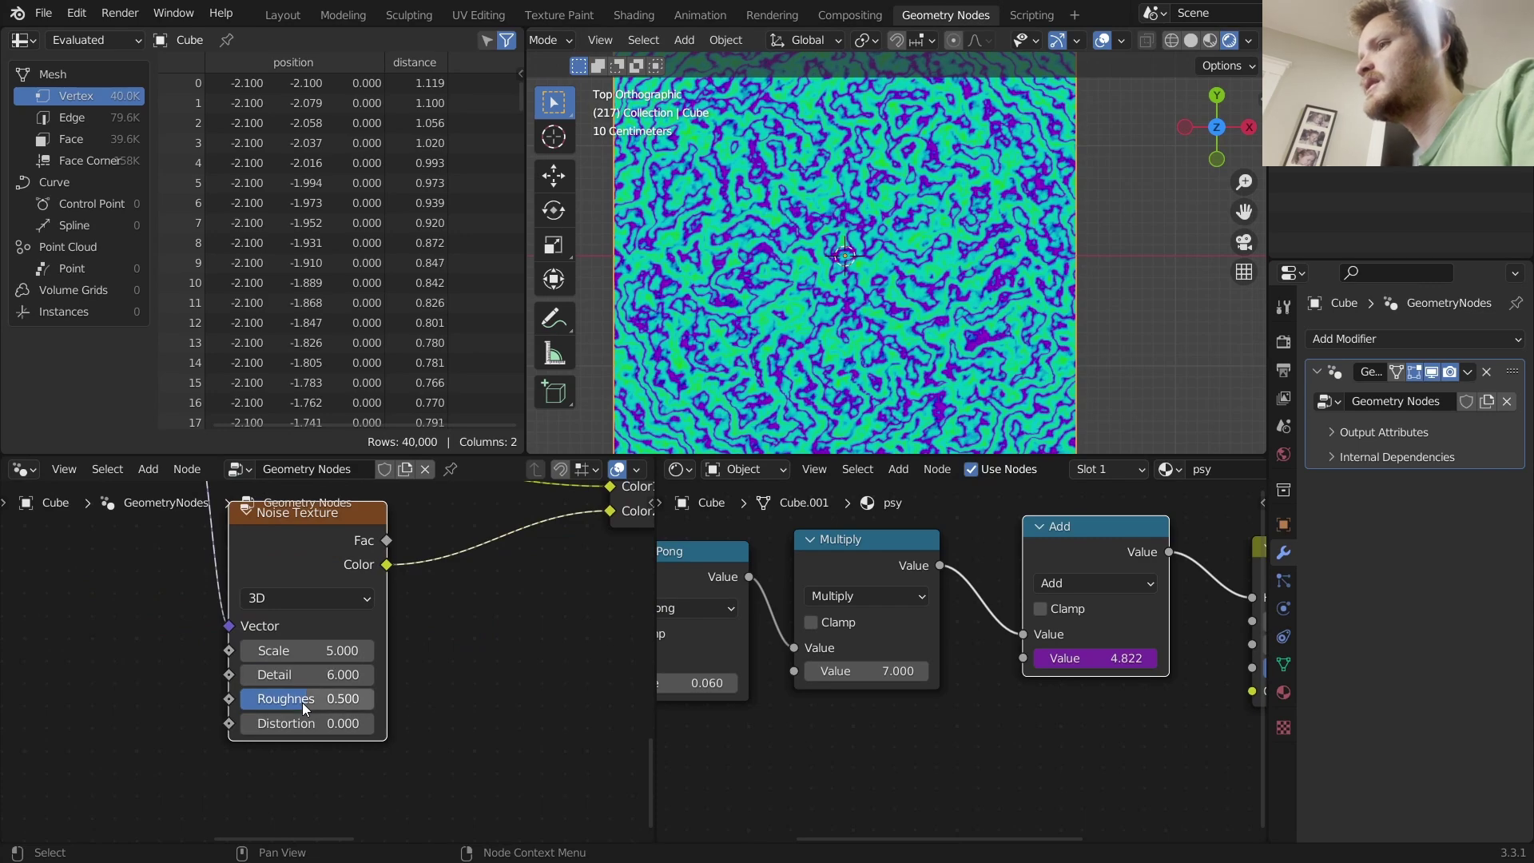
left_click_drag(302, 703, 358, 703)
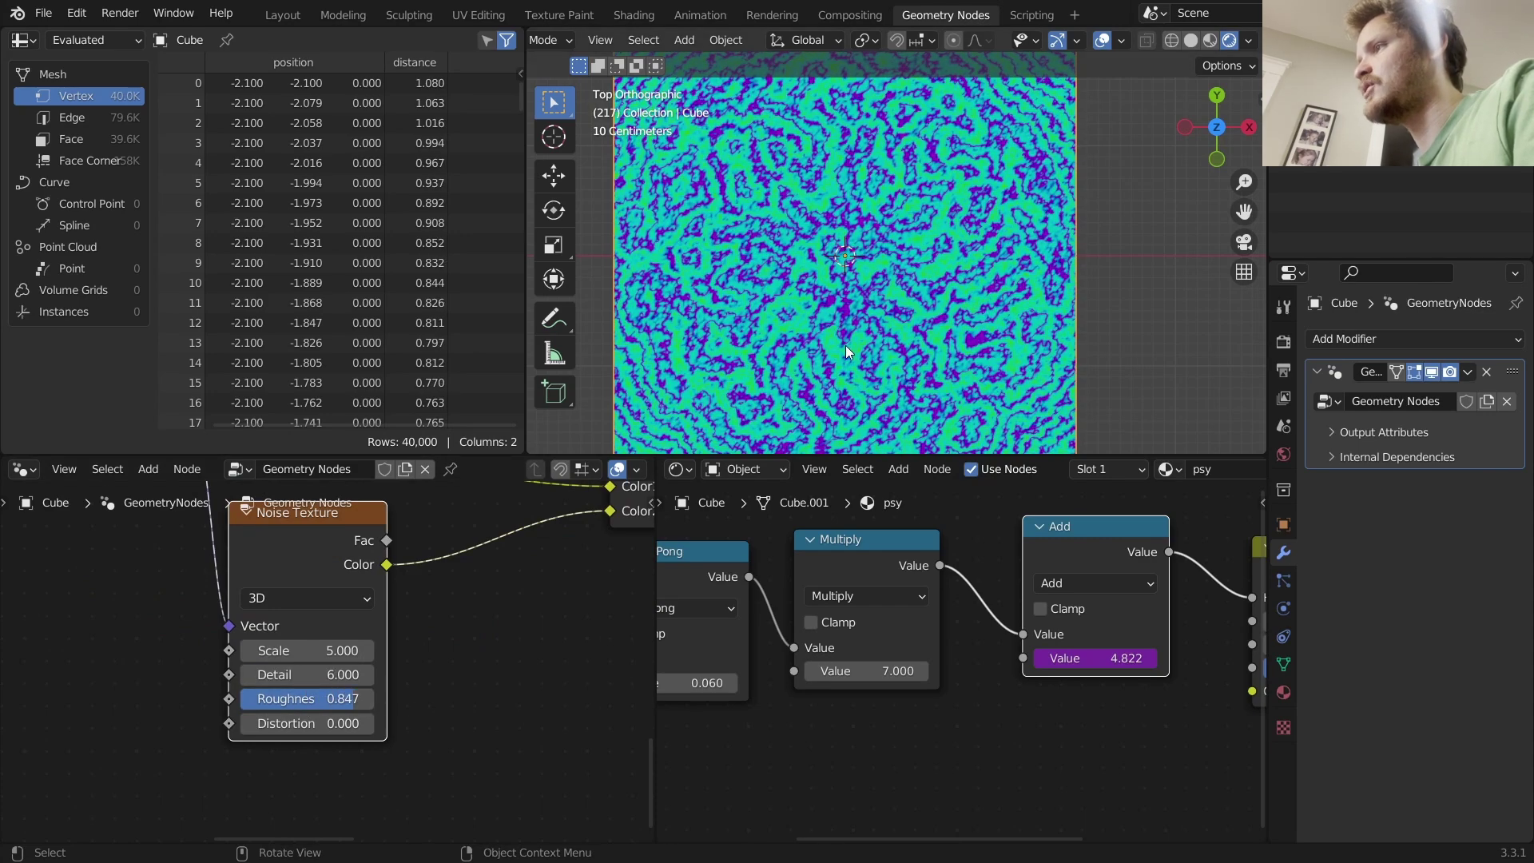
Preview the animation briefly and adjust the Linear Light node's Fac to about 0.24.
key("space")
key("space")
middle_click_drag(482, 582, 324, 705)
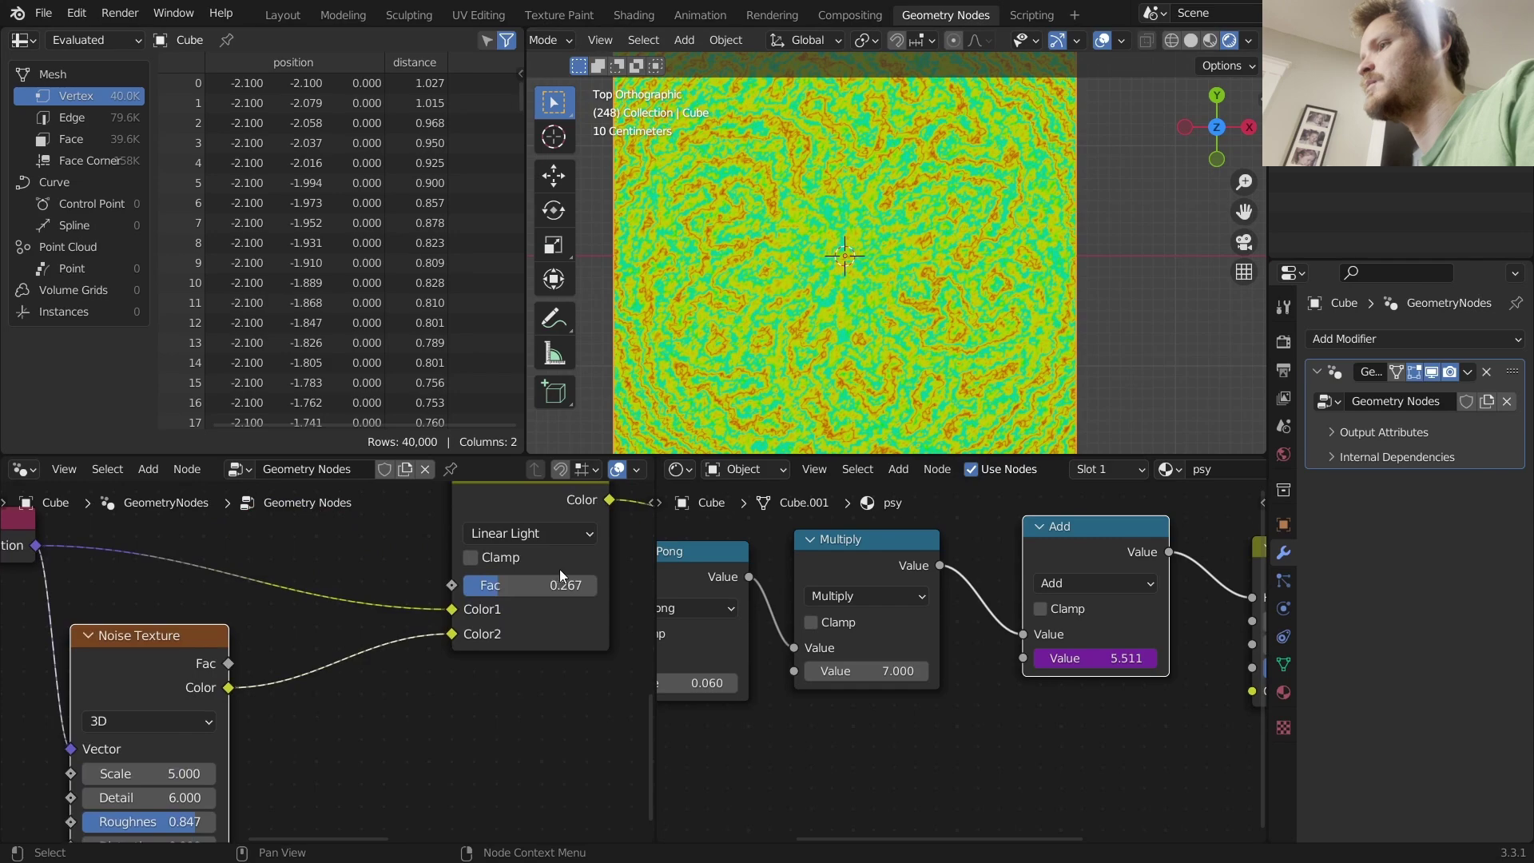
mouse_move(498, 585)
left_mouse_down()
mouse_move(463, 585)
mouse_move(522, 585)
left_mouse_up()
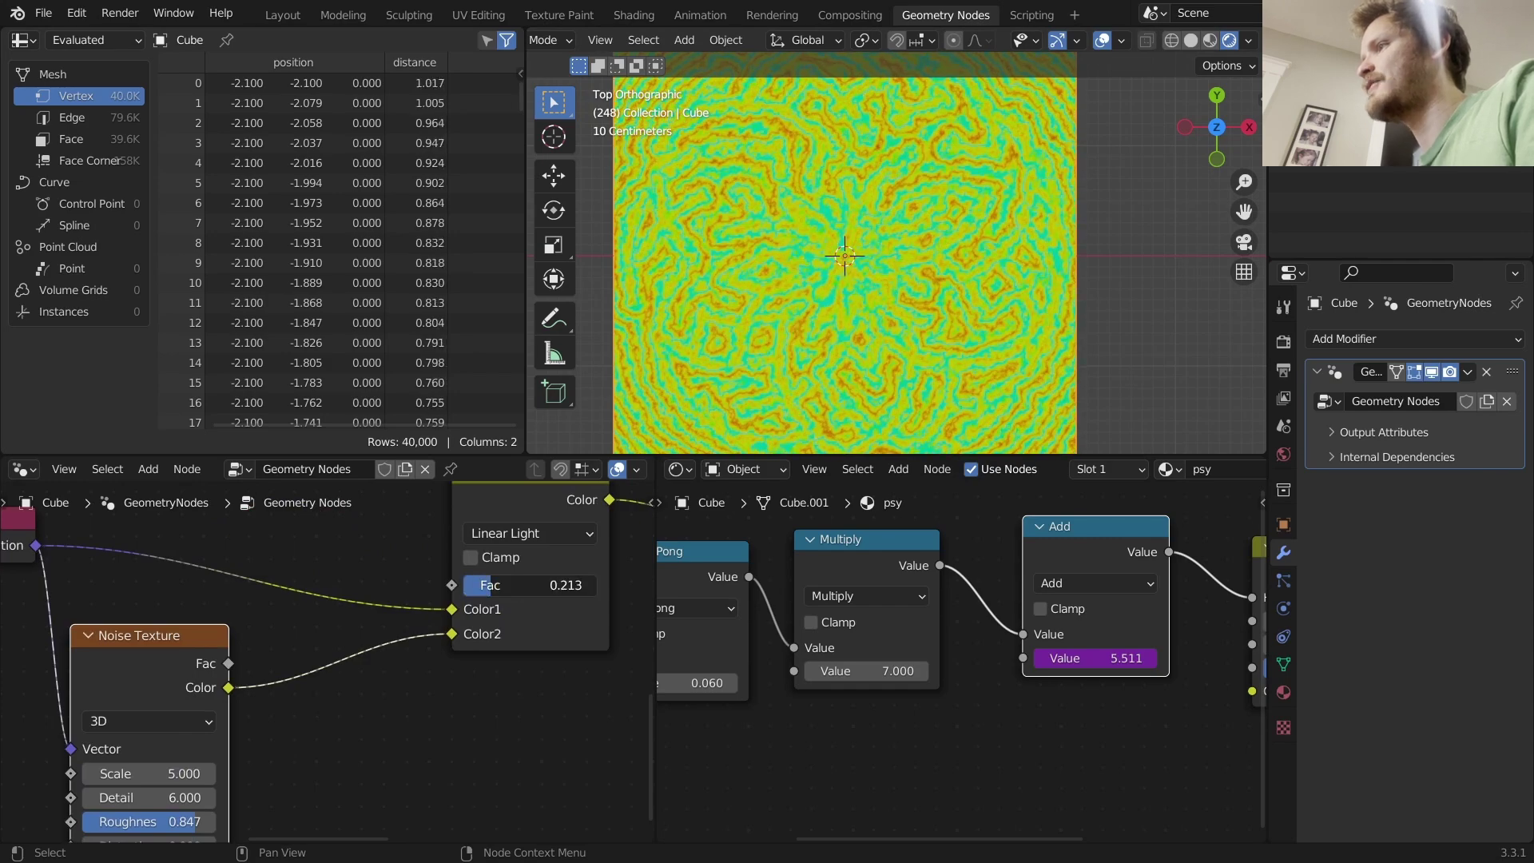
Try a different Scale on the Noise Texture node, undo the change, and play the animation briefly.
middle_click_drag(219, 782, 298, 685)
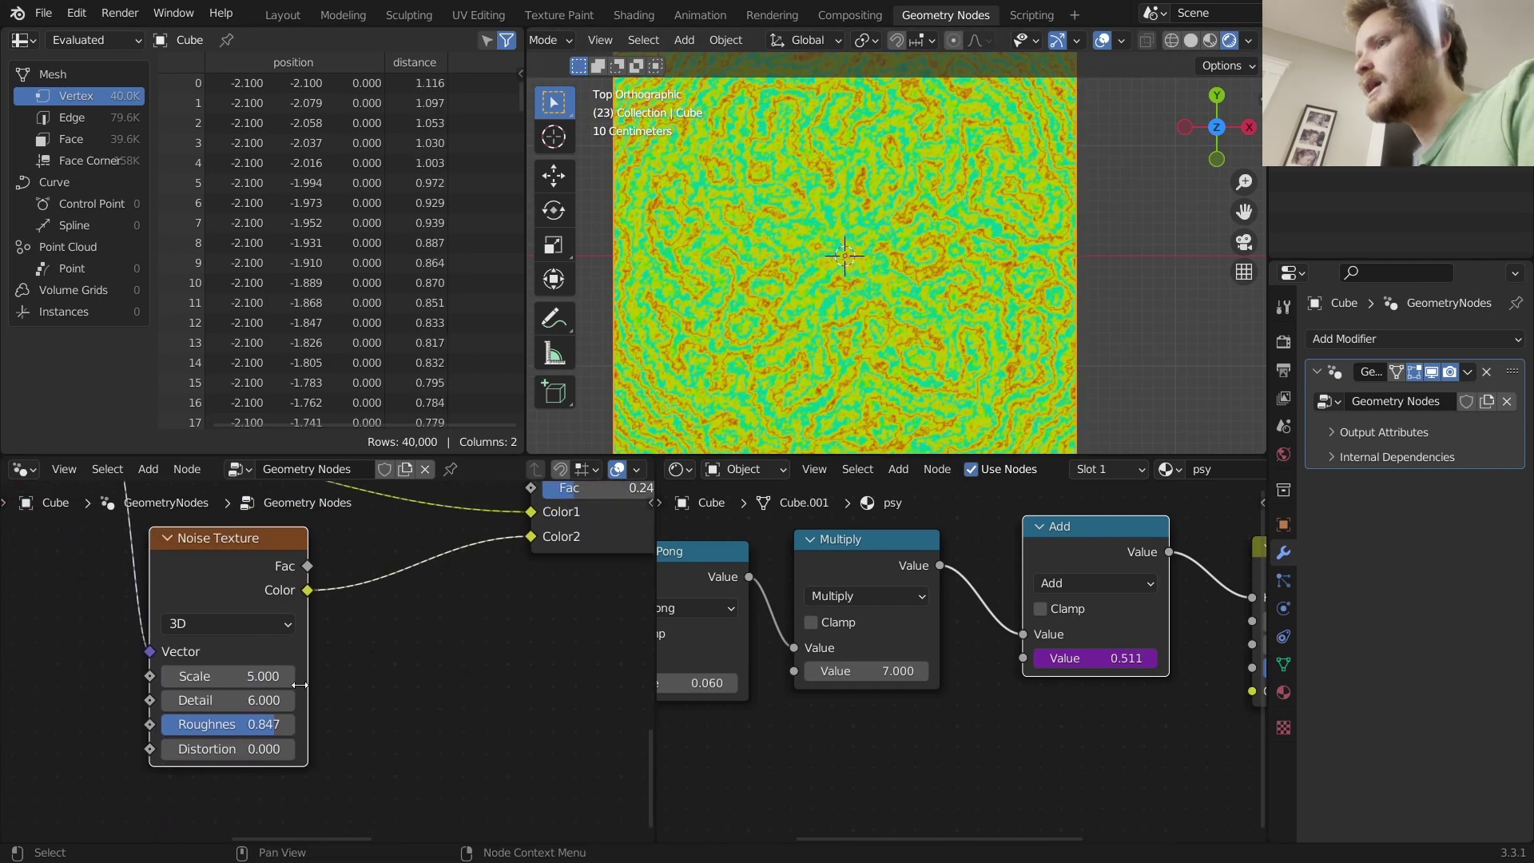
left_click_drag(228, 676, 171, 676)
key("ctrl+z")
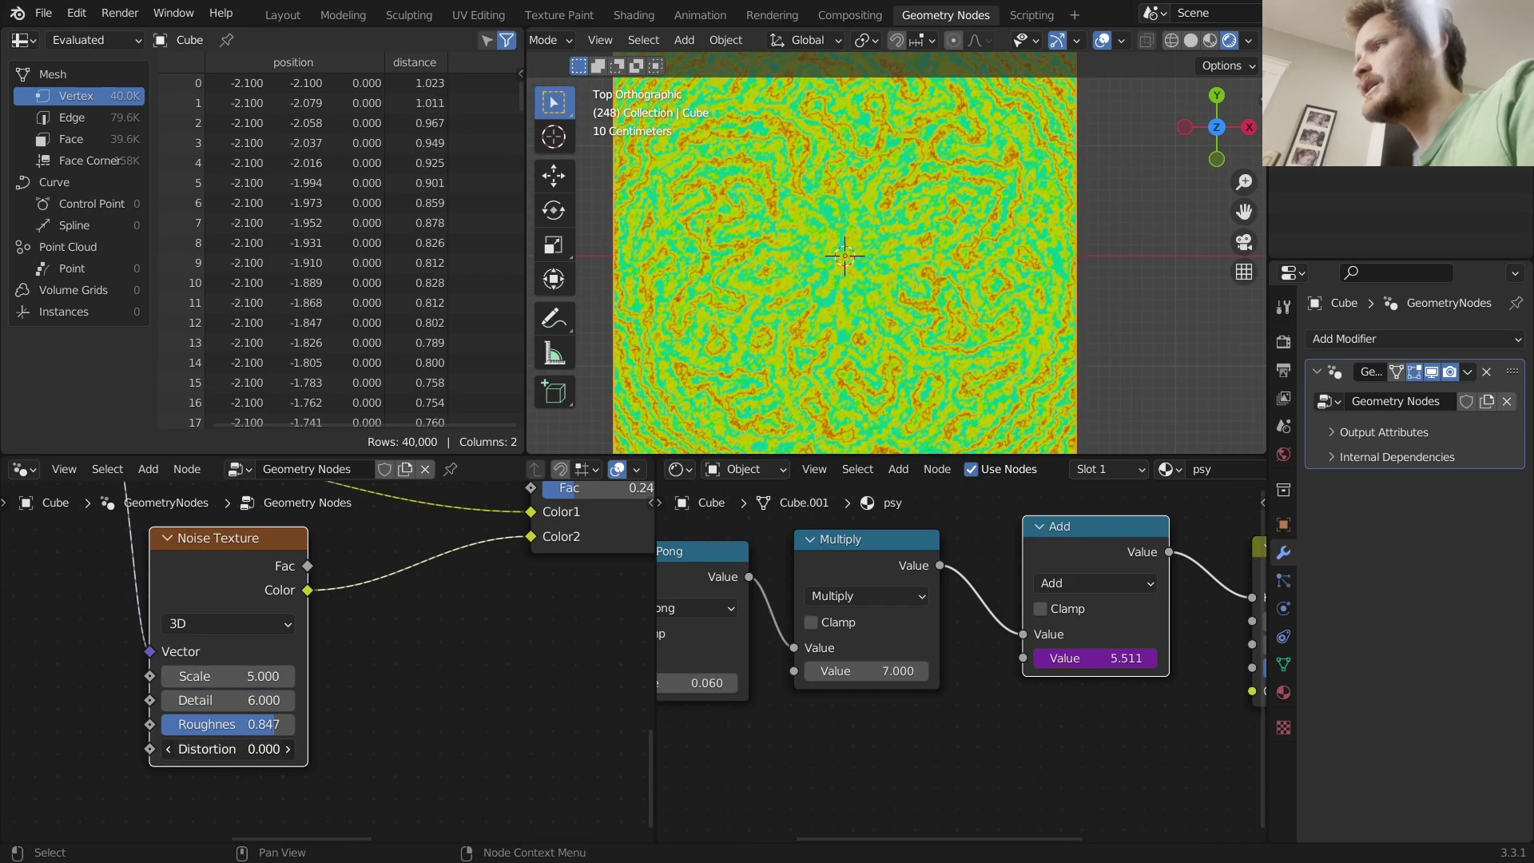
key("space")
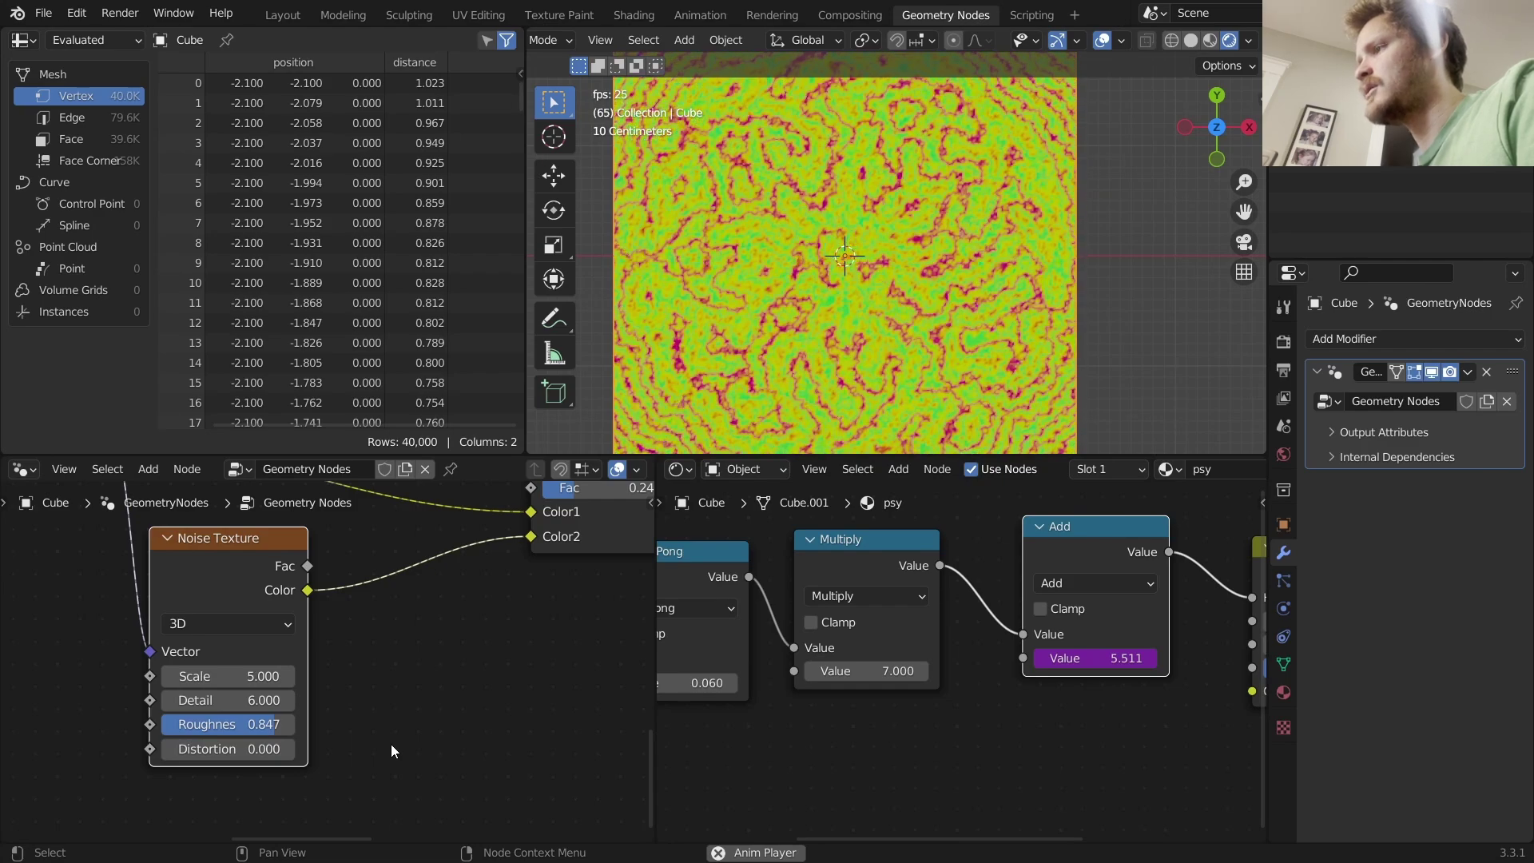
key("space")
scroll(972, 601, "down", 3)
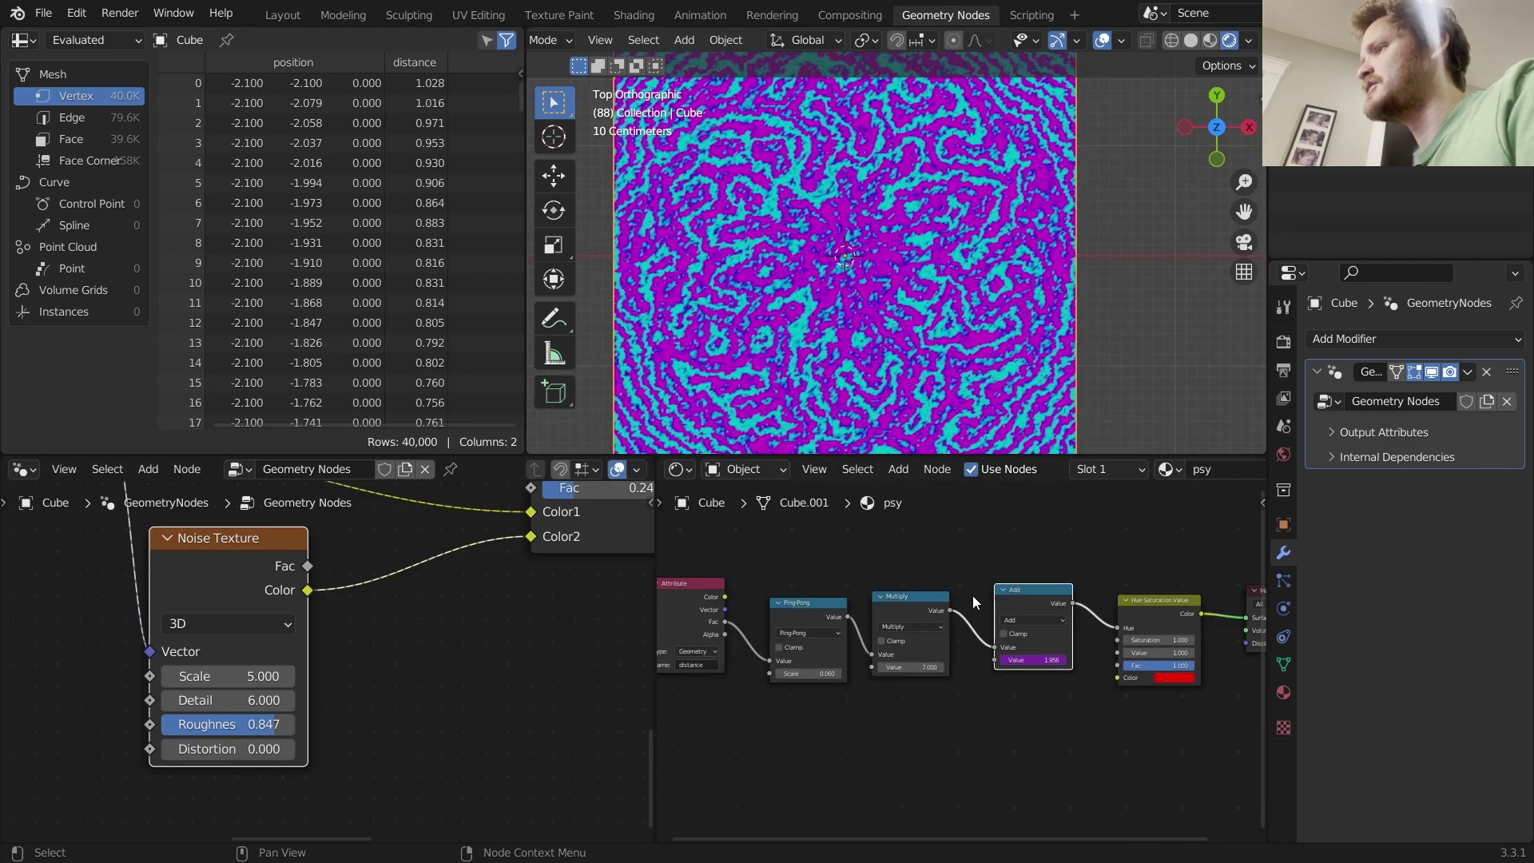
Preview the Ping-Pong node's output directly on the grid surface.
scroll(929, 339, "down", 2)
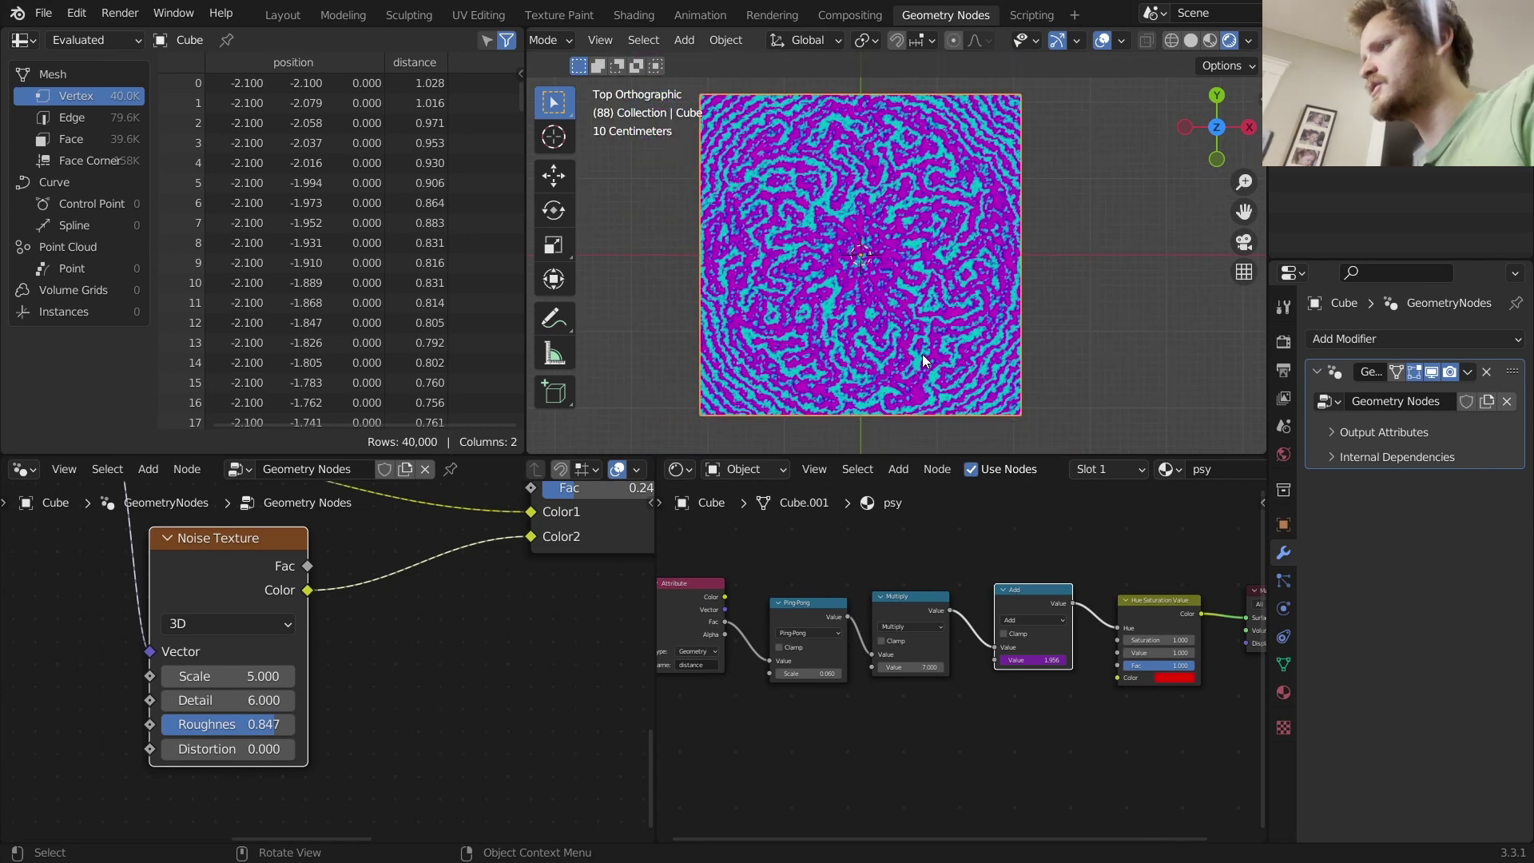
scroll(839, 605, "up", 2)
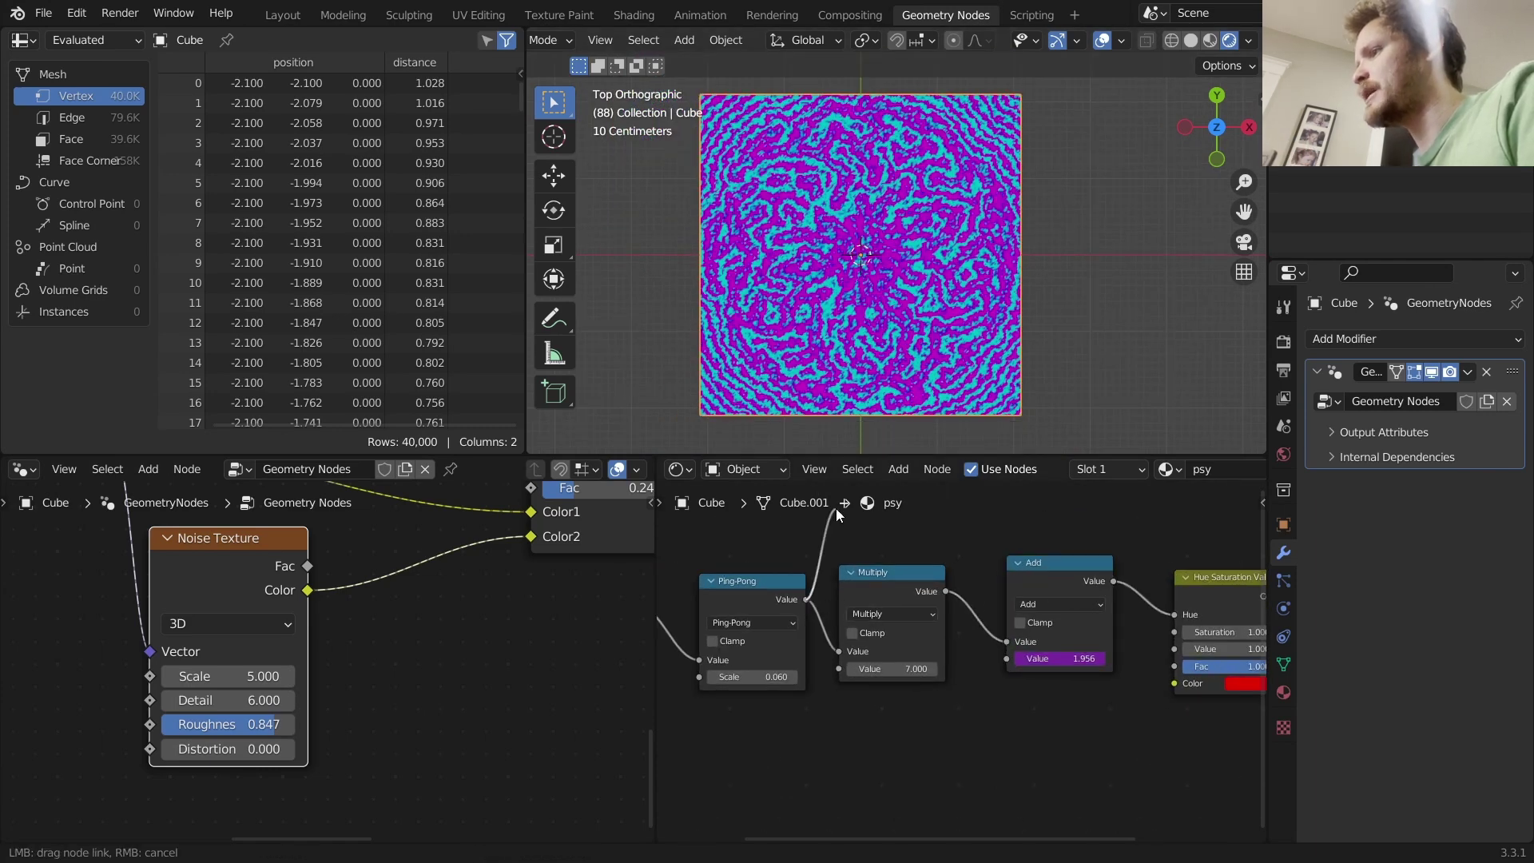
left_click_drag(782, 702, 783, 703)
left_click(735, 587, "ctrl+shift")
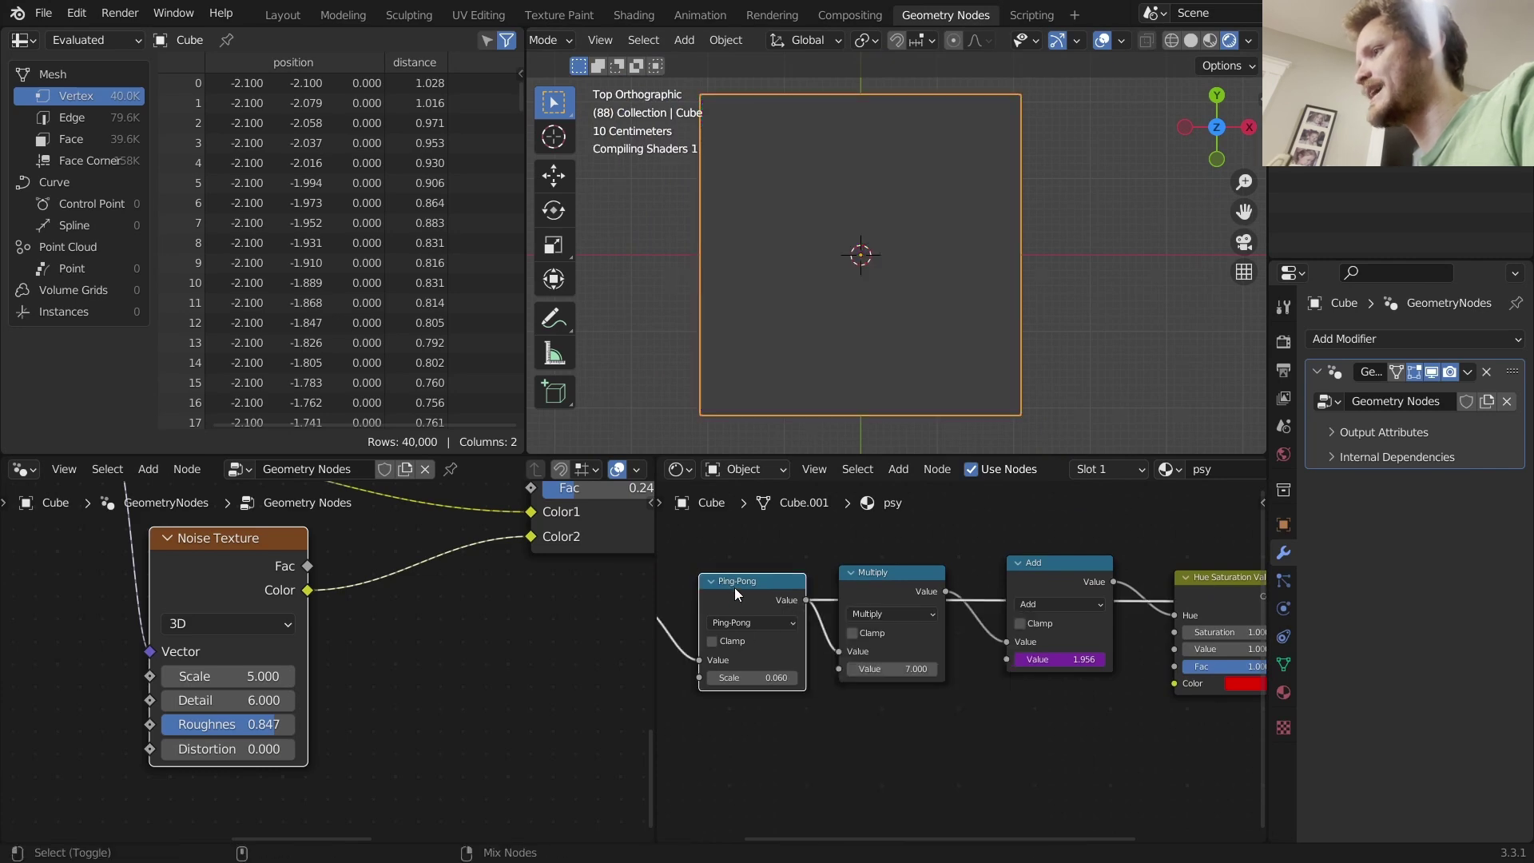
Link the Ping-Pong node's output to the Hue Saturation Value node's Value input and reconnect that node's Color to the Surface output.
middle_click_drag(796, 611, 746, 563)
left_click_drag(753, 555, 842, 689)
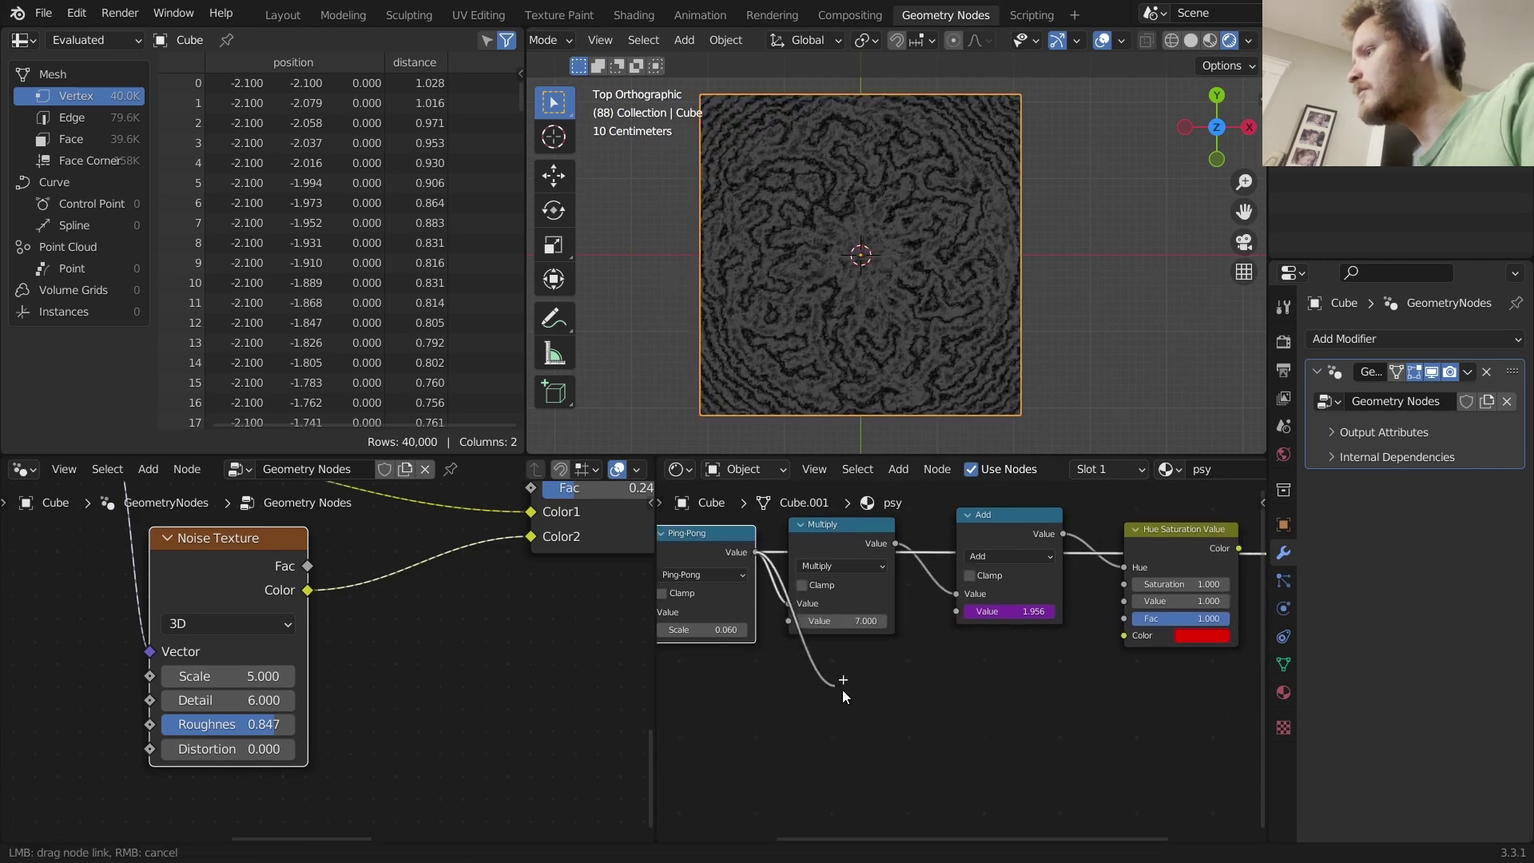
left_click_drag(1133, 597, 1127, 601)
middle_click_drag(1127, 601, 803, 627)
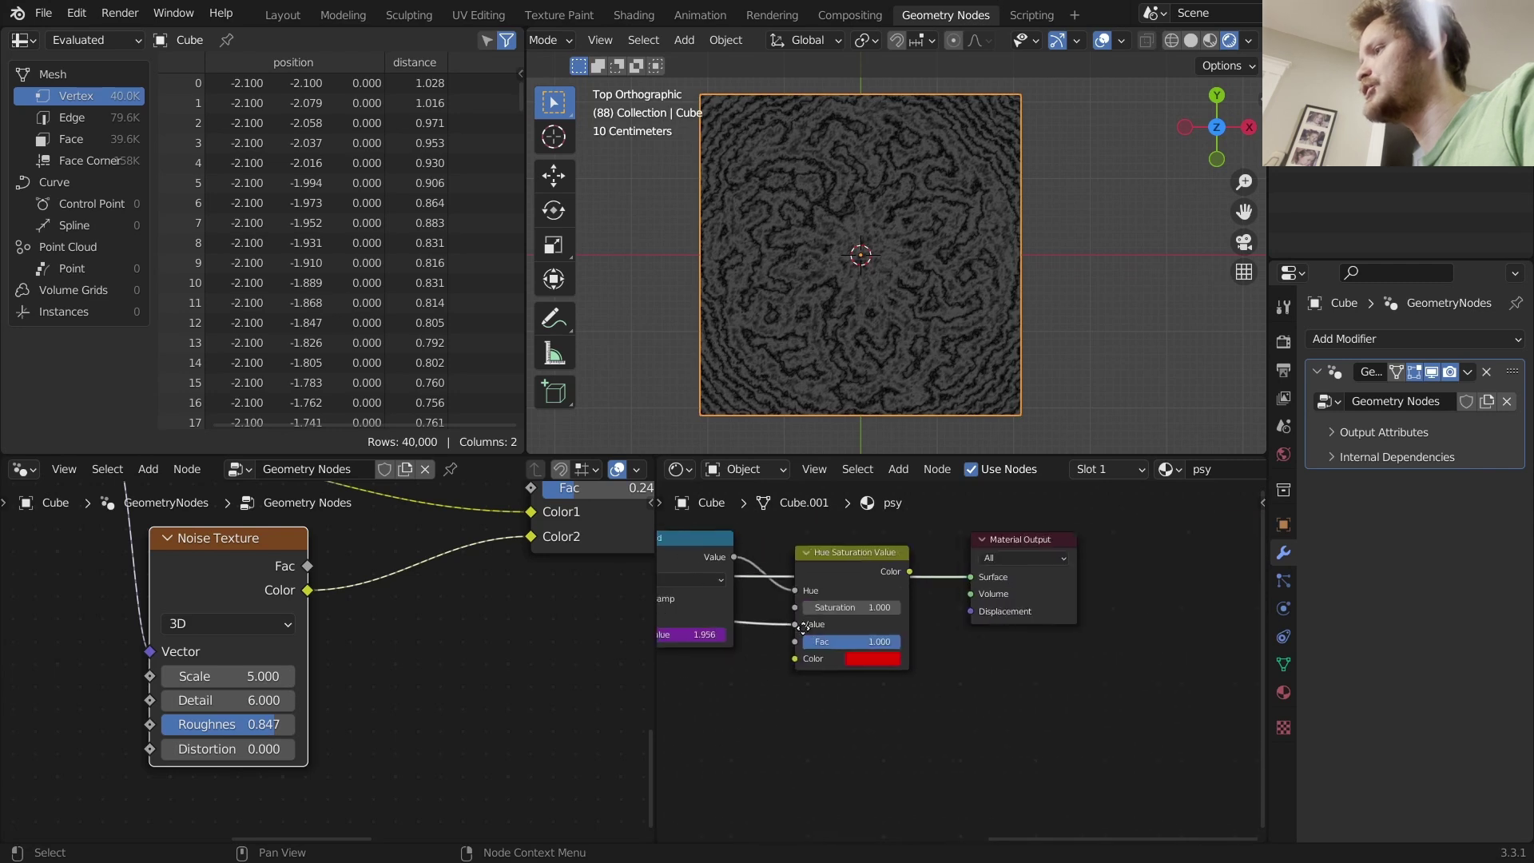
left_click(845, 558, "ctrl+shift")
middle_click_drag(845, 557, 1082, 552)
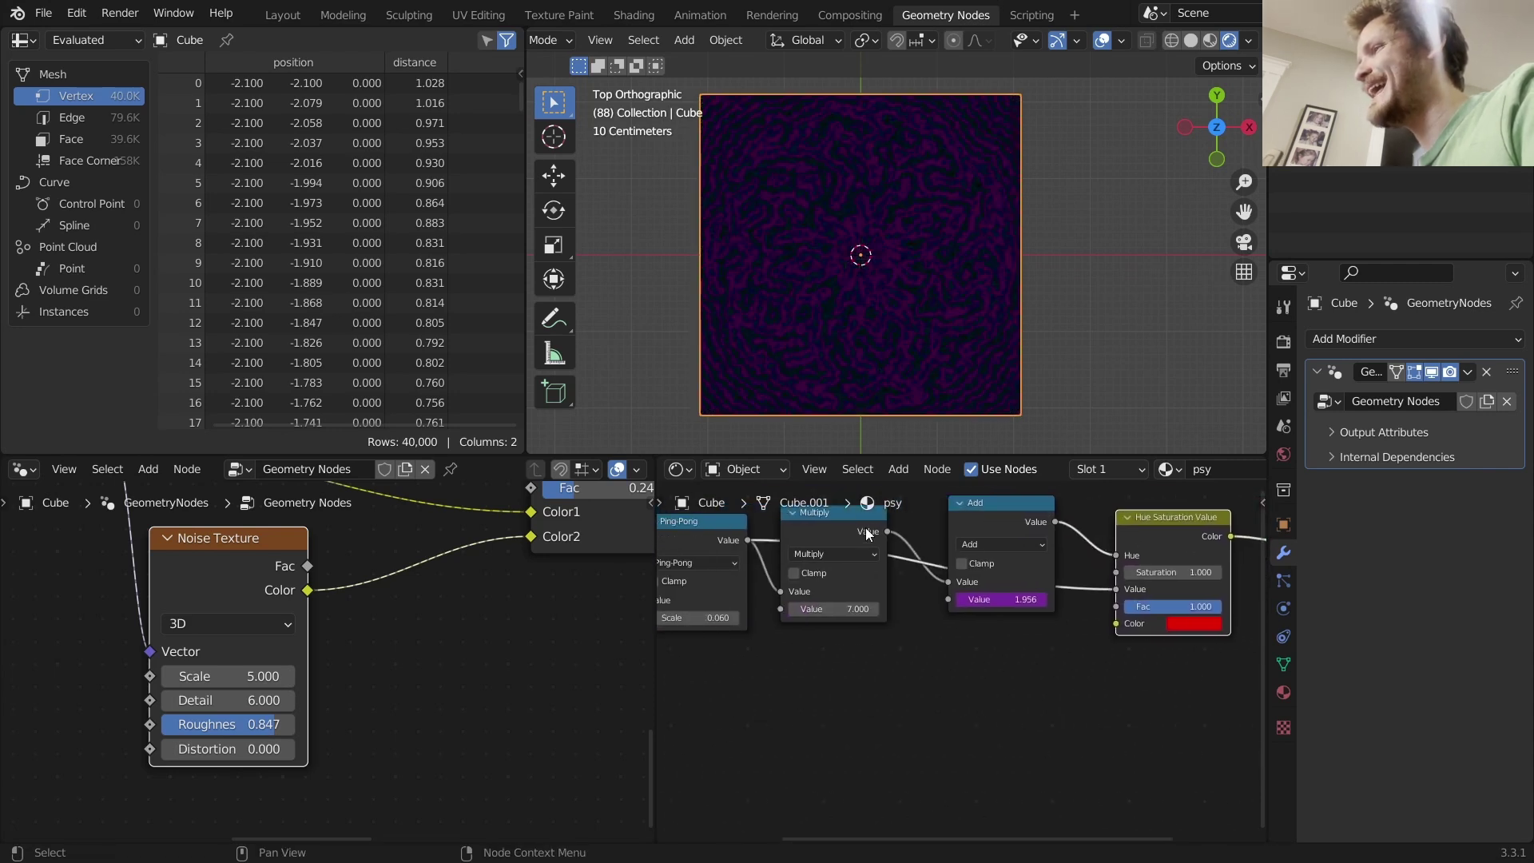
Duplicate the Multiply node with its Ping-Pong input link and connect the copy's output to the Hue Saturation Value node's Value input.
key("shift+d")
left_click(863, 694)
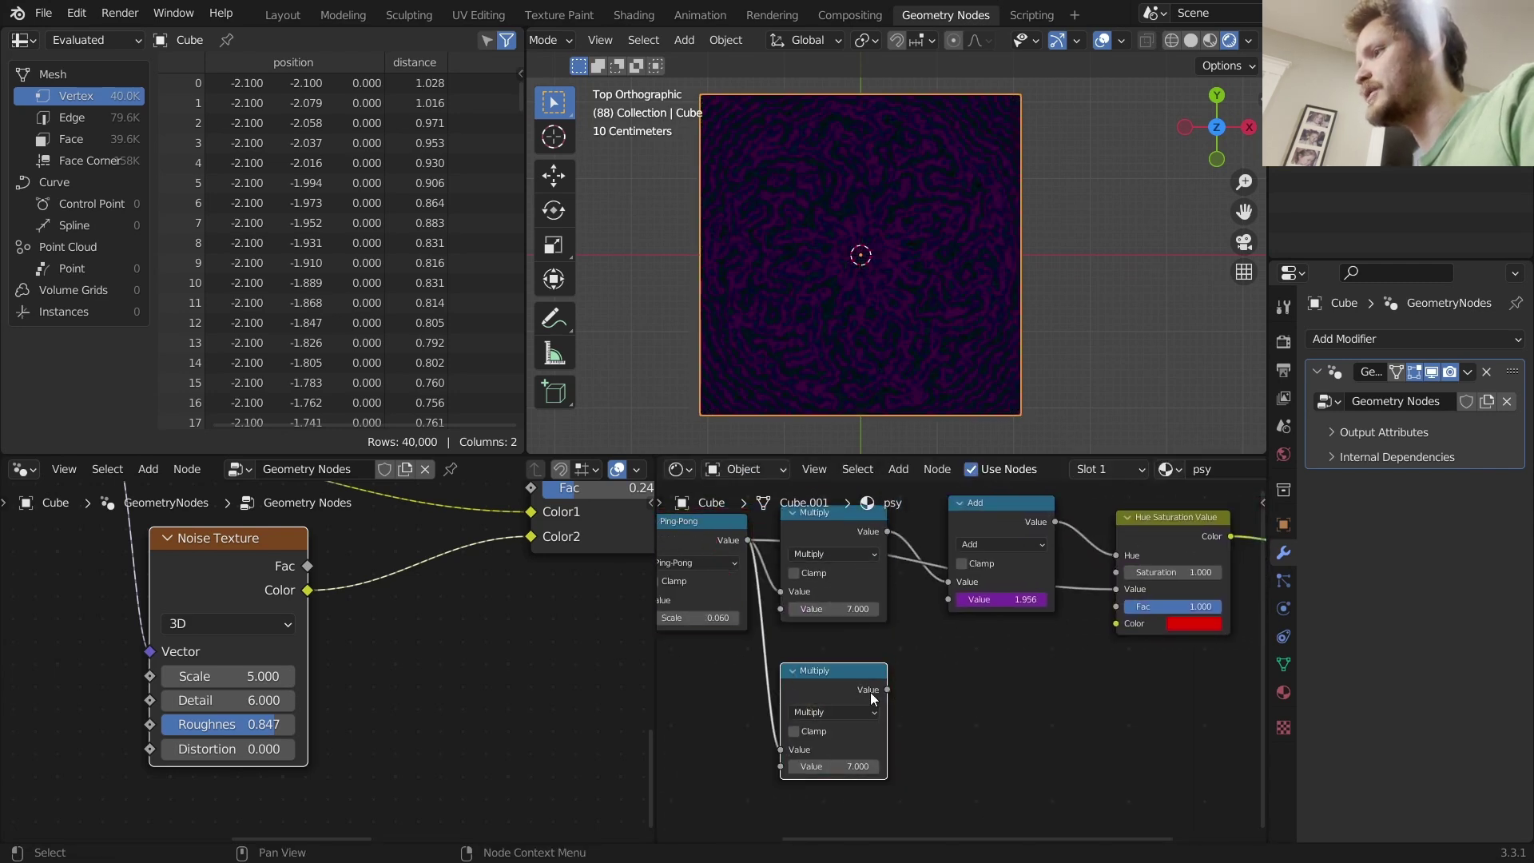
left_click_drag(1117, 601, 1117, 592)
Set the duplicated Multiply node's value to 2 while previewing the animation.
scroll(899, 695, "up", 3)
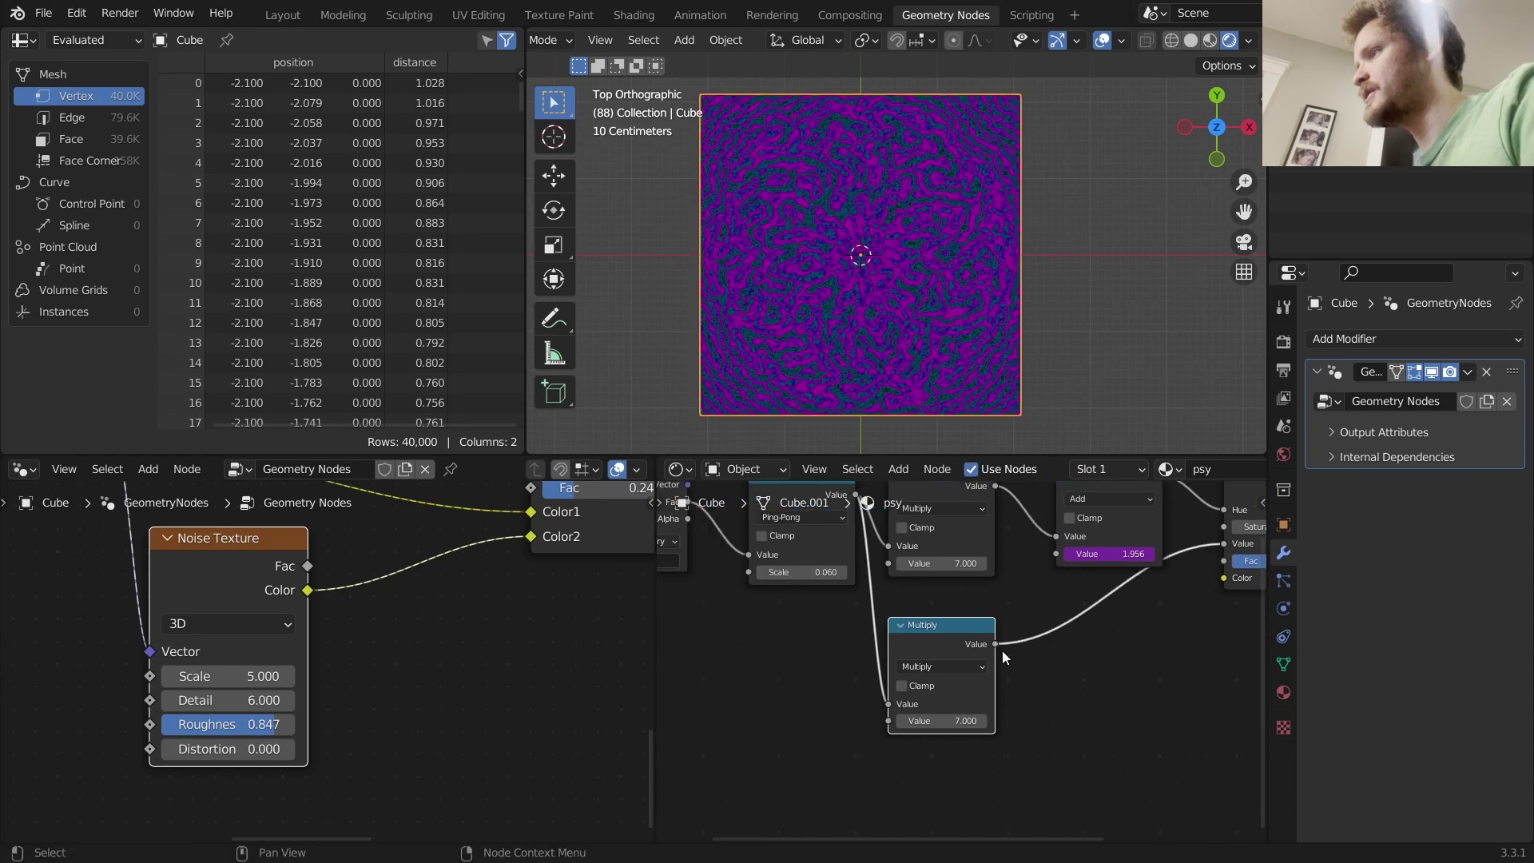
mouse_move(927, 756)
left_mouse_down()
mouse_move(946, 756)
mouse_move(911, 756)
left_mouse_up()
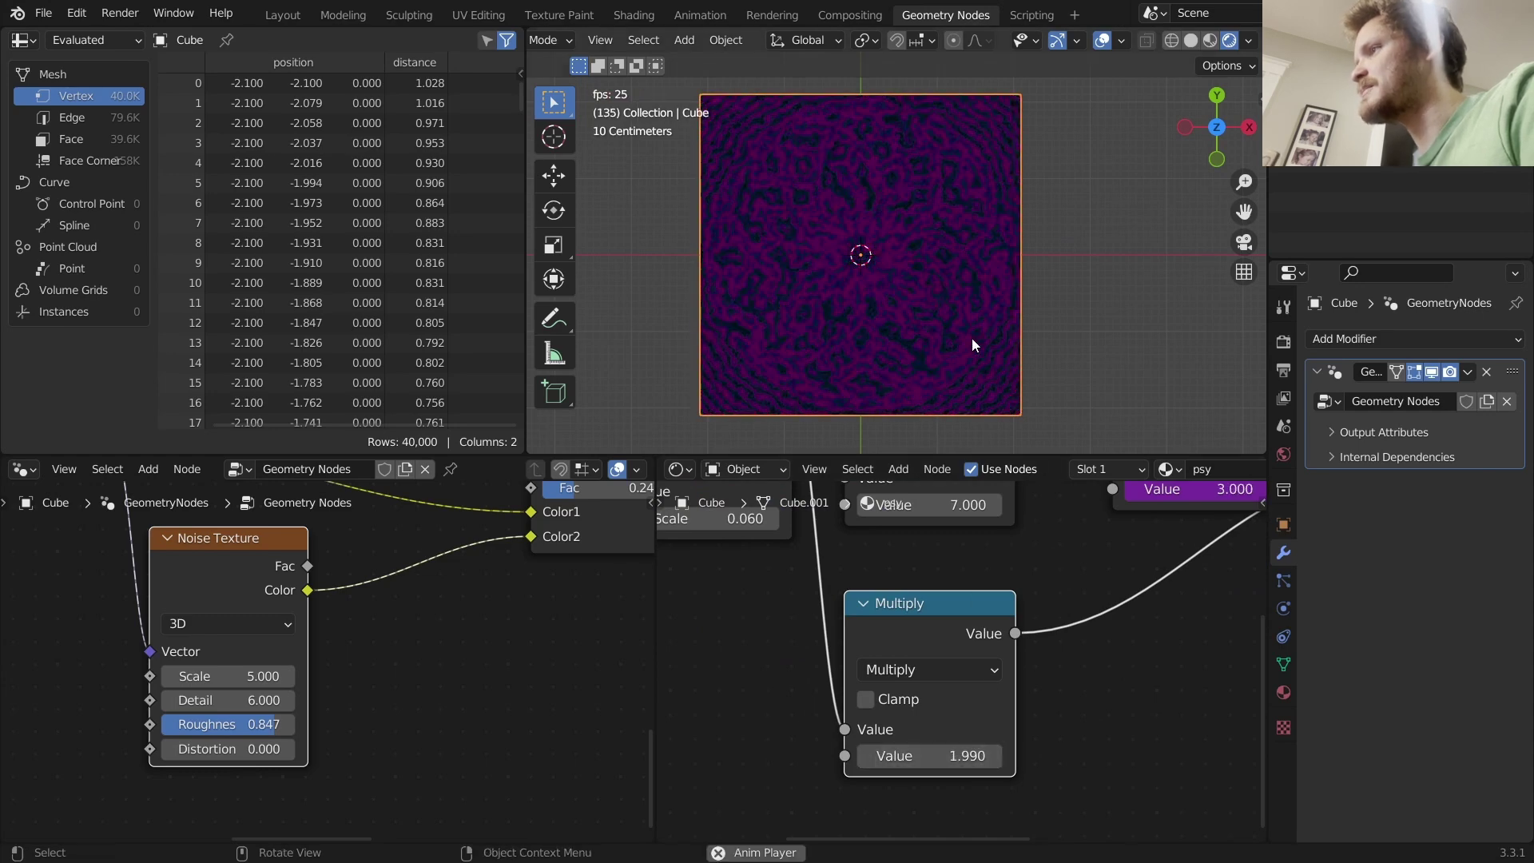
left_click(967, 755)
type("2")
key("Return")
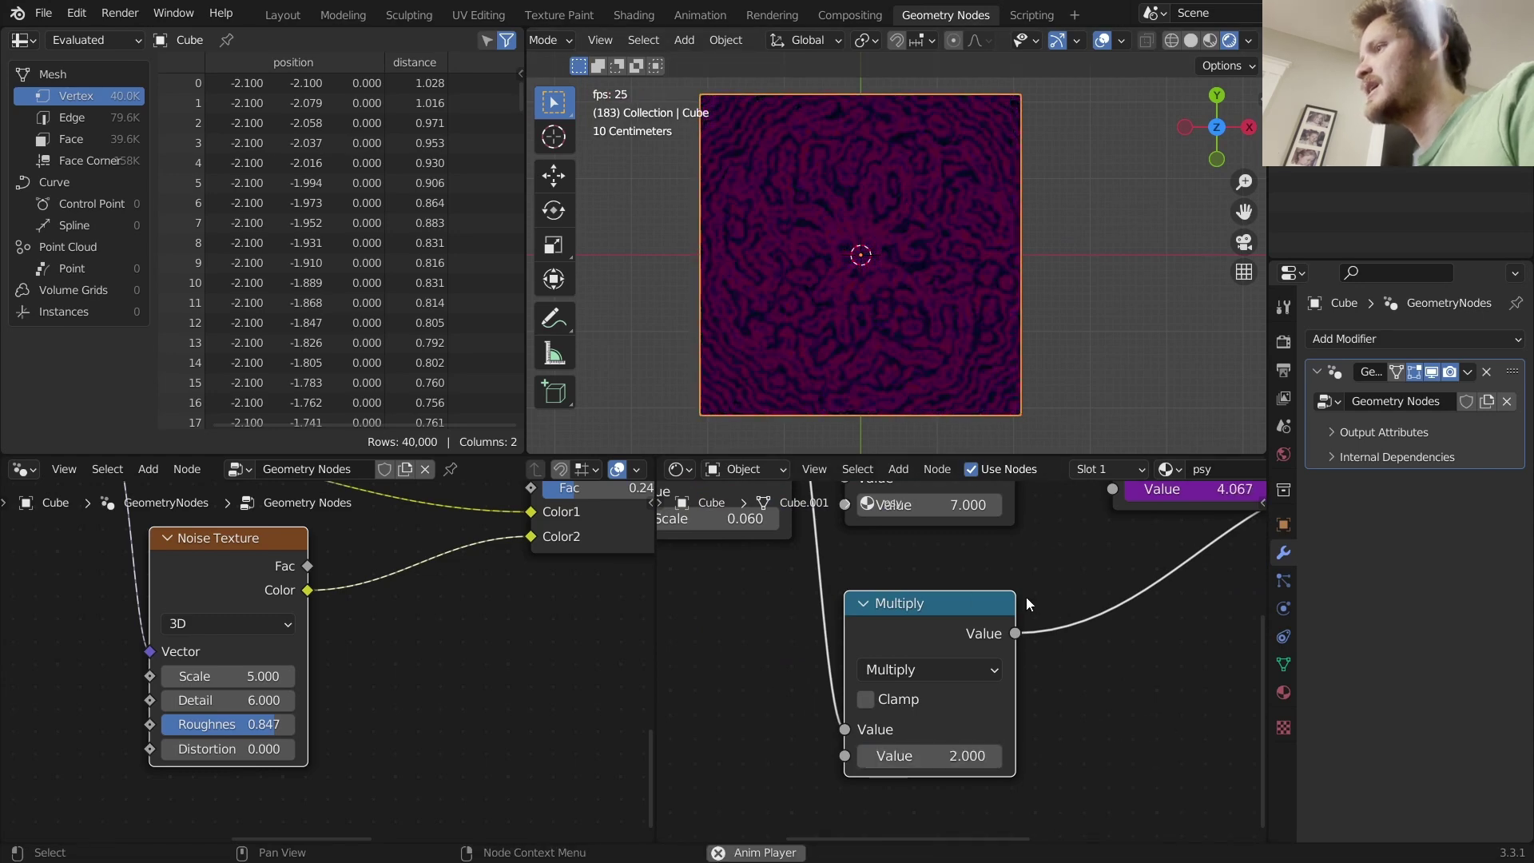
Try the animation without the link into the Hue Saturation Value node's Value input, and undo the disconnection.
middle_click_drag(1044, 559, 1017, 719)
middle_click_drag(1143, 614, 945, 631)
right_click_drag(1013, 721, 1015, 636, "ctrl")
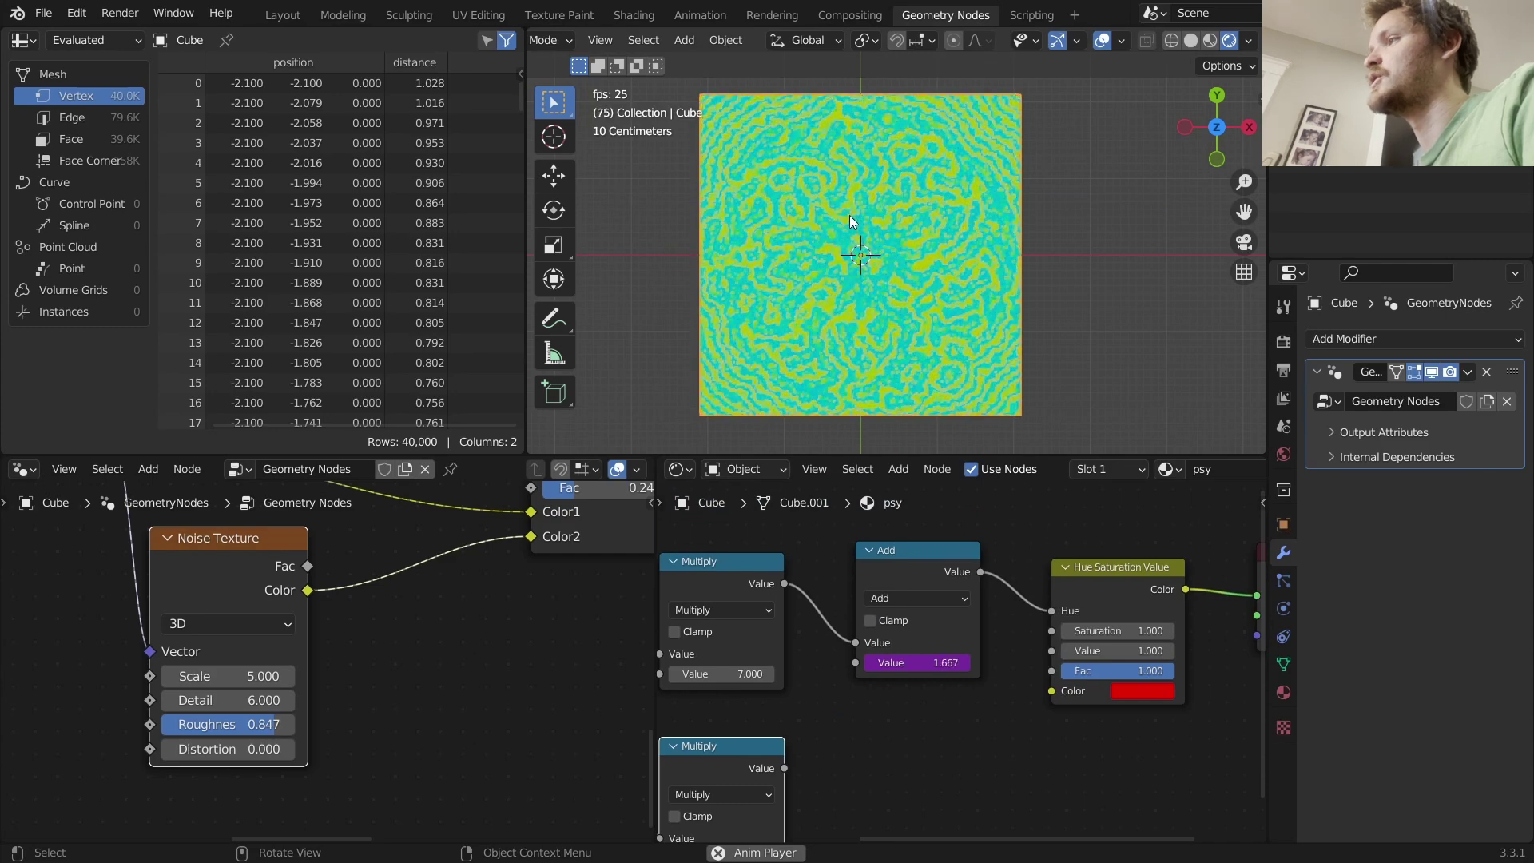
key("ctrl+z")
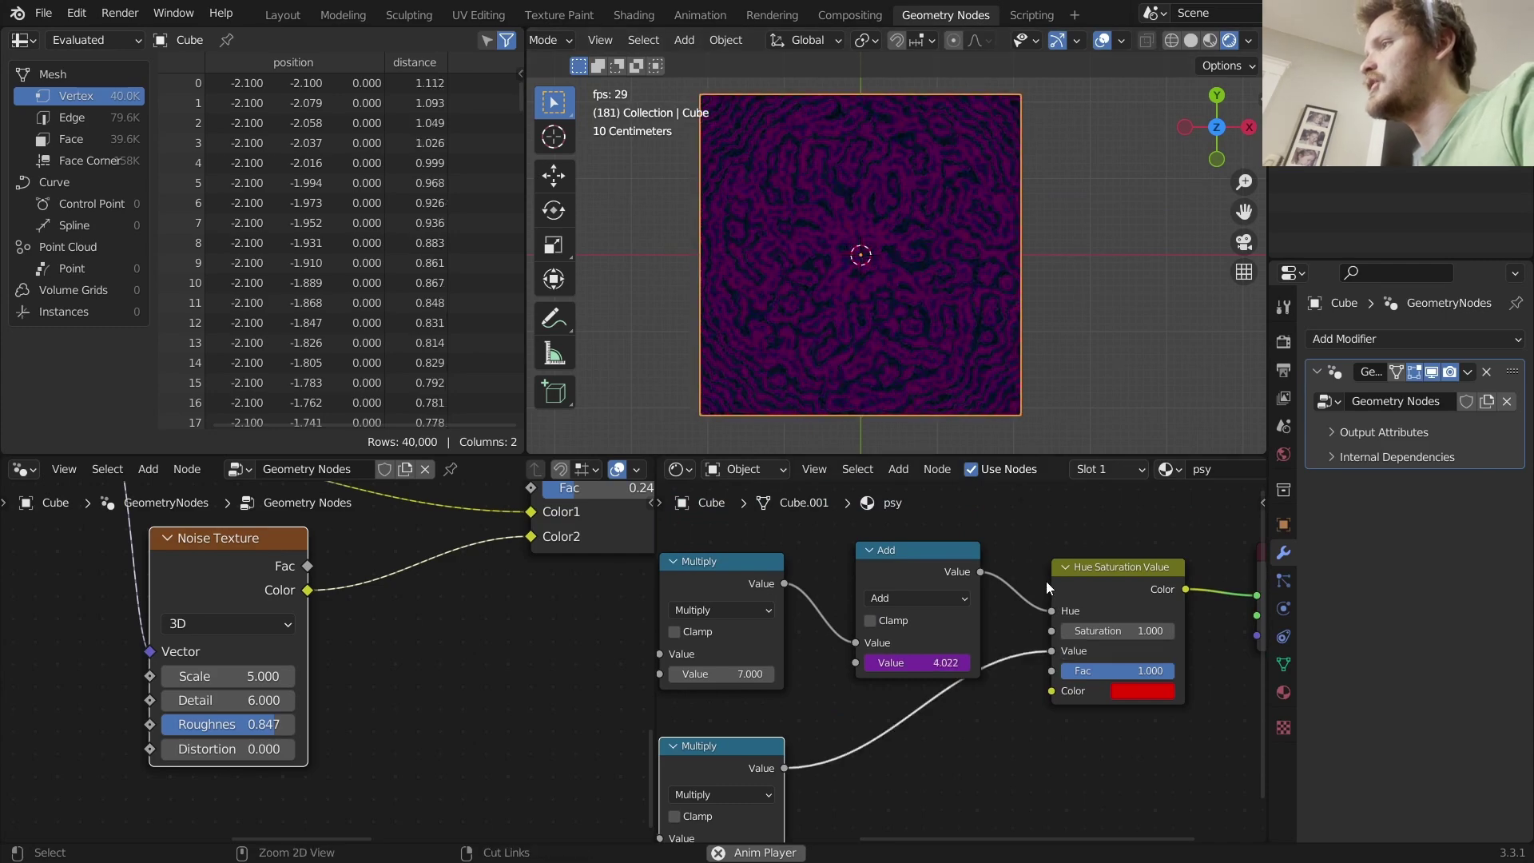
Stop playback, try raising the hue branch's Multiply value to 95, and undo the change.
key("space")
middle_click_drag(750, 644, 986, 622)
scroll(821, 234, "up", 4)
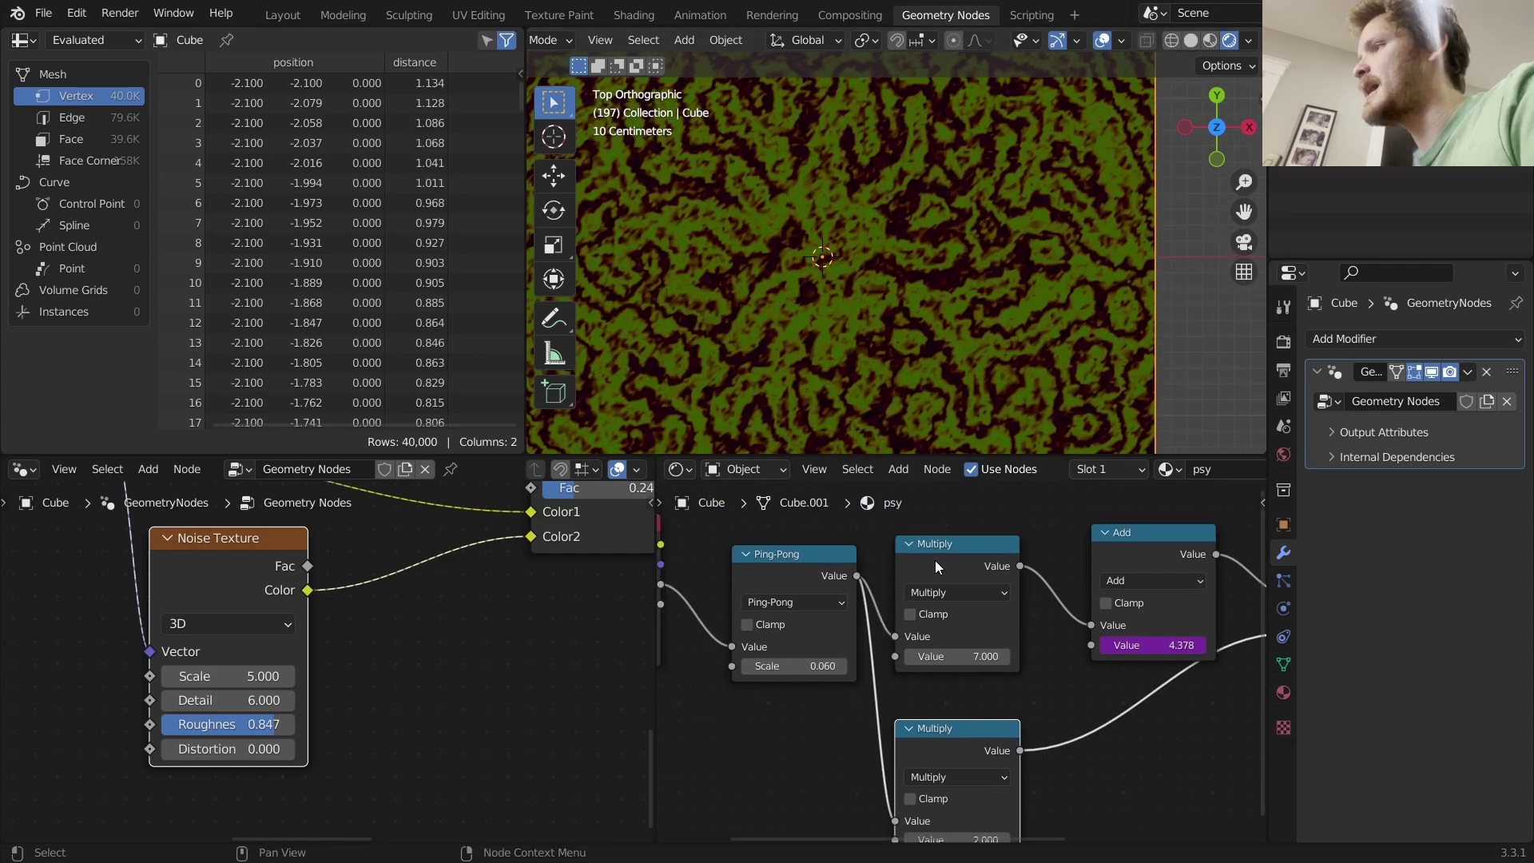
left_click_drag(955, 656, 1198, 656)
left_click_drag(1102, 656, 1110, 656)
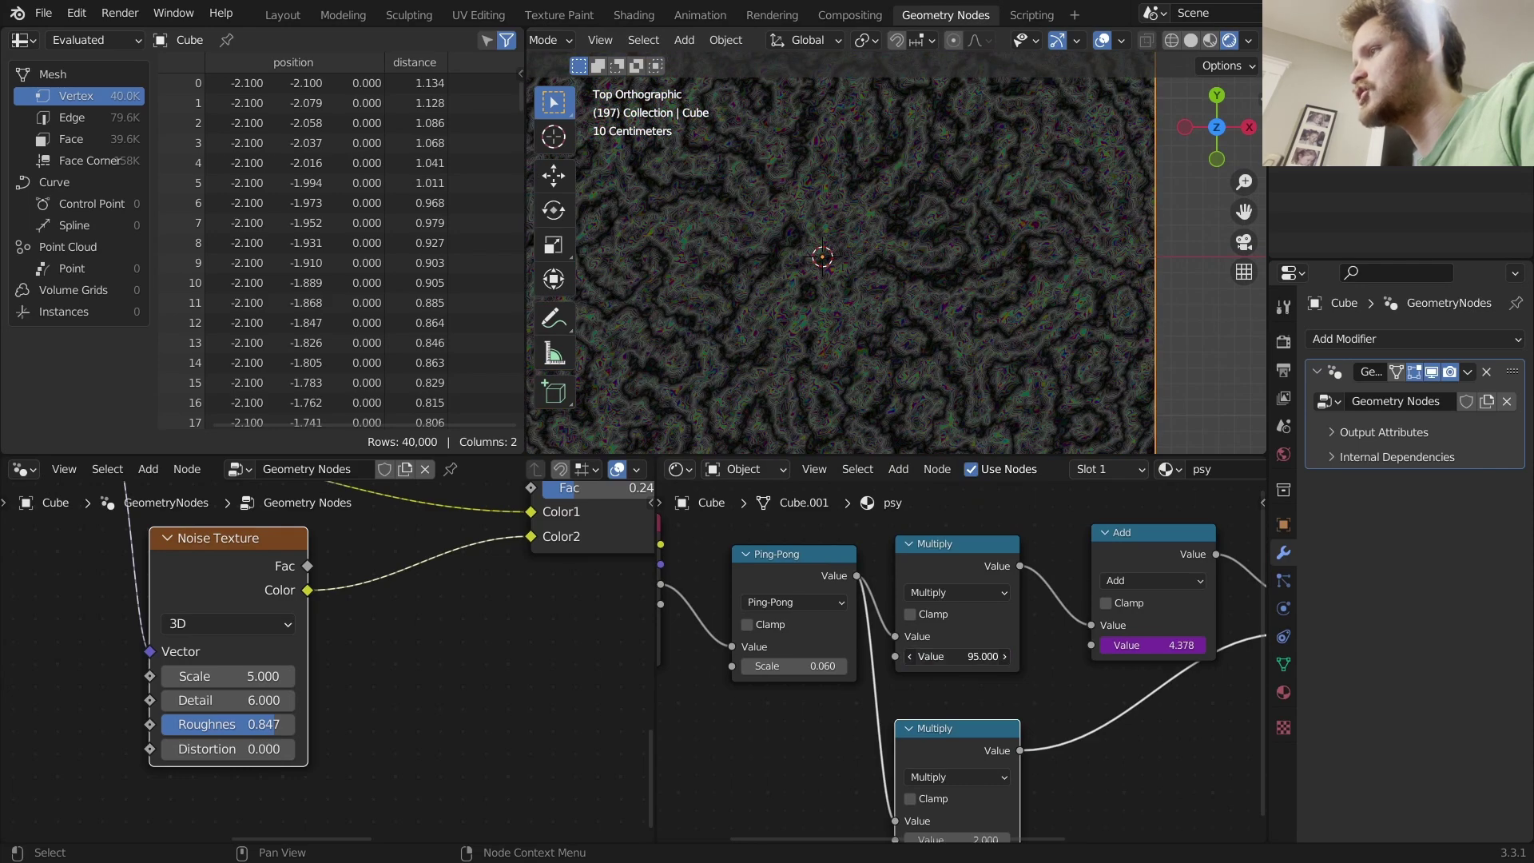
key("ctrl+z")
Set the hue branch's Multiply value to 8 and the duplicated Multiply node's value to about 2.08.
left_click(956, 656)
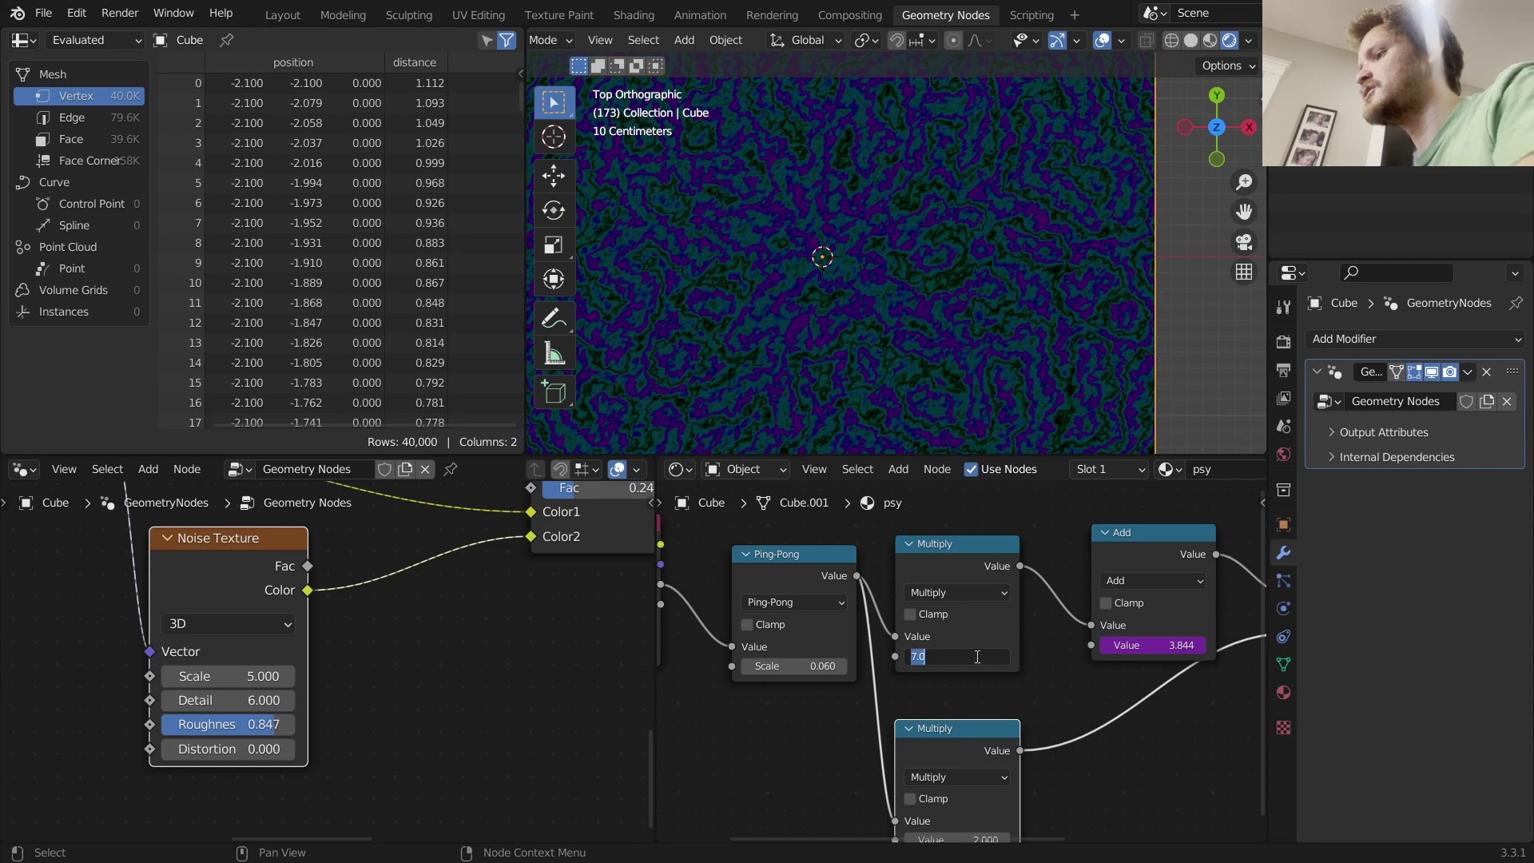
type("8")
key("Return")
middle_click_drag(967, 774, 959, 717)
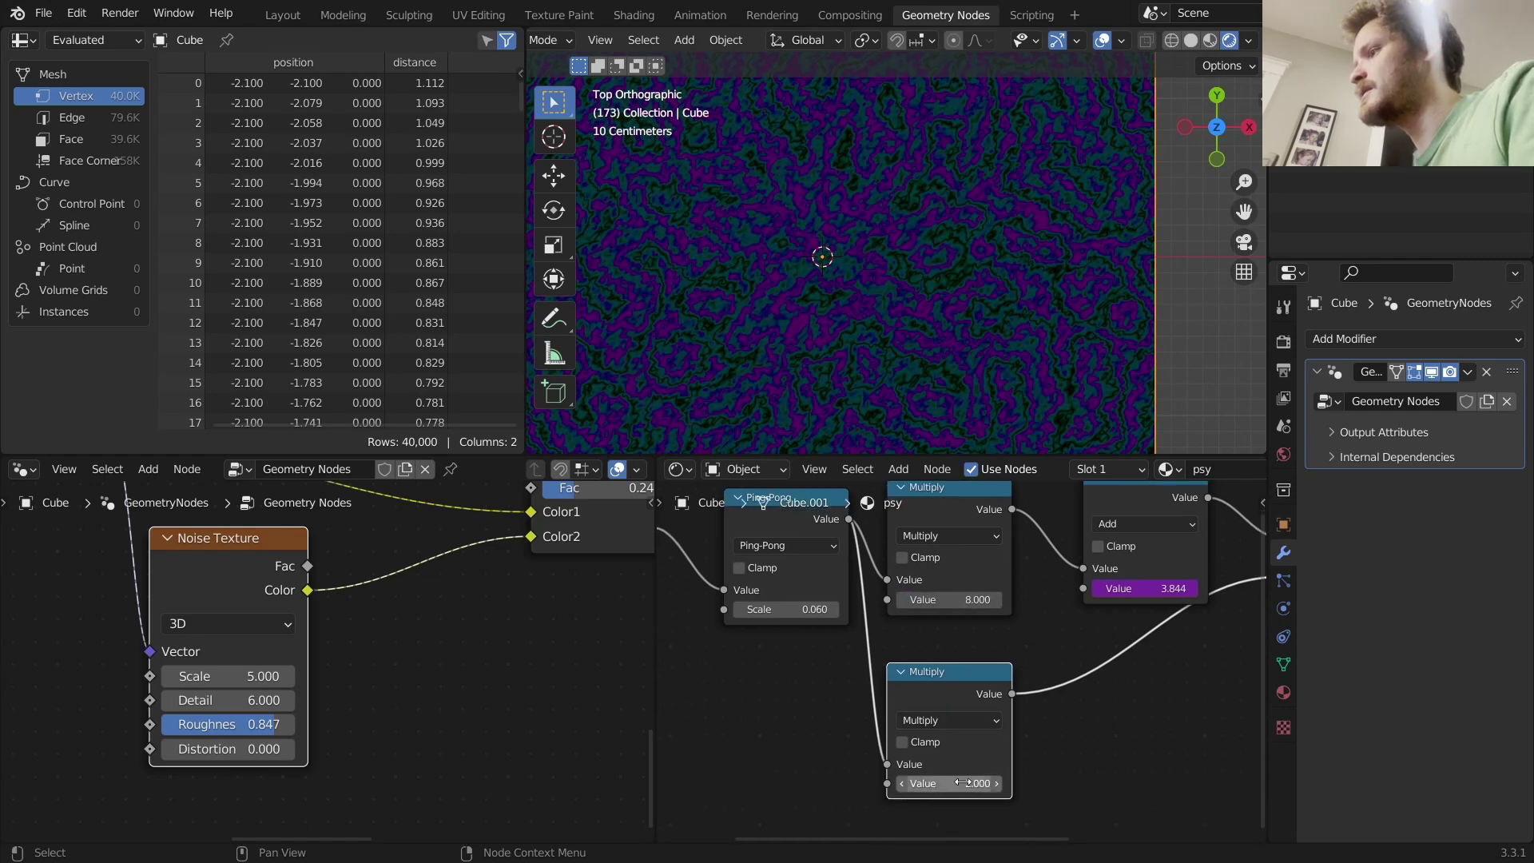
mouse_move(958, 783)
left_mouse_down("shift")
mouse_move(935, 783)
mouse_move(951, 783)
left_mouse_up("shift")
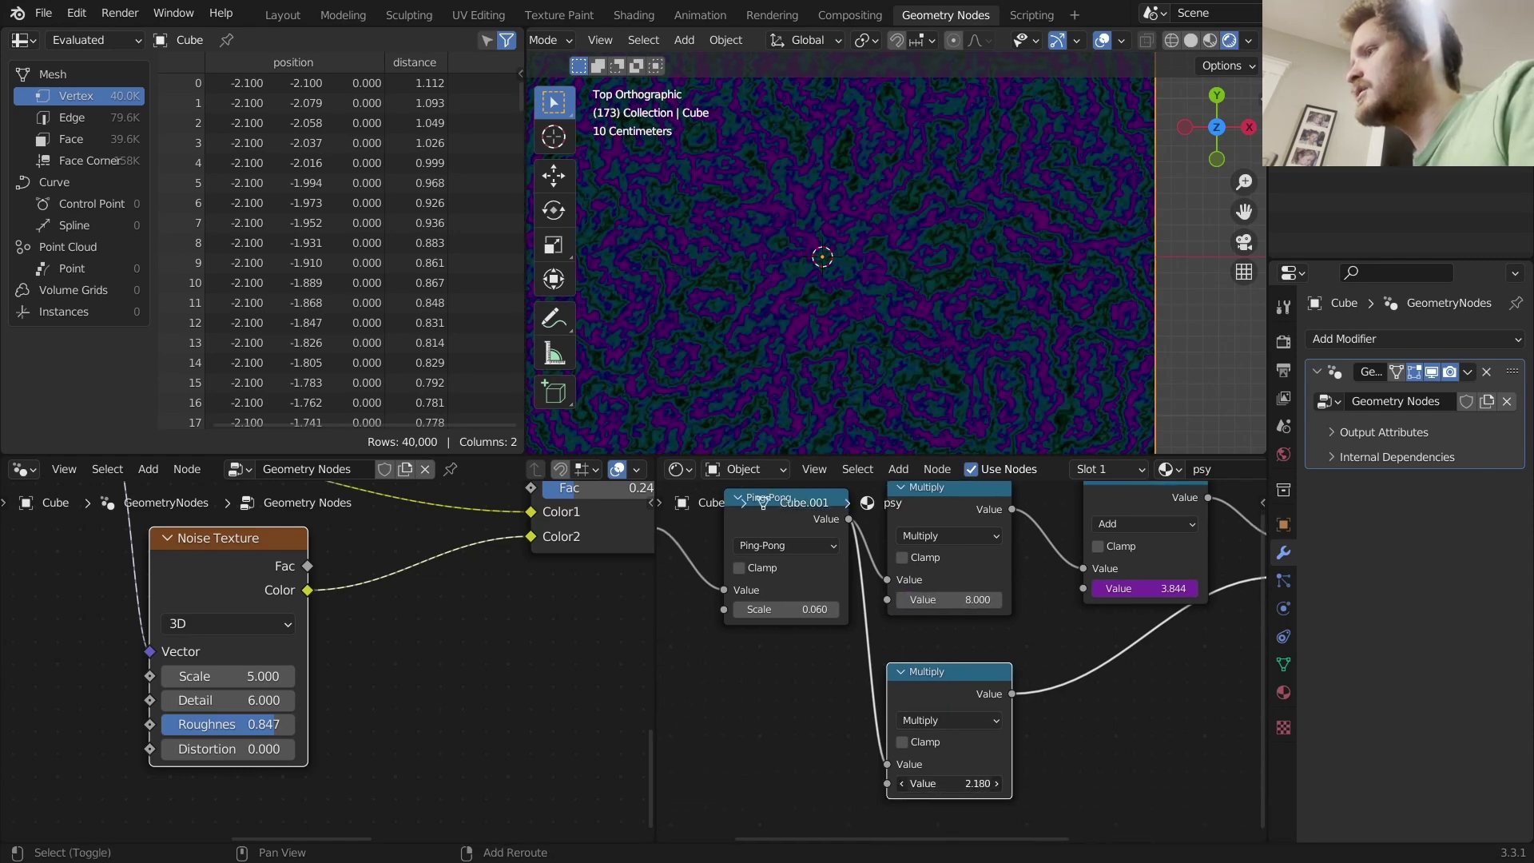
Change the duplicated Multiply node's operation to Subtract and set its value to about -0.03.
left_click(936, 717)
left_click(936, 700)
left_click(957, 783)
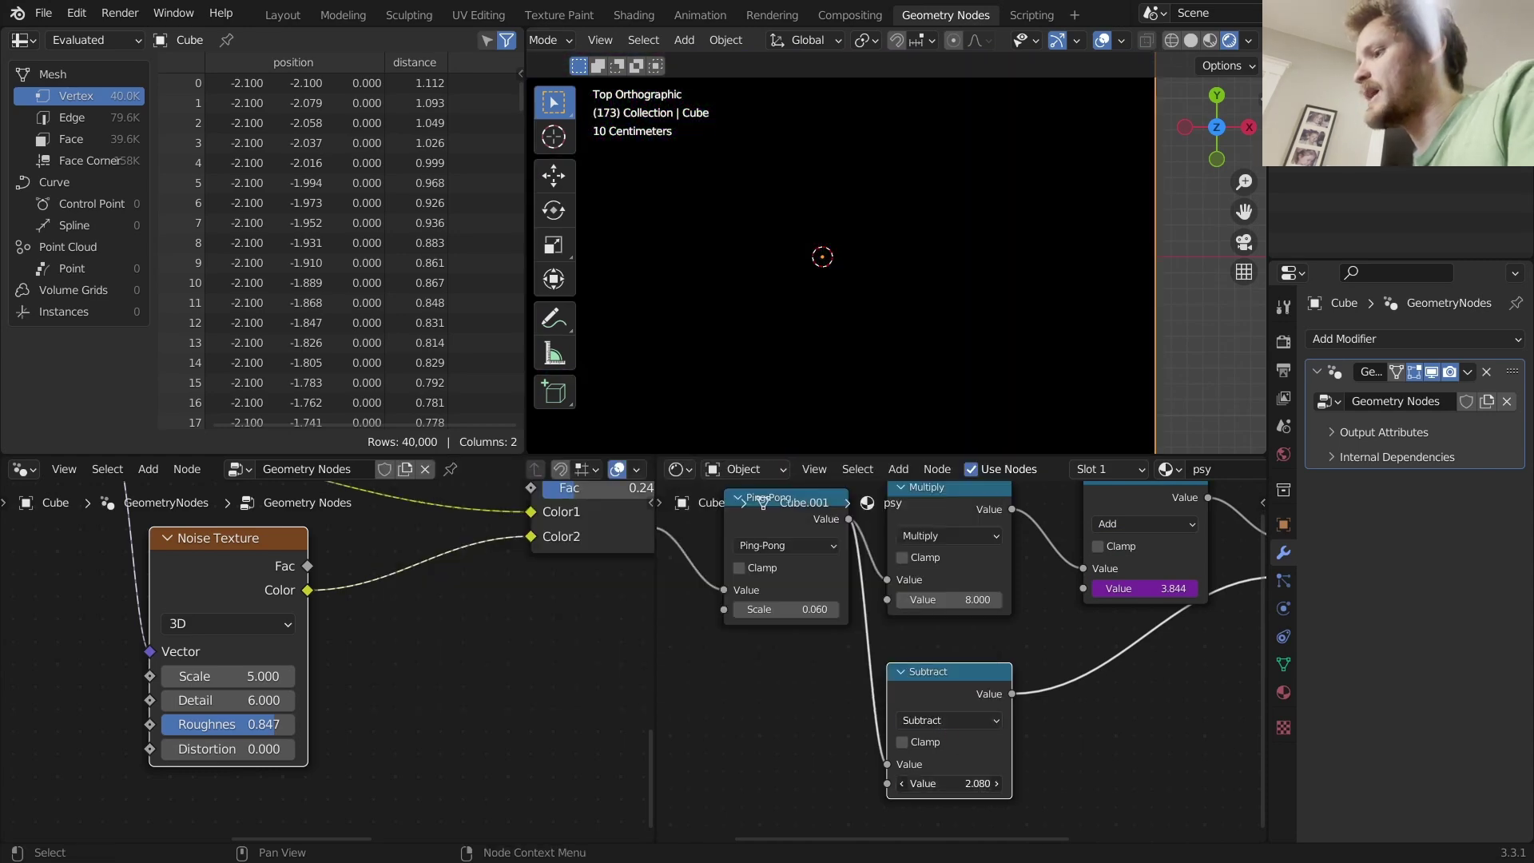
type("0")
key("Return")
mouse_move(956, 783)
left_mouse_down("shift")
mouse_move(931, 783)
mouse_move(953, 783)
left_mouse_up("shift")
Play the animation to check the whole pattern's brightness variation, and review the full geometry node tree.
key("space")
scroll(899, 249, "down", 3)
scroll(901, 252, "down", 1)
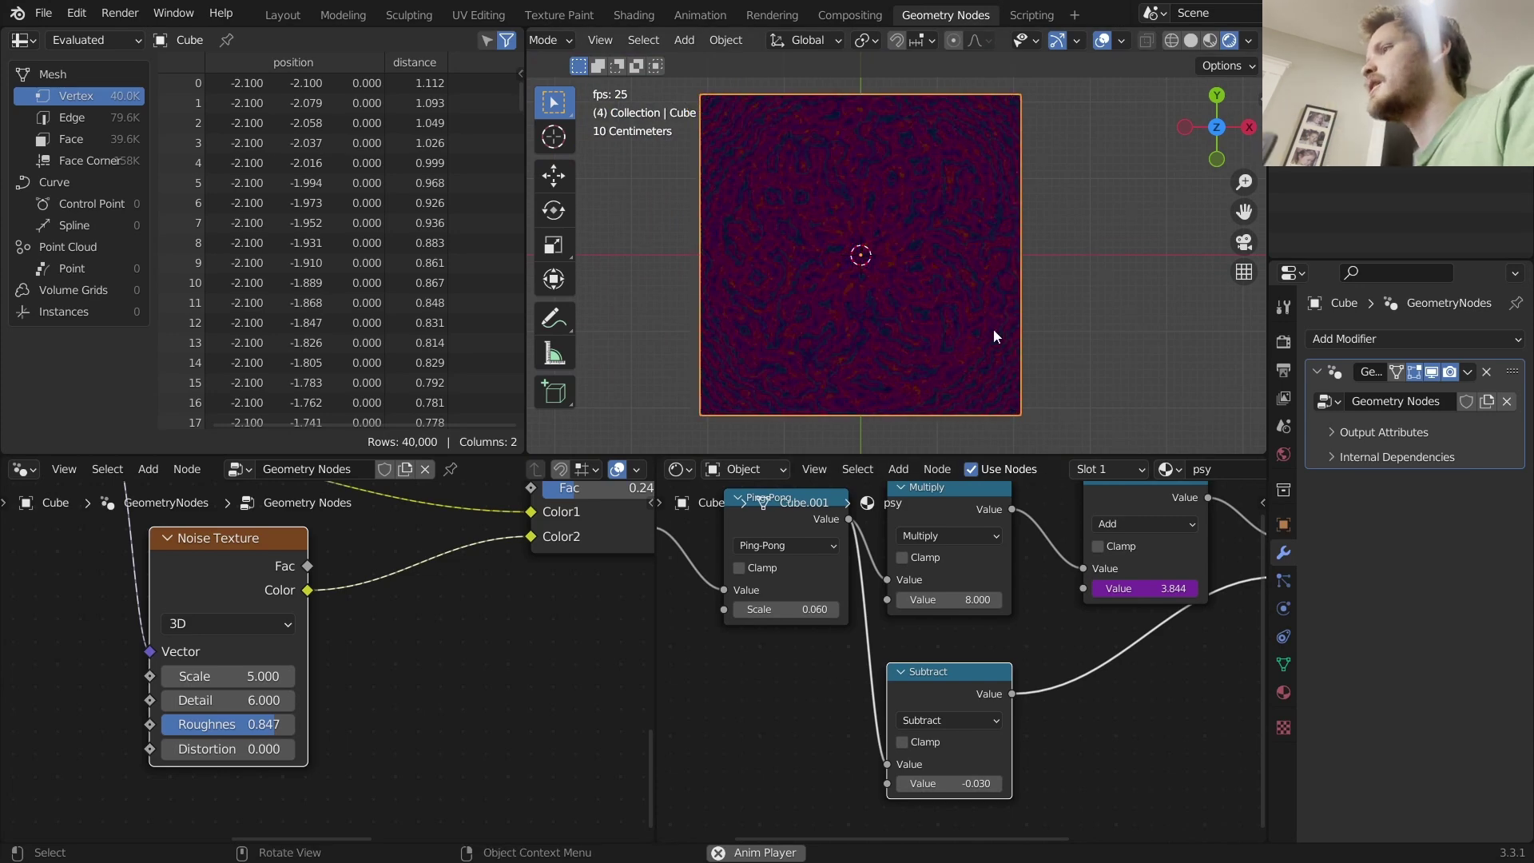
key("space")
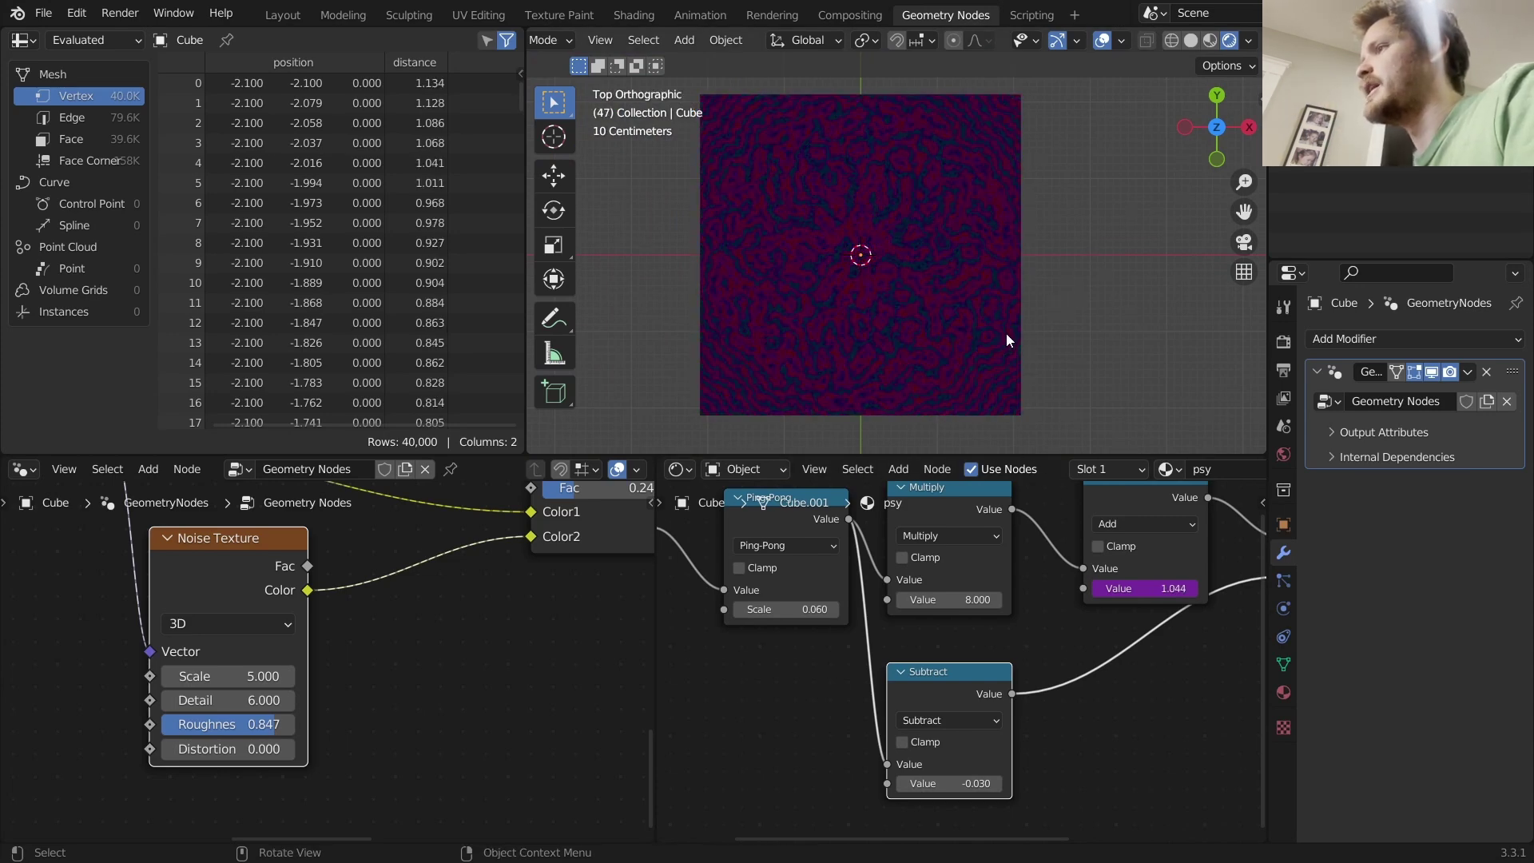
scroll(277, 707, "down", 4)
middle_click_drag(352, 593, 363, 721)
scroll(362, 721, "down", 3)
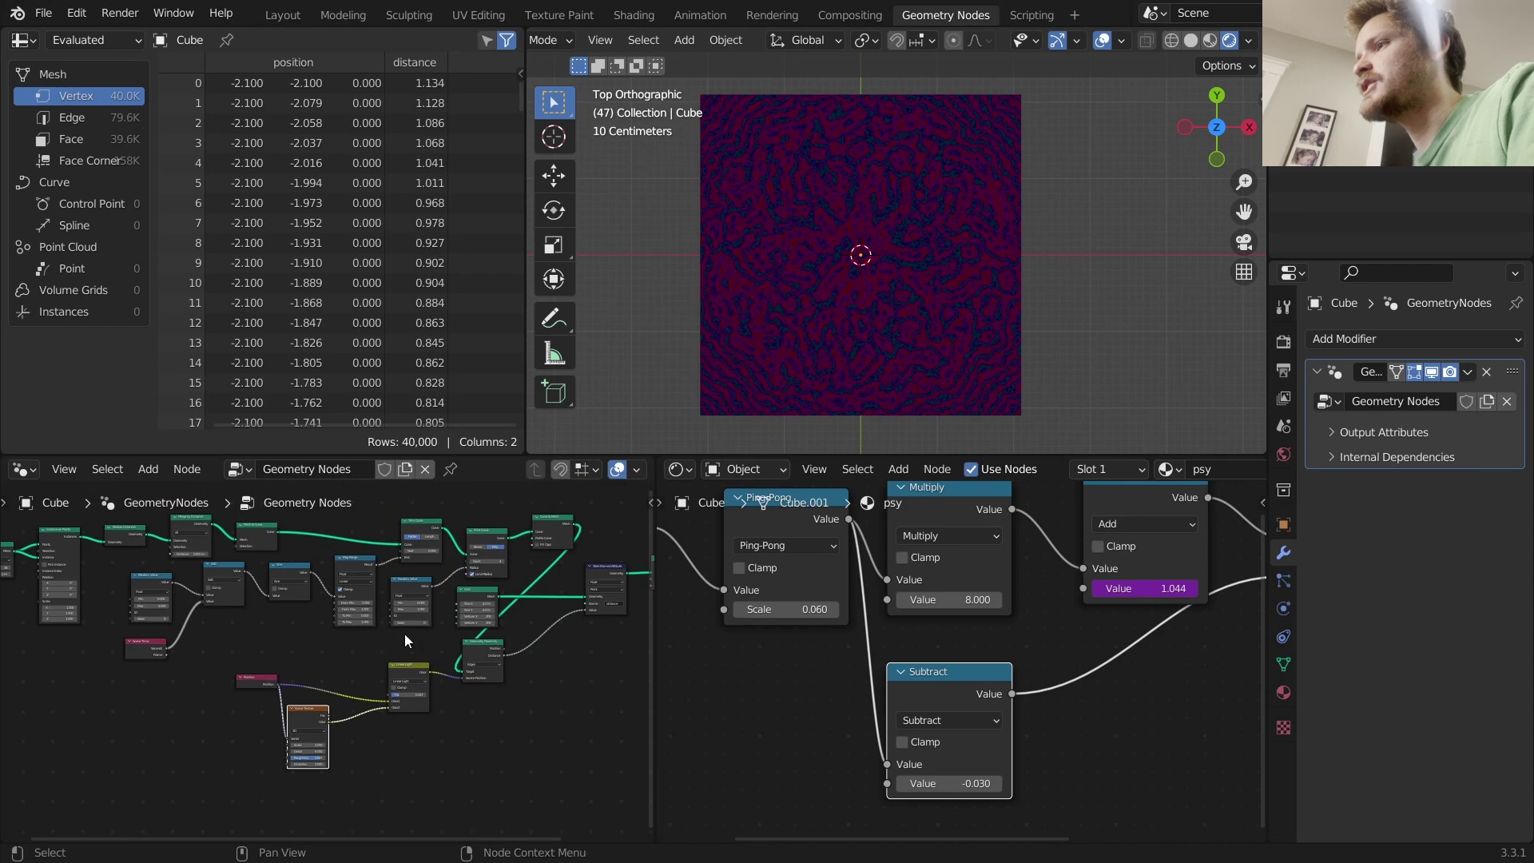
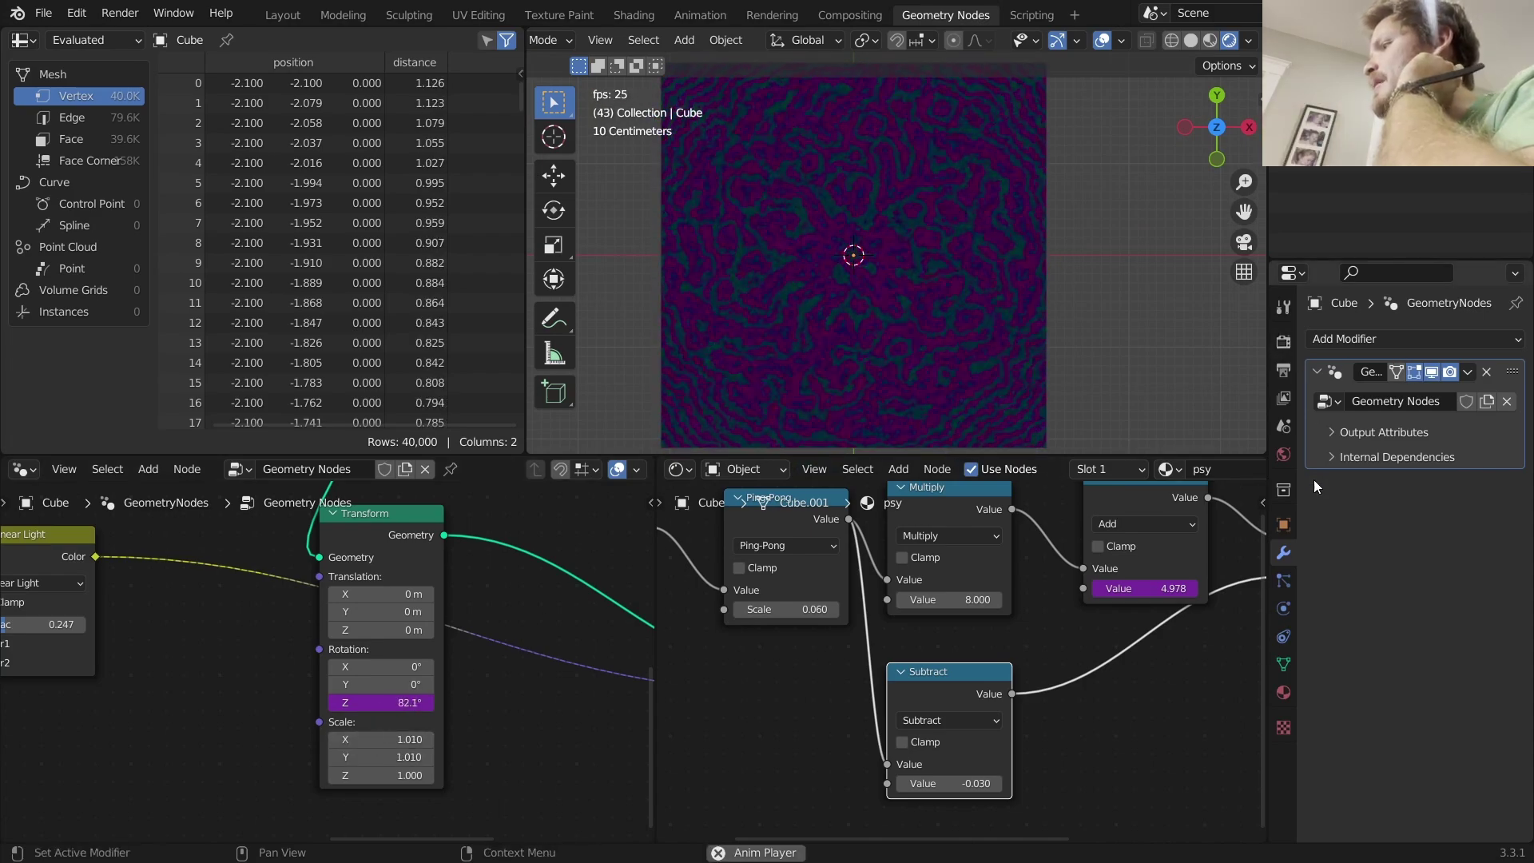
Set the world background color to black and hide the viewport overlays.
left_click(1283, 454)
left_click(1465, 471)
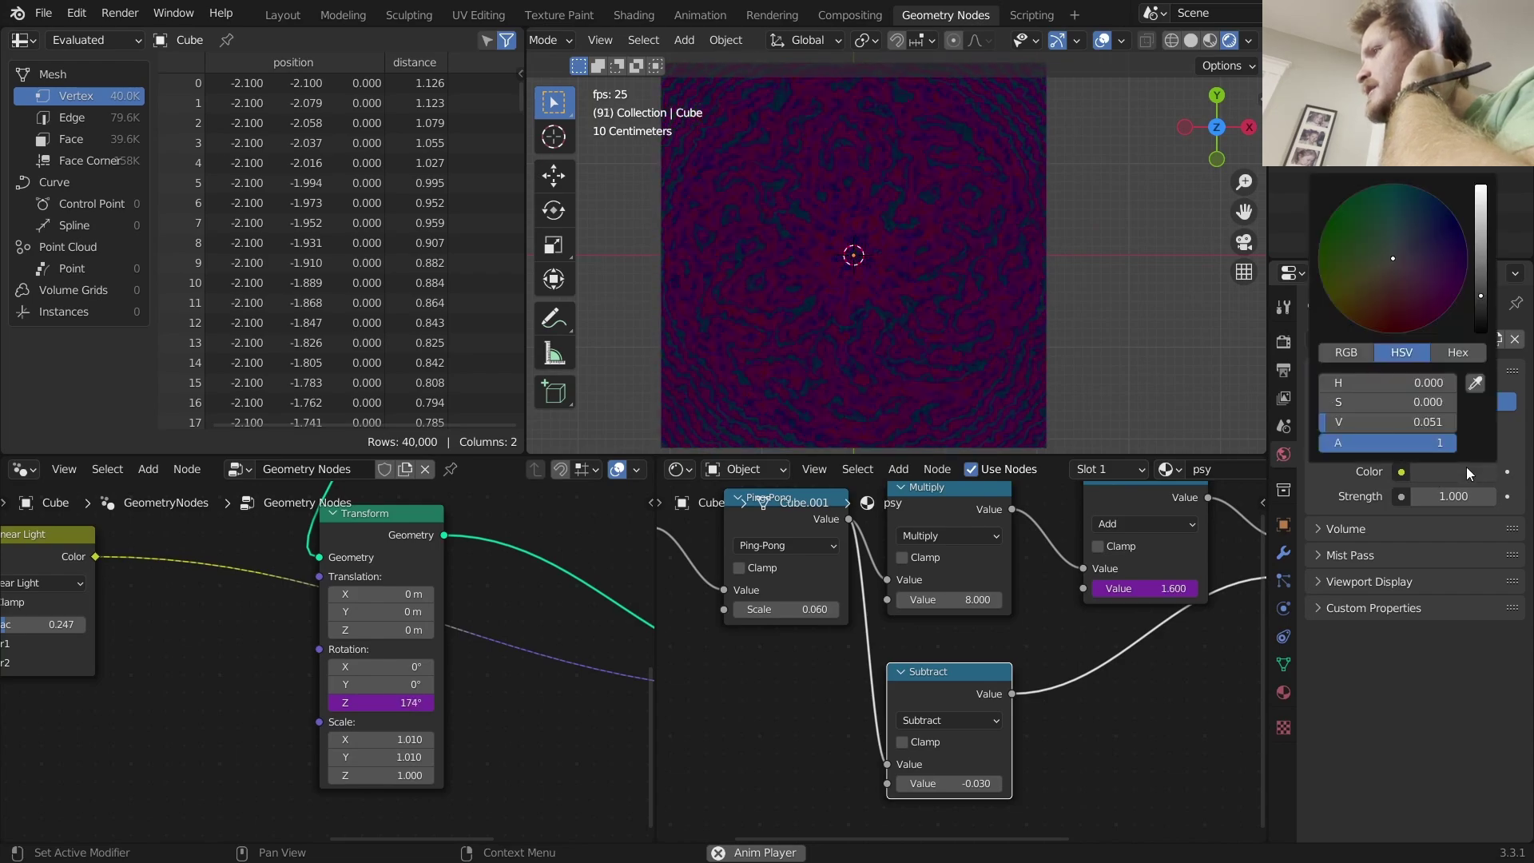
left_click(1491, 324)
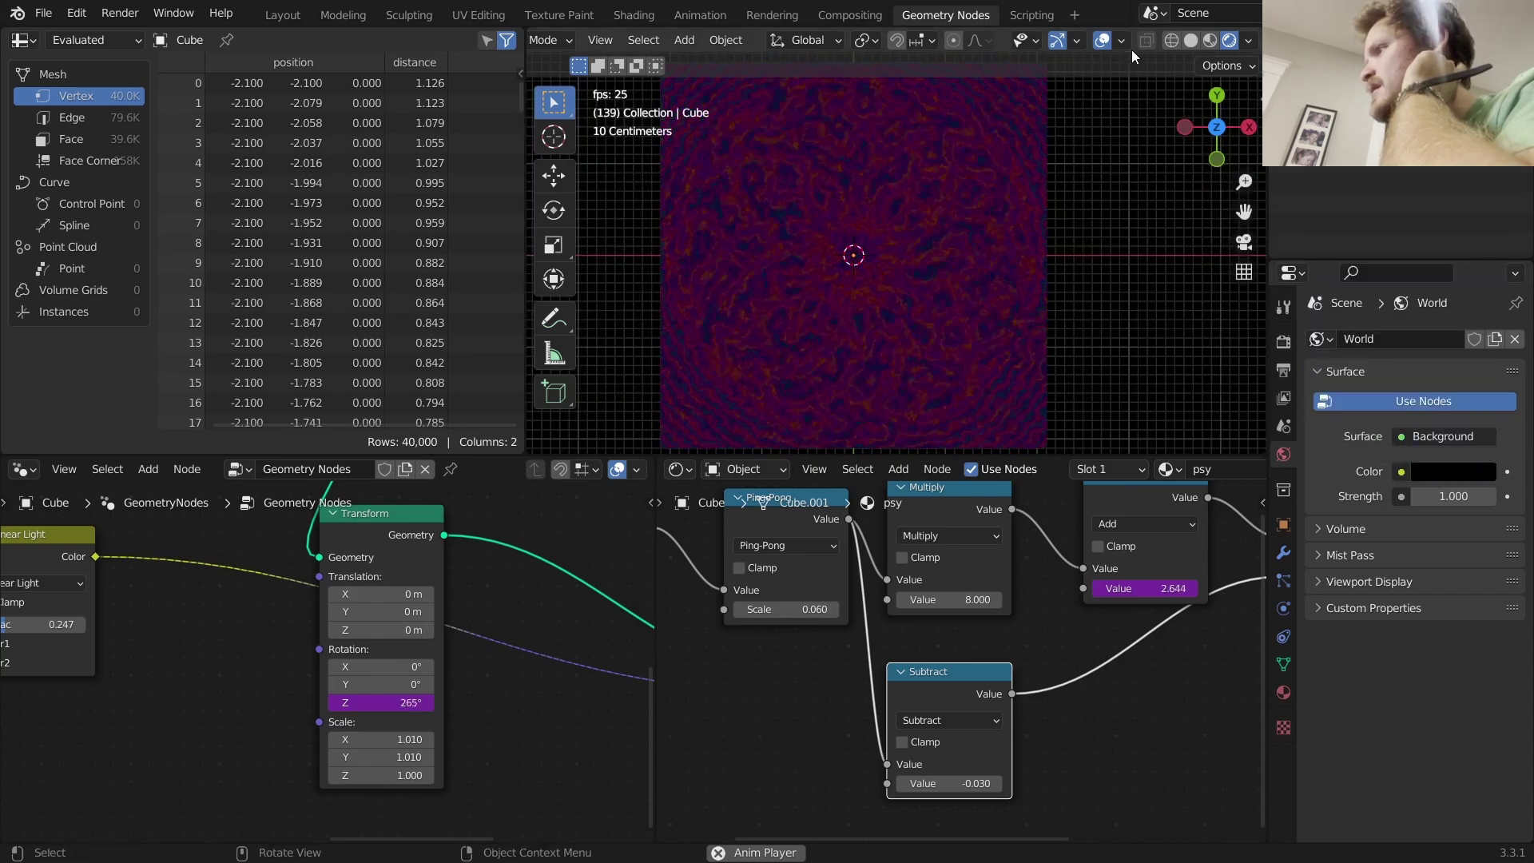
left_click(1101, 40)
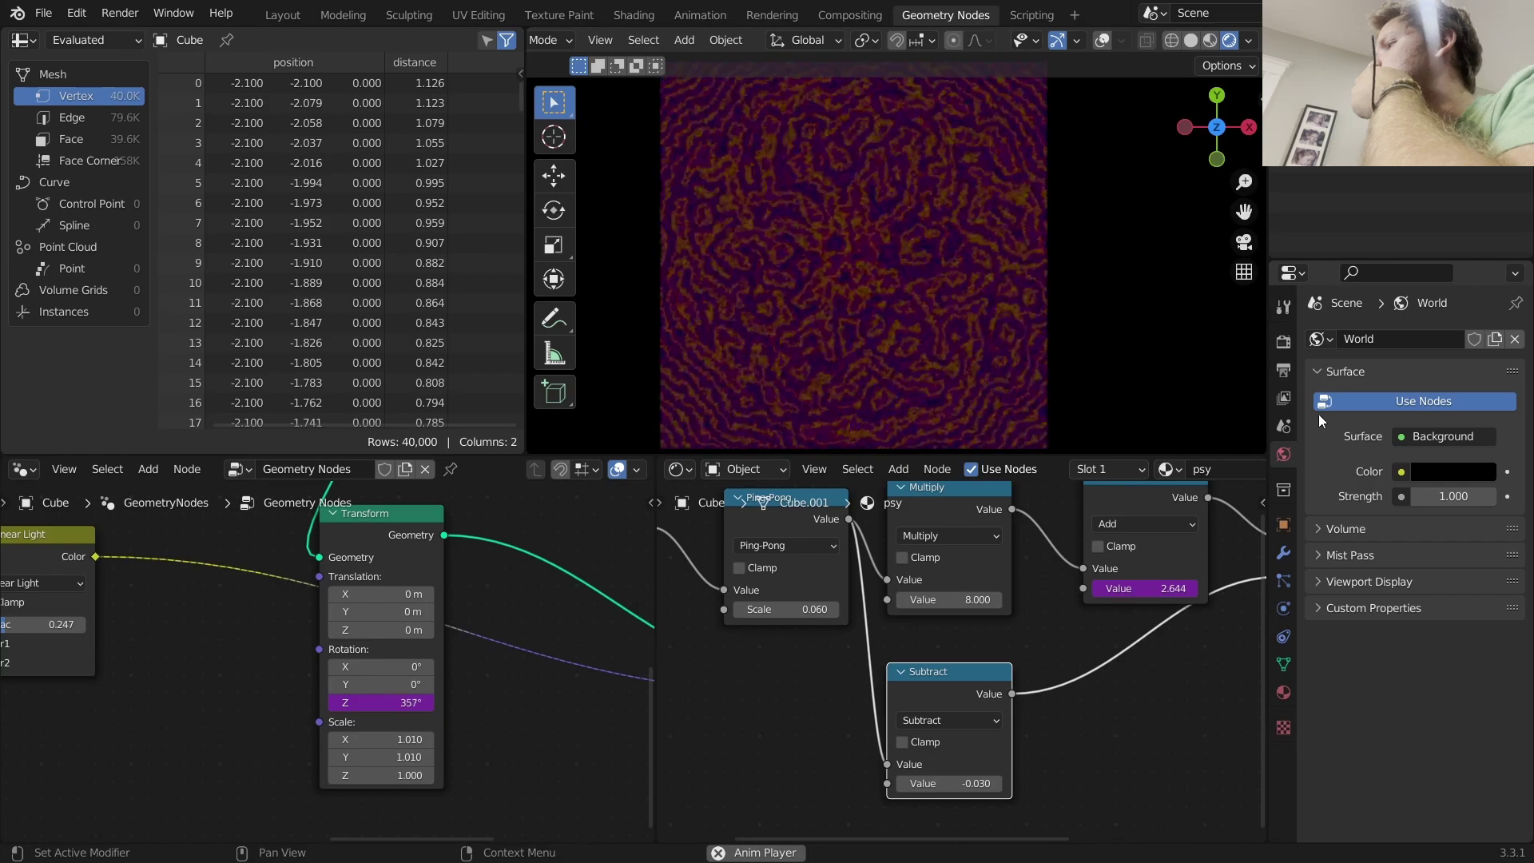
Enable Bloom with a threshold of 0 and an intensity of 0.013, and stop the animation playback.
left_click(1282, 341)
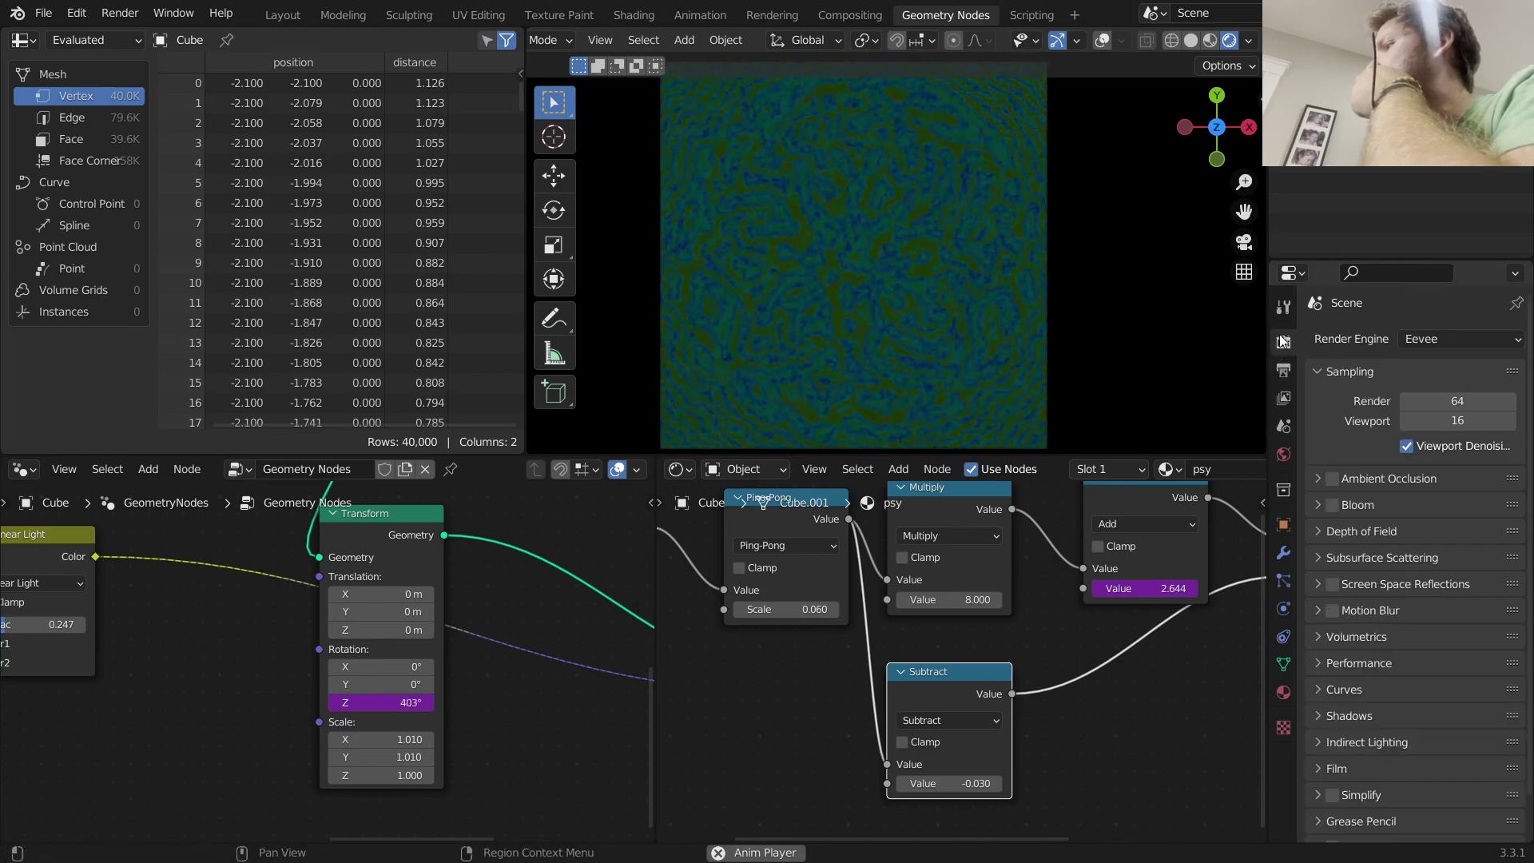
left_click(1332, 505)
left_click(1360, 505)
left_click_drag(1416, 532, 1392, 532)
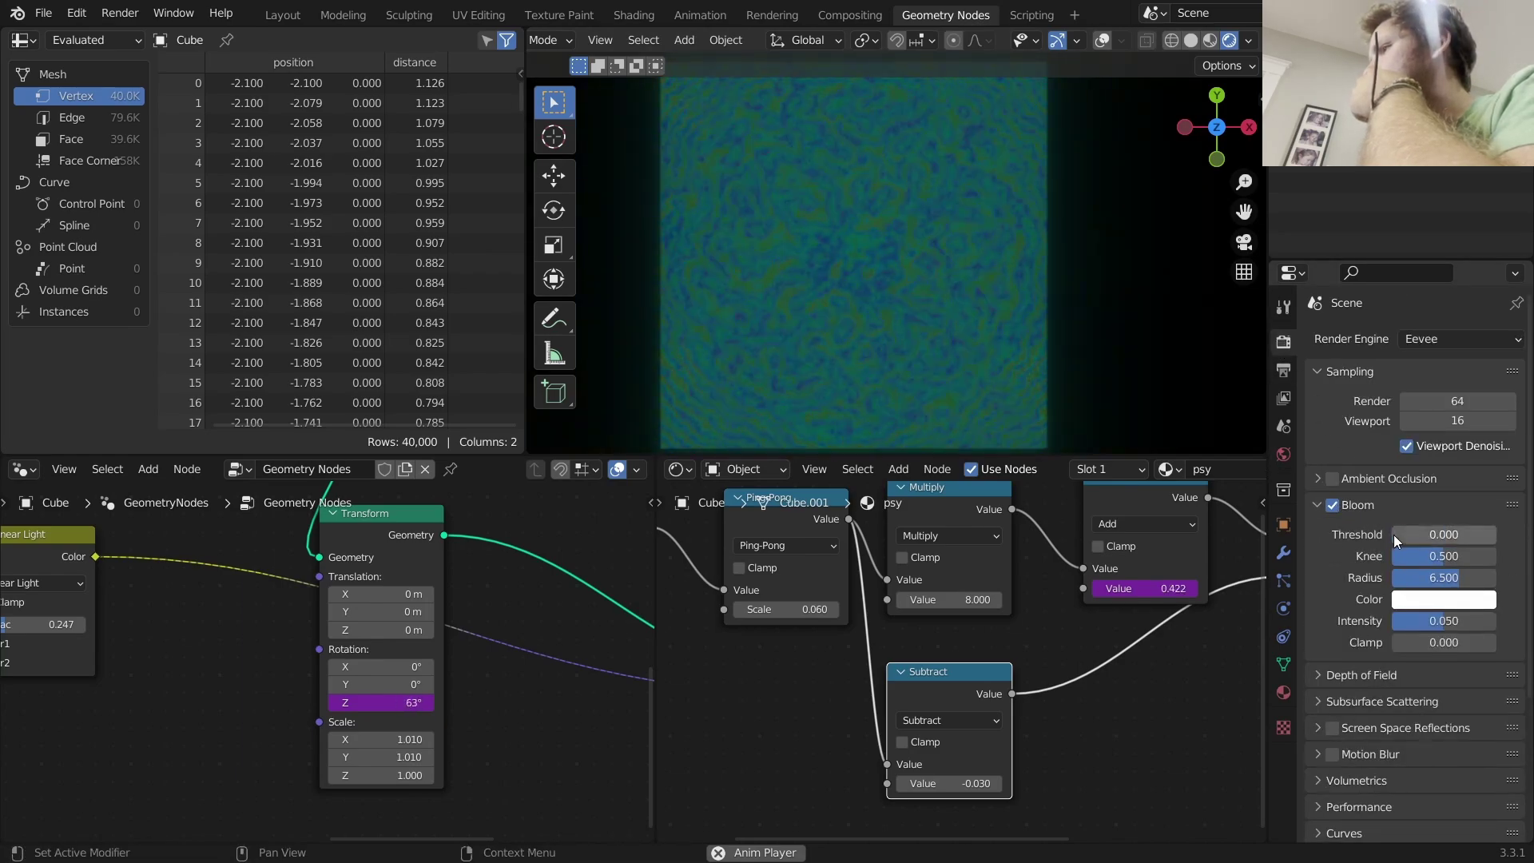
left_click_drag(1443, 626, 1399, 625)
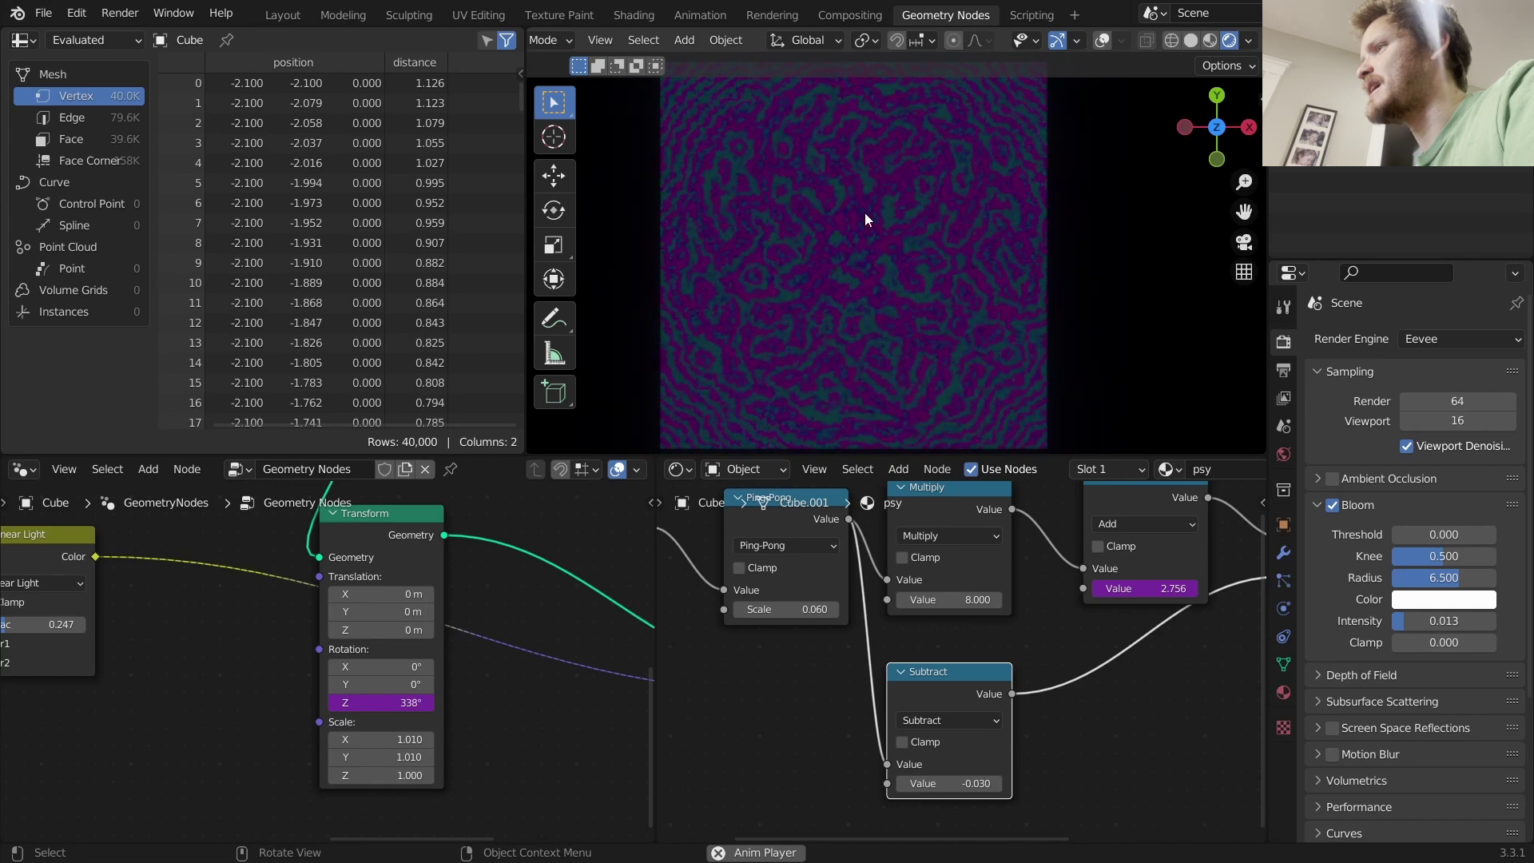
key("Escape")
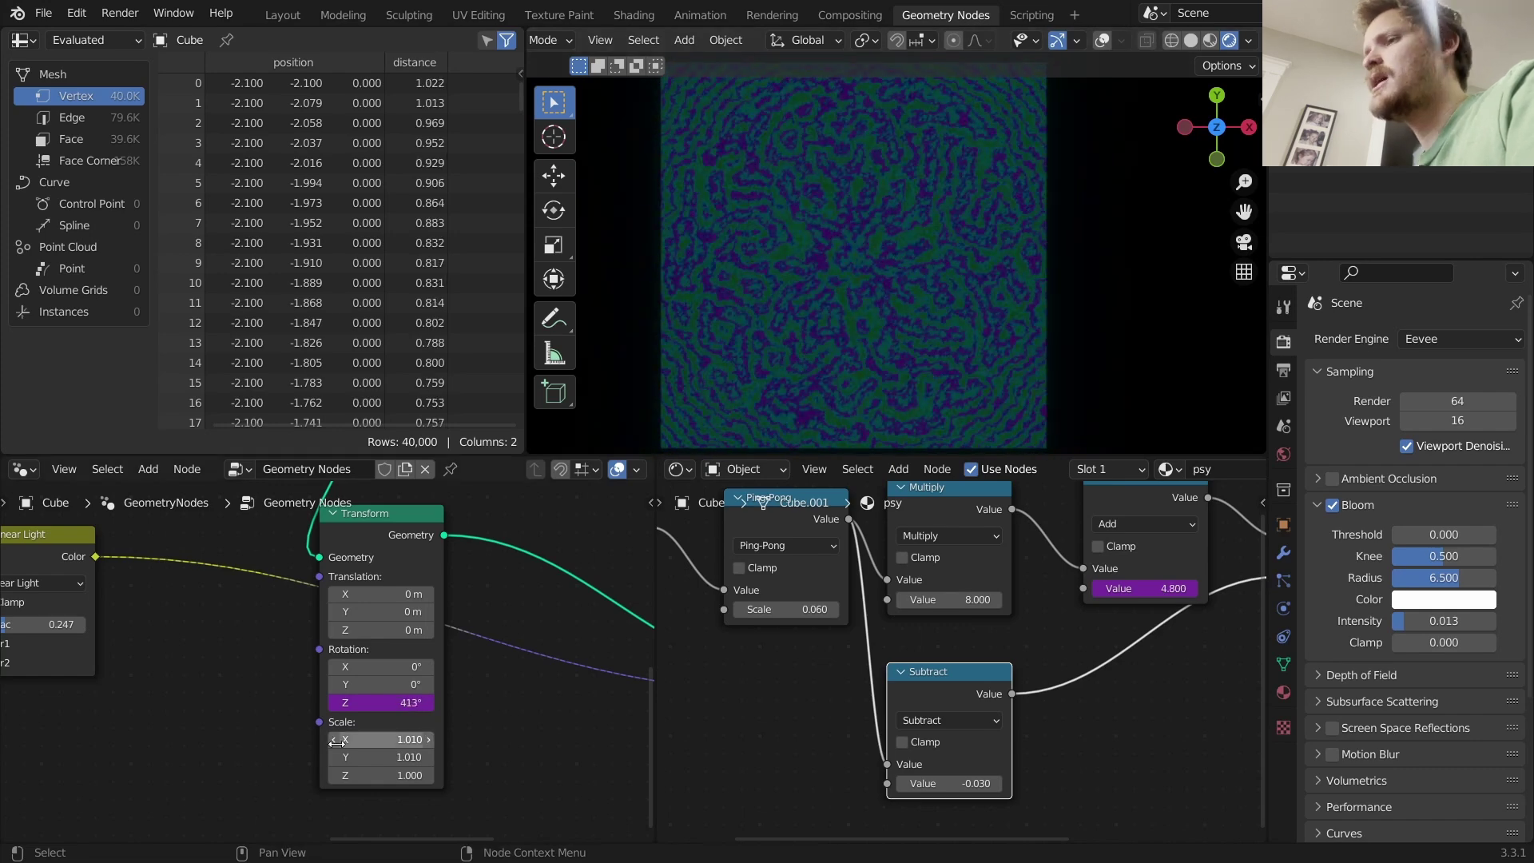
Move the Noise Texture and Linear Light nodes closer to the Position node in the geometry node tree.
scroll(336, 737, "down", 4)
middle_click_drag(138, 691, 475, 663)
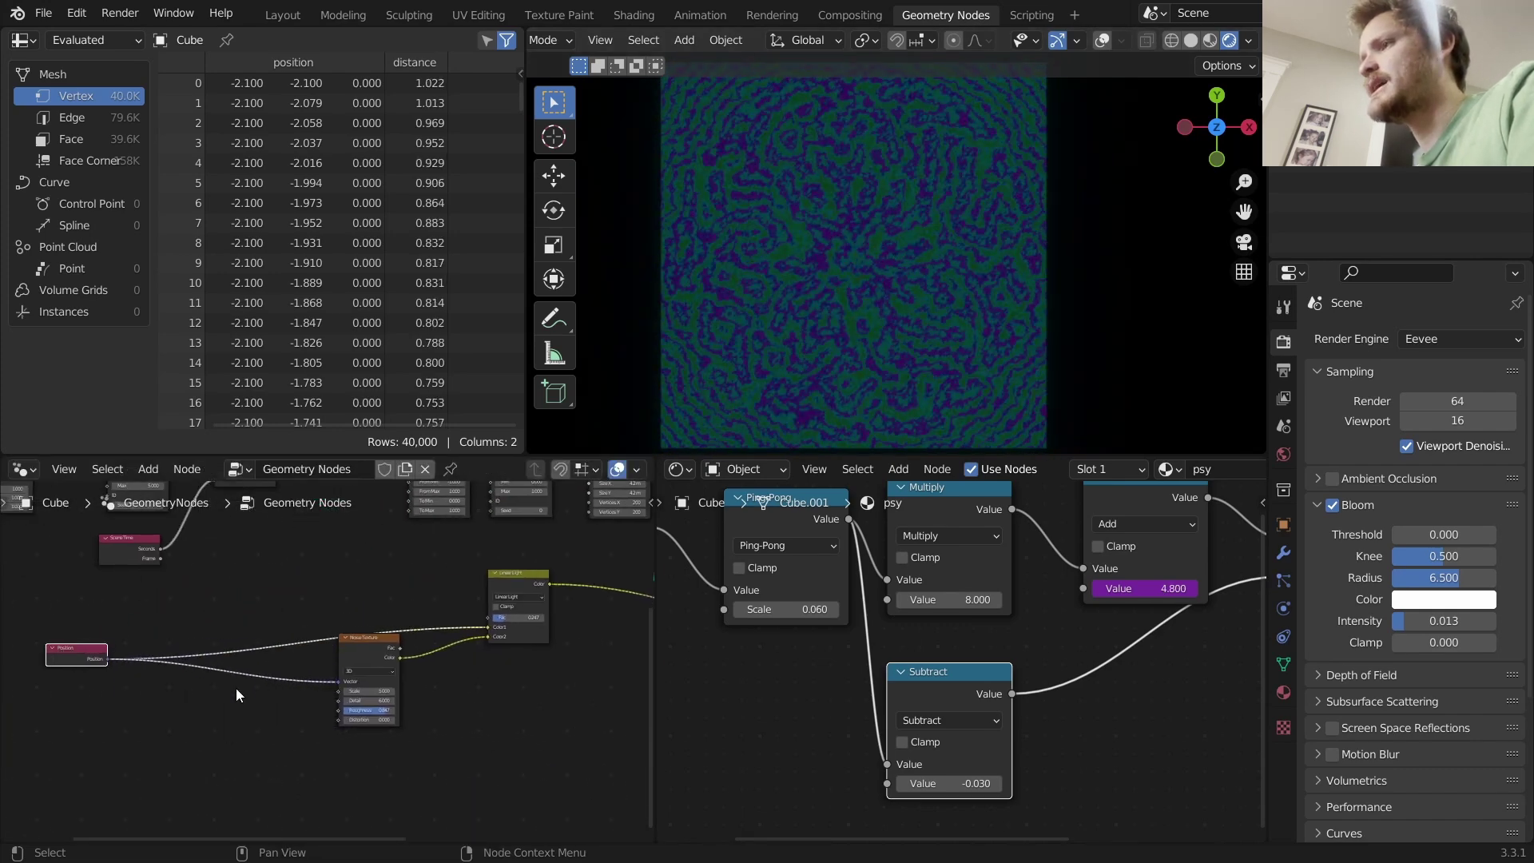
left_click_drag(252, 777, 535, 563)
key("g")
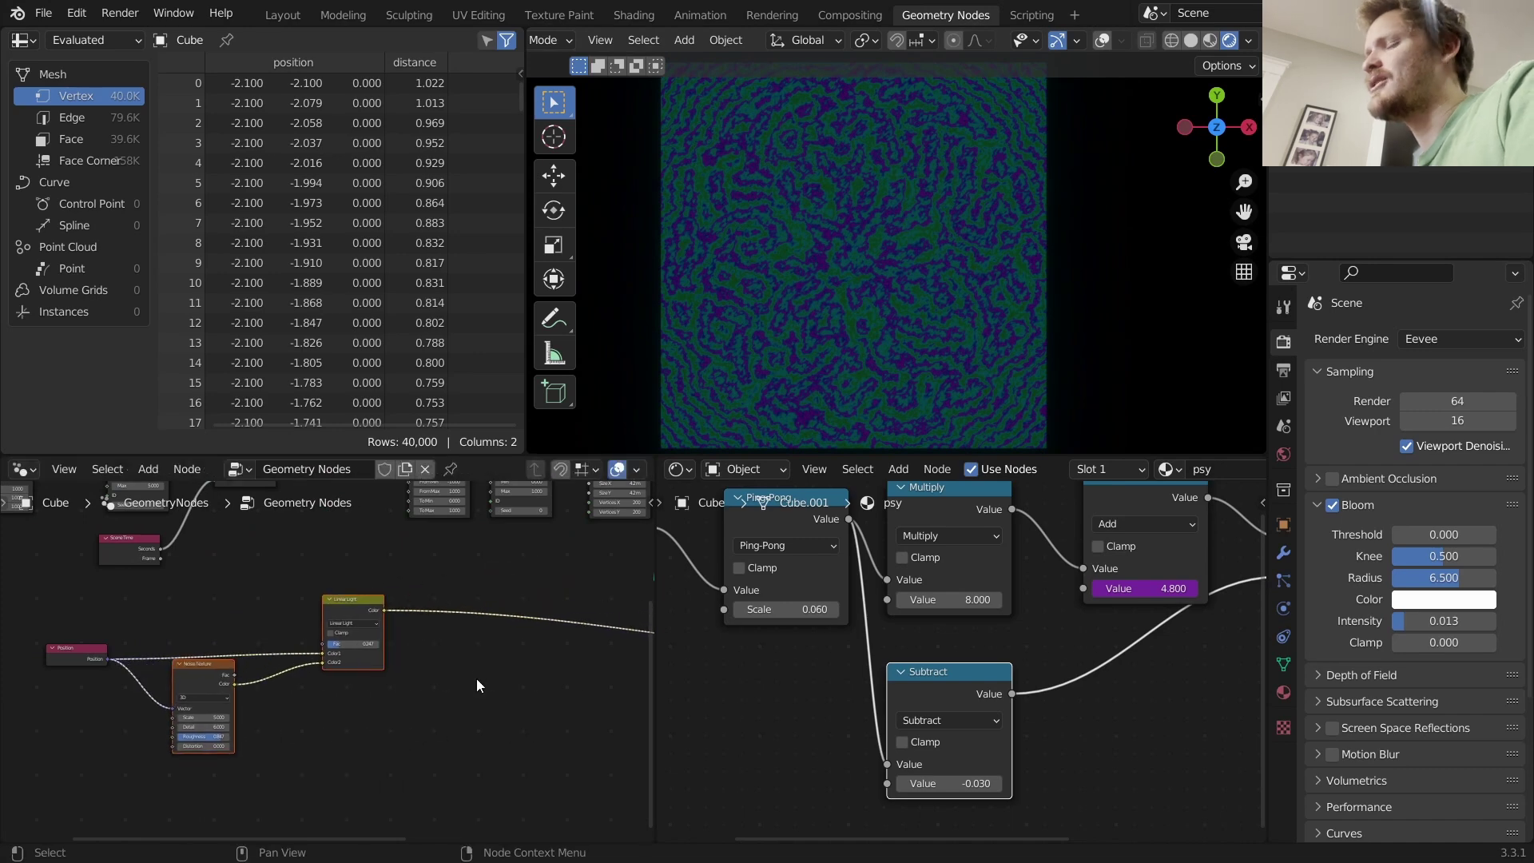
middle_click_drag(476, 678, 425, 640)
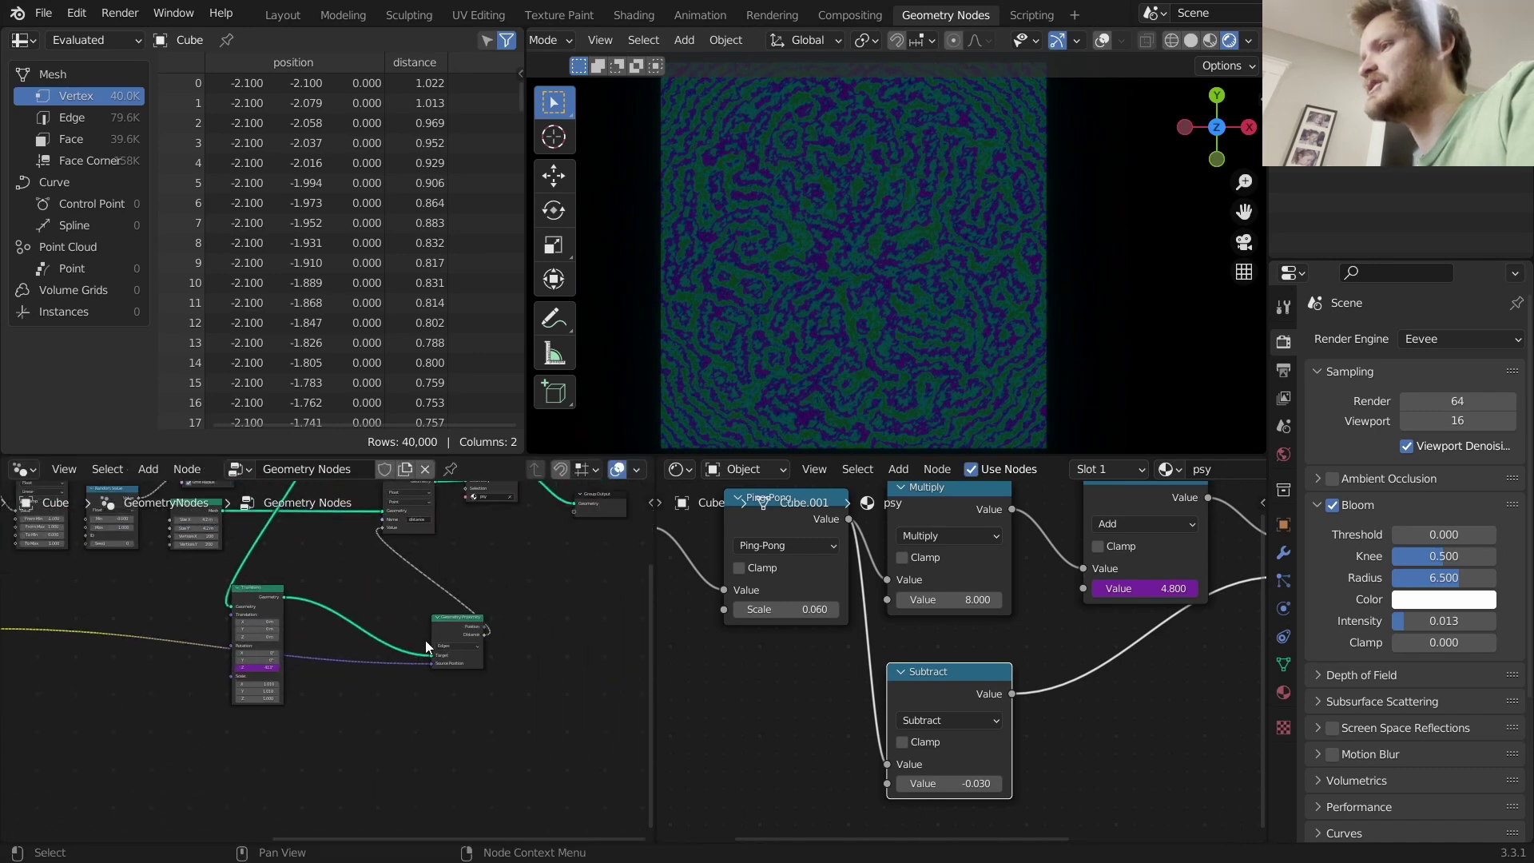
middle_click_drag(76, 714, 319, 706)
scroll(320, 679, "up", 6)
key("shift+a")
left_click(252, 433)
type("vec")
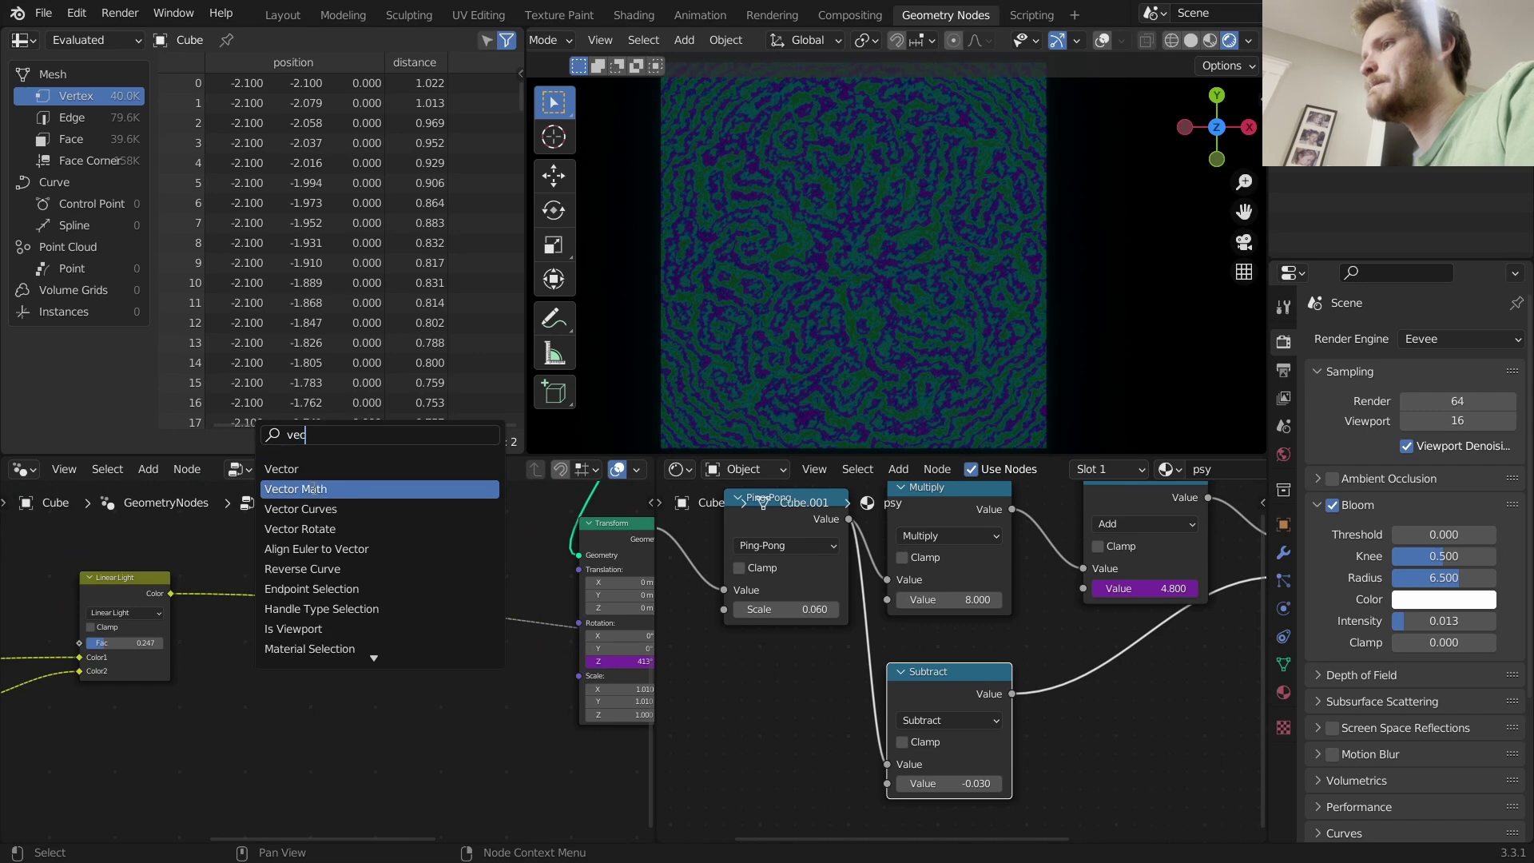
left_click(314, 489)
left_click(367, 740)
key("x")
Insert a Vector Rotate node on the link leaving the Linear Light node's Color output.
key("shift+a")
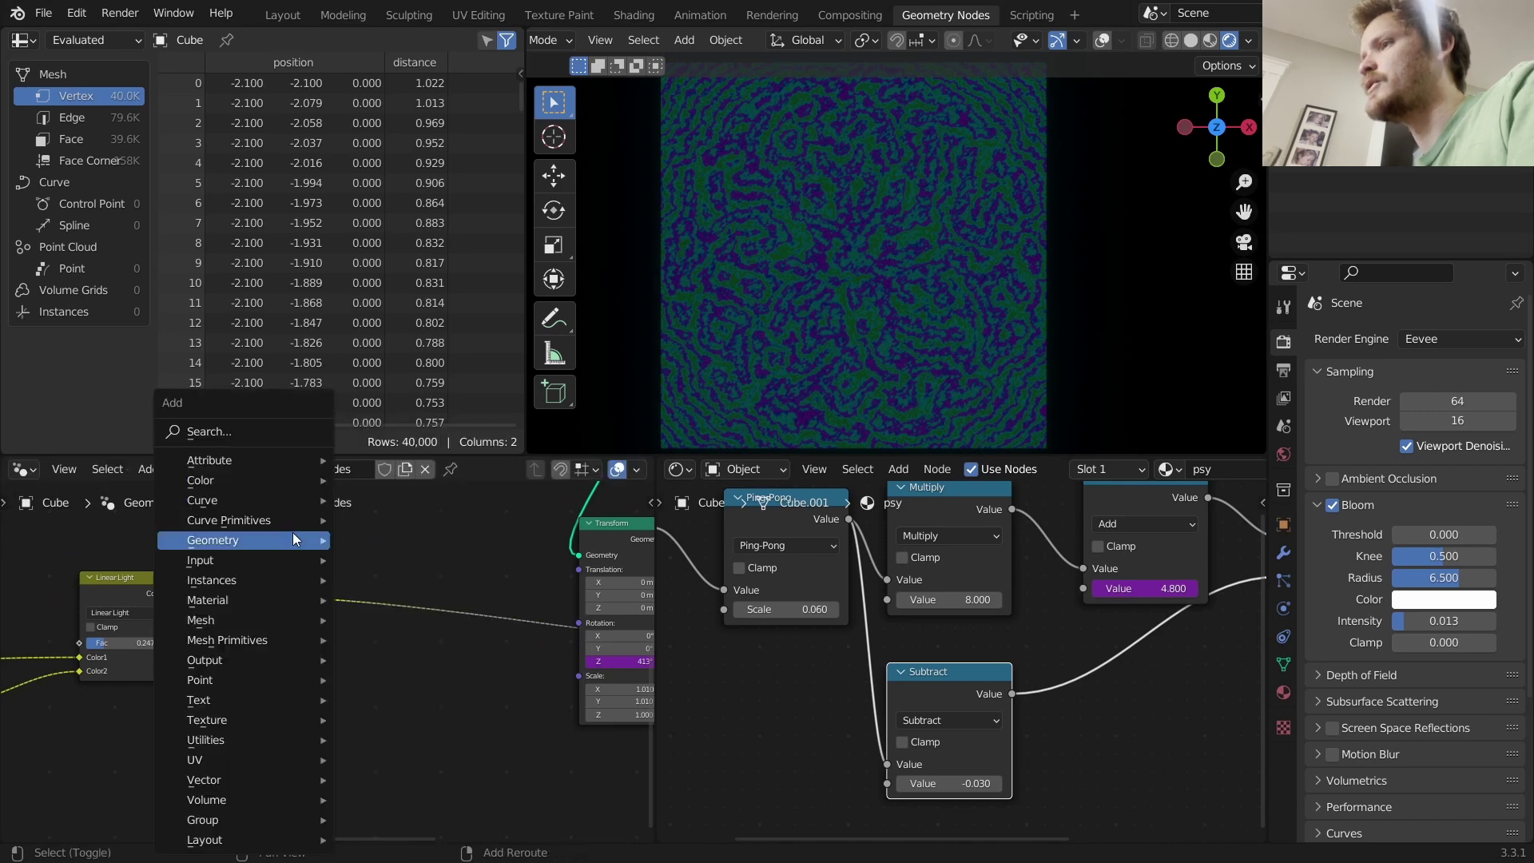
left_click(256, 432)
type("ve")
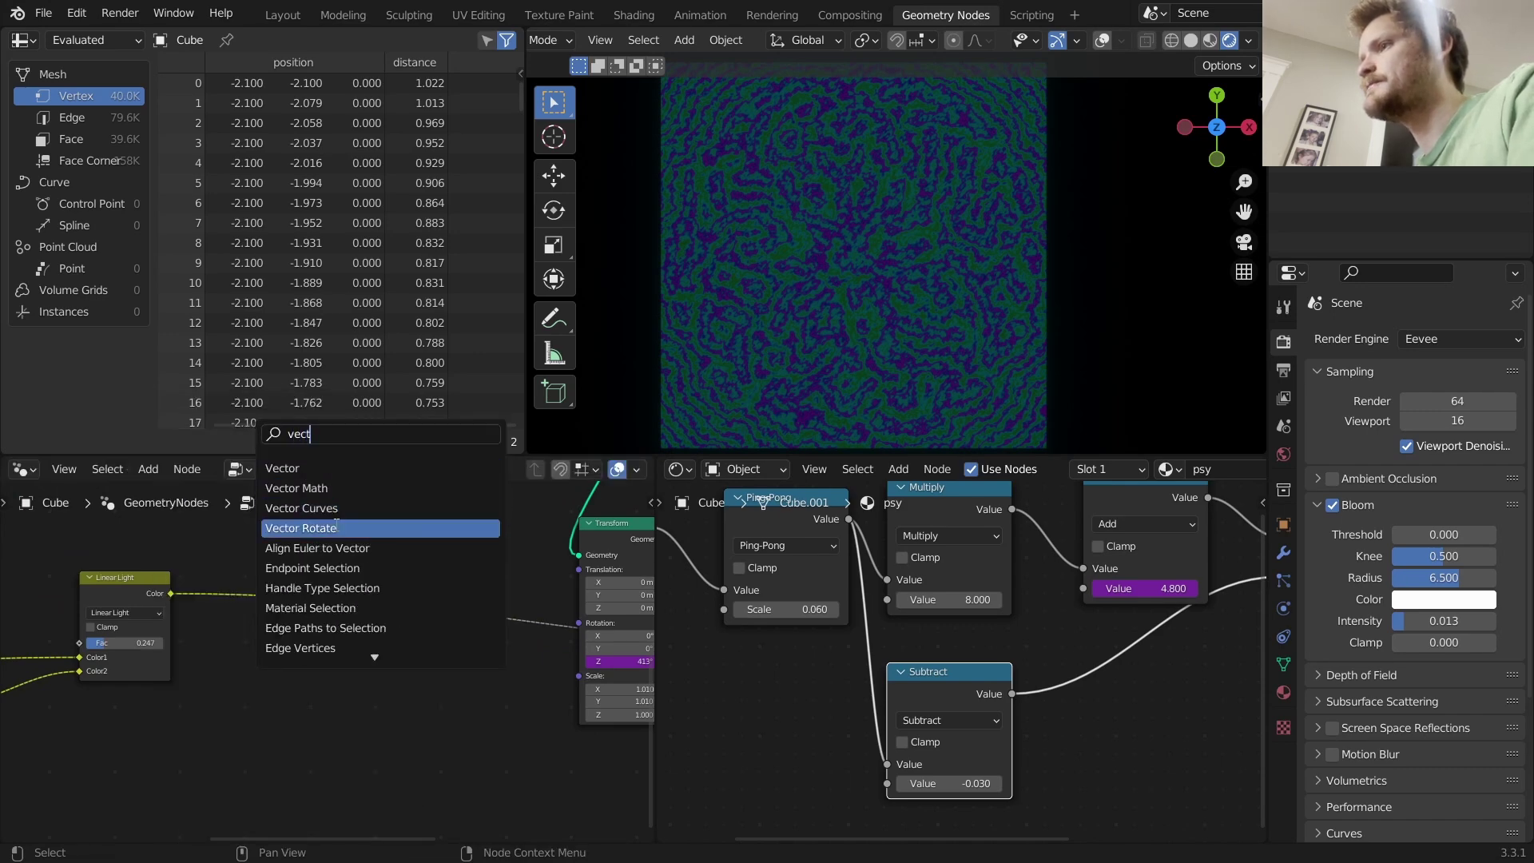
type("ct")
left_click(335, 527)
left_click(367, 706)
Try the Vector Rotate node's angle at about 98.6° and undo the change.
left_click_drag(368, 716, 427, 716)
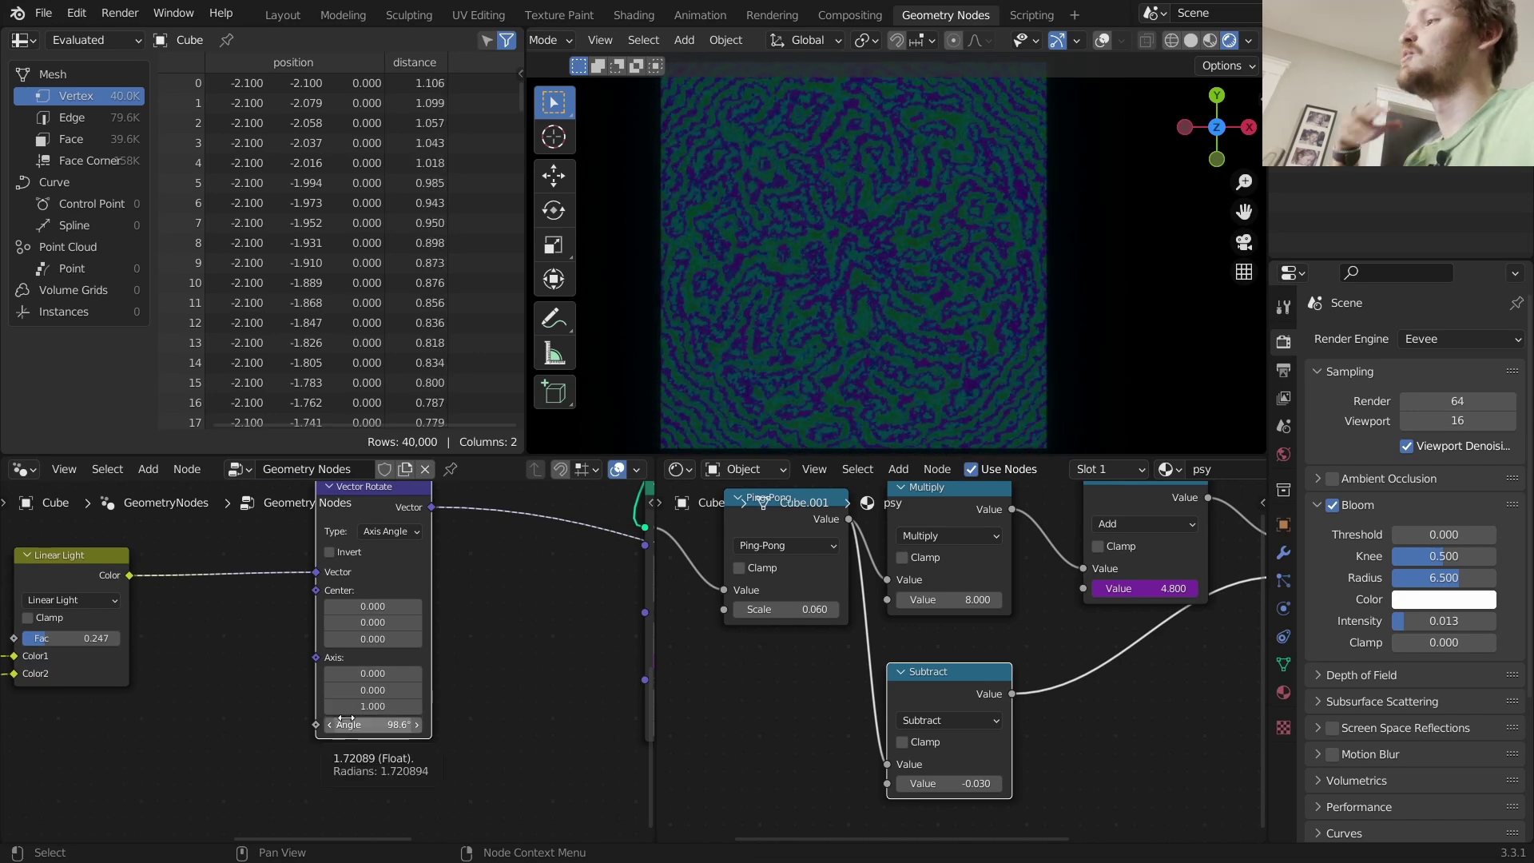
key("ctrl+z")
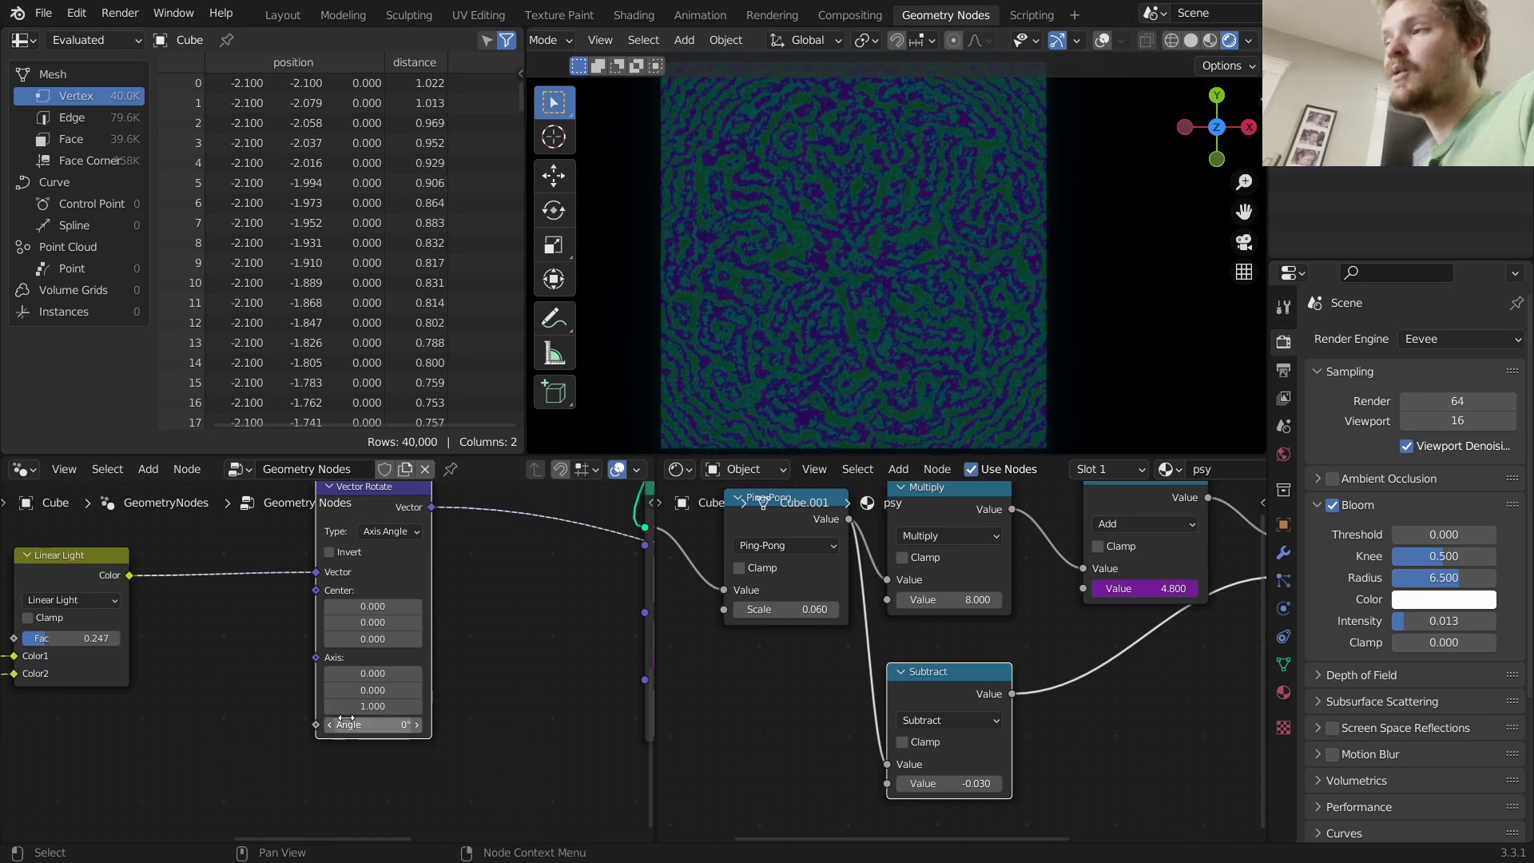
Add a Gradient Texture node whose Color output drives the Vector Rotate node's Angle.
scroll(351, 721, "up", 2)
middle_click_drag(352, 721, 477, 617)
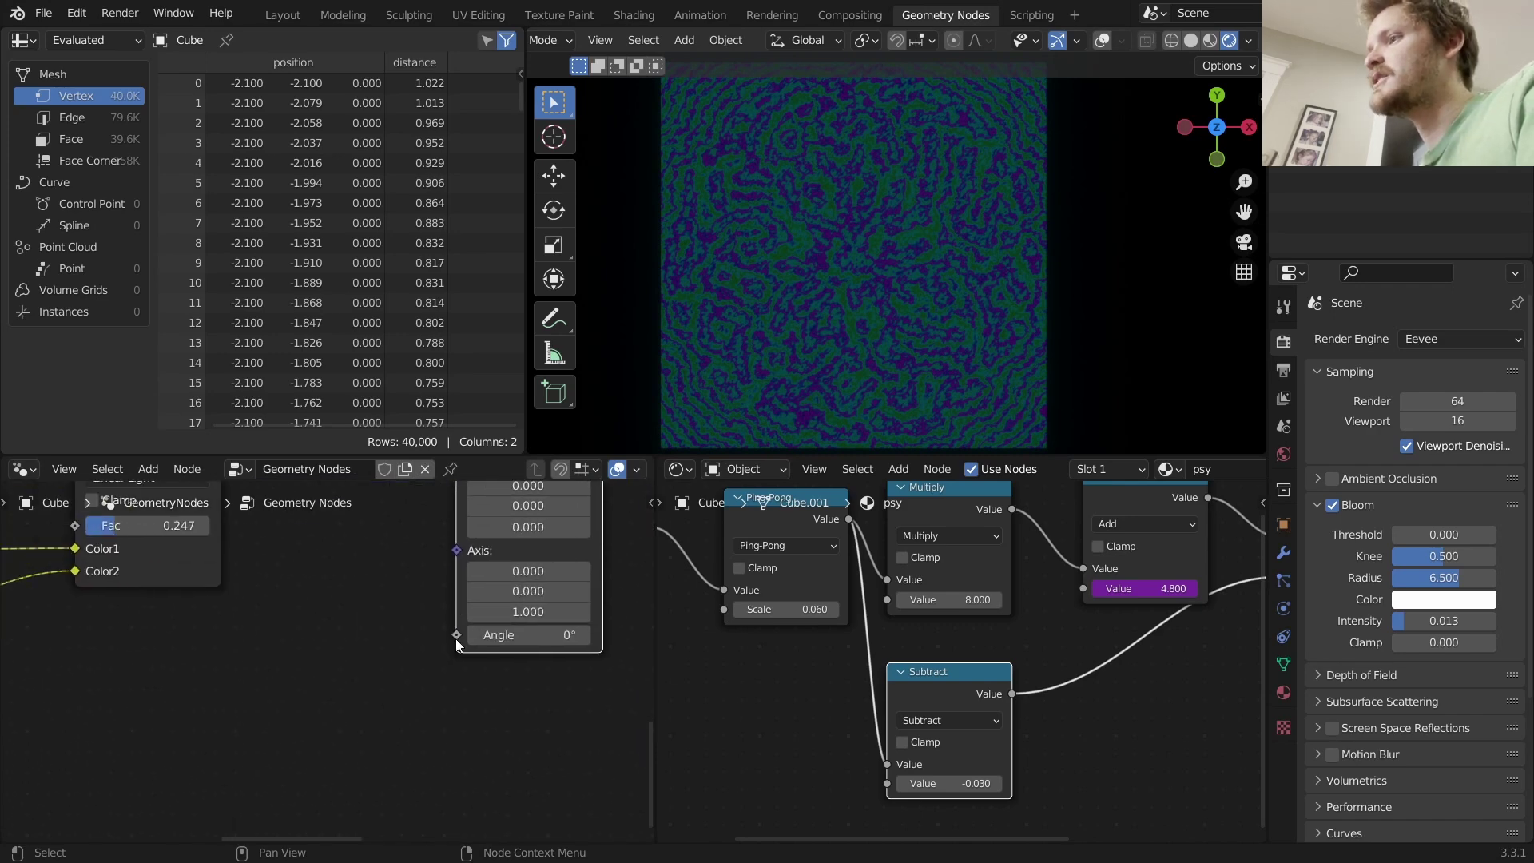
type("grad")
key("Return")
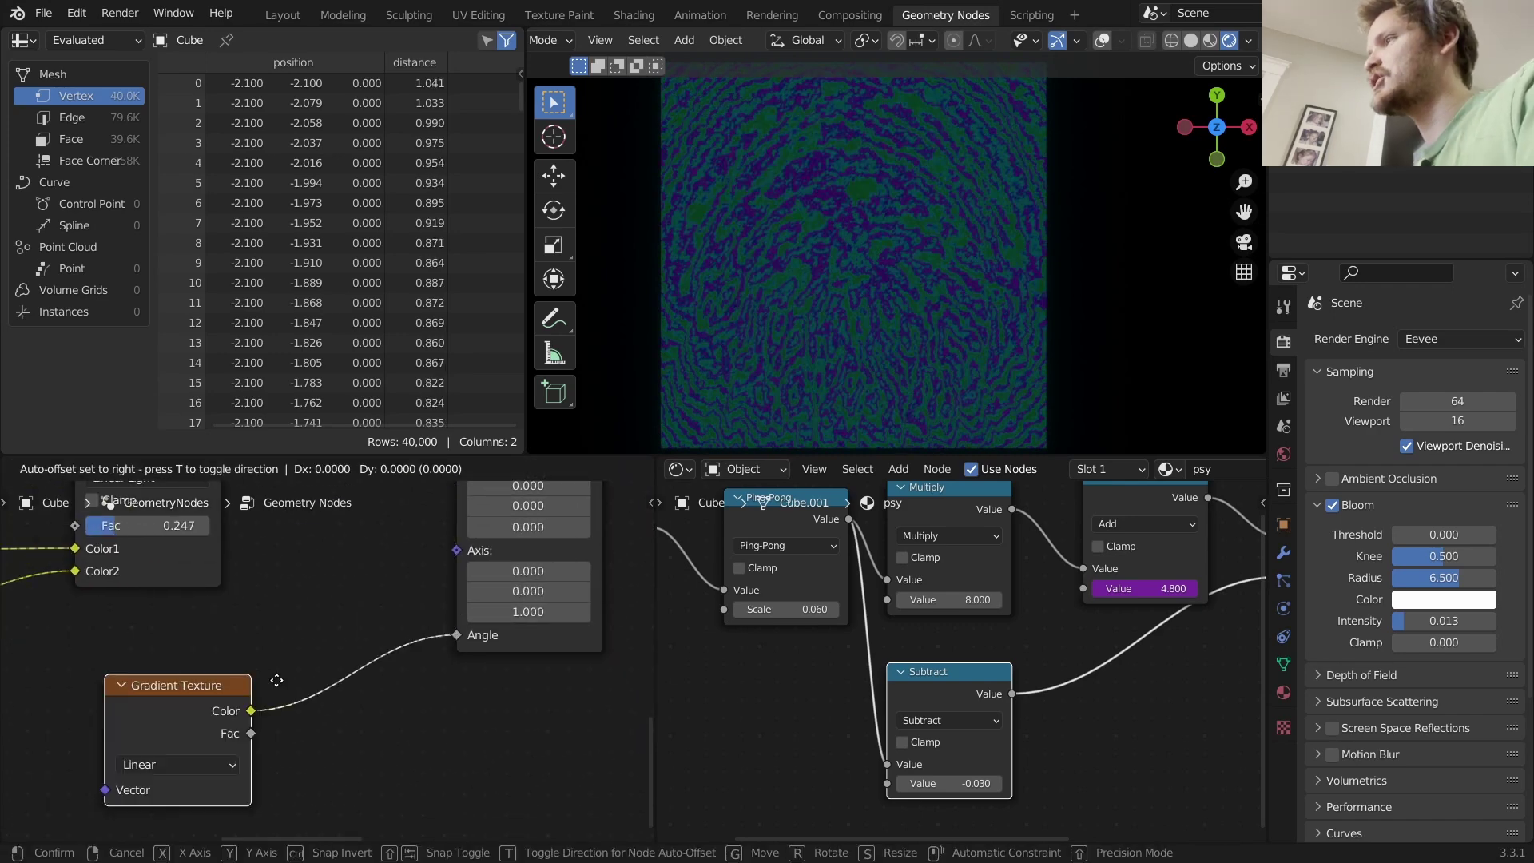
left_click(277, 680)
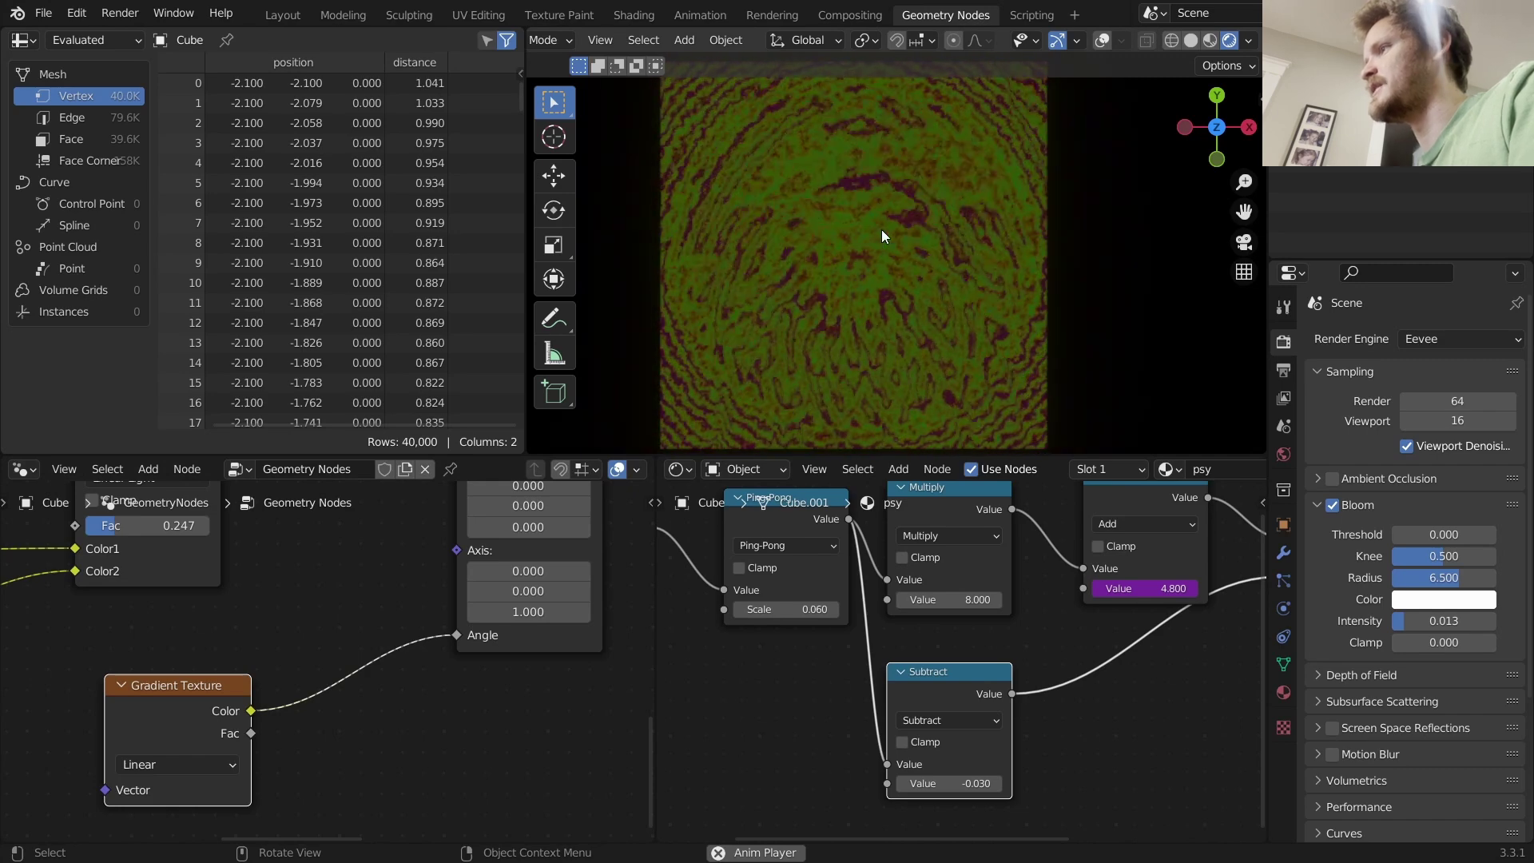
Set the Gradient Texture's type to Spherical and show the viewport overlays again.
left_click(182, 756)
left_click(174, 651)
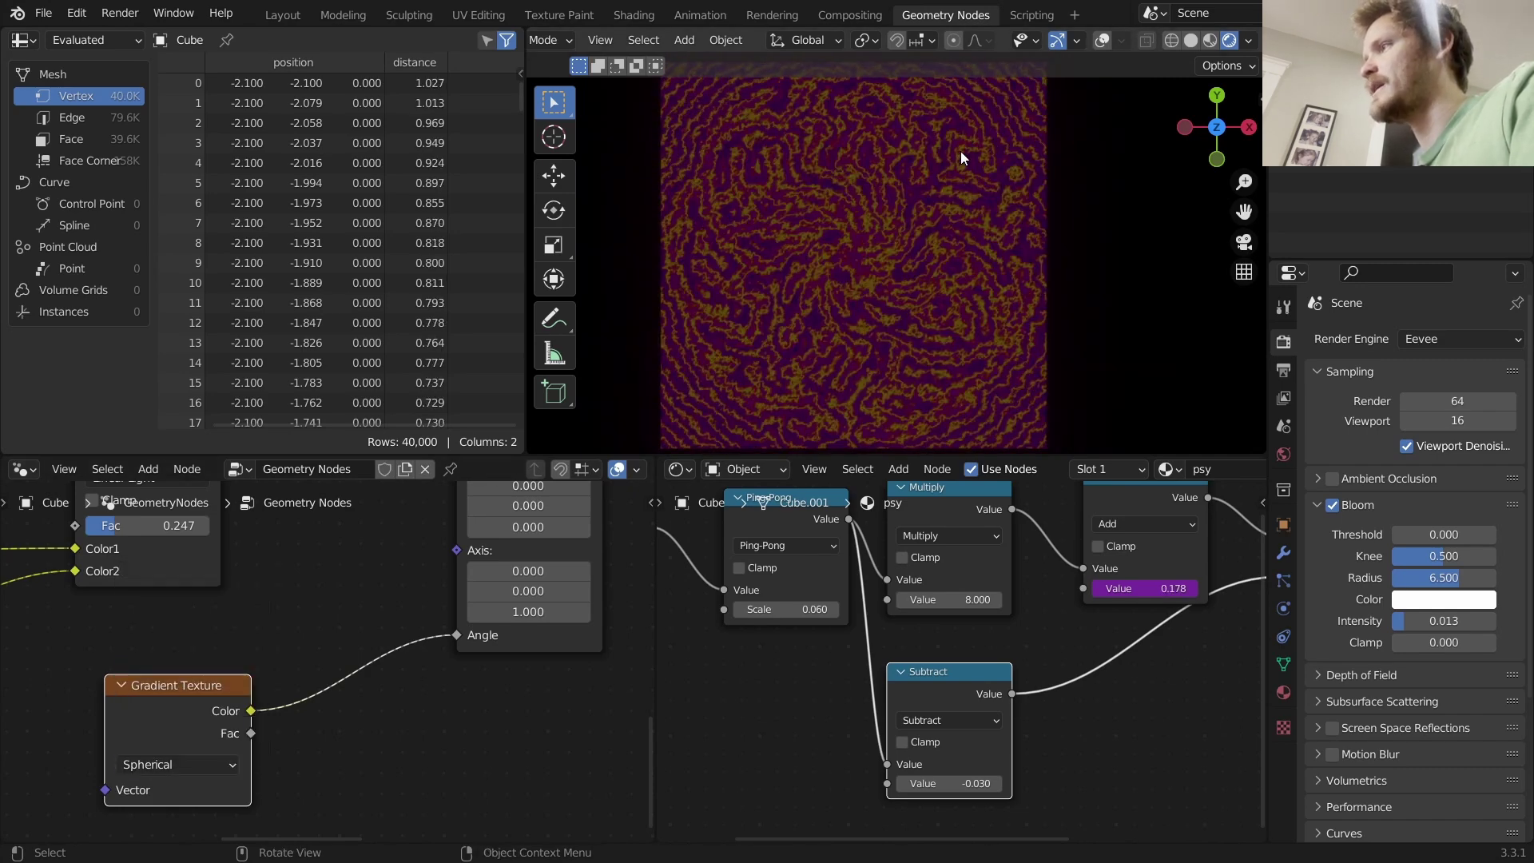
left_click(1101, 41)
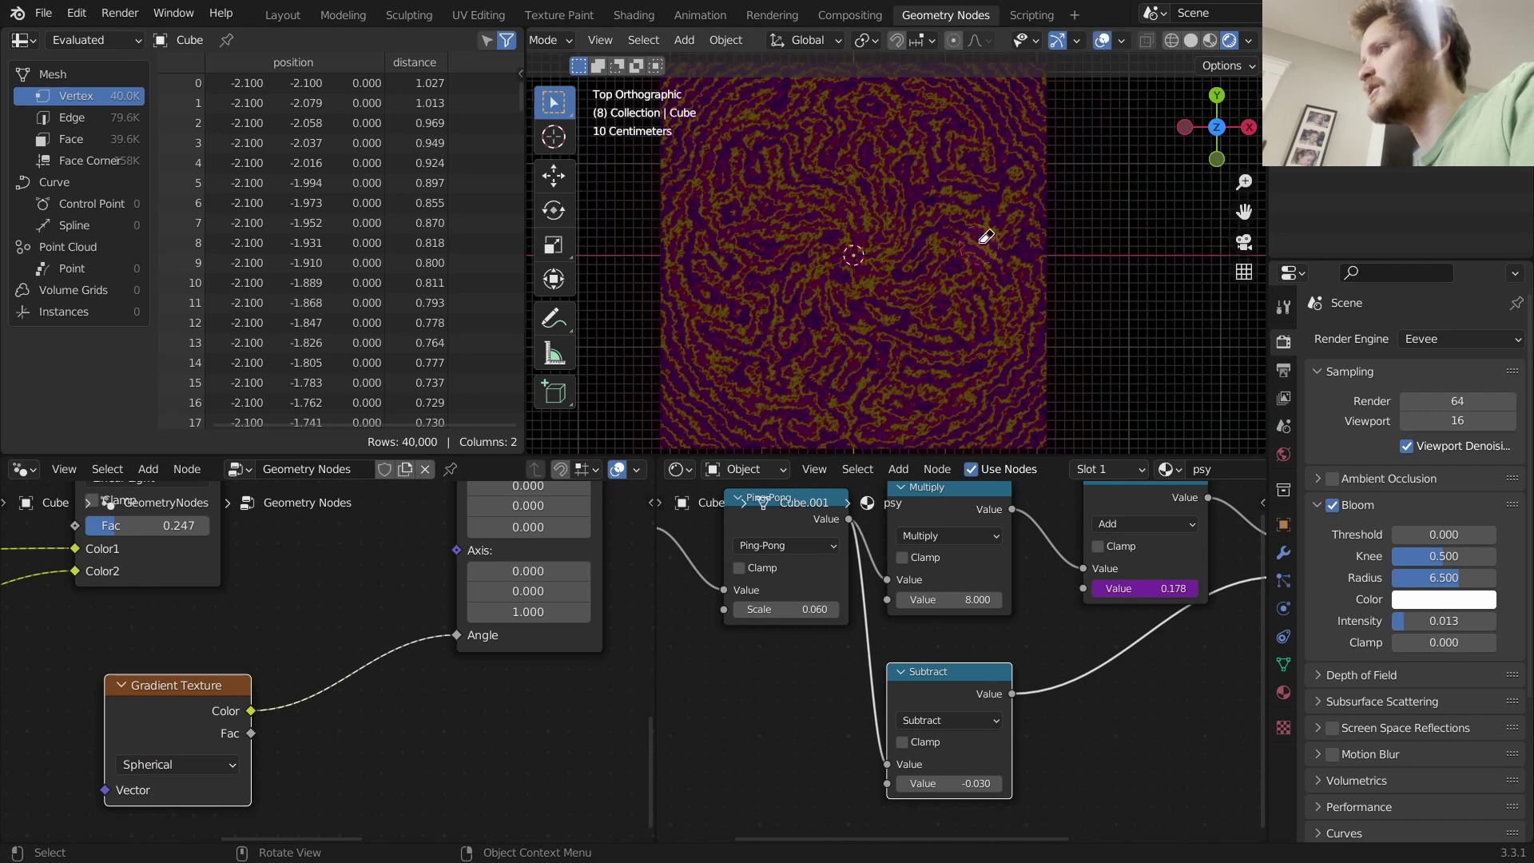
Connect the Position node's output to the Gradient Texture's Vector input.
scroll(286, 767, "down", 5)
middle_click_drag(265, 687, 387, 635)
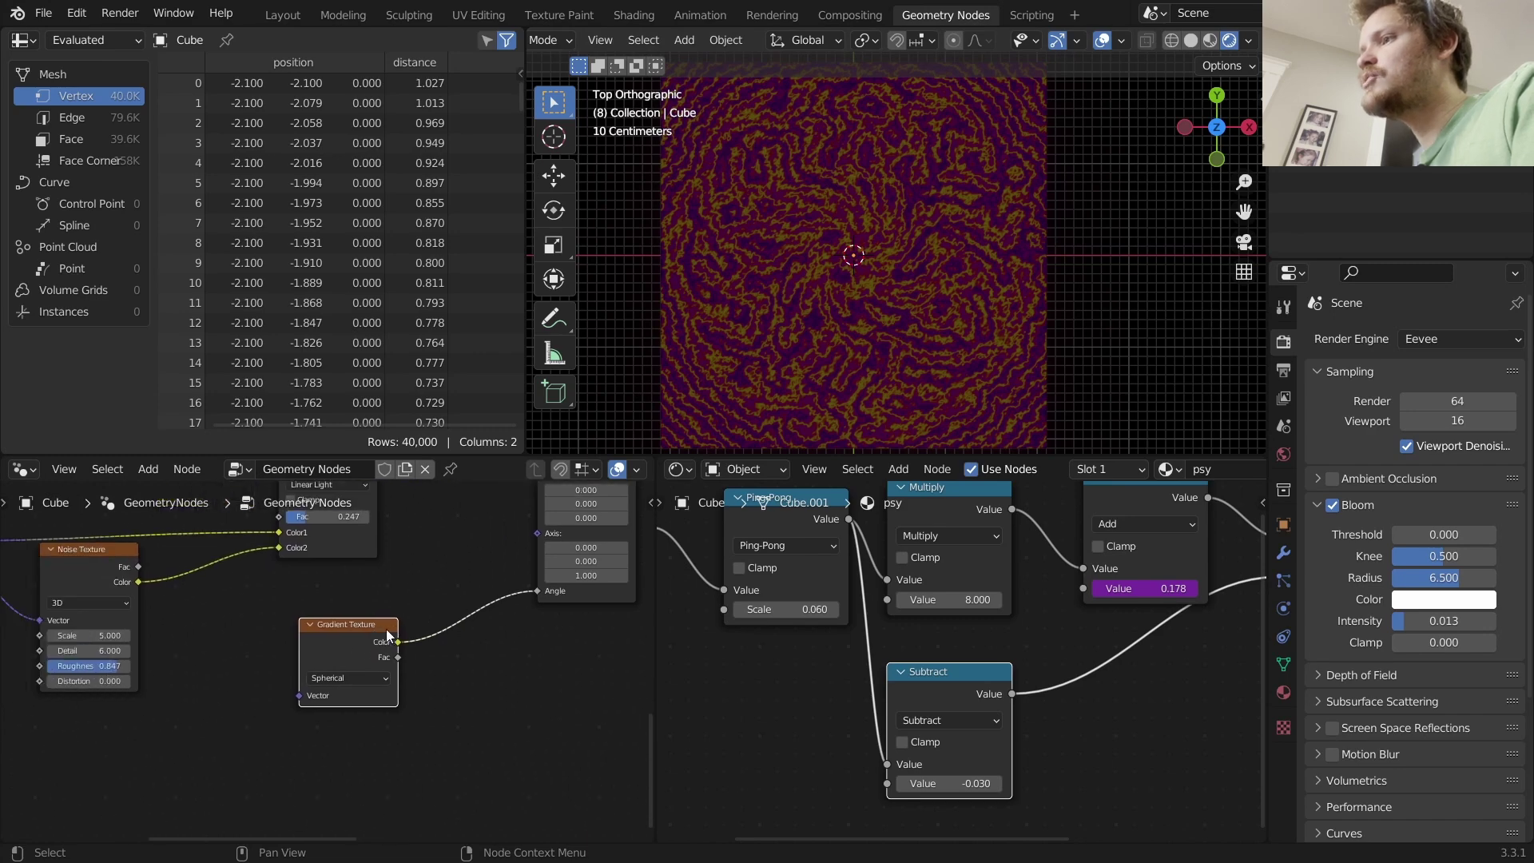
middle_click_drag(304, 700, 437, 691)
scroll(437, 691, "down", 4)
right_click_drag(140, 569, 411, 667, "alt")
scroll(411, 666, "up", 6)
Insert a Vector Math node set to Scale between the Position node and the Gradient Texture.
key("shift+a")
left_click(355, 441)
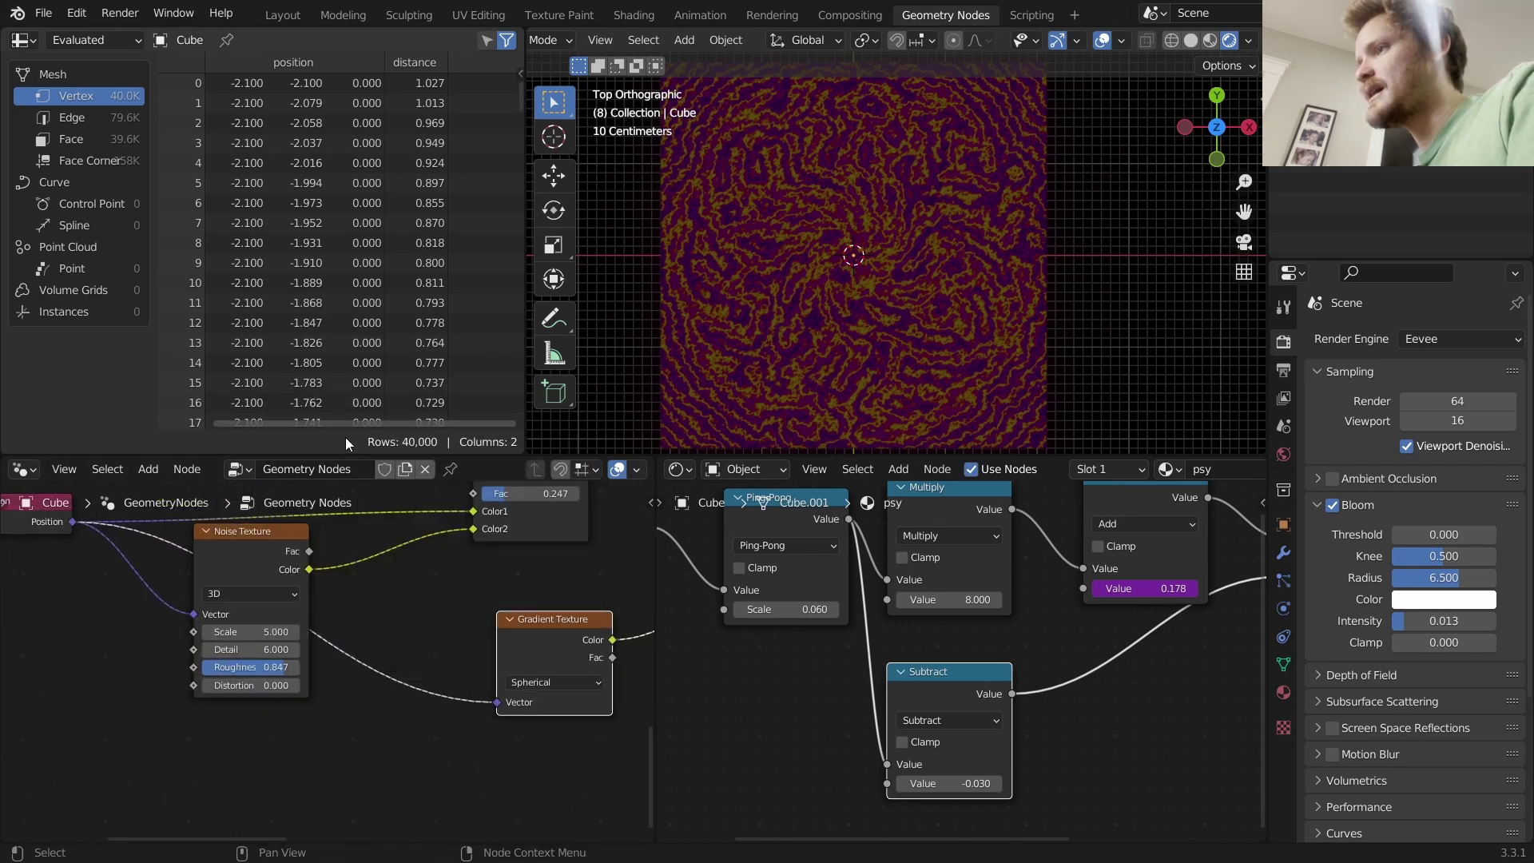
key("shift+a")
left_click(348, 435)
type("ve")
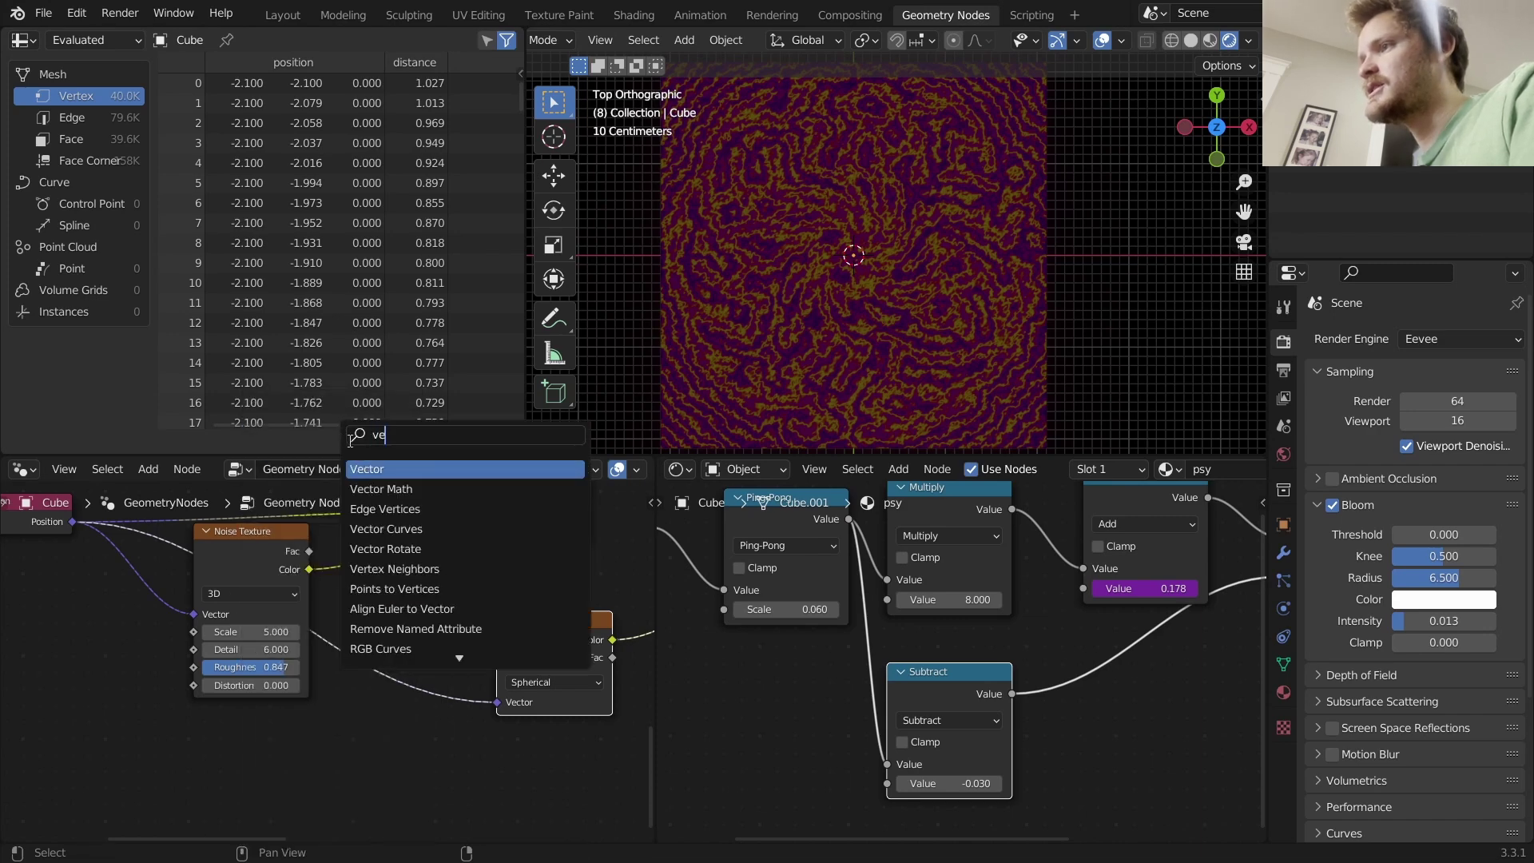
left_click(412, 499)
left_click(416, 678)
left_click(415, 678)
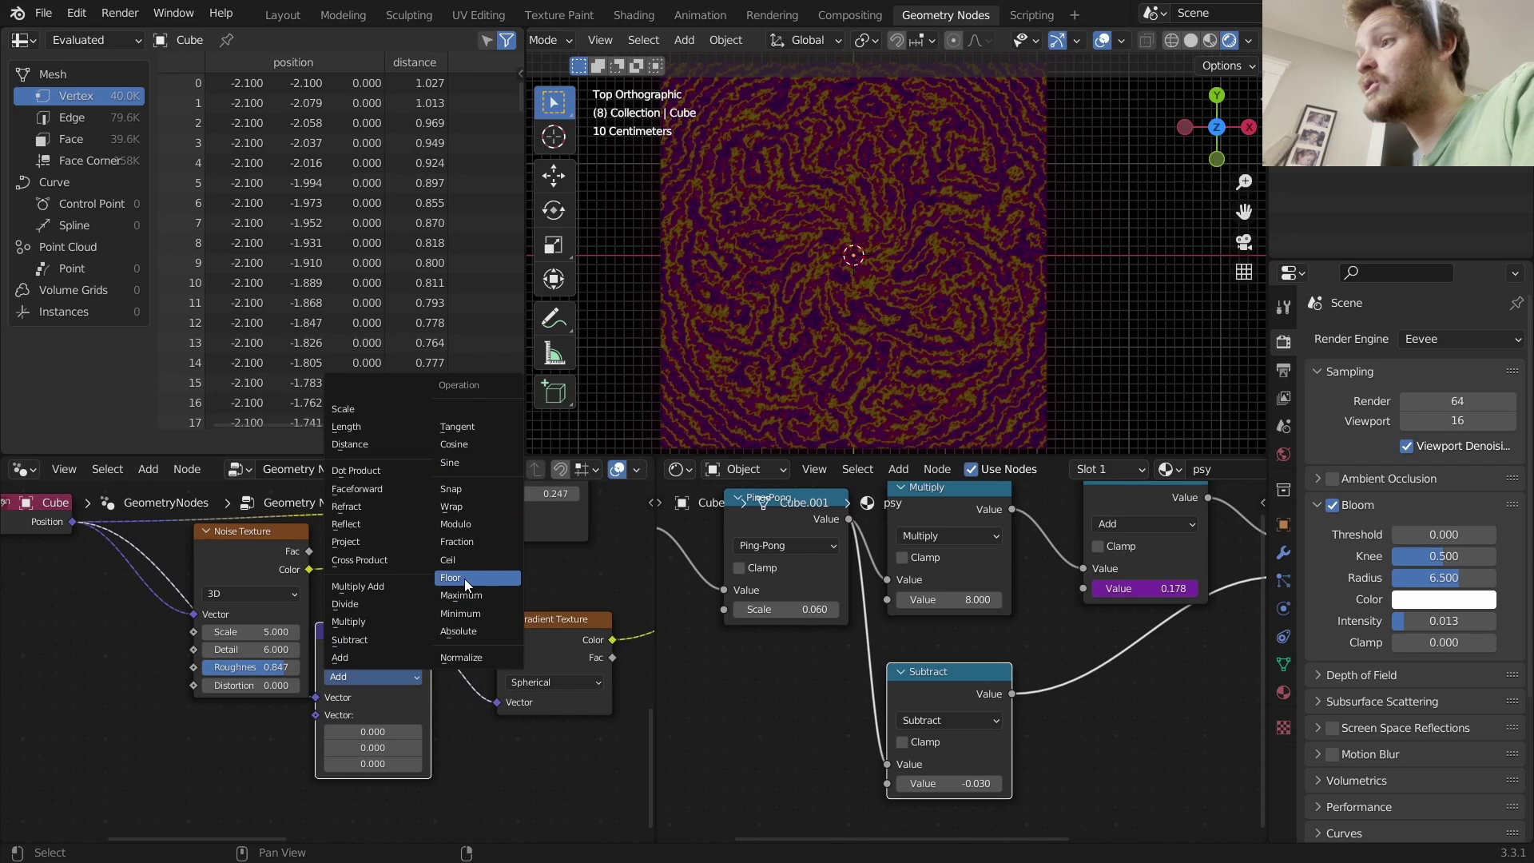
left_click(359, 414)
Insert a Math node set to Multiply between the Gradient Texture and the Vector Rotate angle, with a value of 4.
scroll(359, 557, "right", 5)
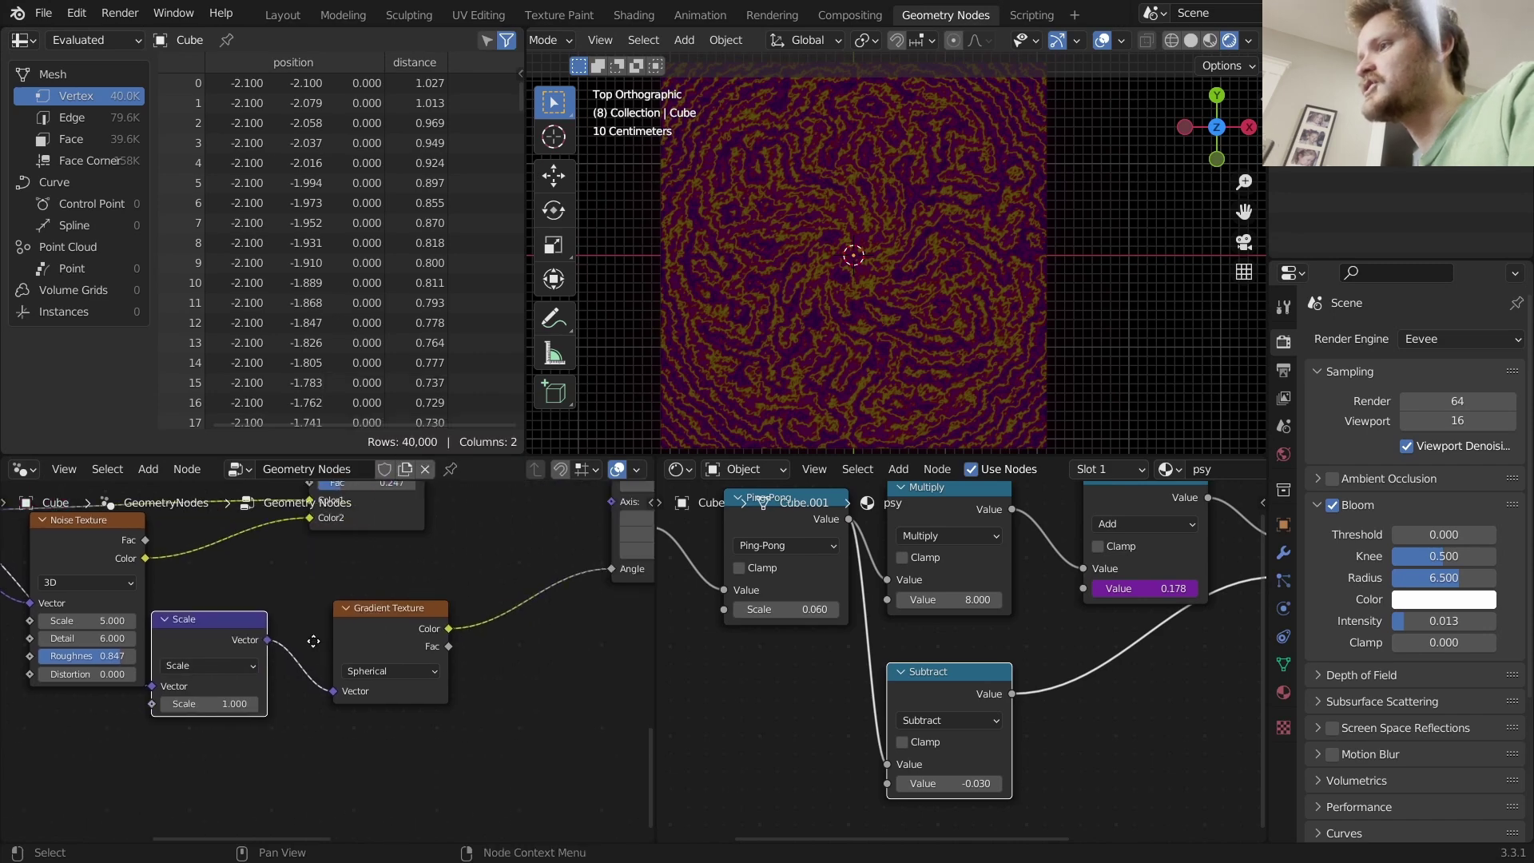
key("shift+a")
left_click(304, 431)
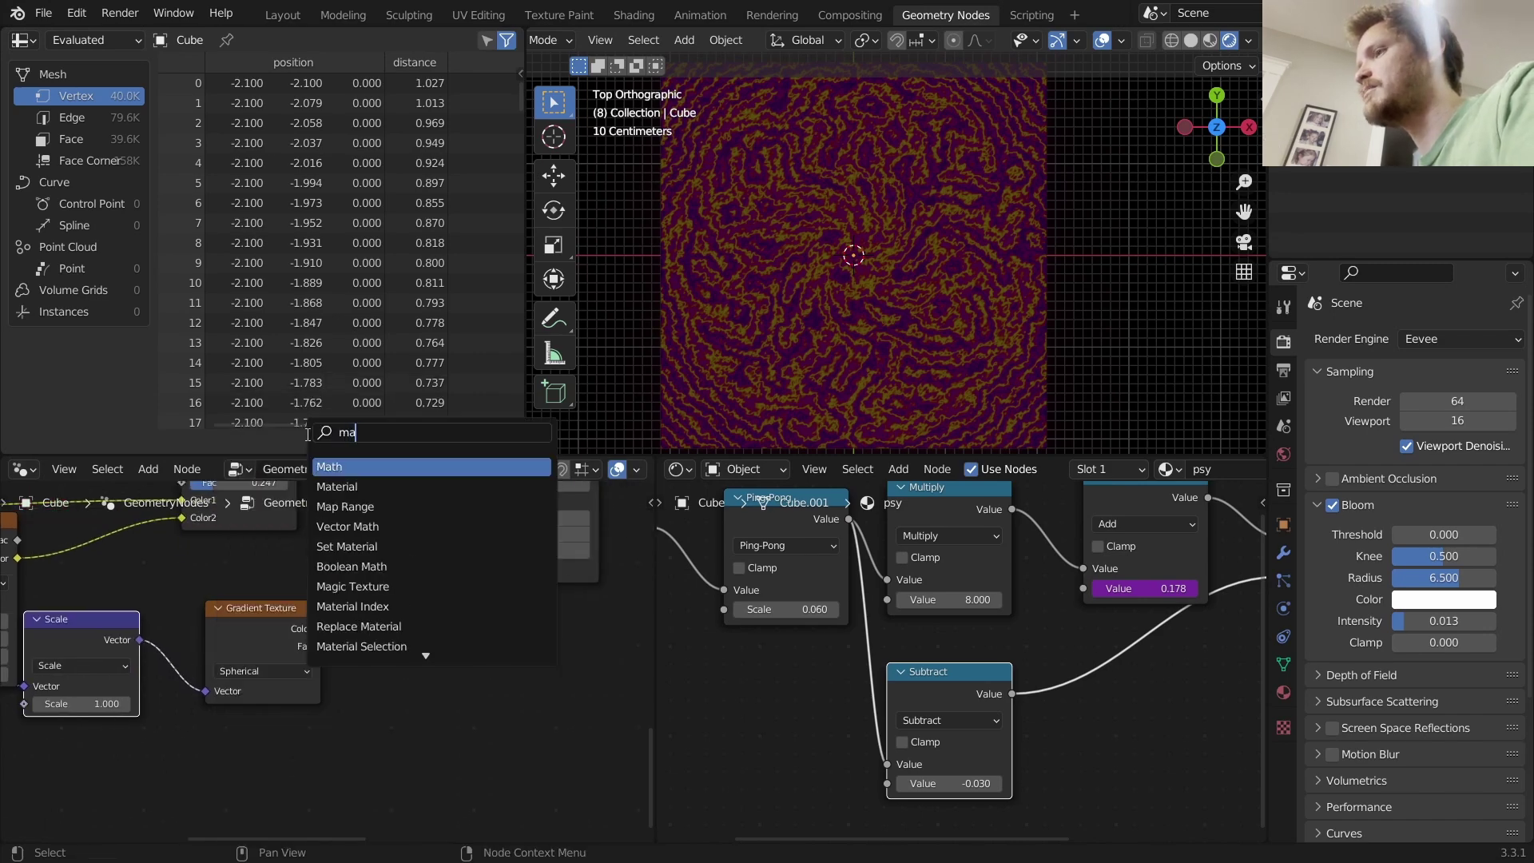
type("math")
left_click(371, 472)
left_click(418, 579)
left_click(424, 593)
left_click(430, 597)
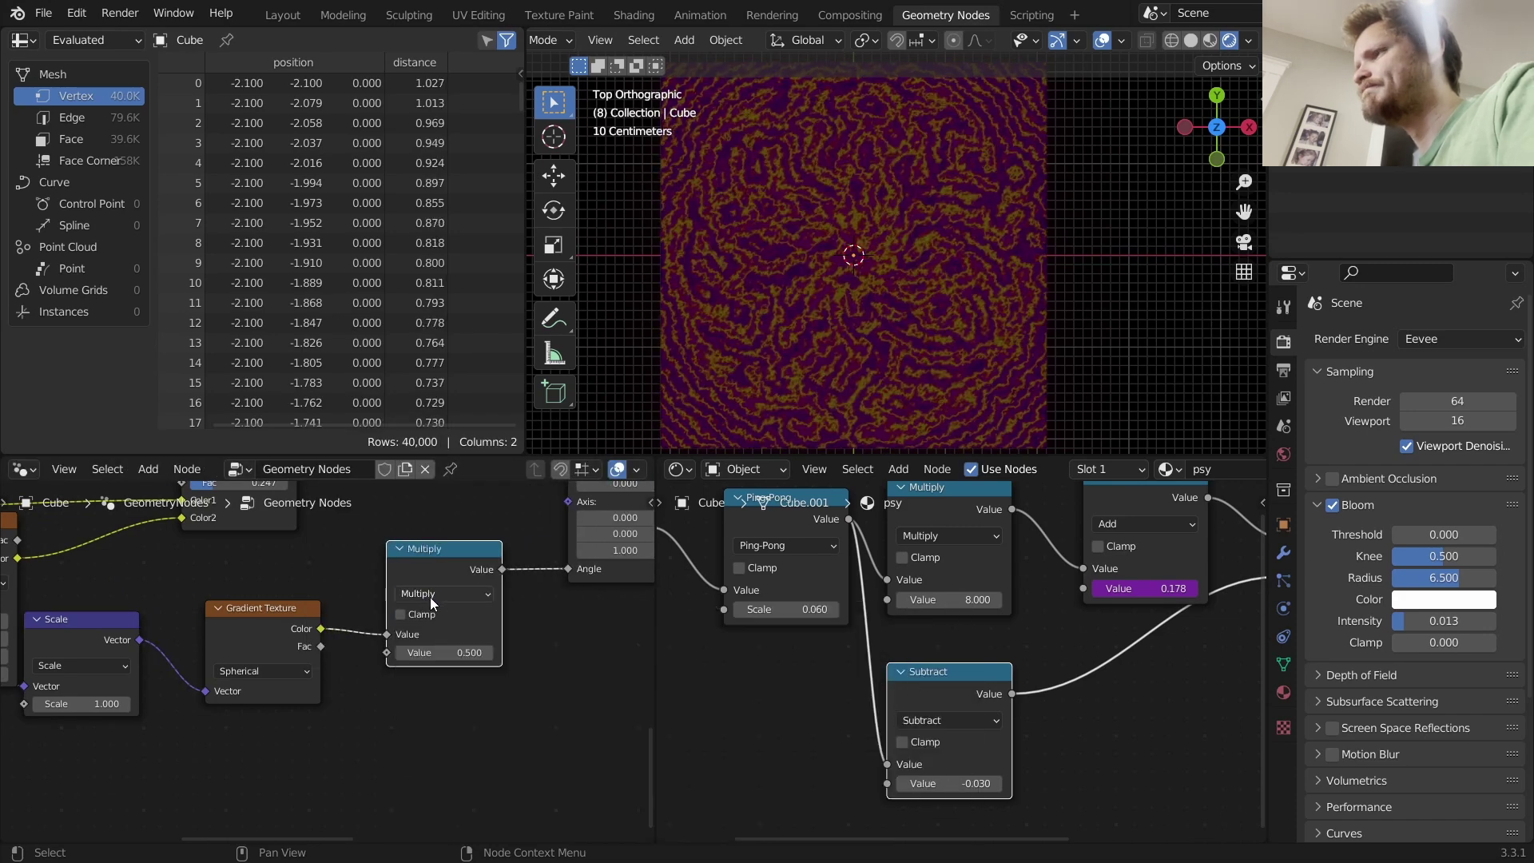
left_click_drag(459, 653, 543, 653)
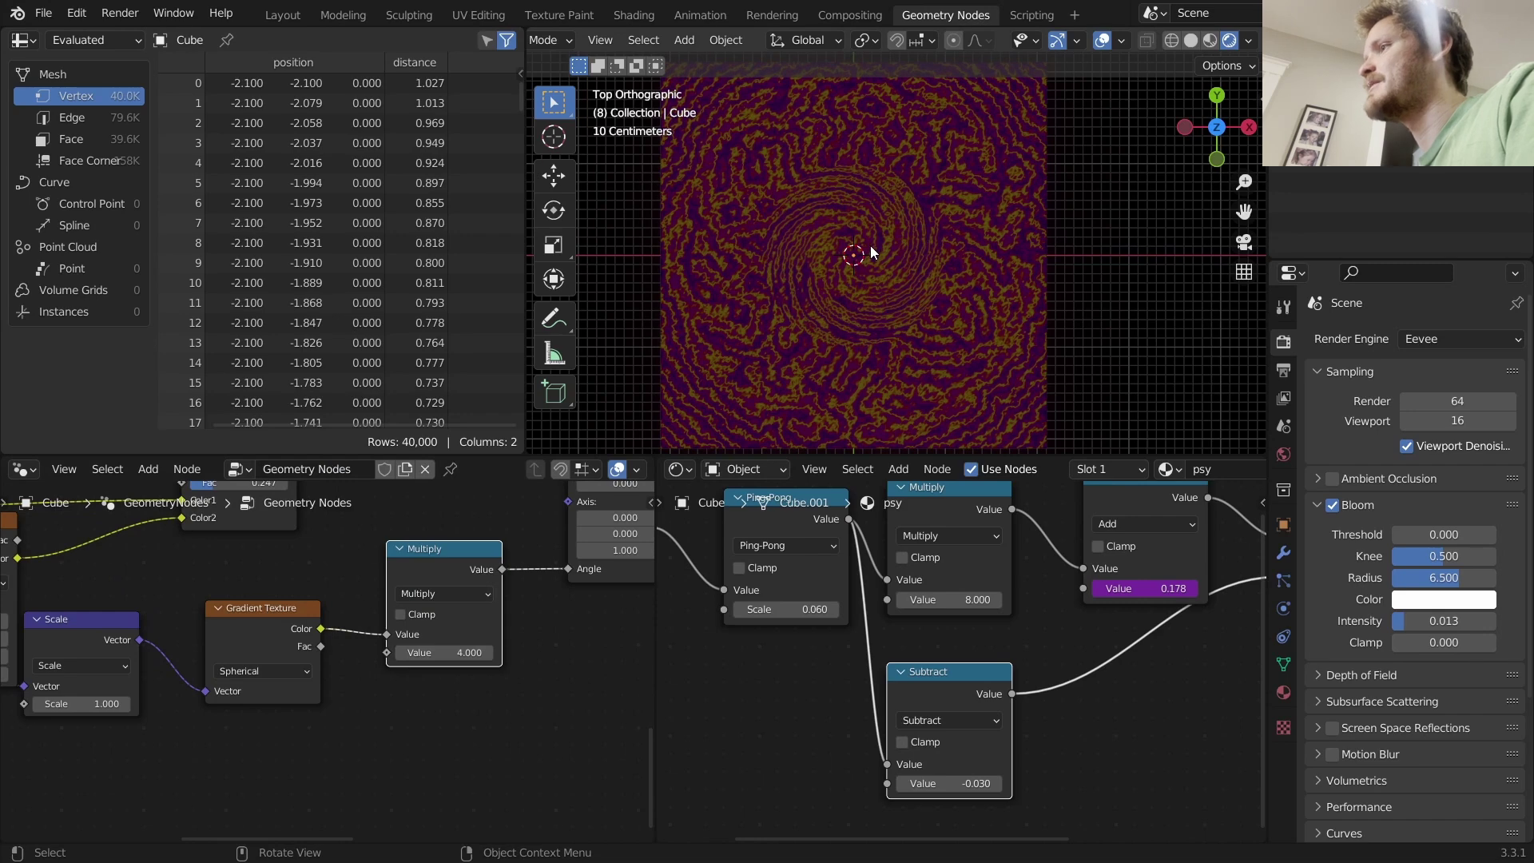
Sketch annotation arrows over the swirl, one running outward from its center and one running inward to it.
left_click_drag(854, 249, 918, 197)
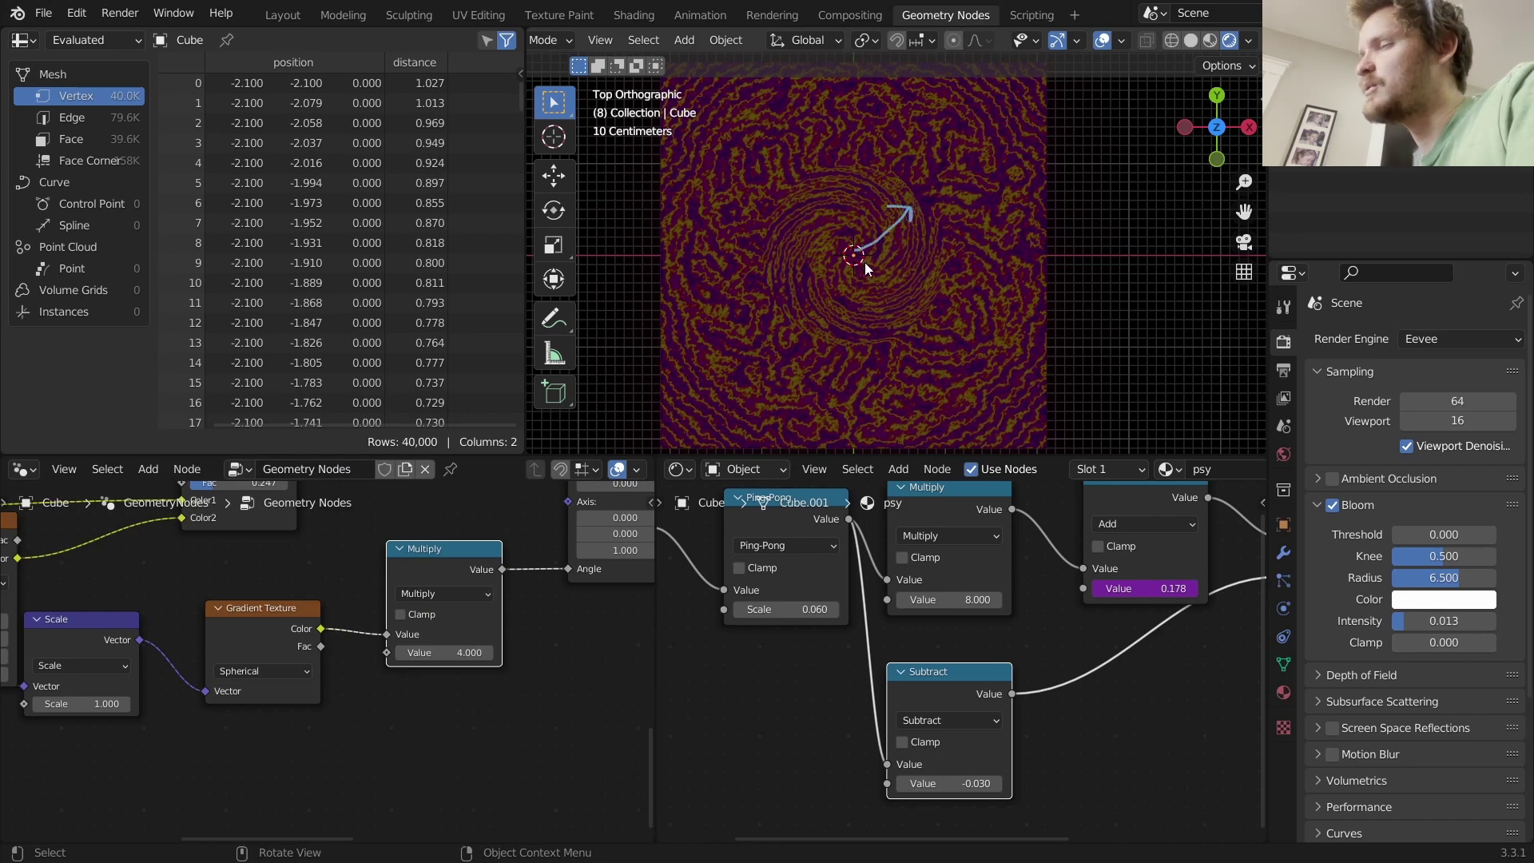
middle_click_drag(492, 596, 454, 648)
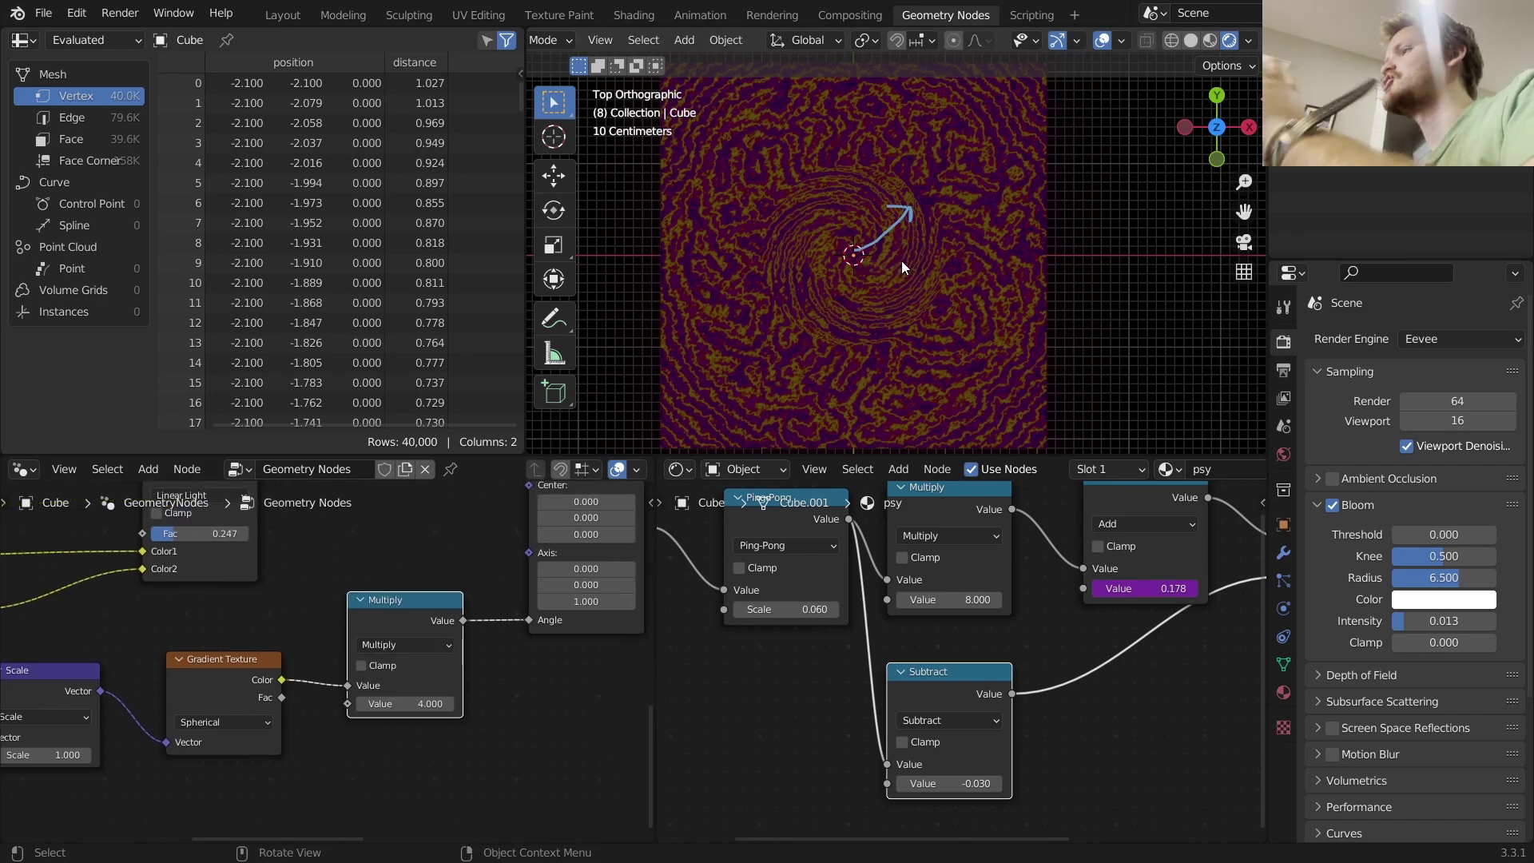
mouse_move(915, 211)
left_mouse_down("ctrl")
mouse_move(885, 215)
mouse_move(855, 256)
left_mouse_up("ctrl")
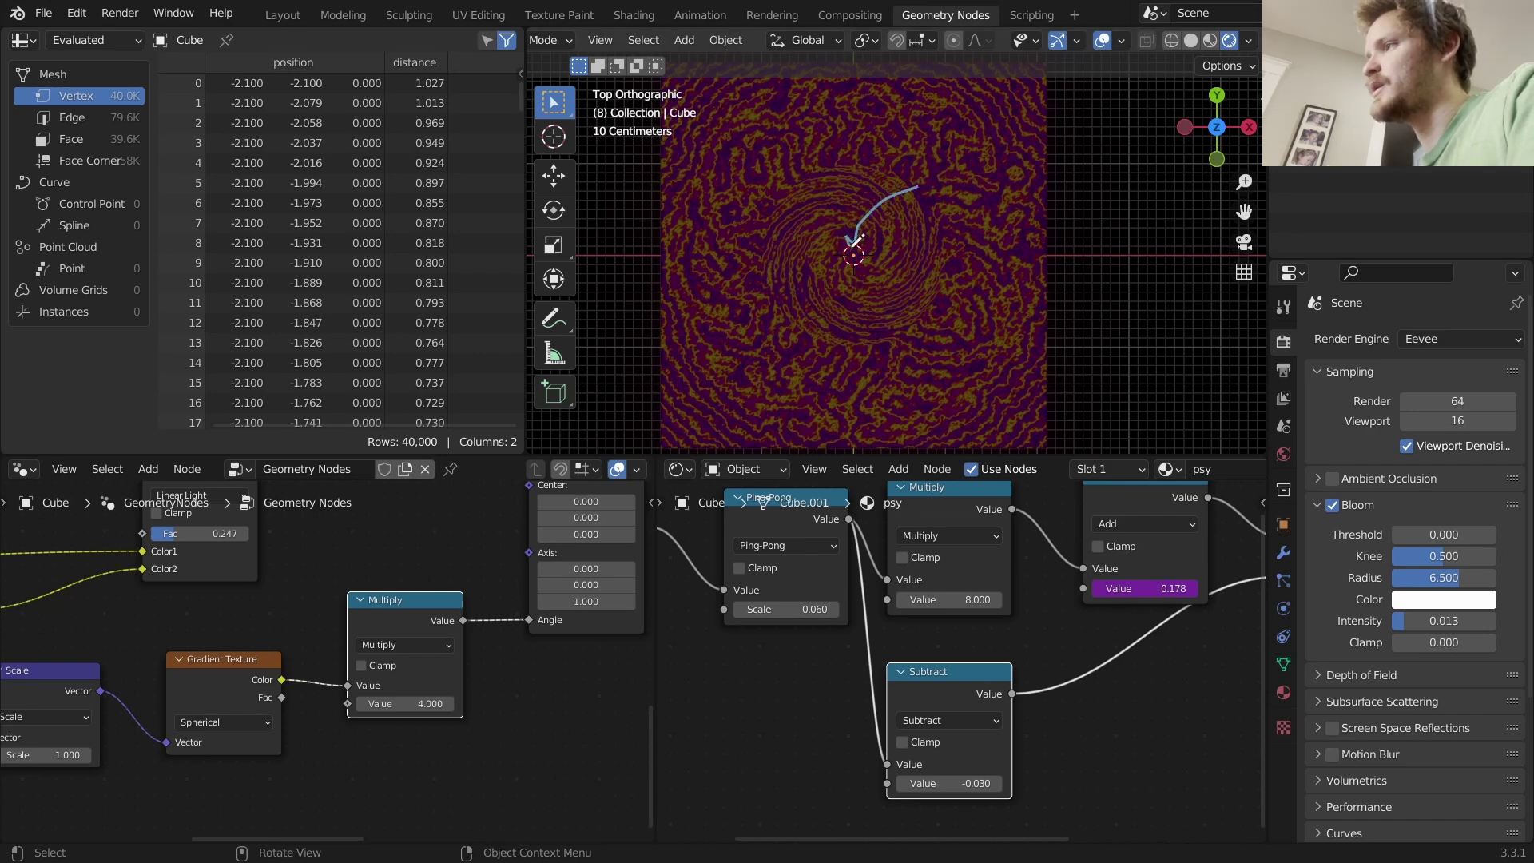
Play the animation and set the Scale node feeding the Gradient Texture to 0.5 to widen the swirl.
middle_click_drag(413, 742, 472, 662)
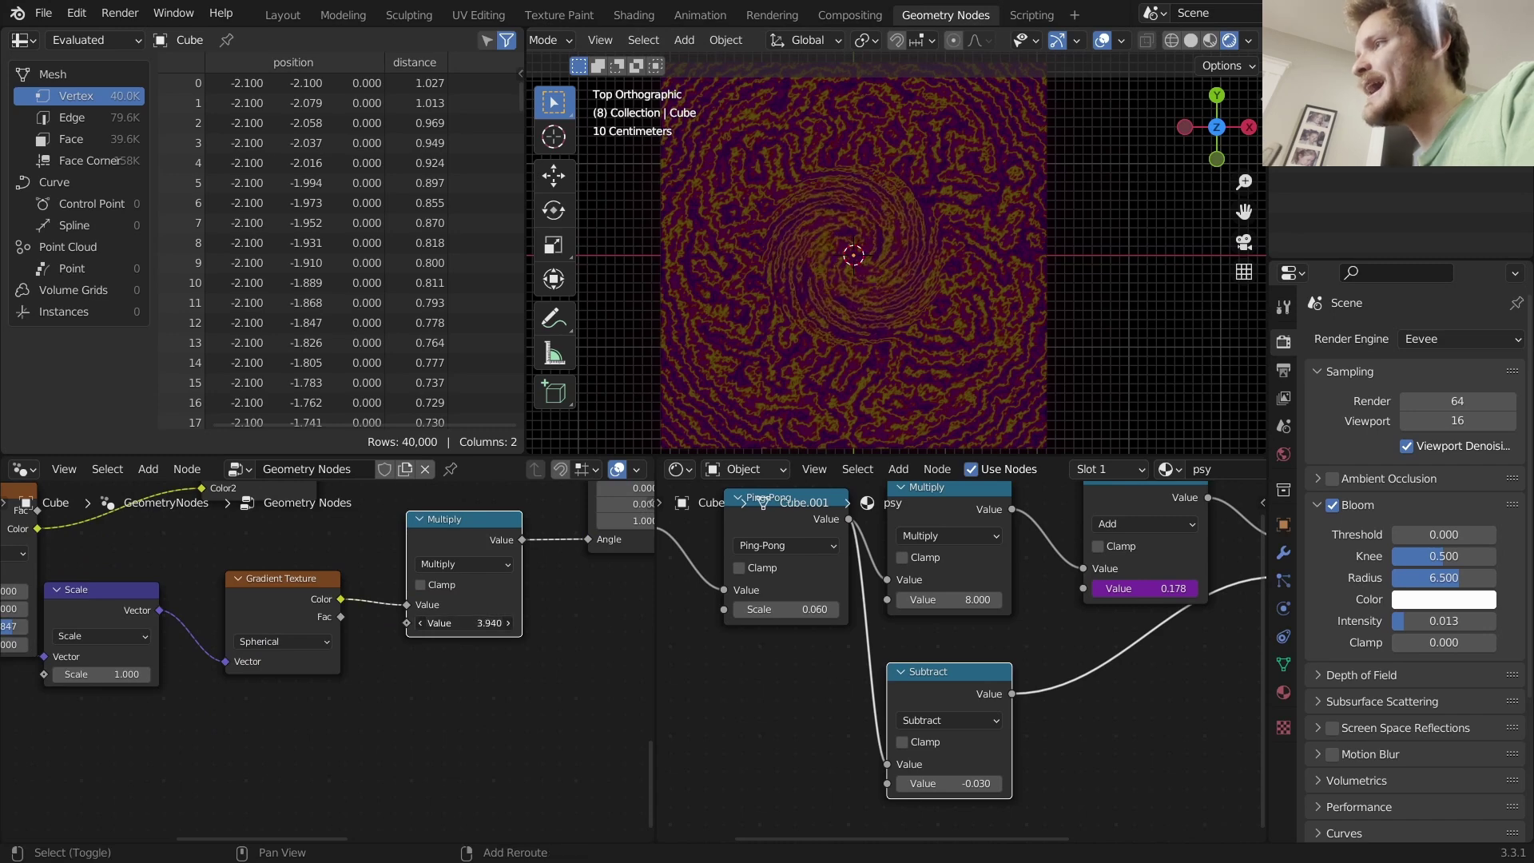
key("space")
middle_click_drag(274, 667, 472, 639)
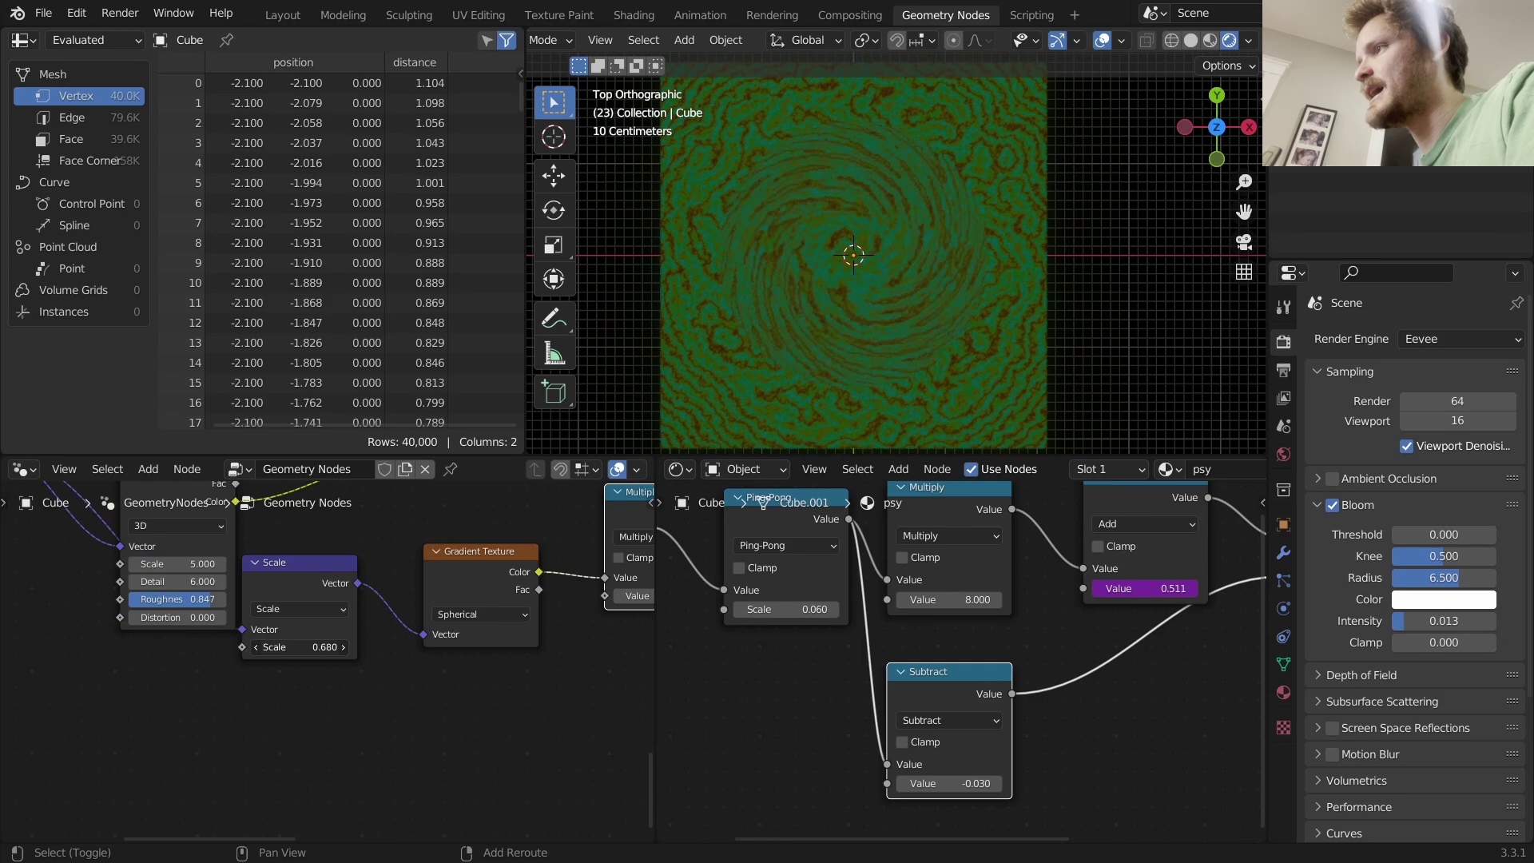
left_click_drag(300, 646, 285, 646)
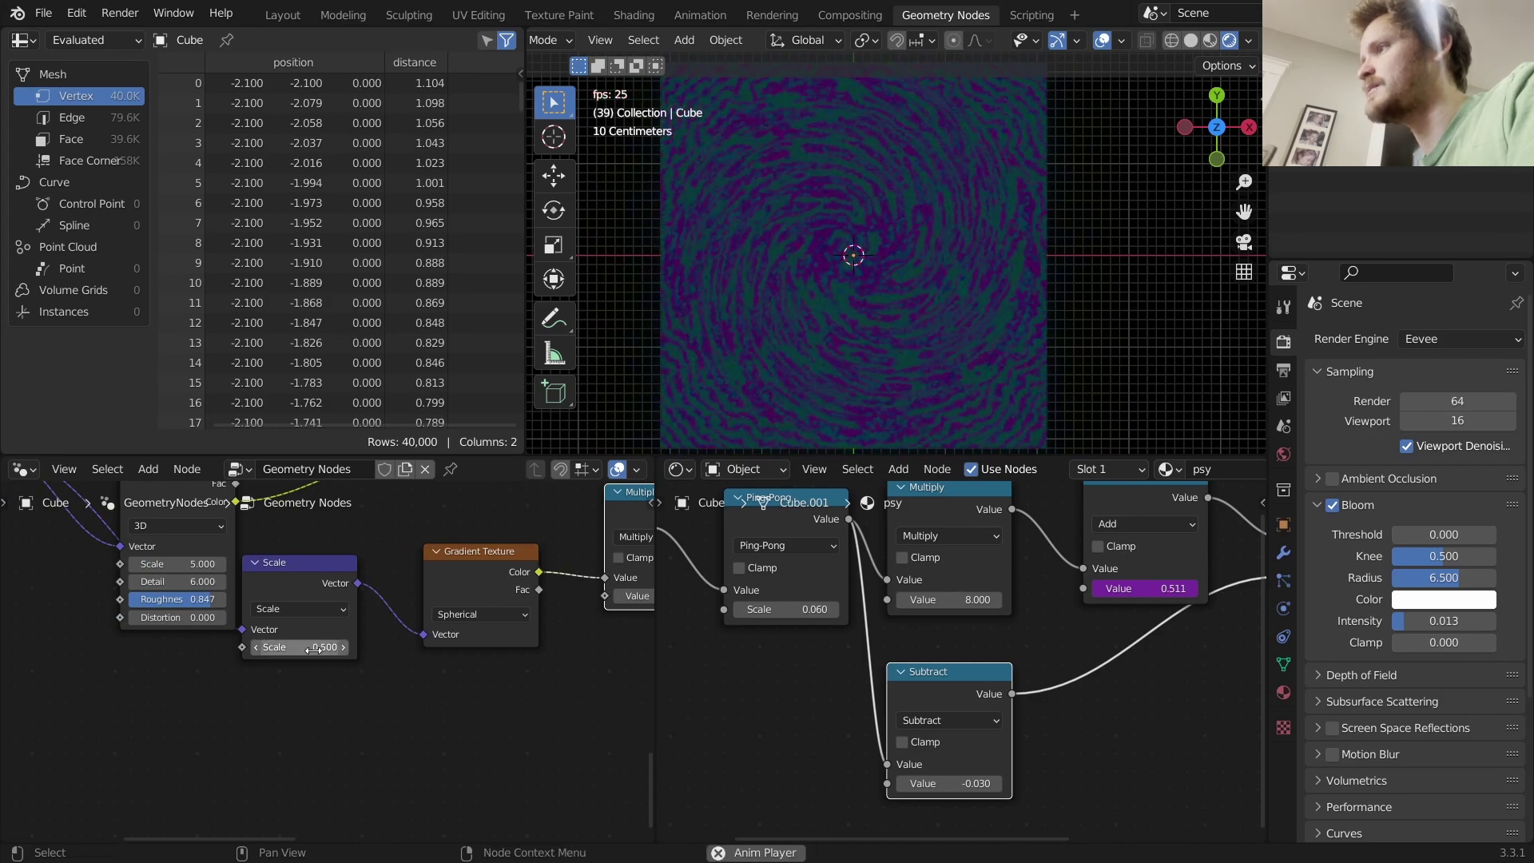
key("space")
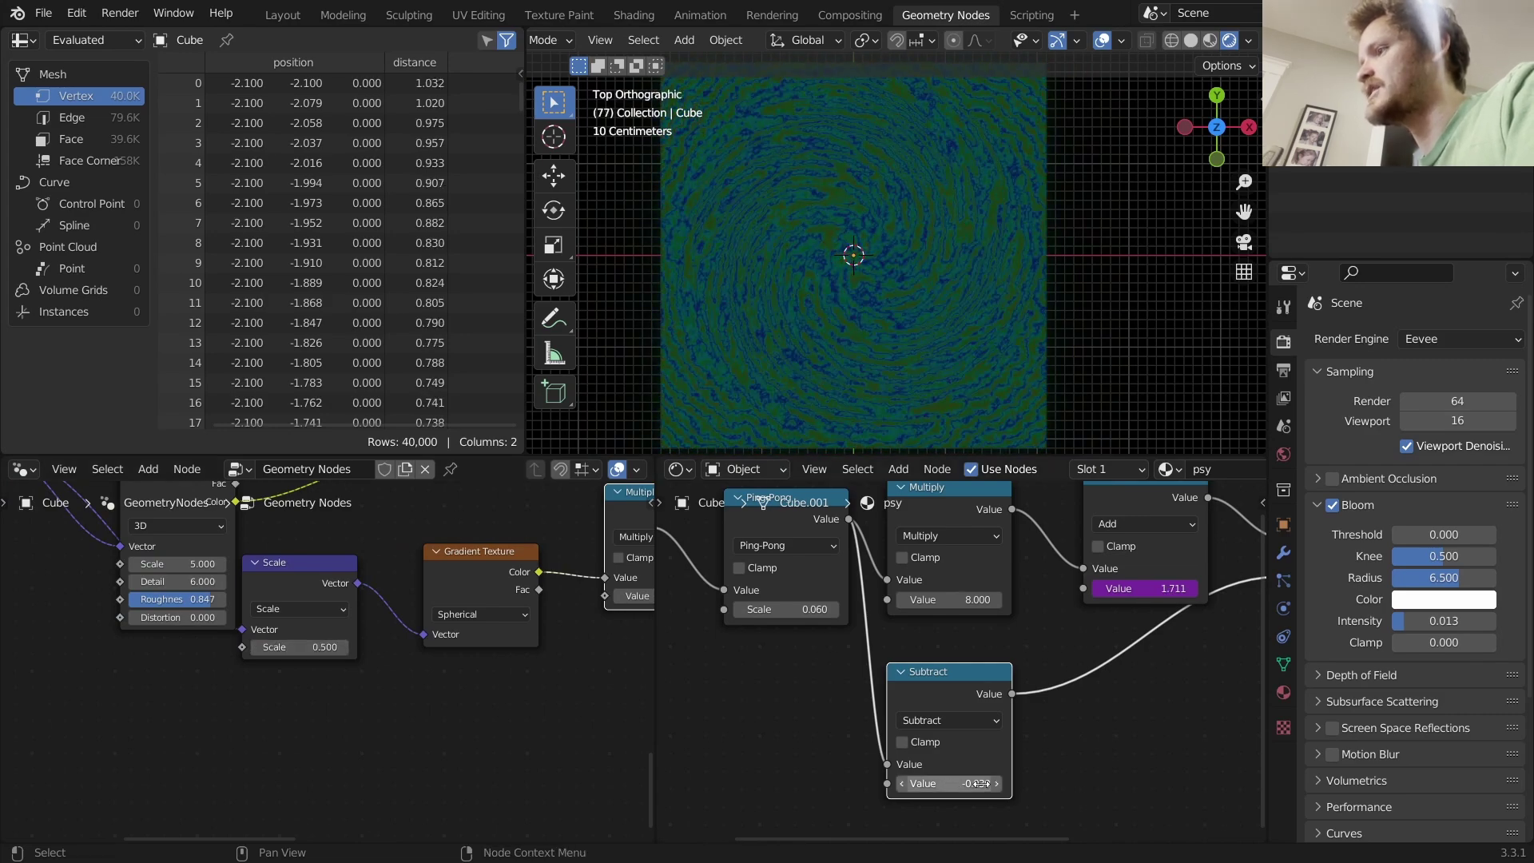
Change the Subtract node after the Ping-Pong to Multiply with a value of 1.74, and play the animation.
left_click_drag(949, 783, 983, 783, "shift")
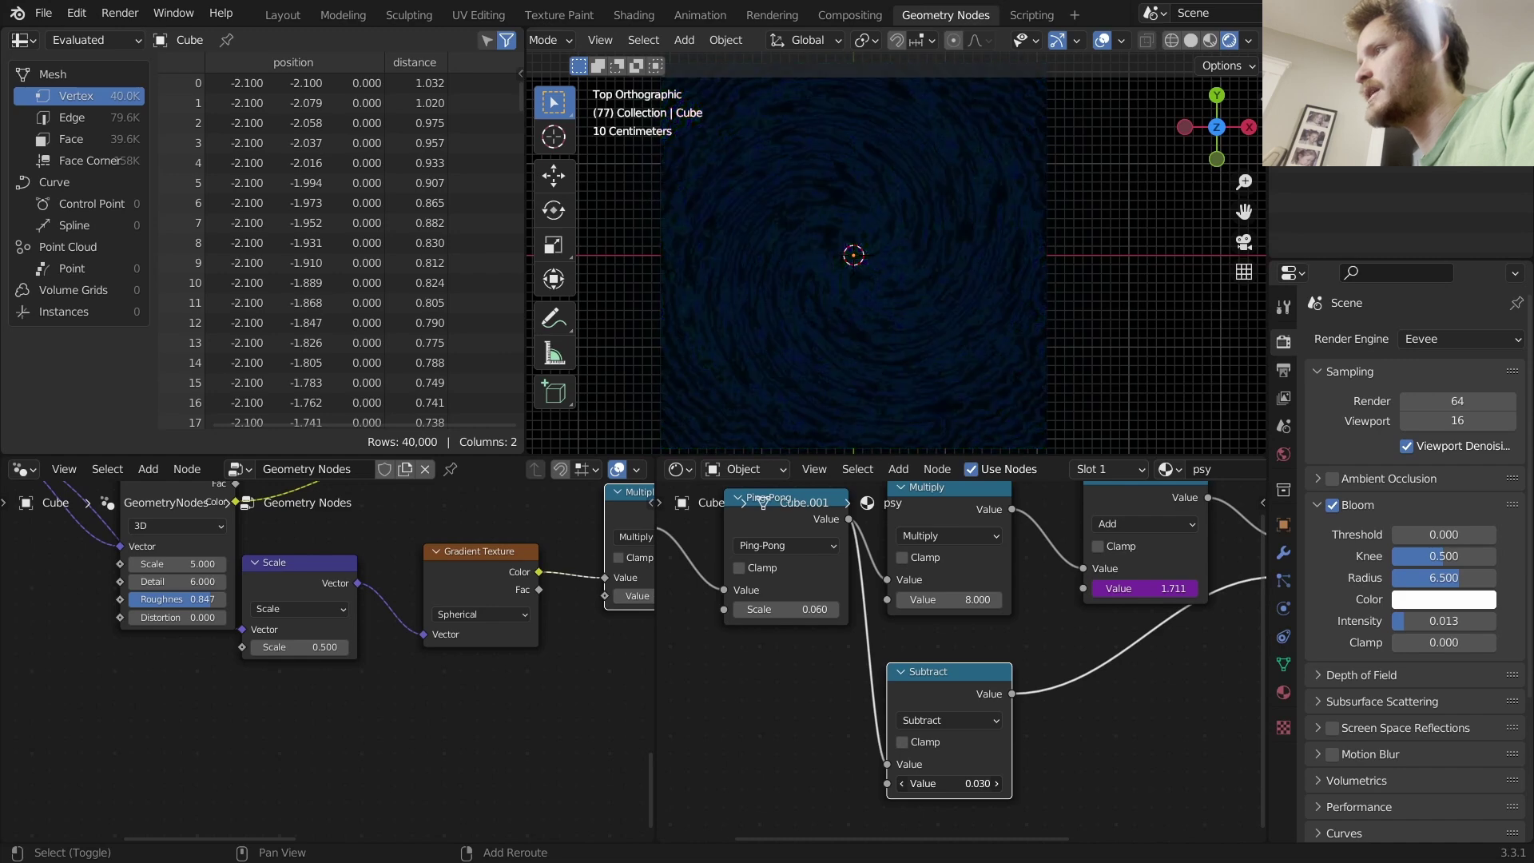
key("ctrl+z")
left_click(981, 723)
key("m")
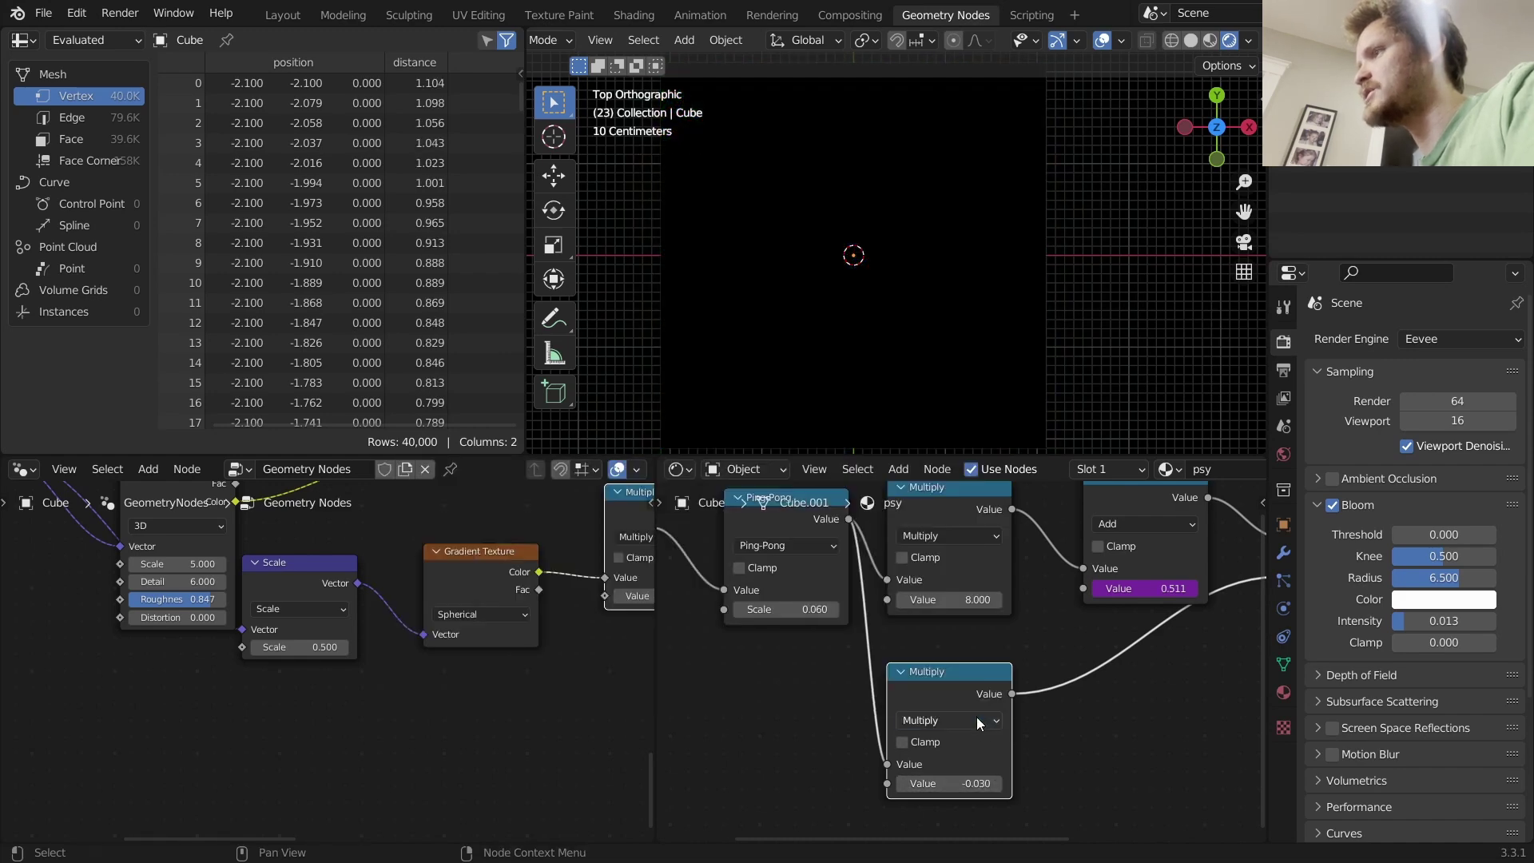
key("Return")
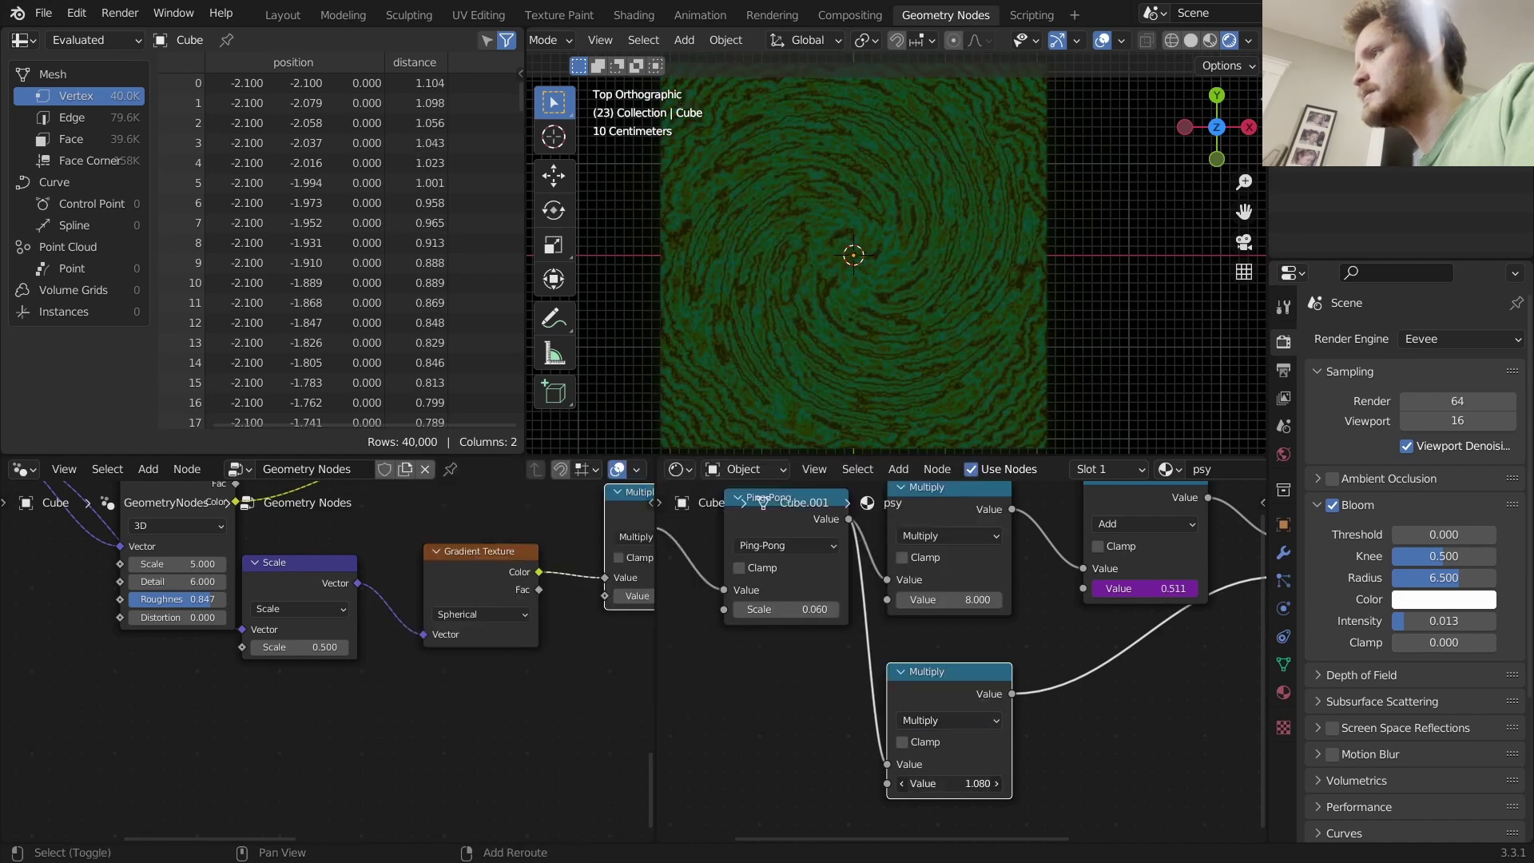
left_click_drag(970, 783, 965, 785)
key("space")
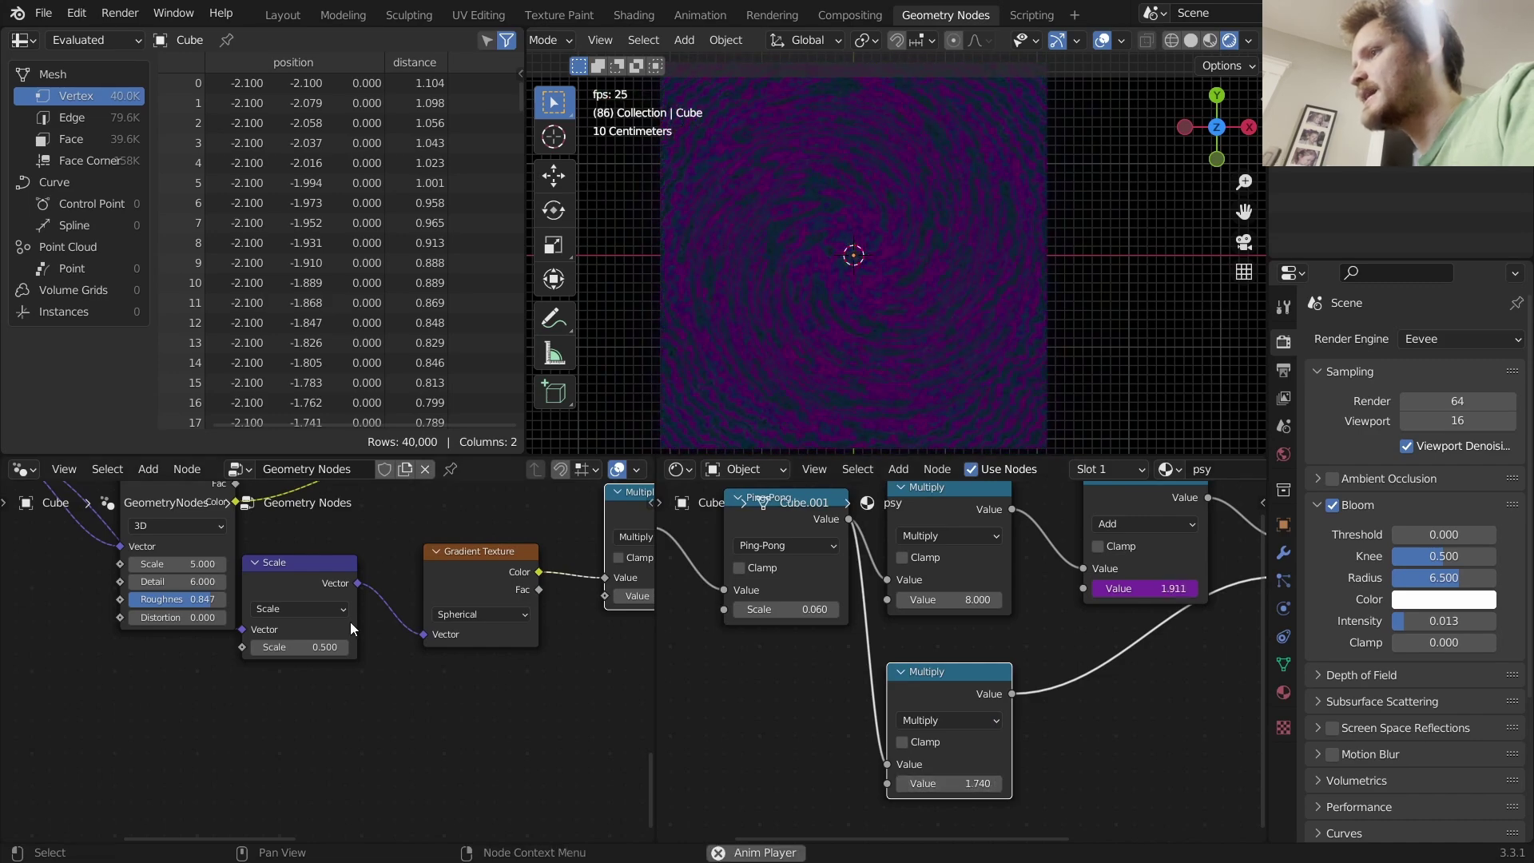
Set the Multiply value feeding the Vector Rotate angle to 3.93 and the Transform node's X and Y scale to 1.08.
key("space")
middle_click_drag(351, 629, 79, 703)
scroll(405, 647, "down", 3)
middle_click_drag(252, 581, 113, 639)
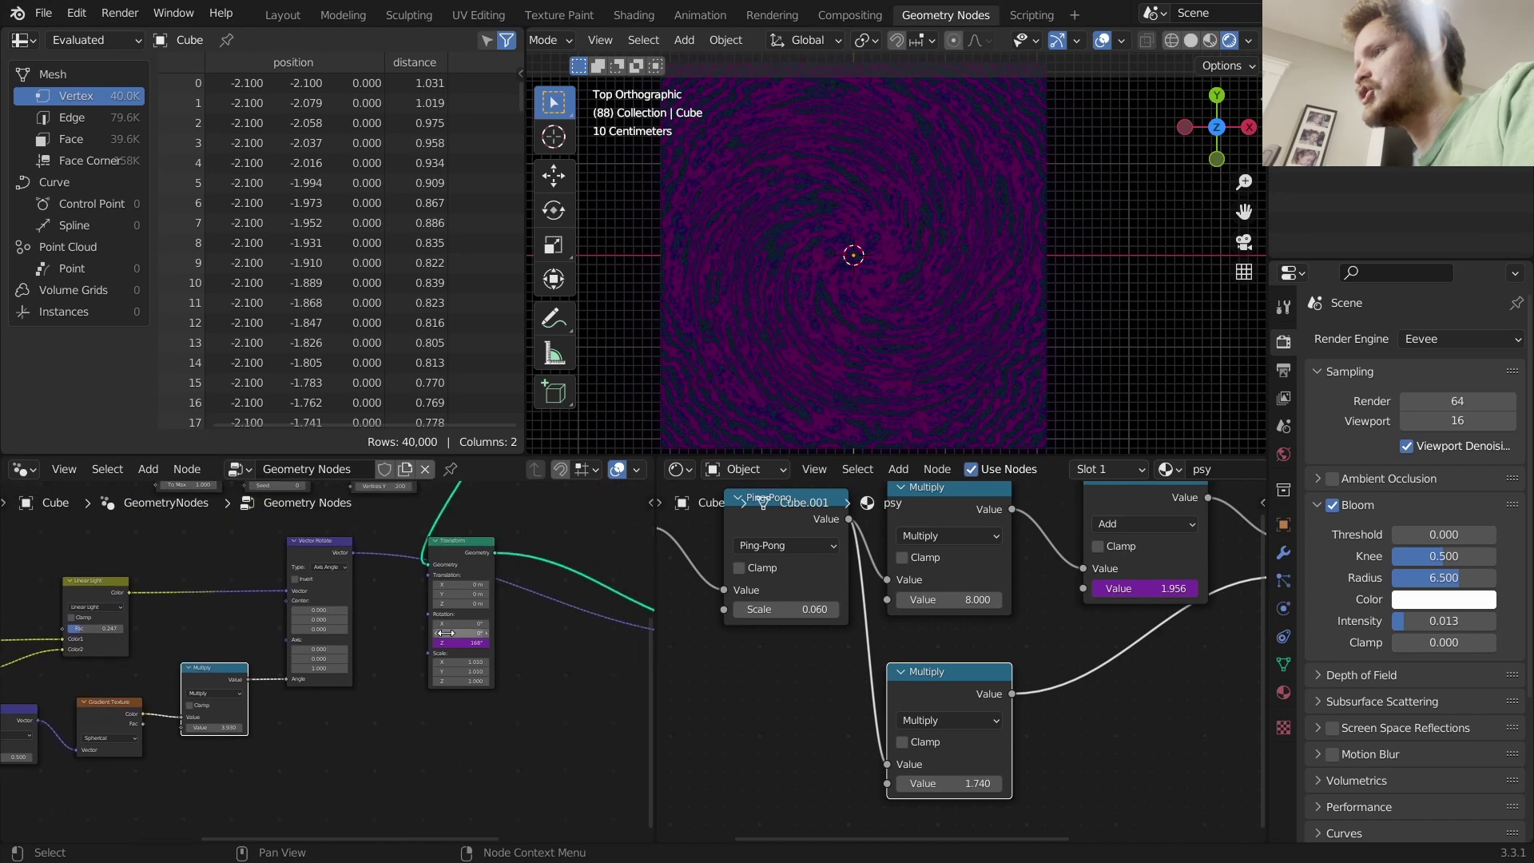
scroll(445, 633, "up", 2)
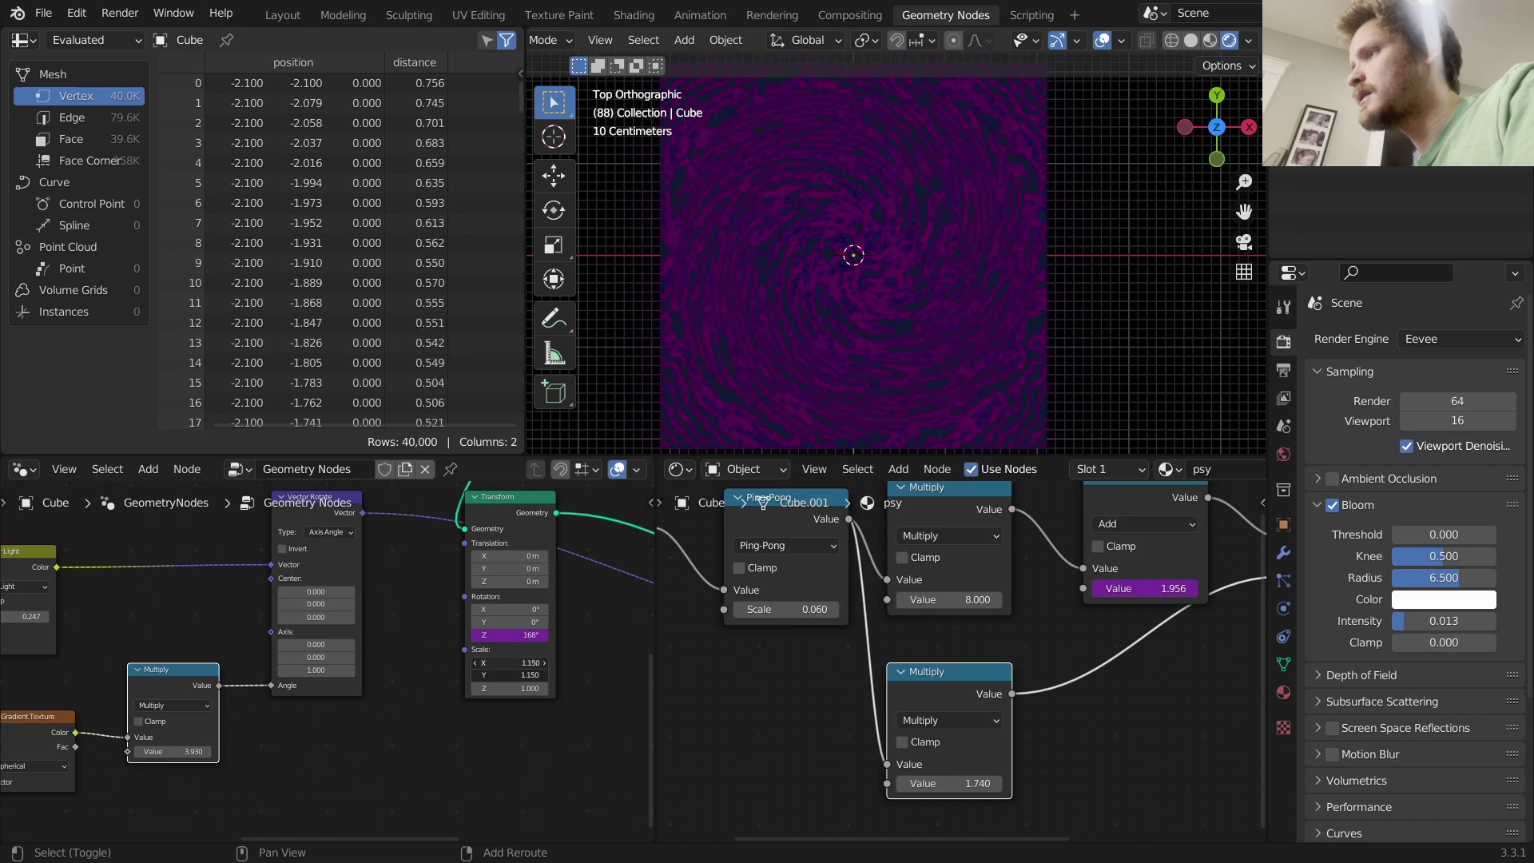
key("space")
Try a value of 60.3 in the Multiply node feeding the hue's Add node, previewing it in playback, and undo it.
key("space")
left_click_drag(932, 599, 980, 599)
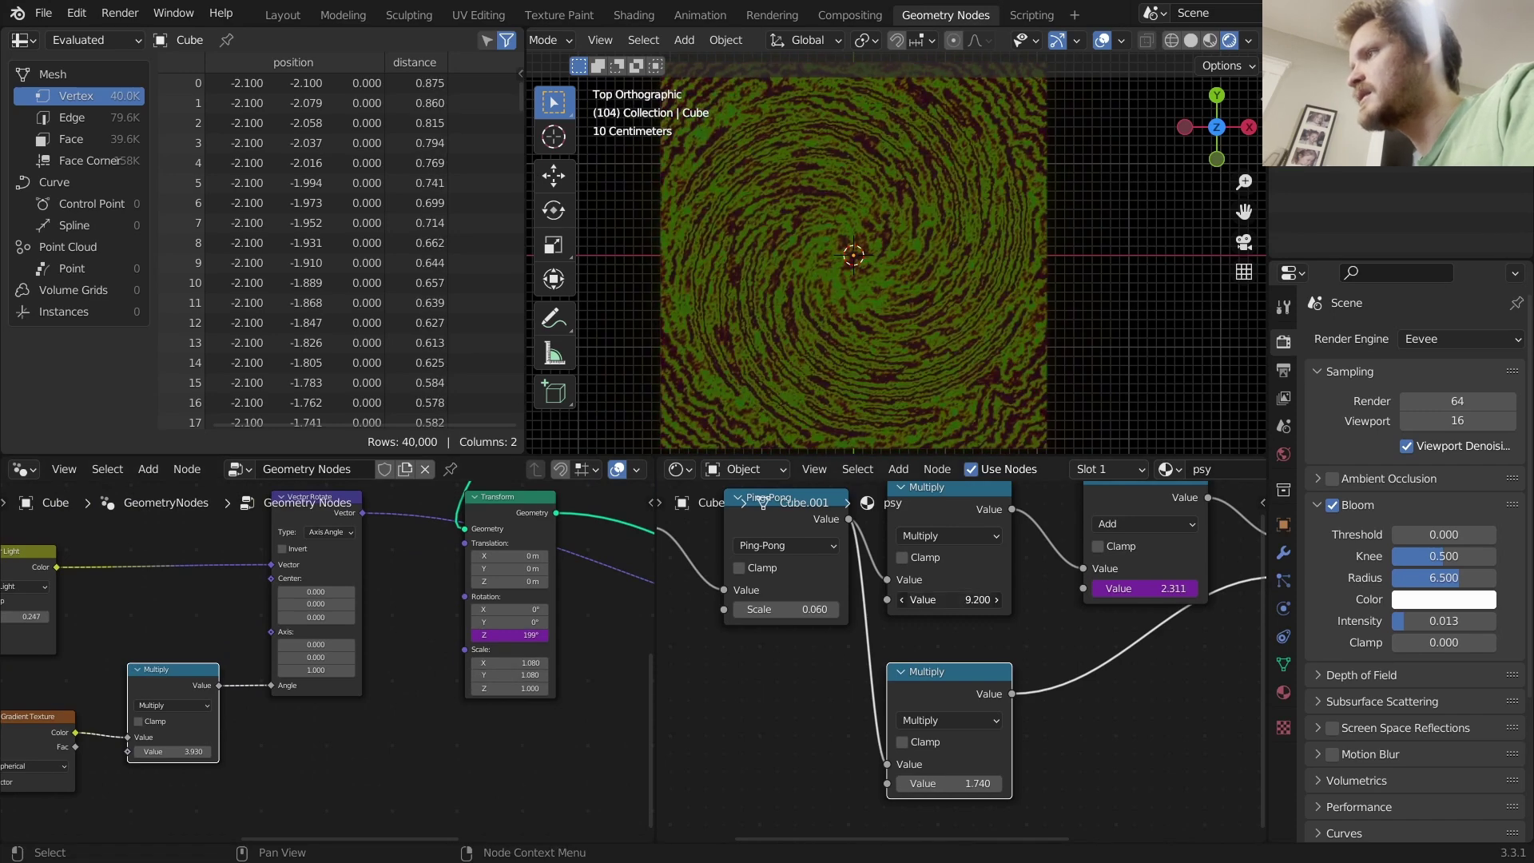
key("space")
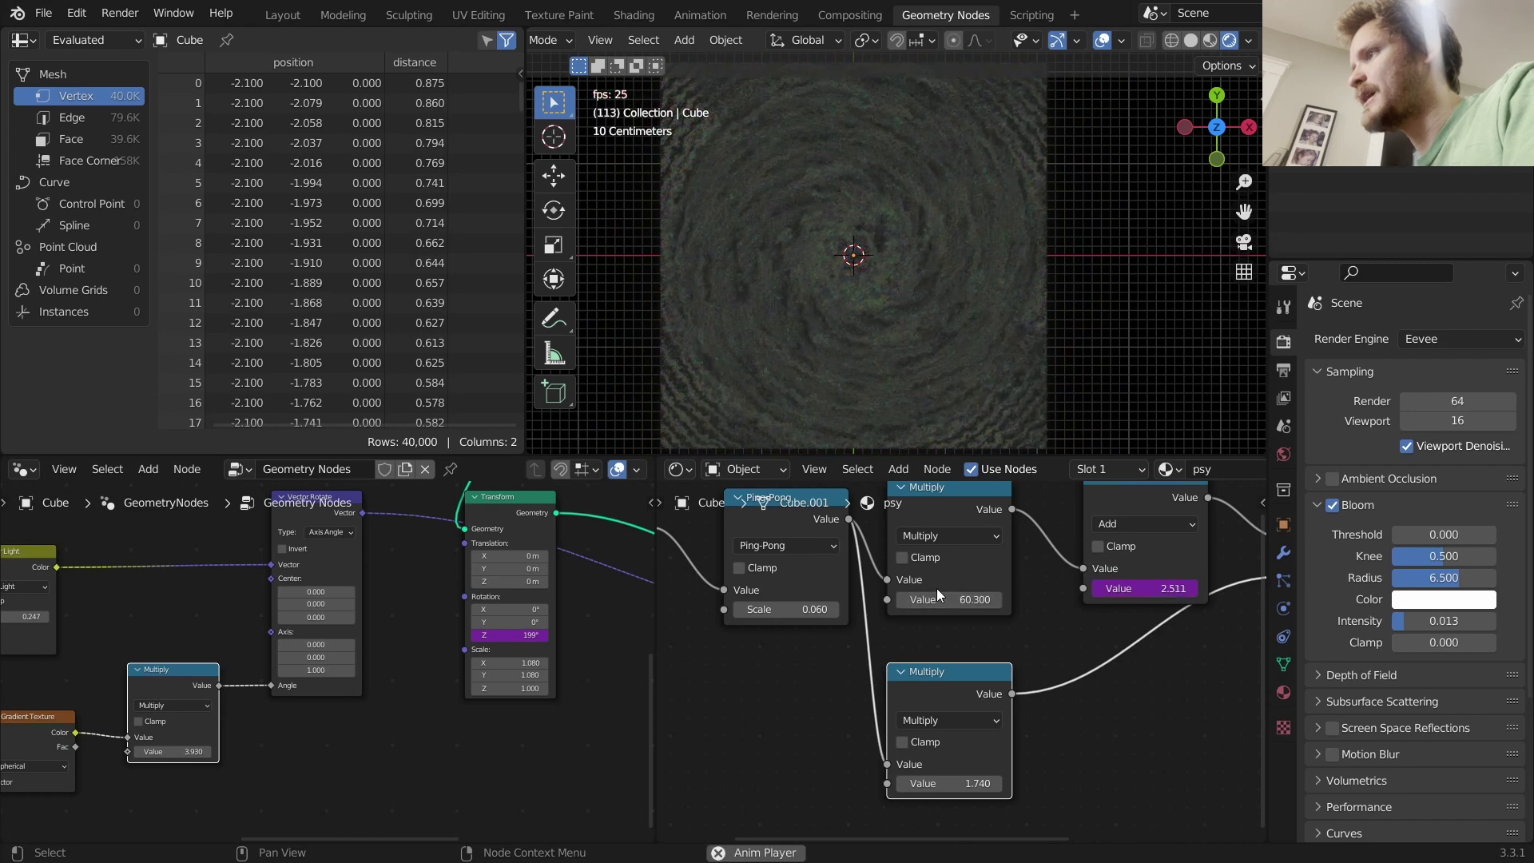
key("space")
key("ctrl+z")
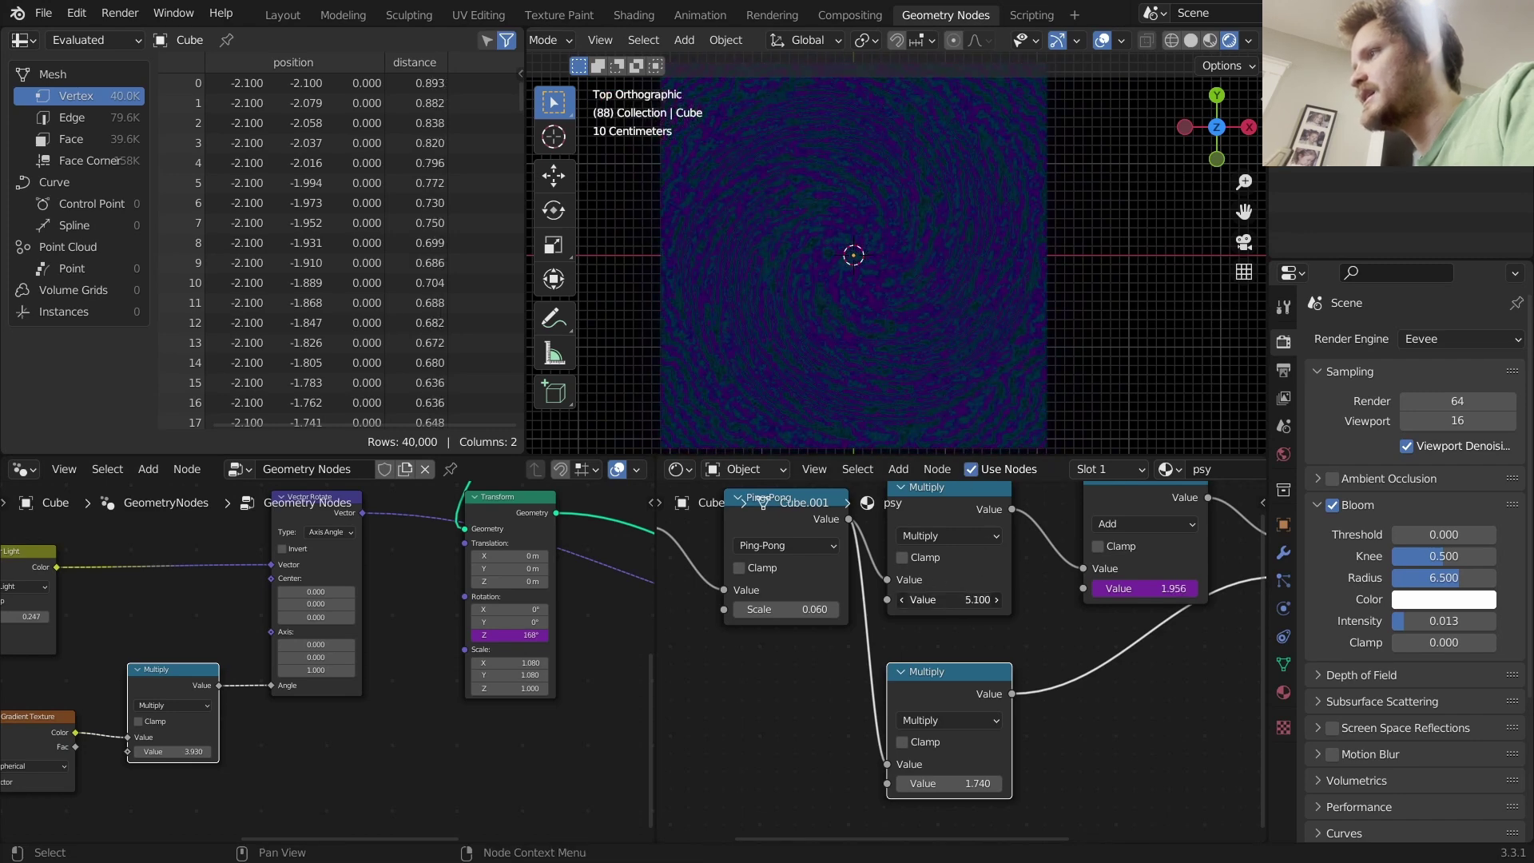
Set the Ping-Pong node's scale to 0.96 in the material and preview the pattern in playback.
scroll(934, 635, "down", 1)
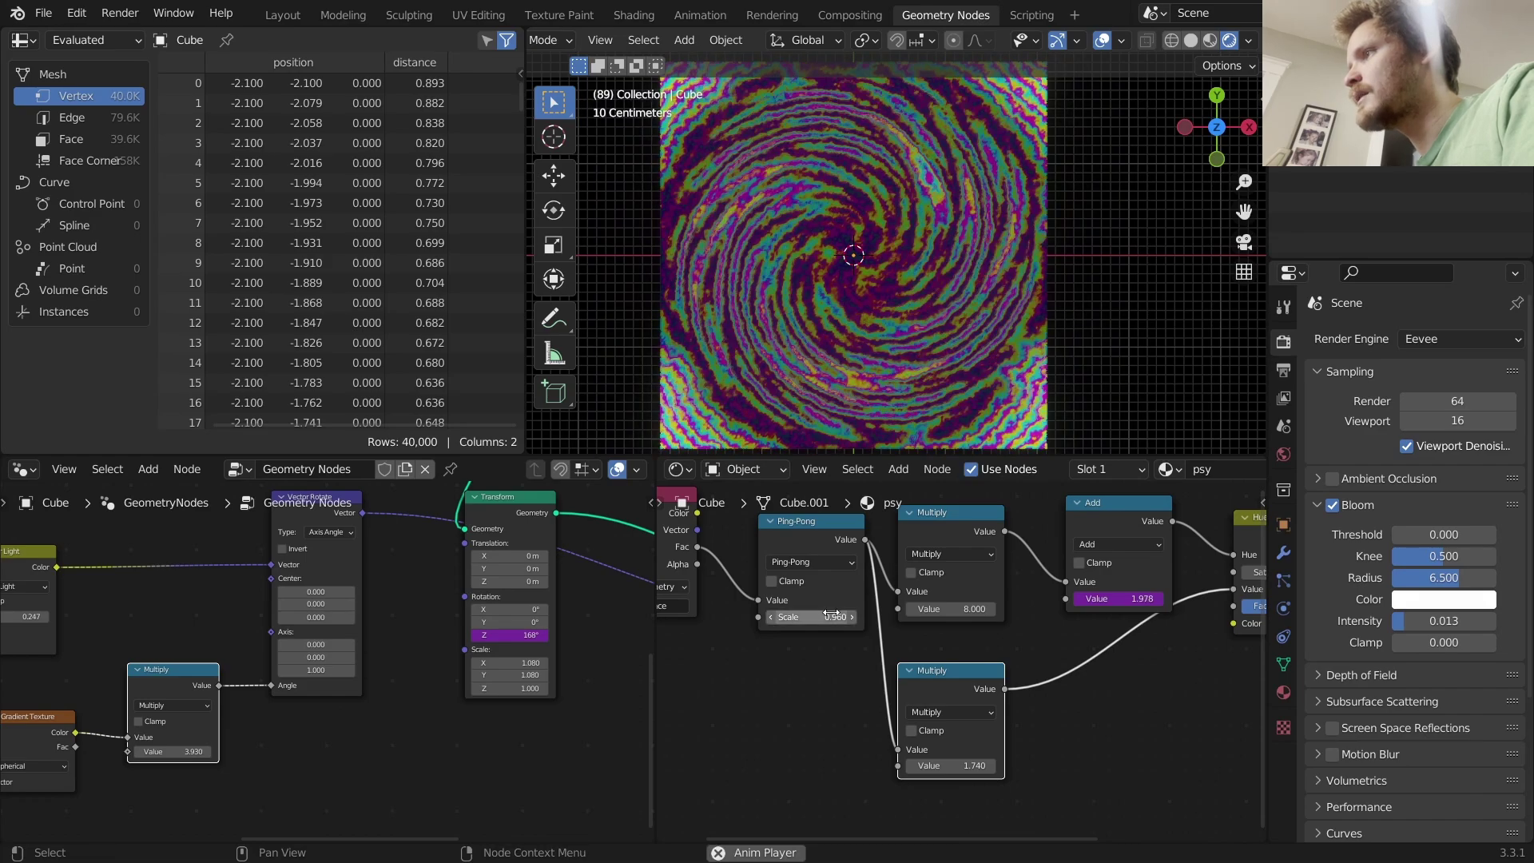
key("space")
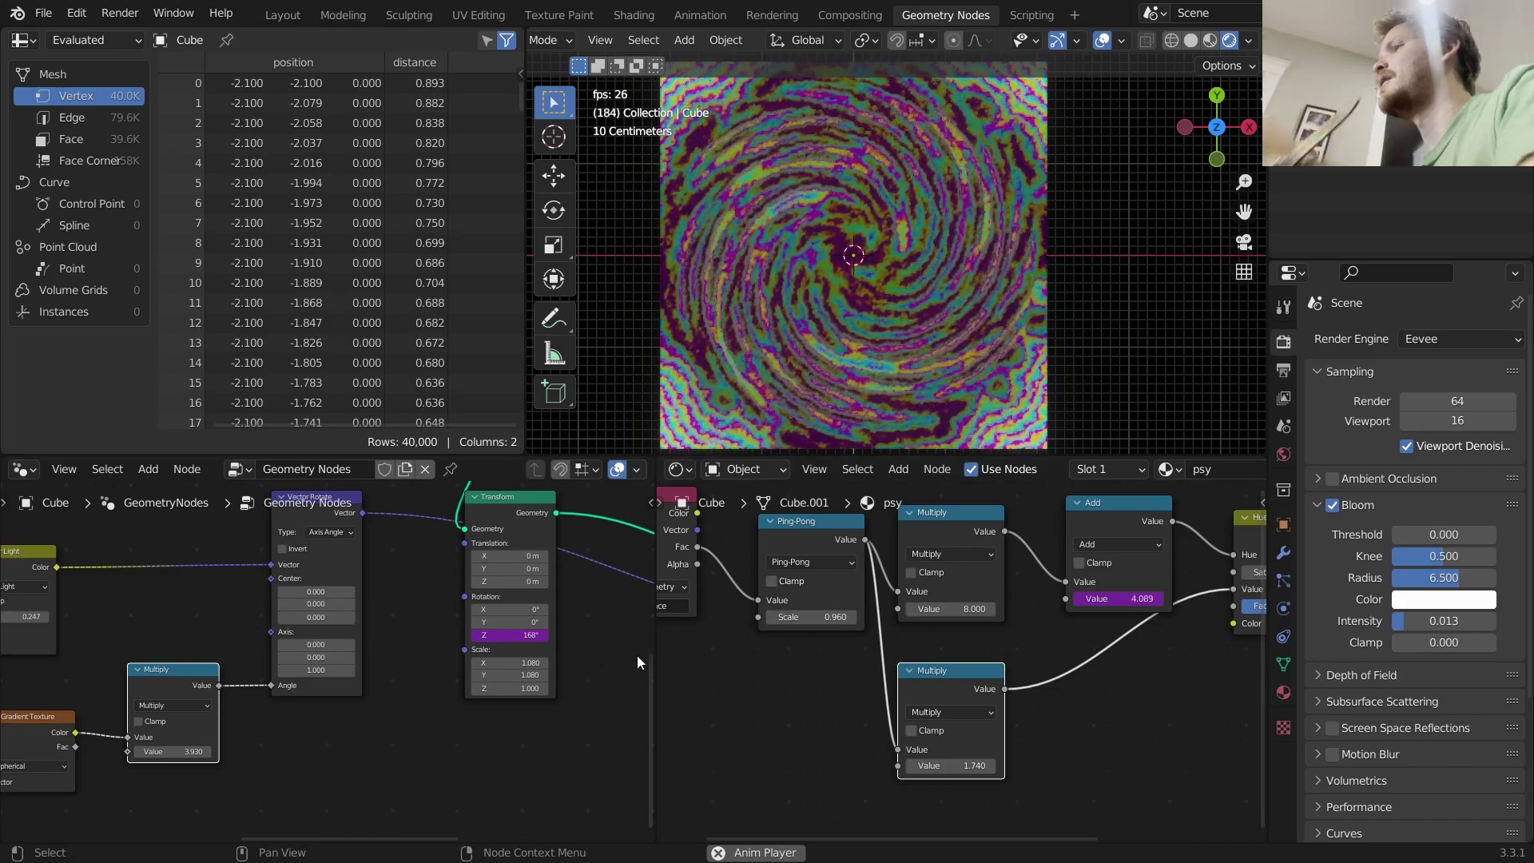
Try 3 and 5 vertices on the Mesh Circle node, previewing the swirl in playback.
scroll(232, 670, "down", 6)
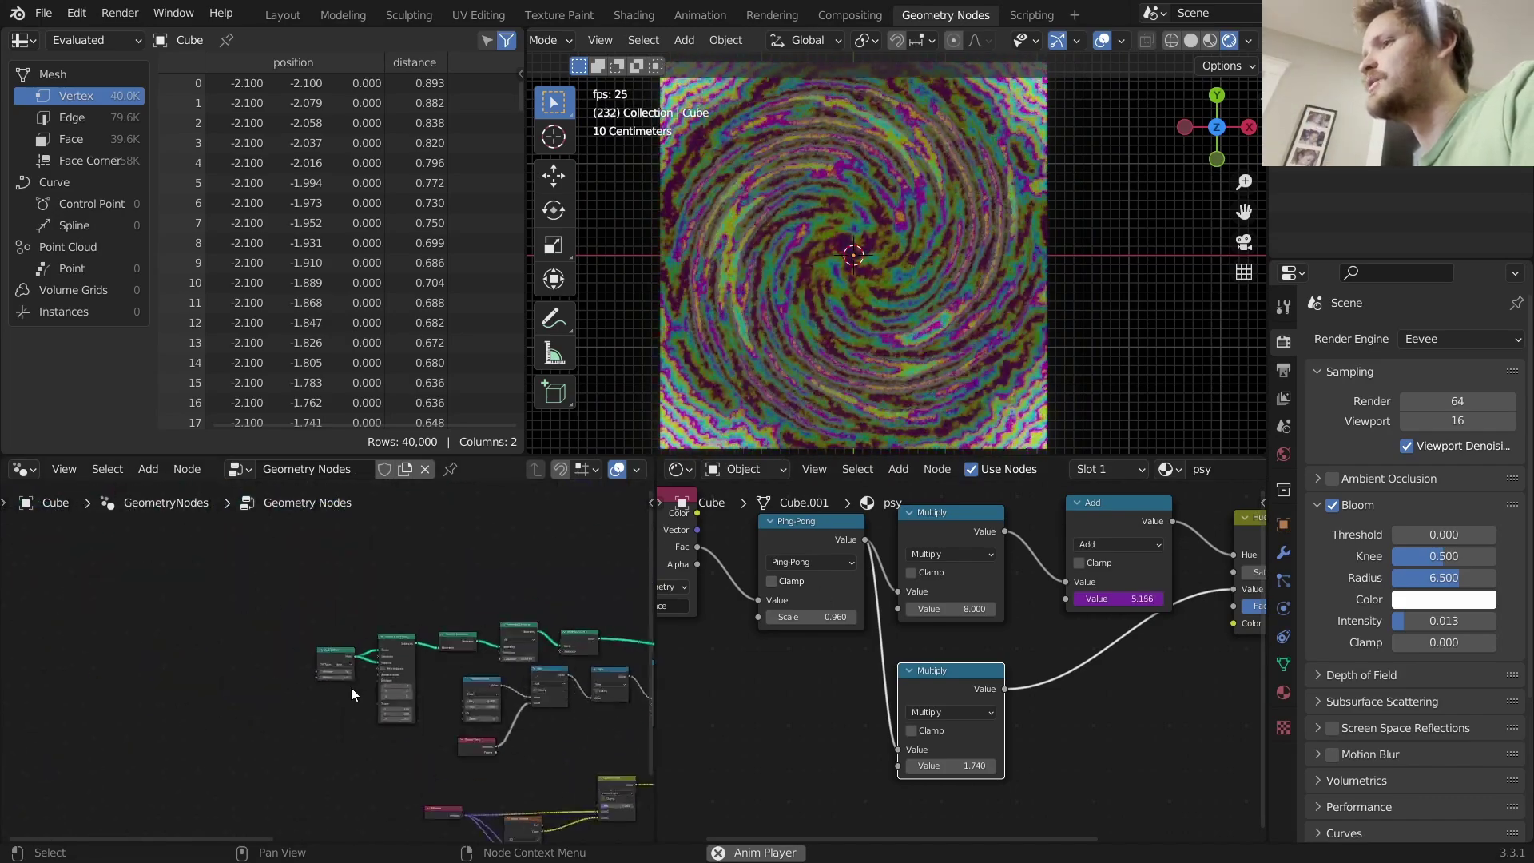
scroll(351, 692, "up", 6)
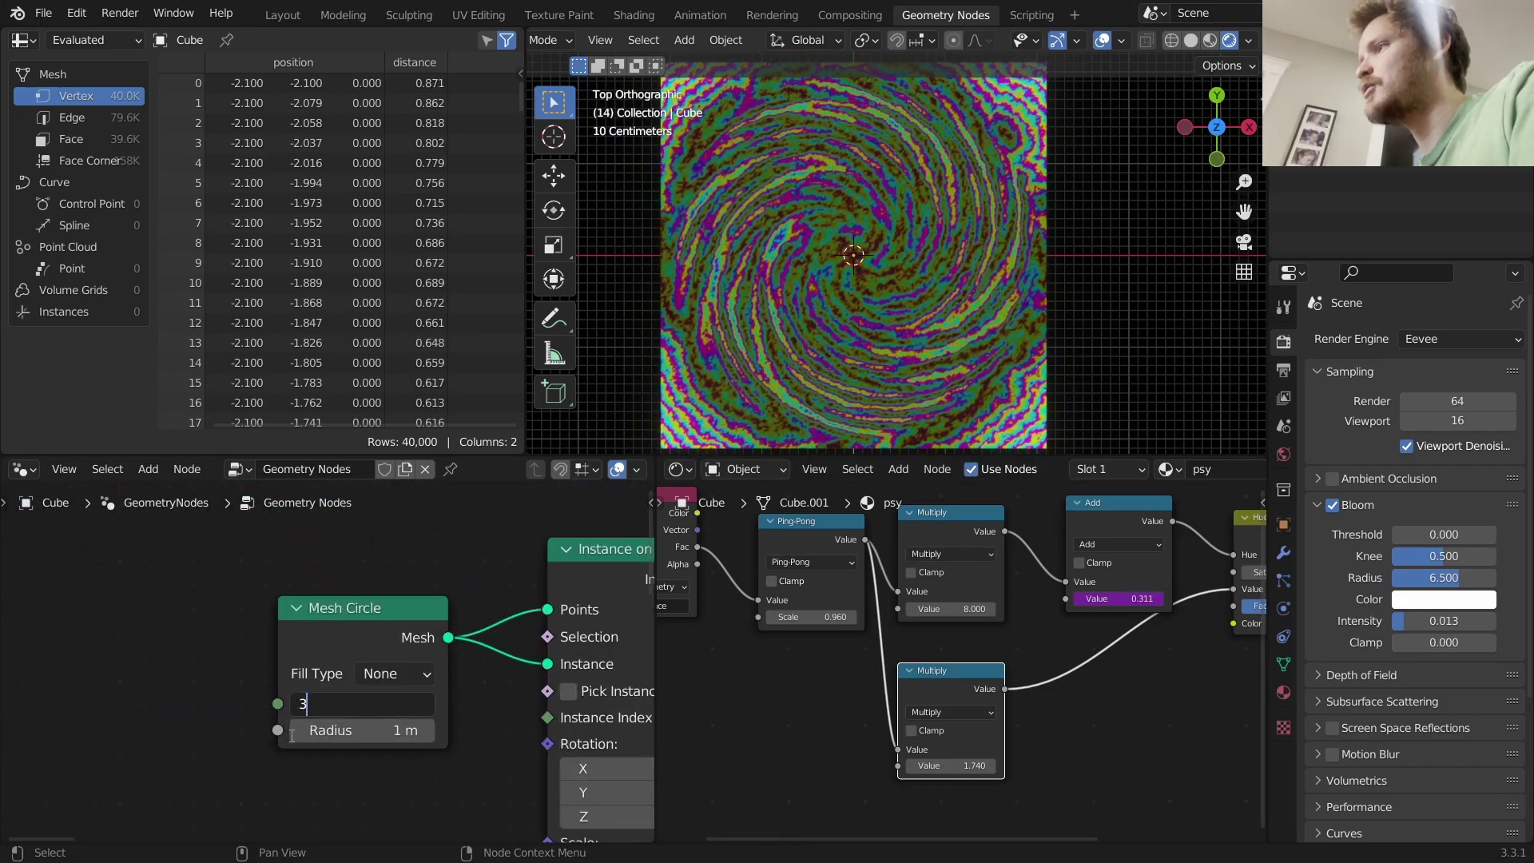
key("Return")
key("space")
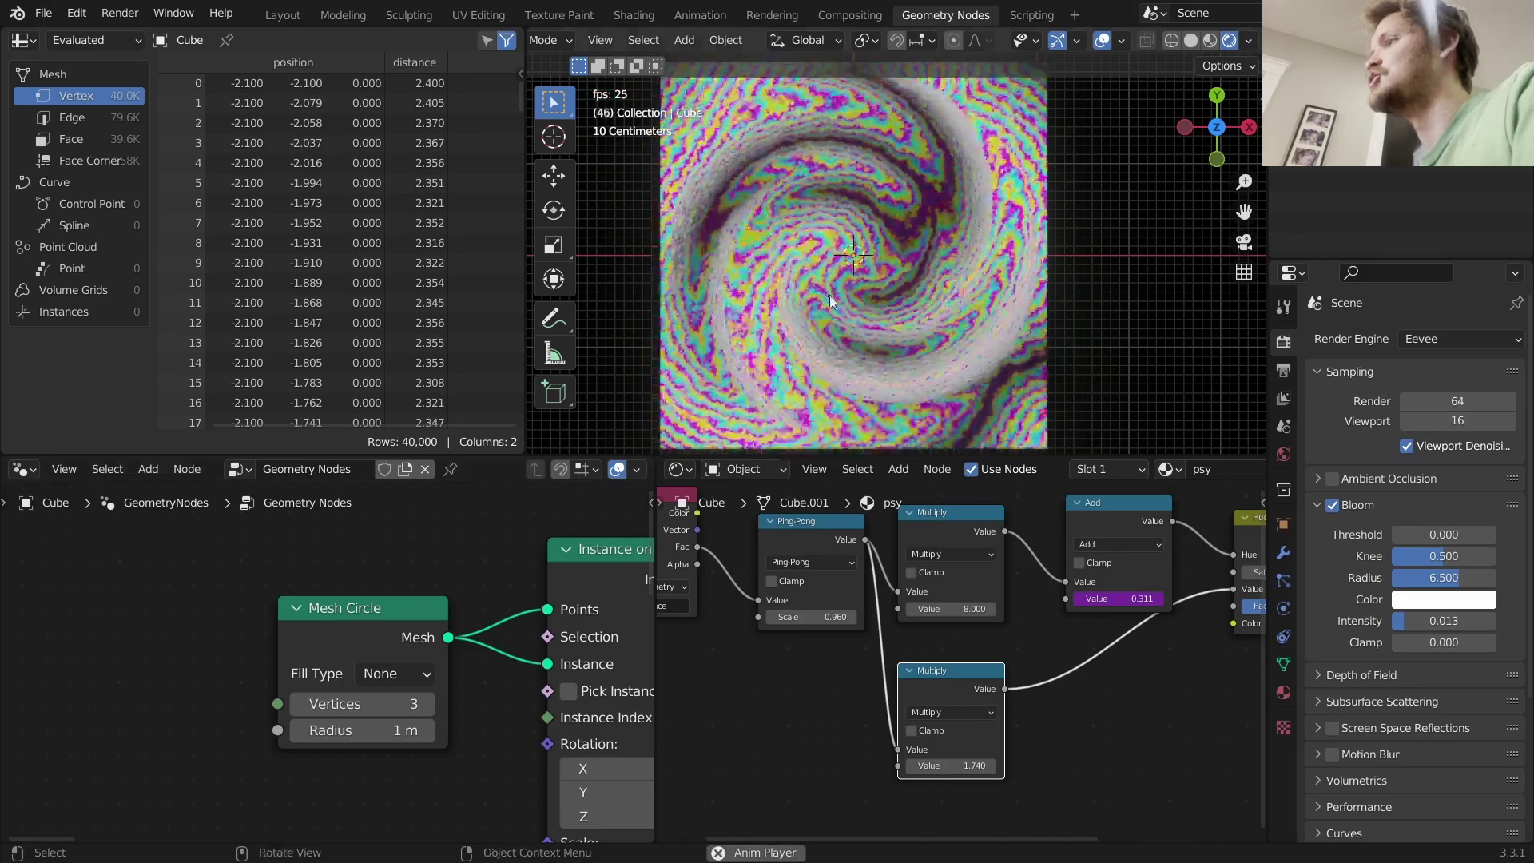
left_click(359, 704)
type("5")
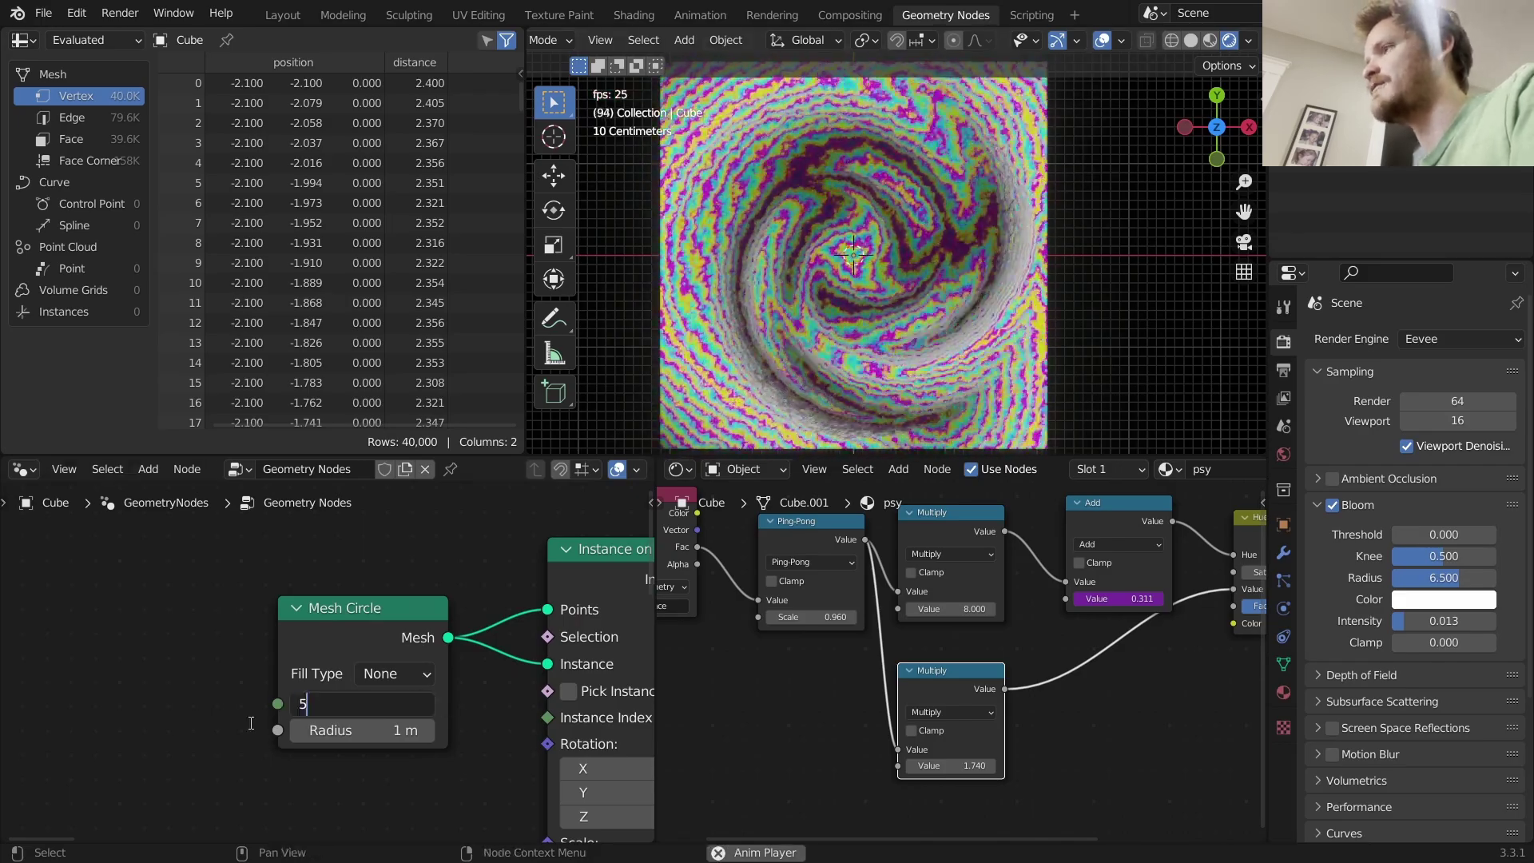
key("Return")
Try 16 and 50 vertices on the Mesh Circle node while the animation plays.
left_click(280, 704)
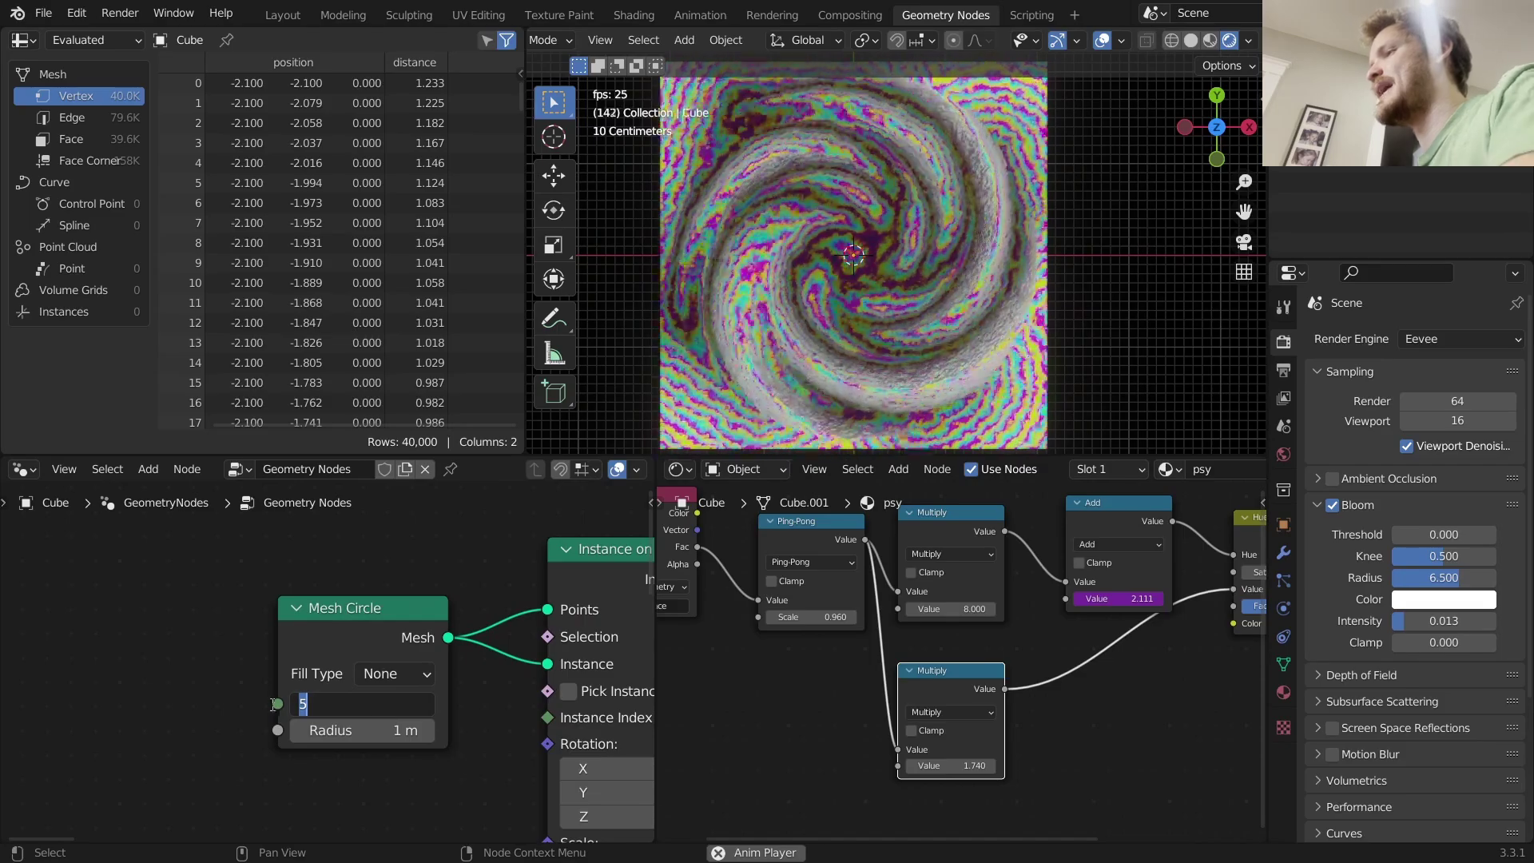
type("16")
key("Return")
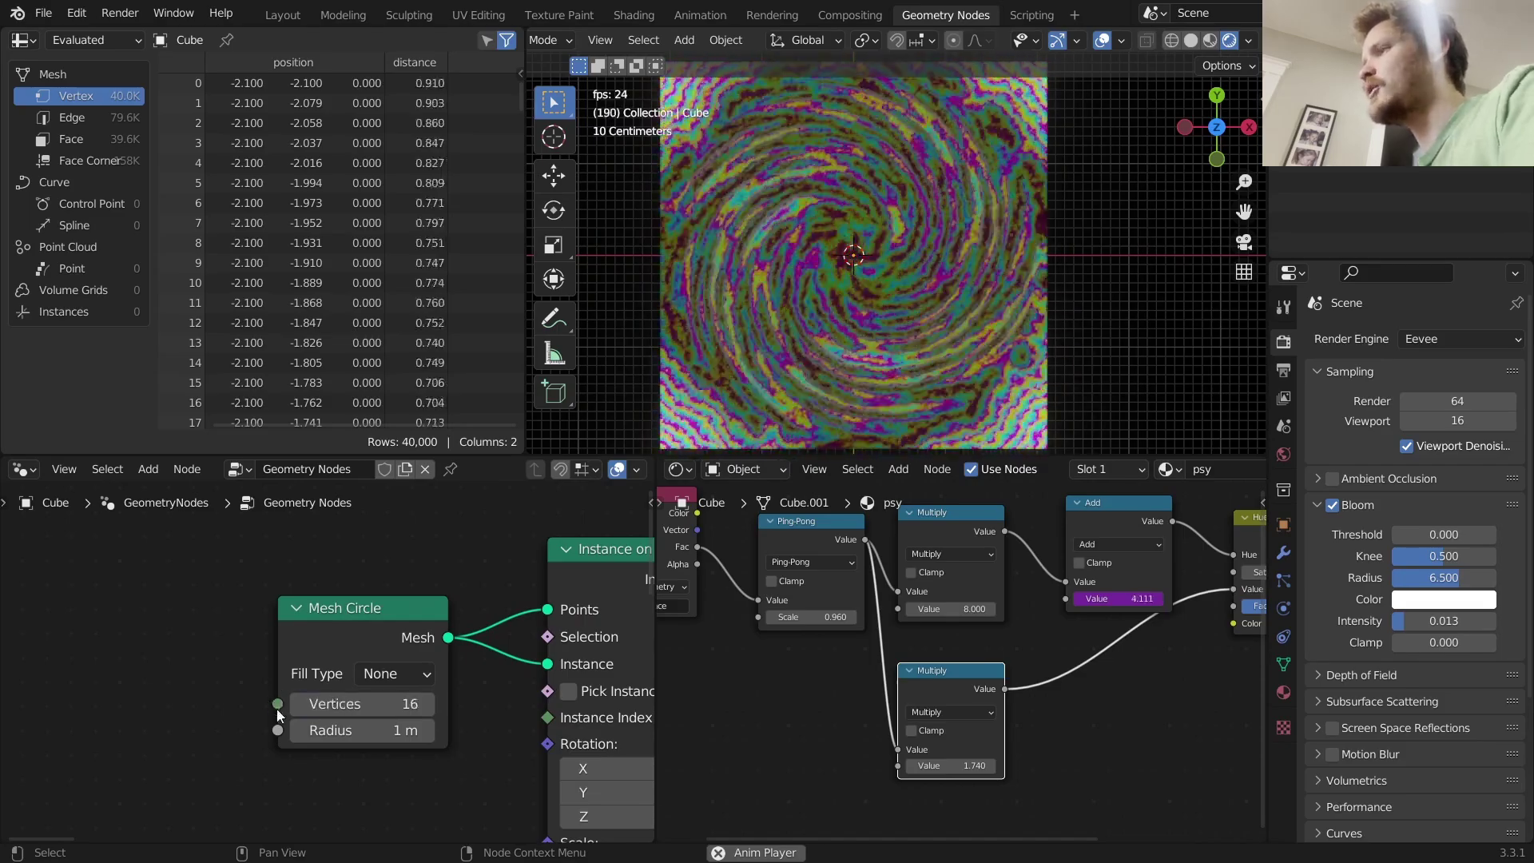
left_click(401, 704)
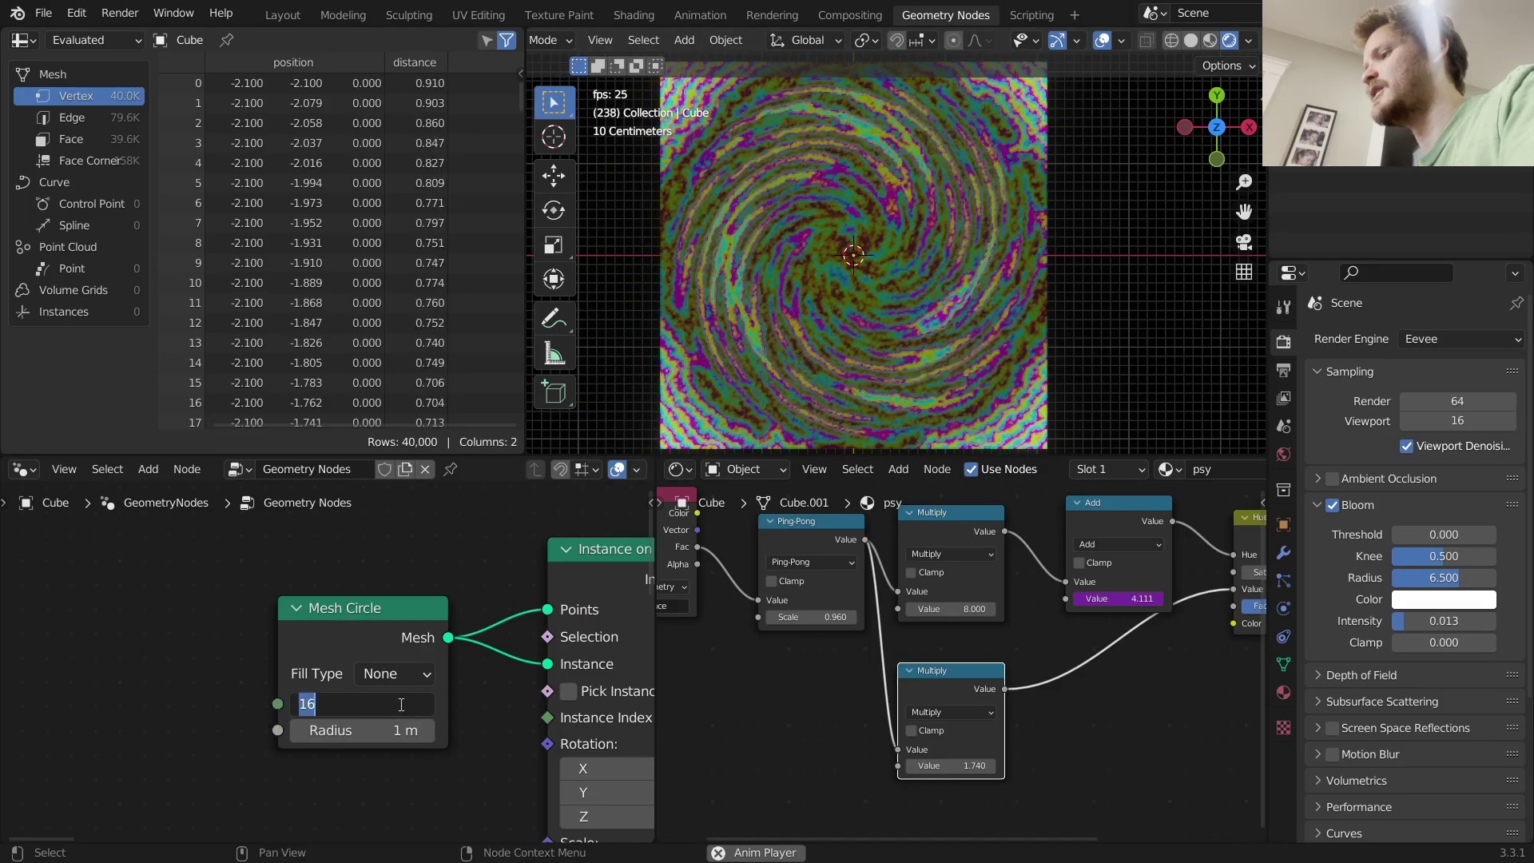
type("50")
key("Return")
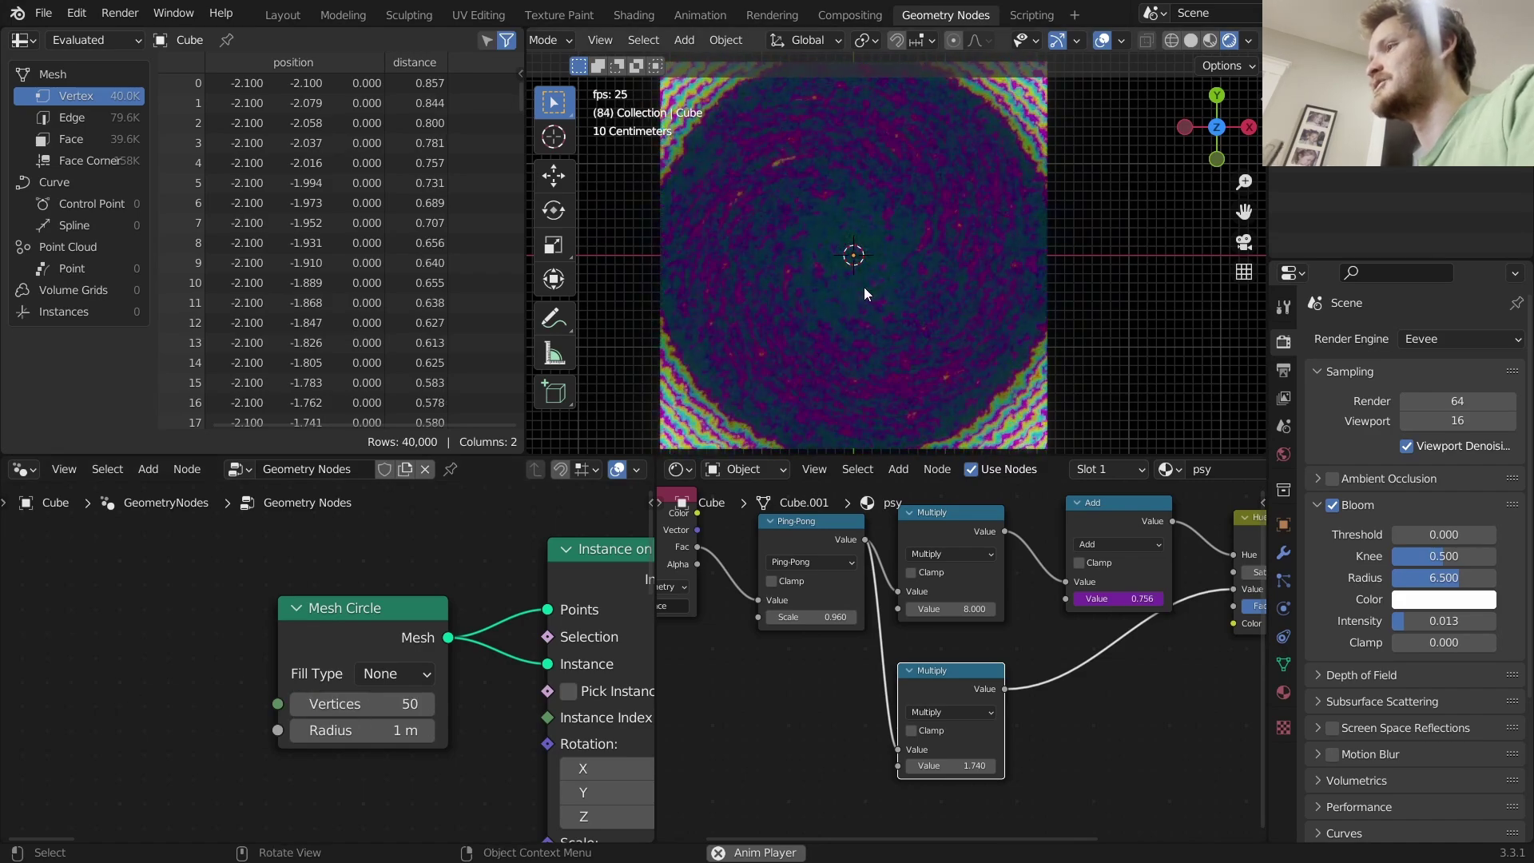
Set the Mesh Circle node's vertex count to 25.
left_click(319, 703)
type("25")
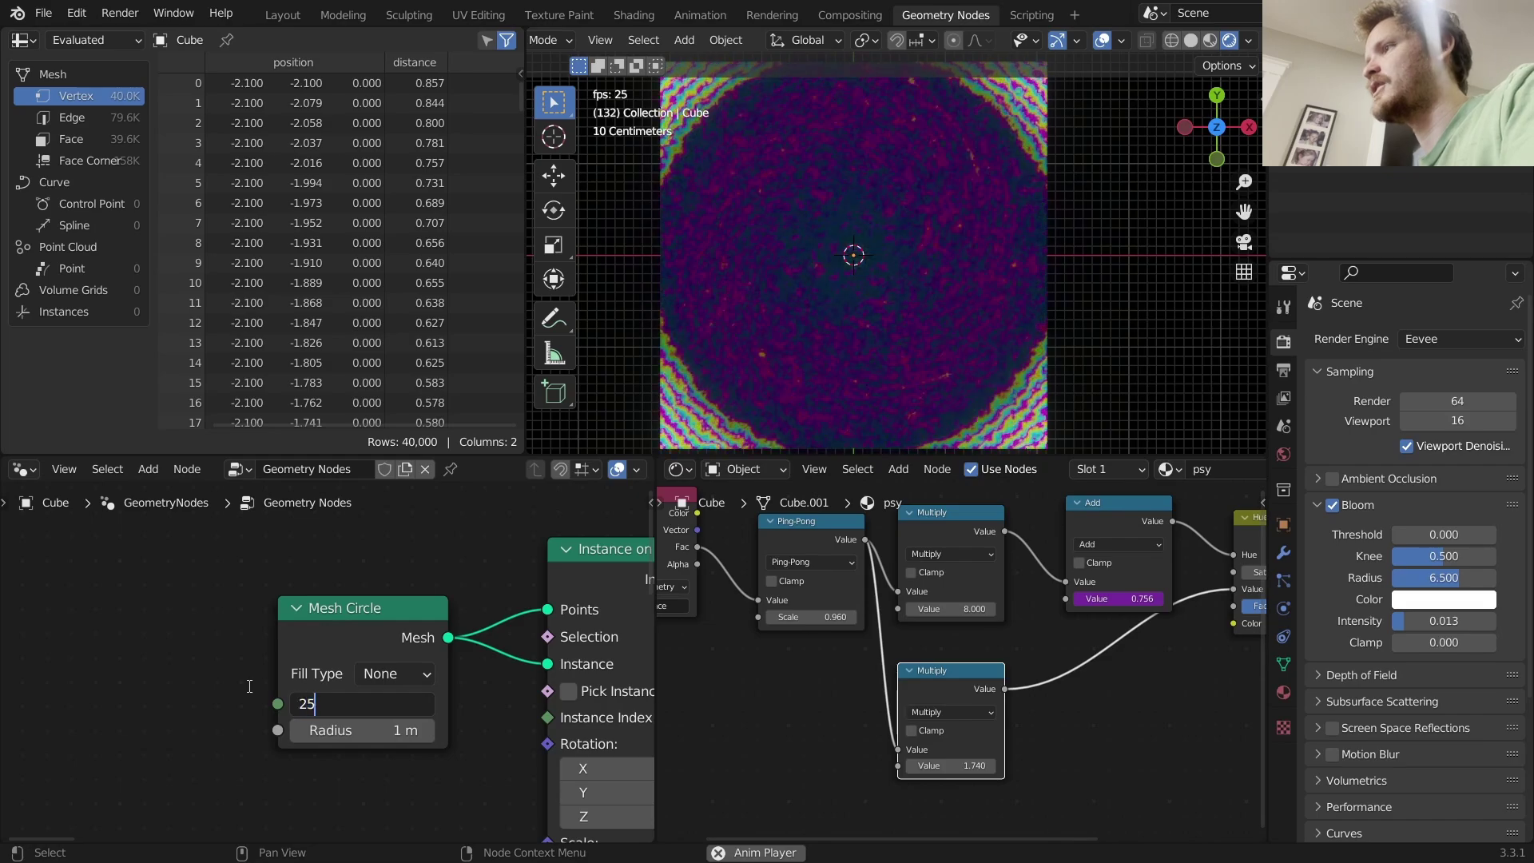
key("Return")
Try a maximum of 1 on the Random Value node that is added to the Scene Time seconds.
scroll(323, 649, "down", 7)
middle_click_drag(337, 640, 12, 637)
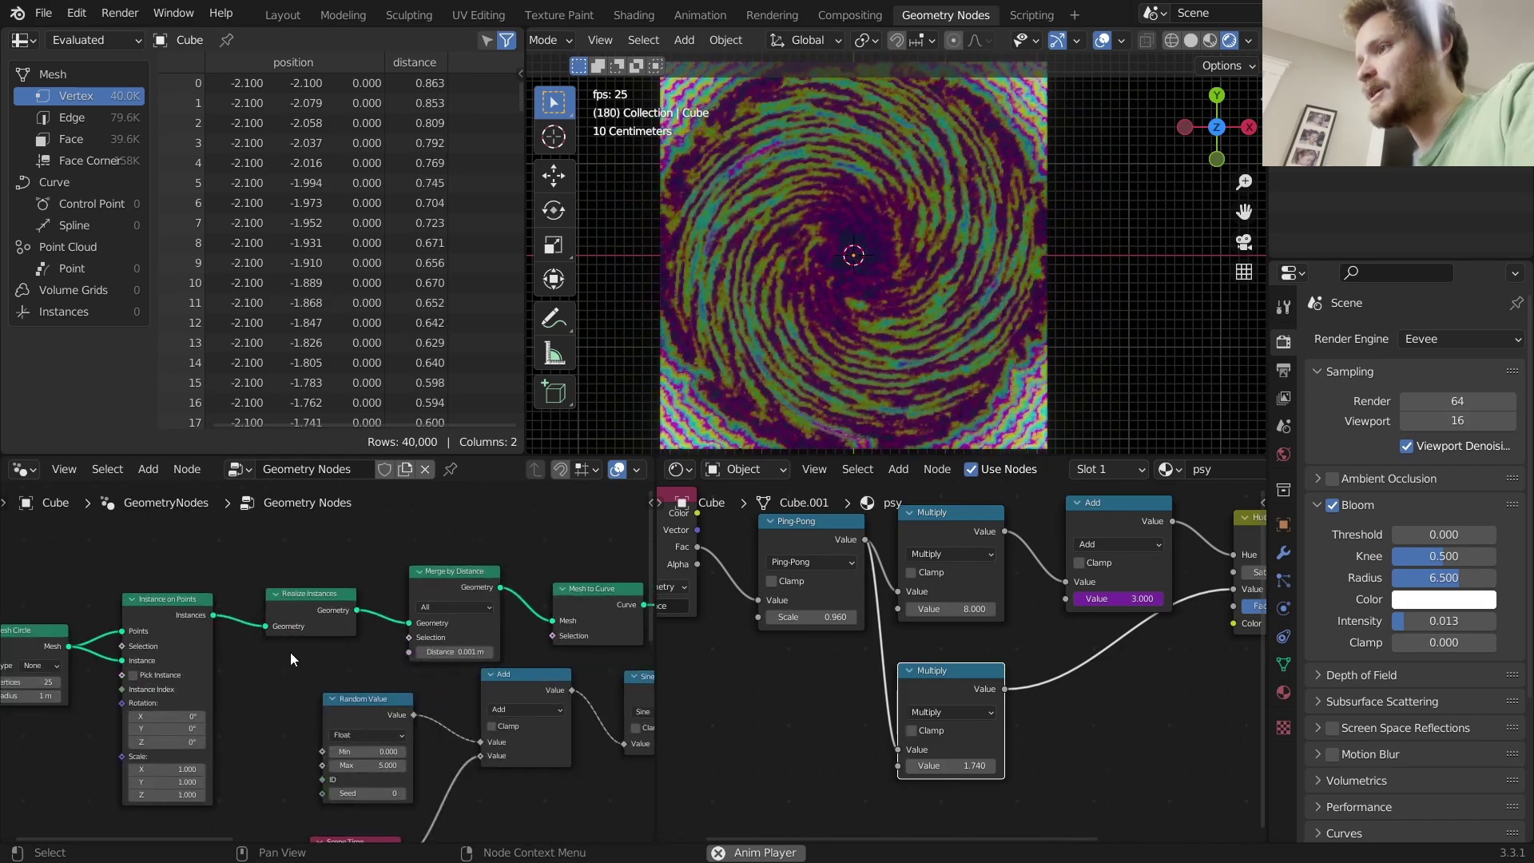
middle_click_drag(290, 651, 186, 595)
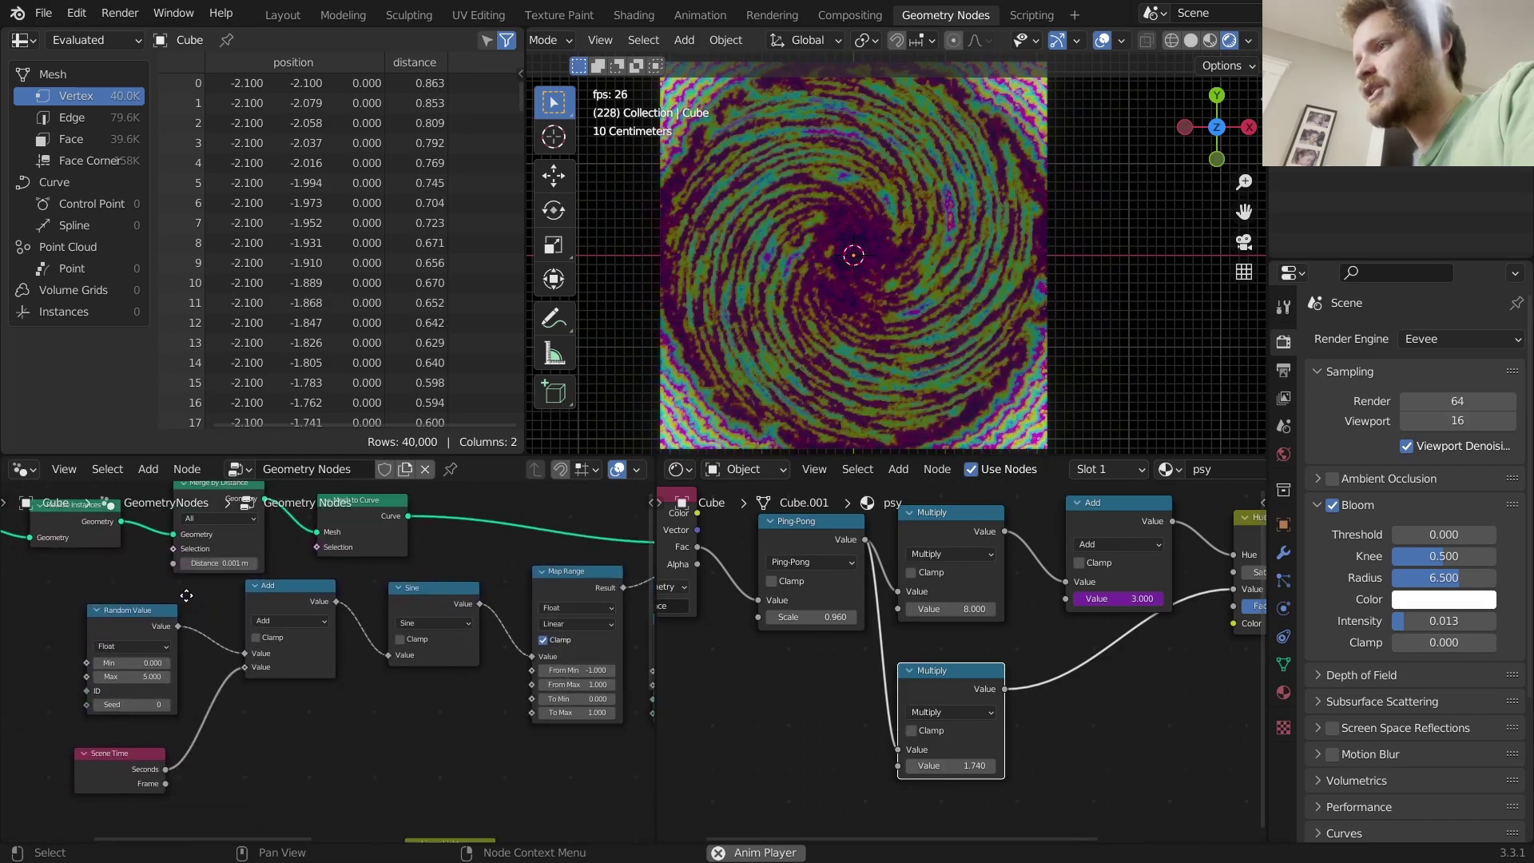
middle_click_drag(591, 656, 443, 651)
middle_click_drag(568, 649, 398, 663)
scroll(366, 663, "up", 3)
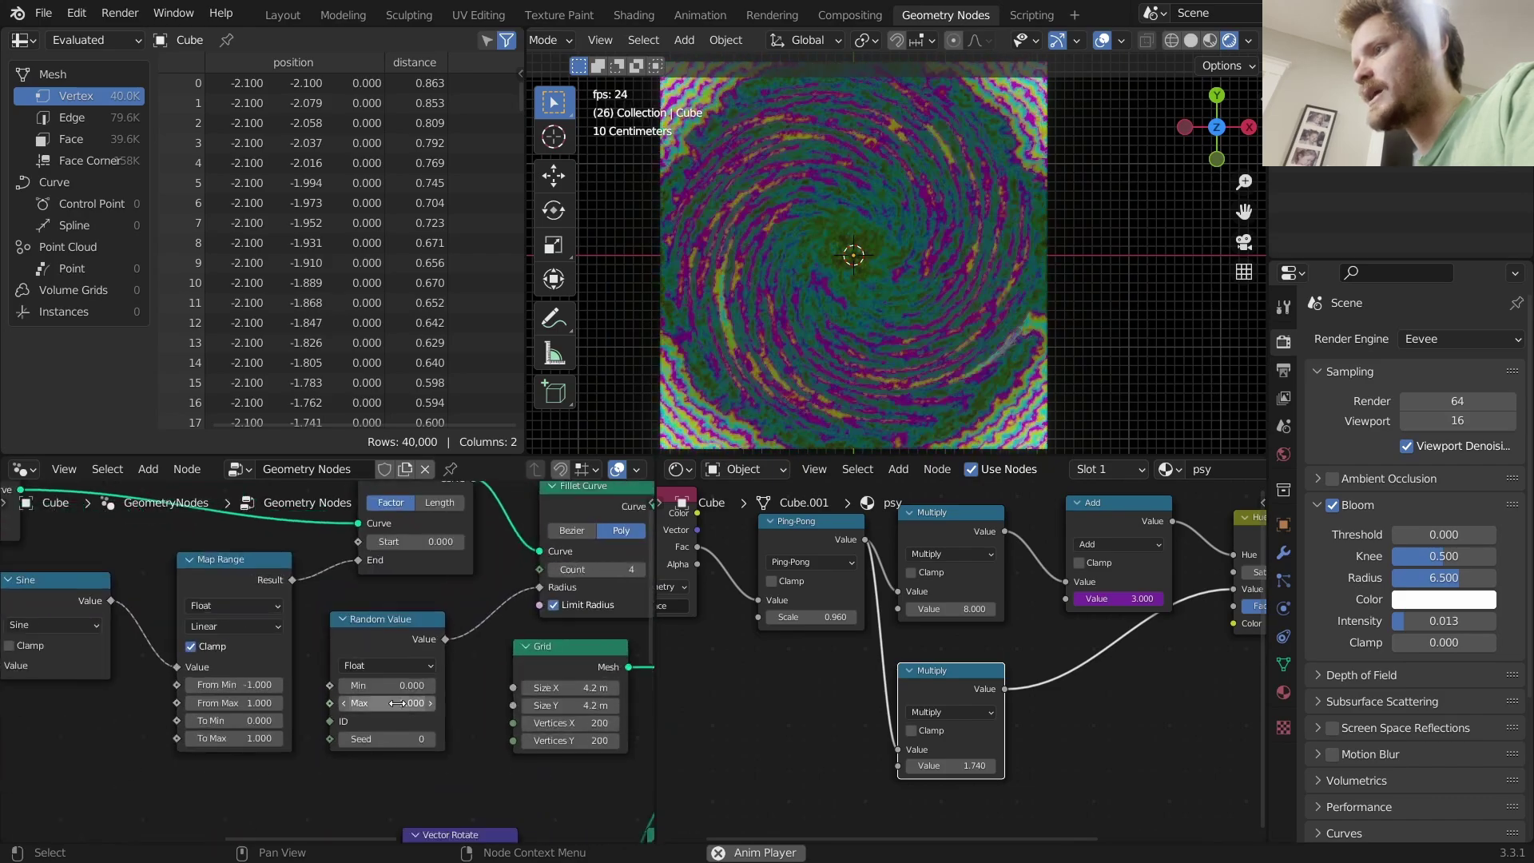
scroll(381, 712, "down", 2)
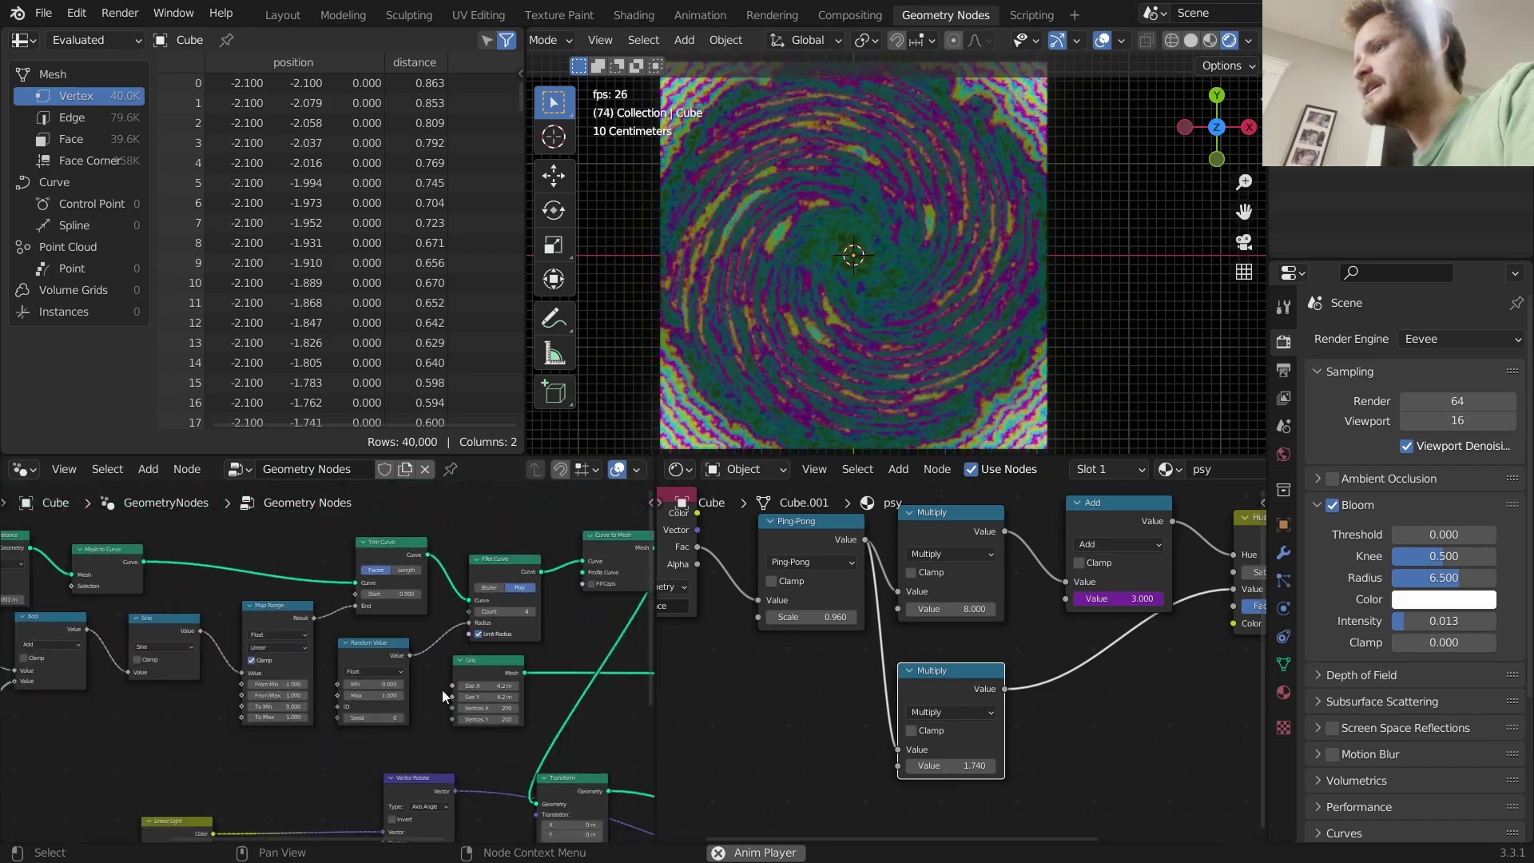
middle_click_drag(305, 609, 472, 639)
scroll(472, 639, "up", 4)
middle_click_drag(189, 750, 342, 723)
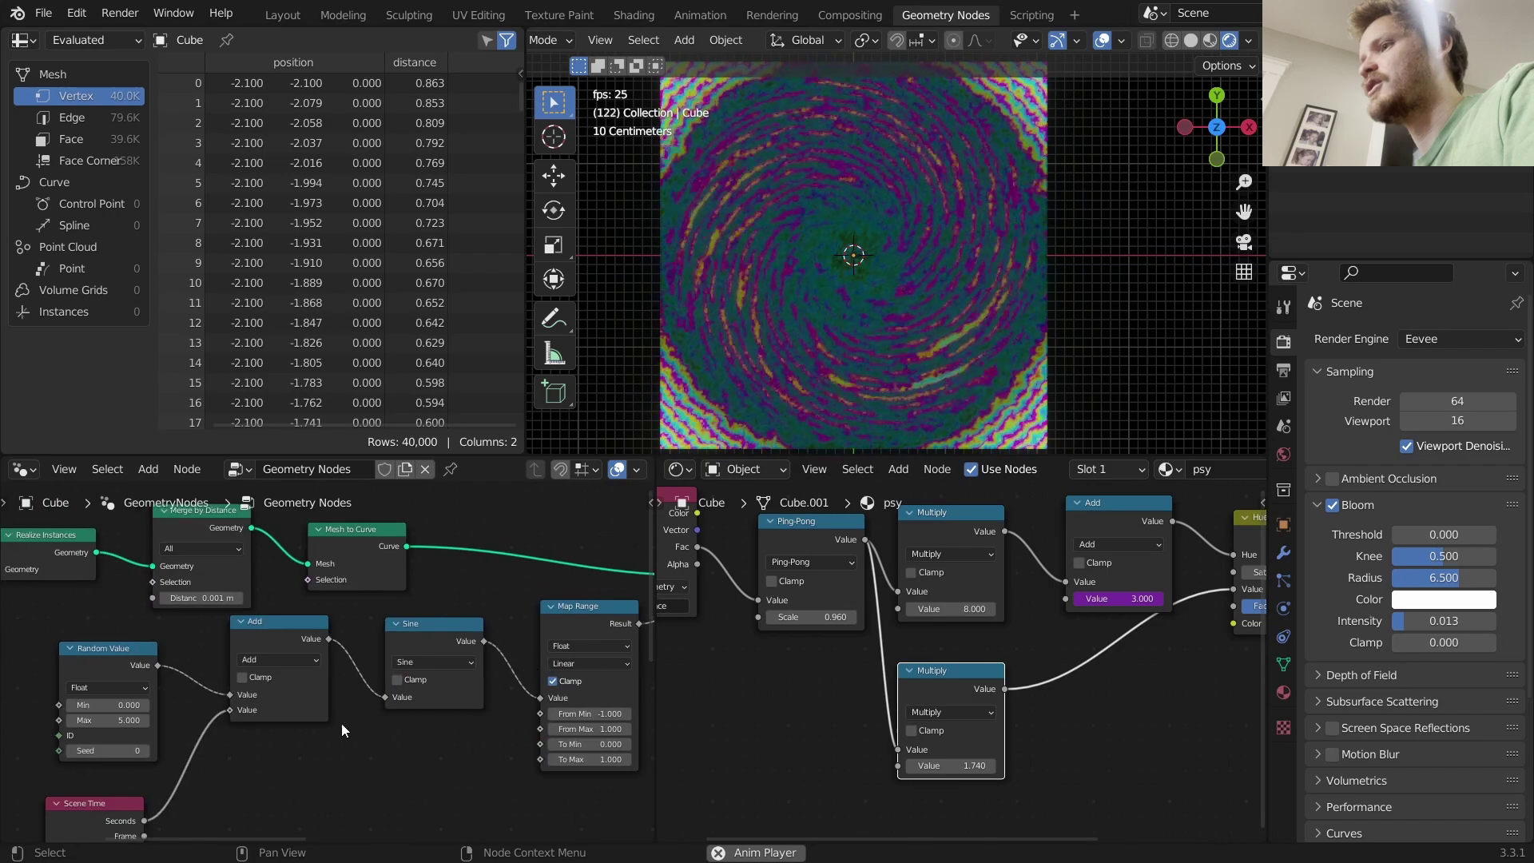
left_click(108, 720)
type("1")
key("Return")
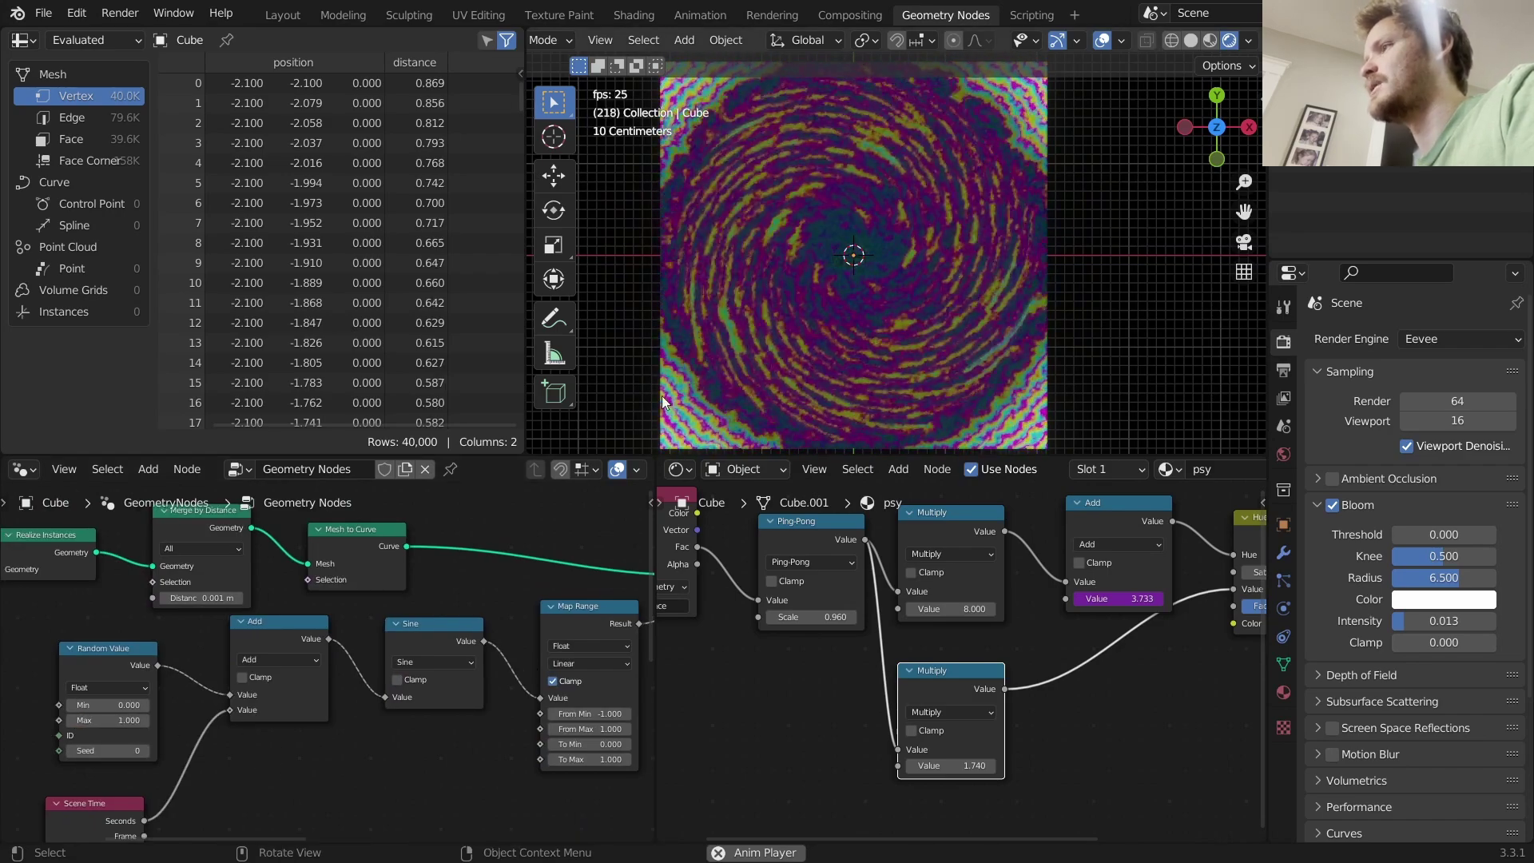
Try 0 as the maximum of the Random Value node added to the scene time, and raise it to 69.5.
left_click(153, 722)
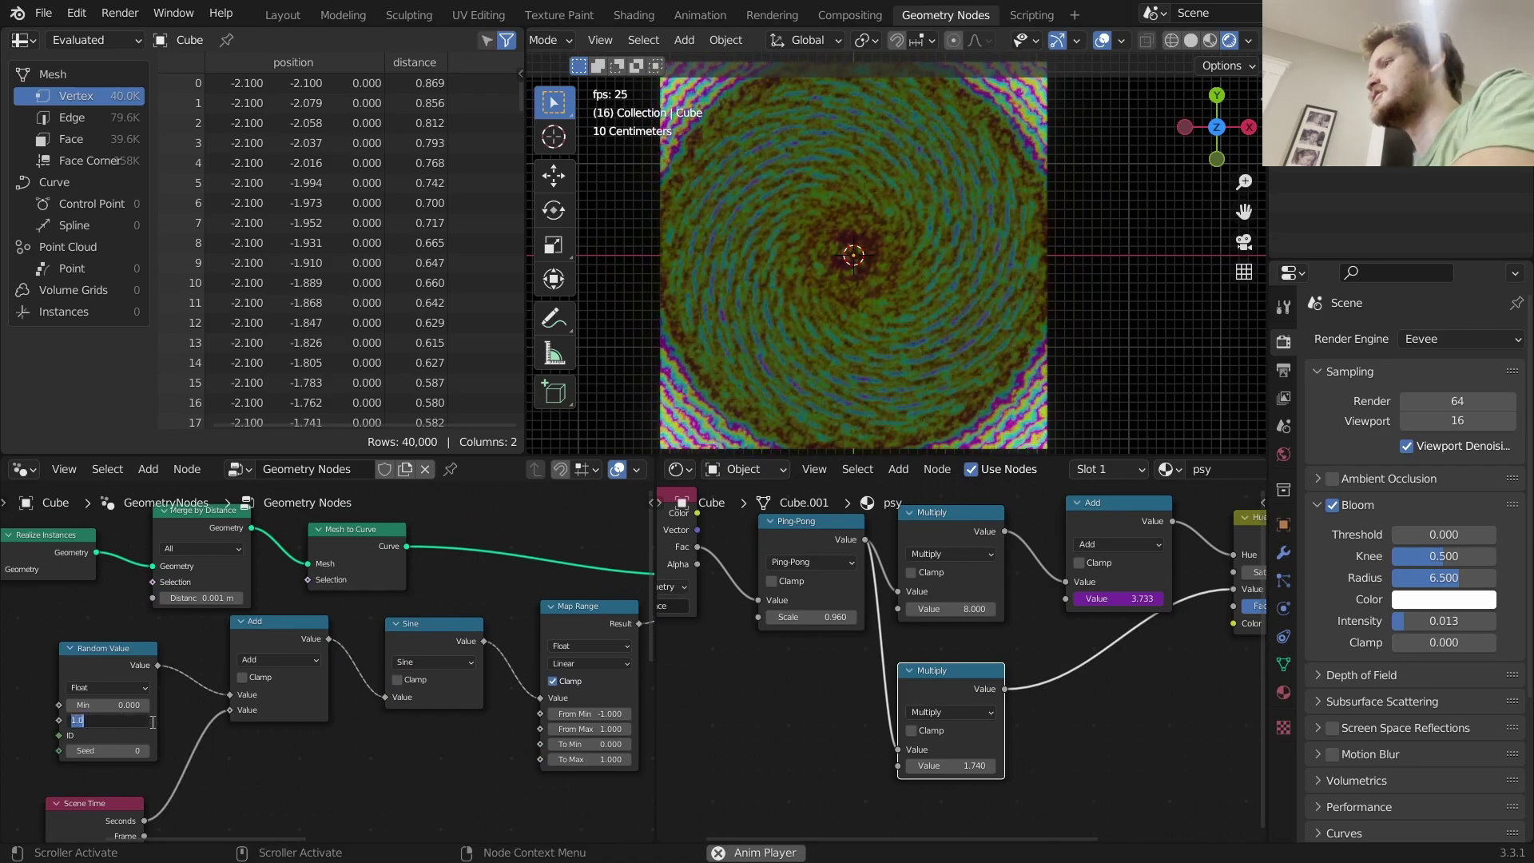
type("0")
key("Return")
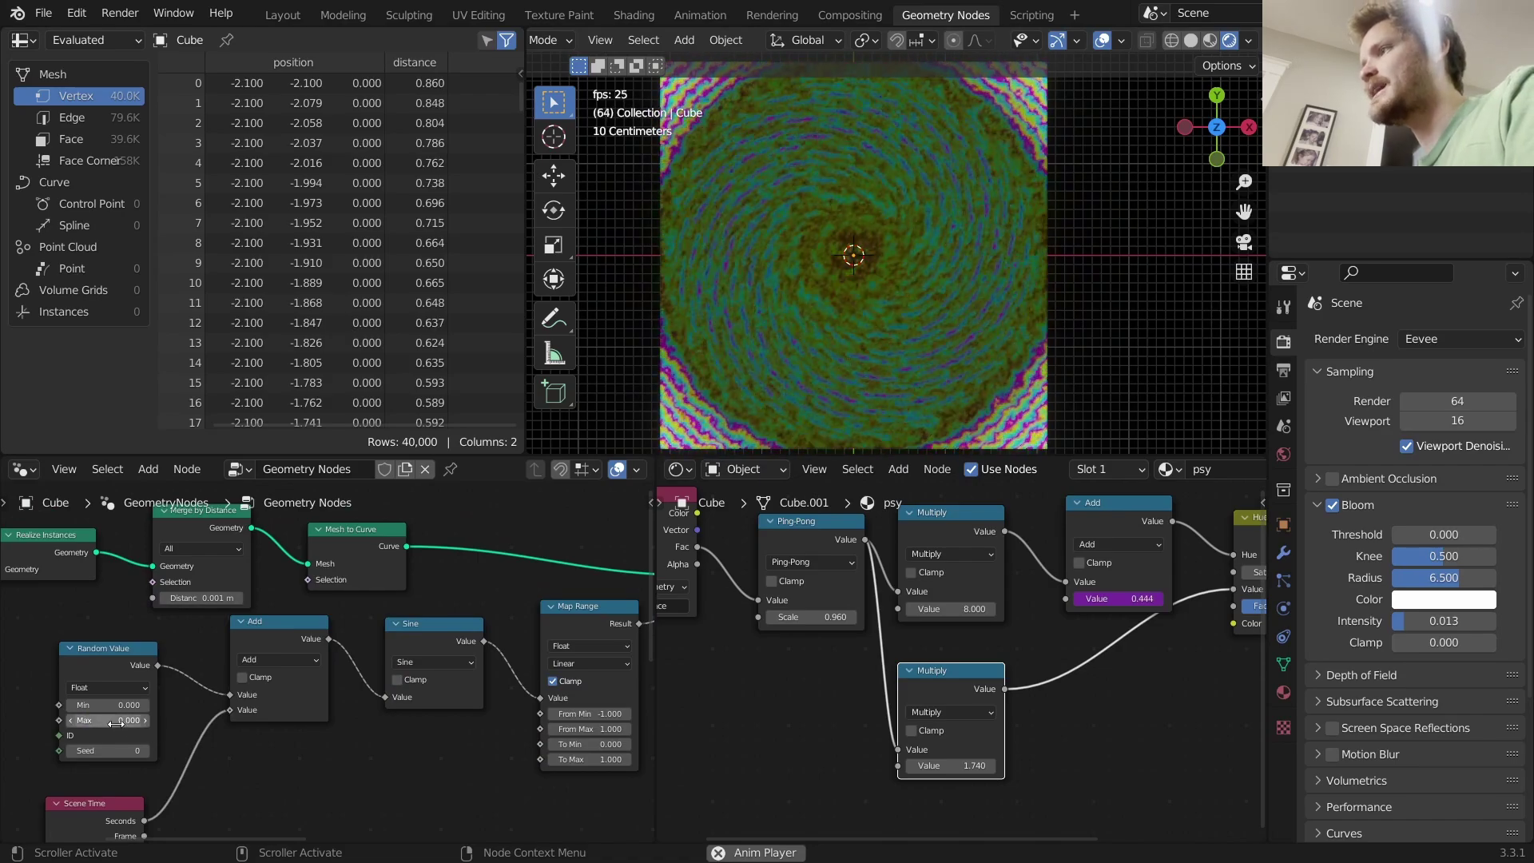
left_click_drag(116, 723, 335, 723)
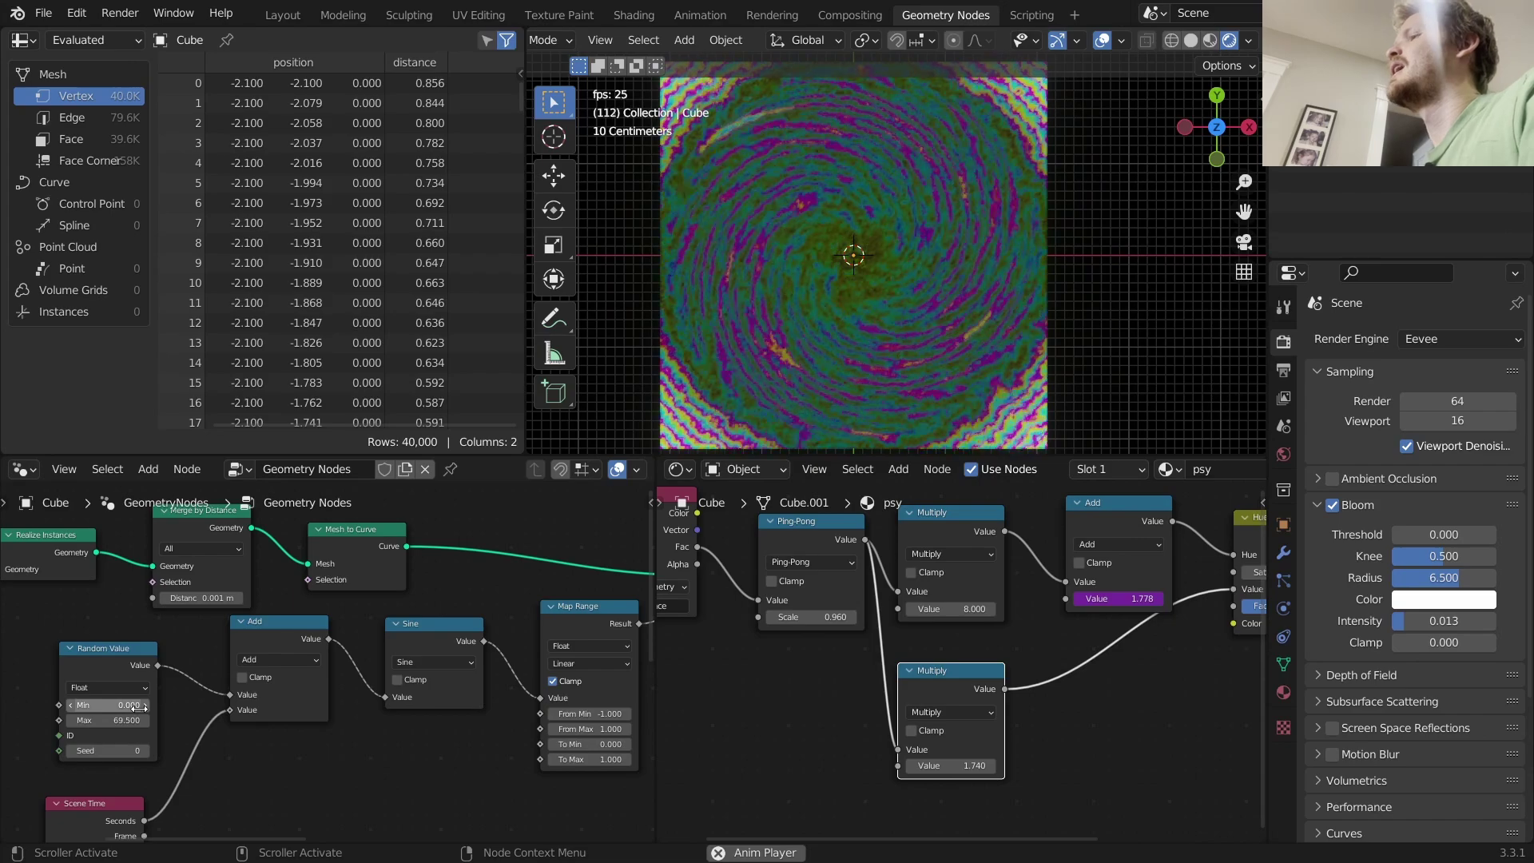
Set the Map Range node's To Min to -0.36 and check the pattern by pausing and resuming playback.
scroll(821, 338, "down", 1)
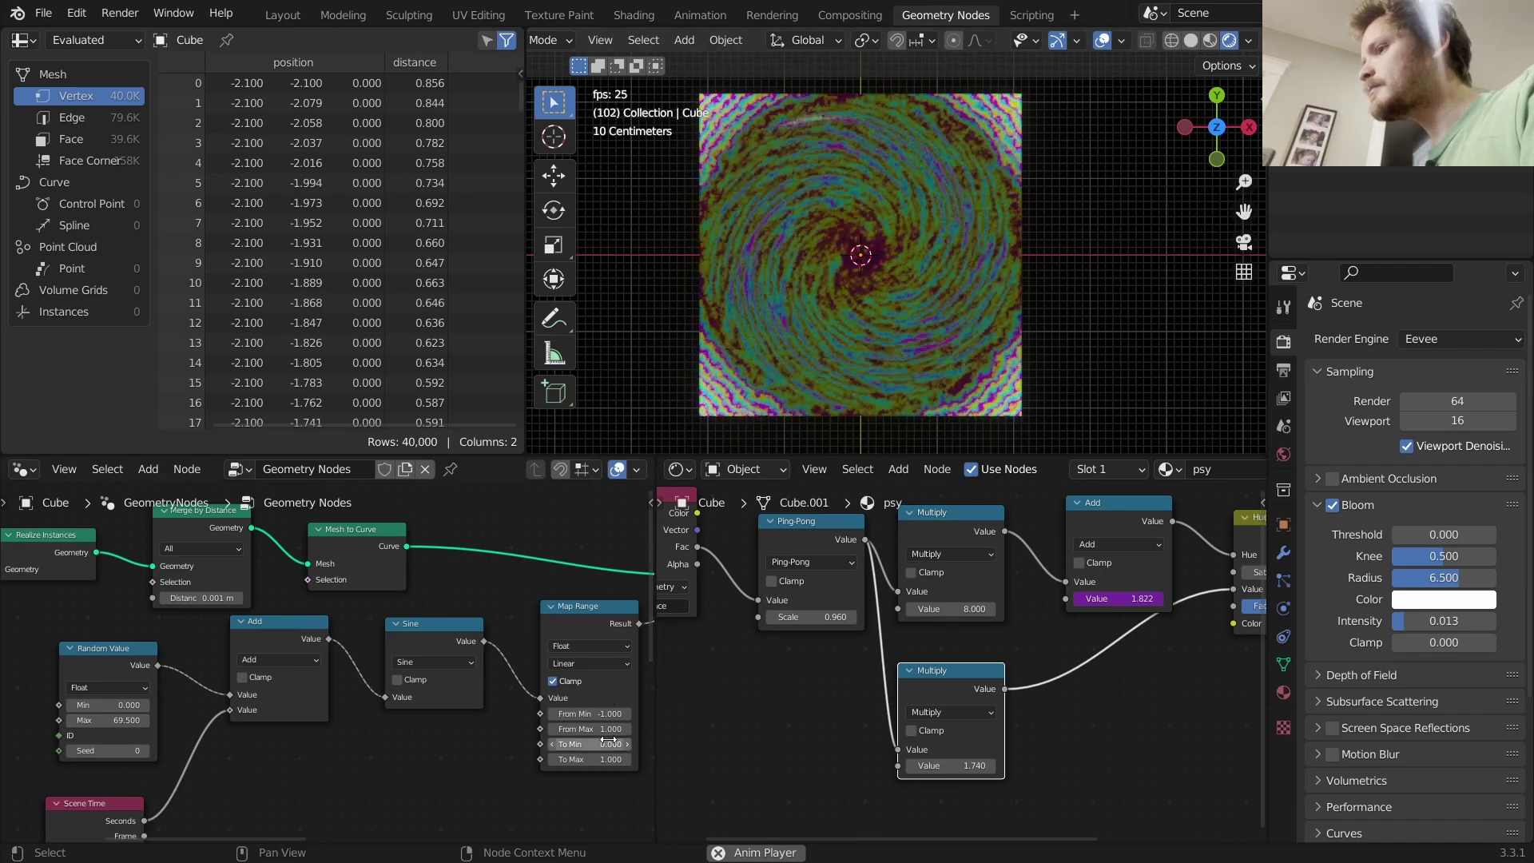
left_click_drag(608, 741, 557, 744, "shift")
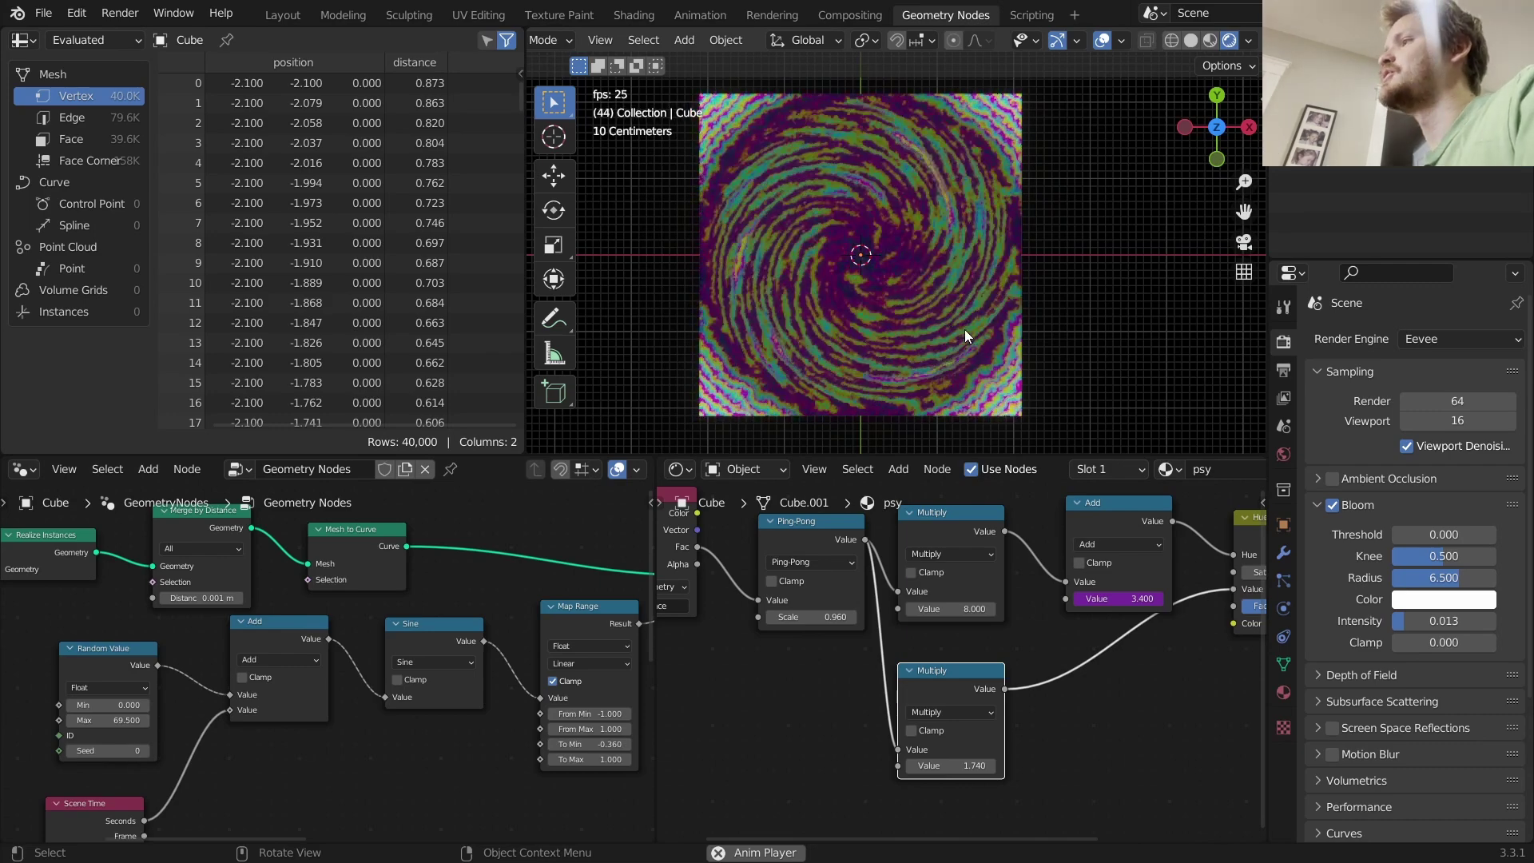
key("space")
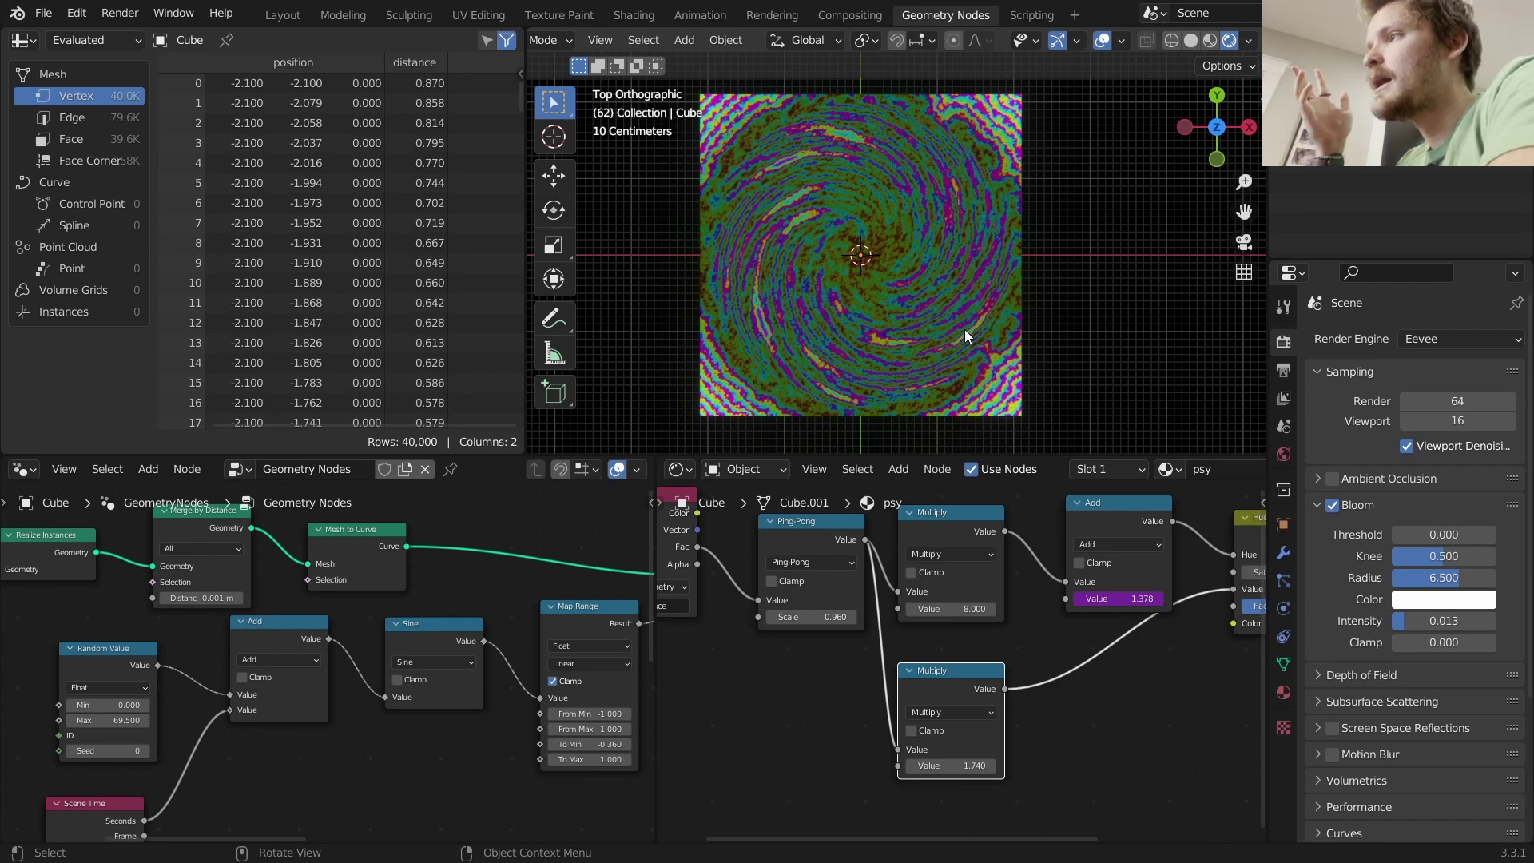
key("space")
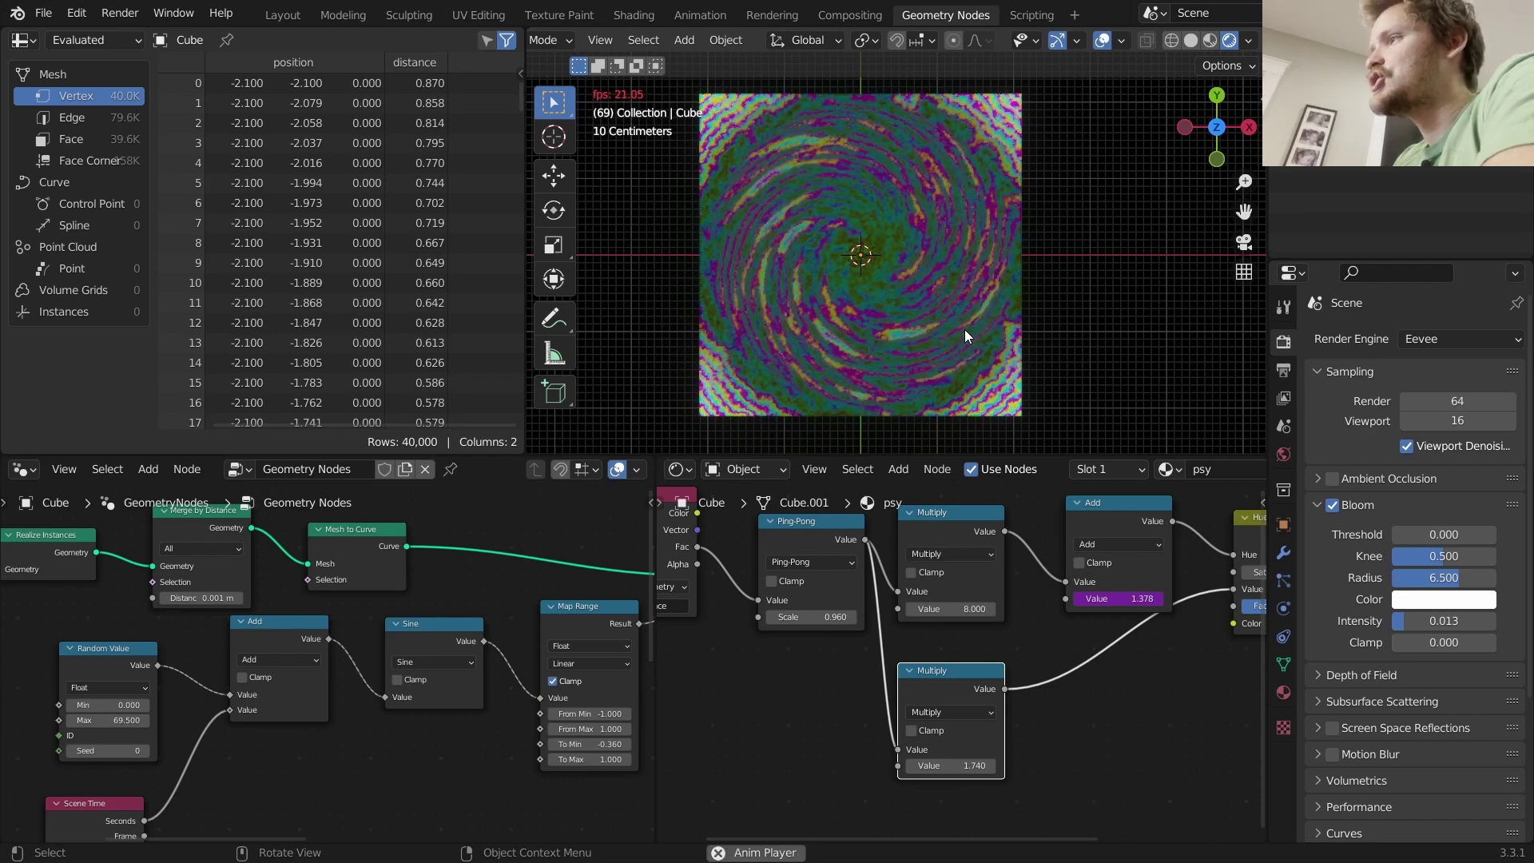